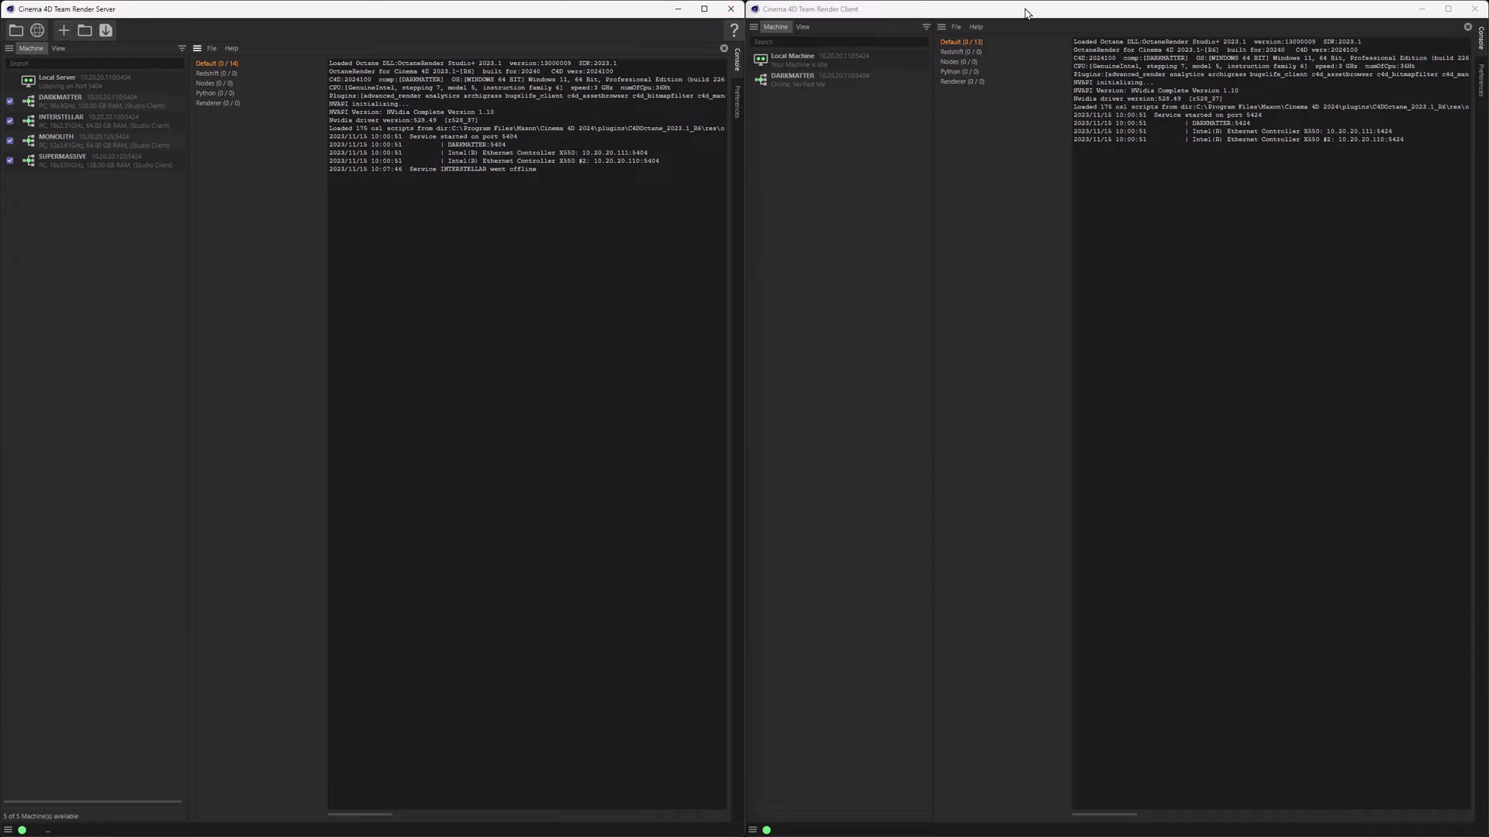
- Bring the Team Render Client window to the front
left_click(1025, 13)
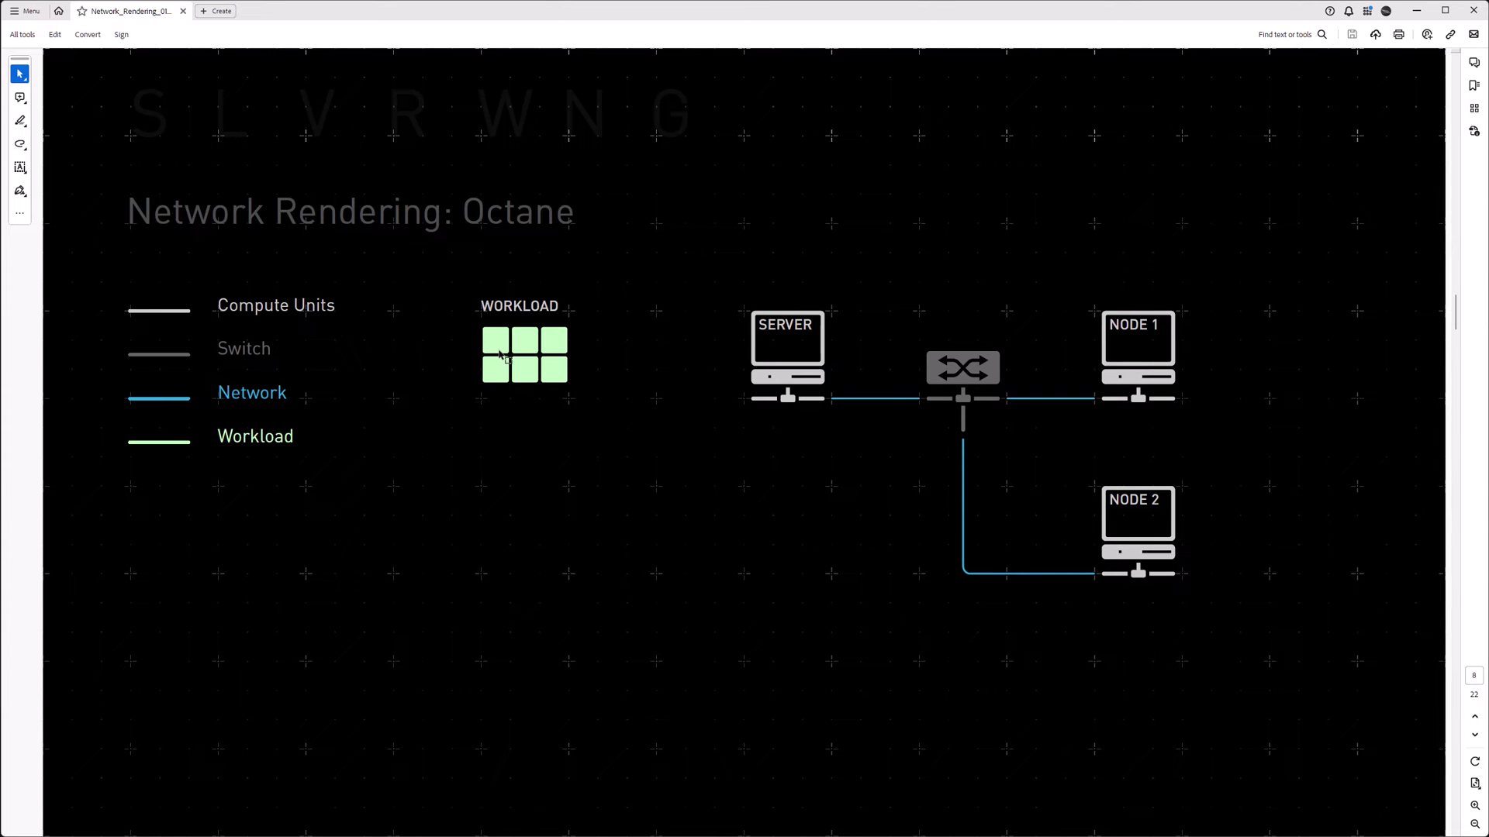
- Scroll past the Octane workload slides to the Network Rendering: Teamrender page
scroll(500, 357, "down", 1)
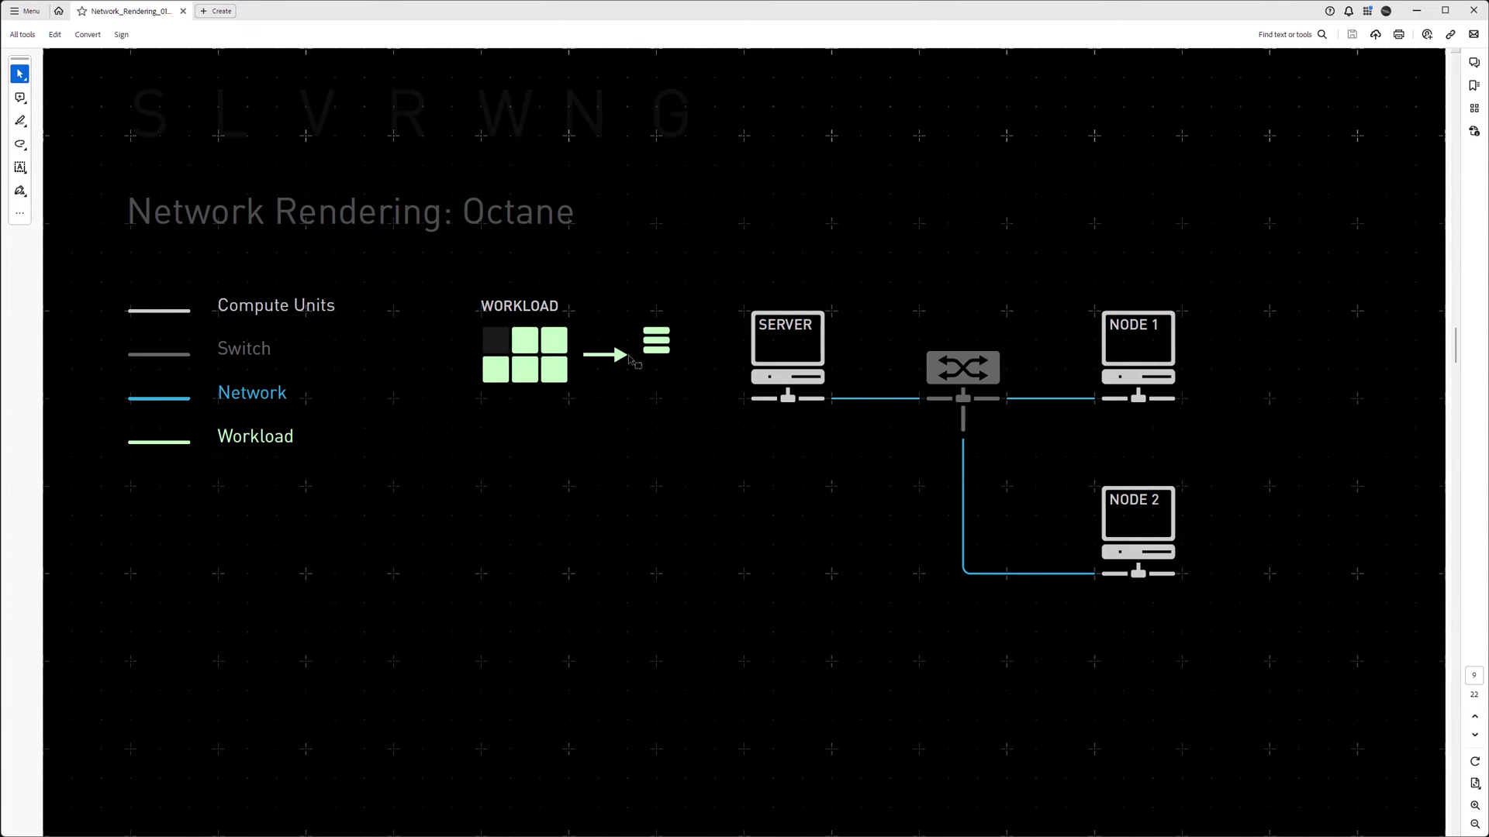
scroll(665, 353, "down", 1)
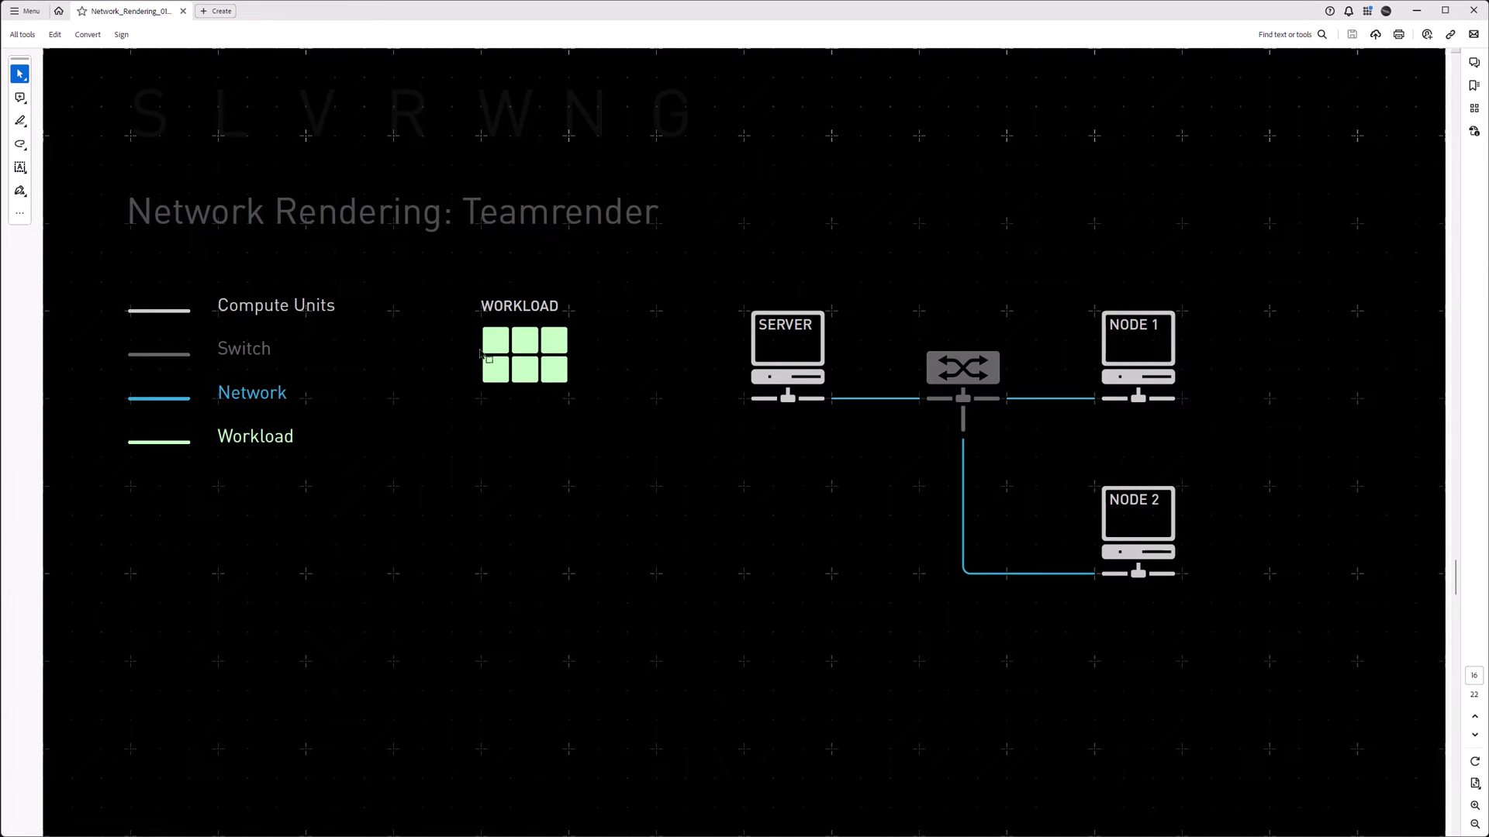
- Page through the Teamrender workload slides, pages 16 to 19
scroll(490, 360, "down", 1)
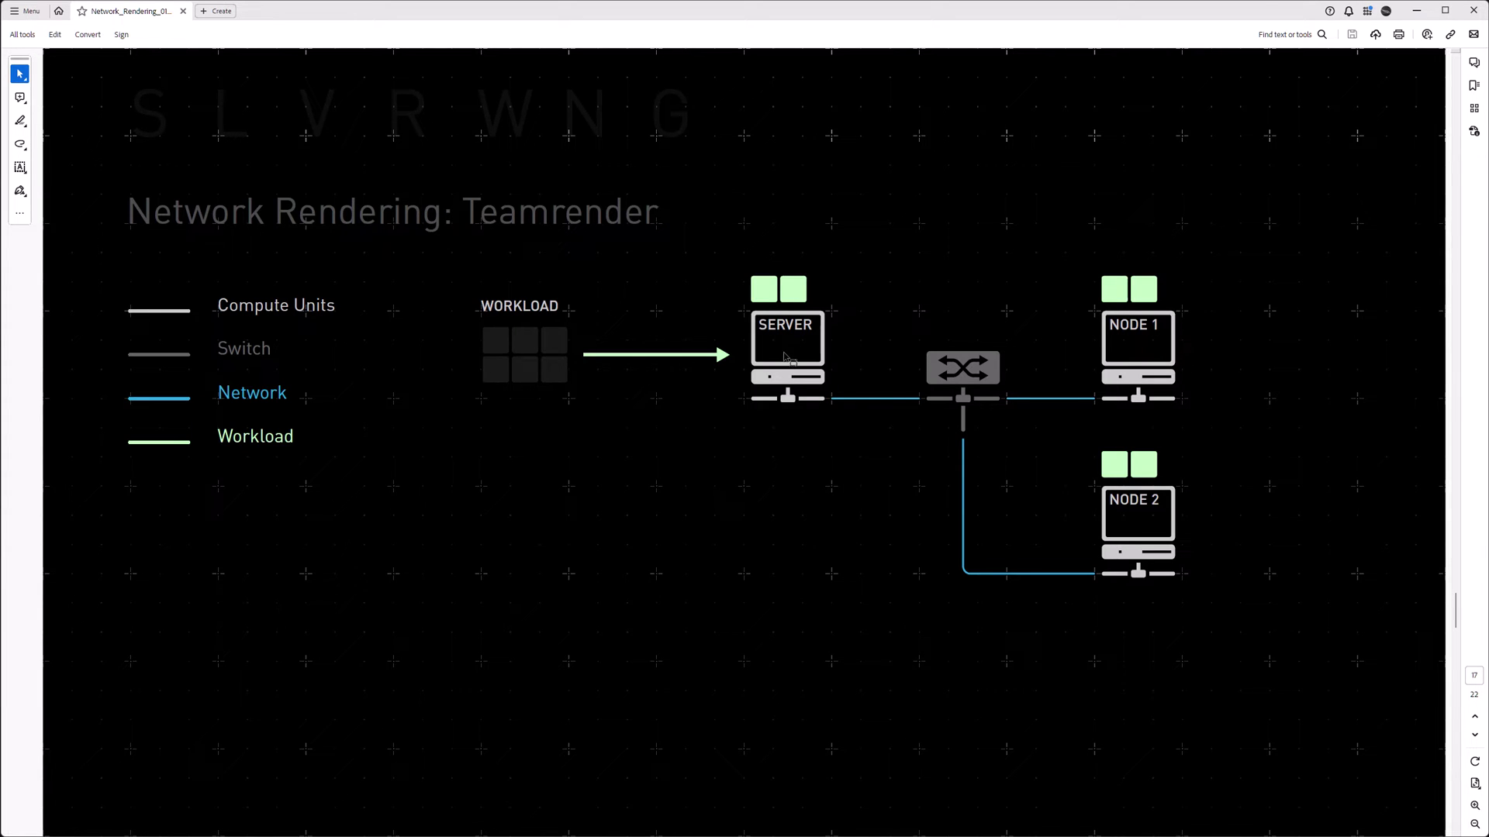
scroll(793, 354, "down", 1)
scroll(792, 354, "down", 1)
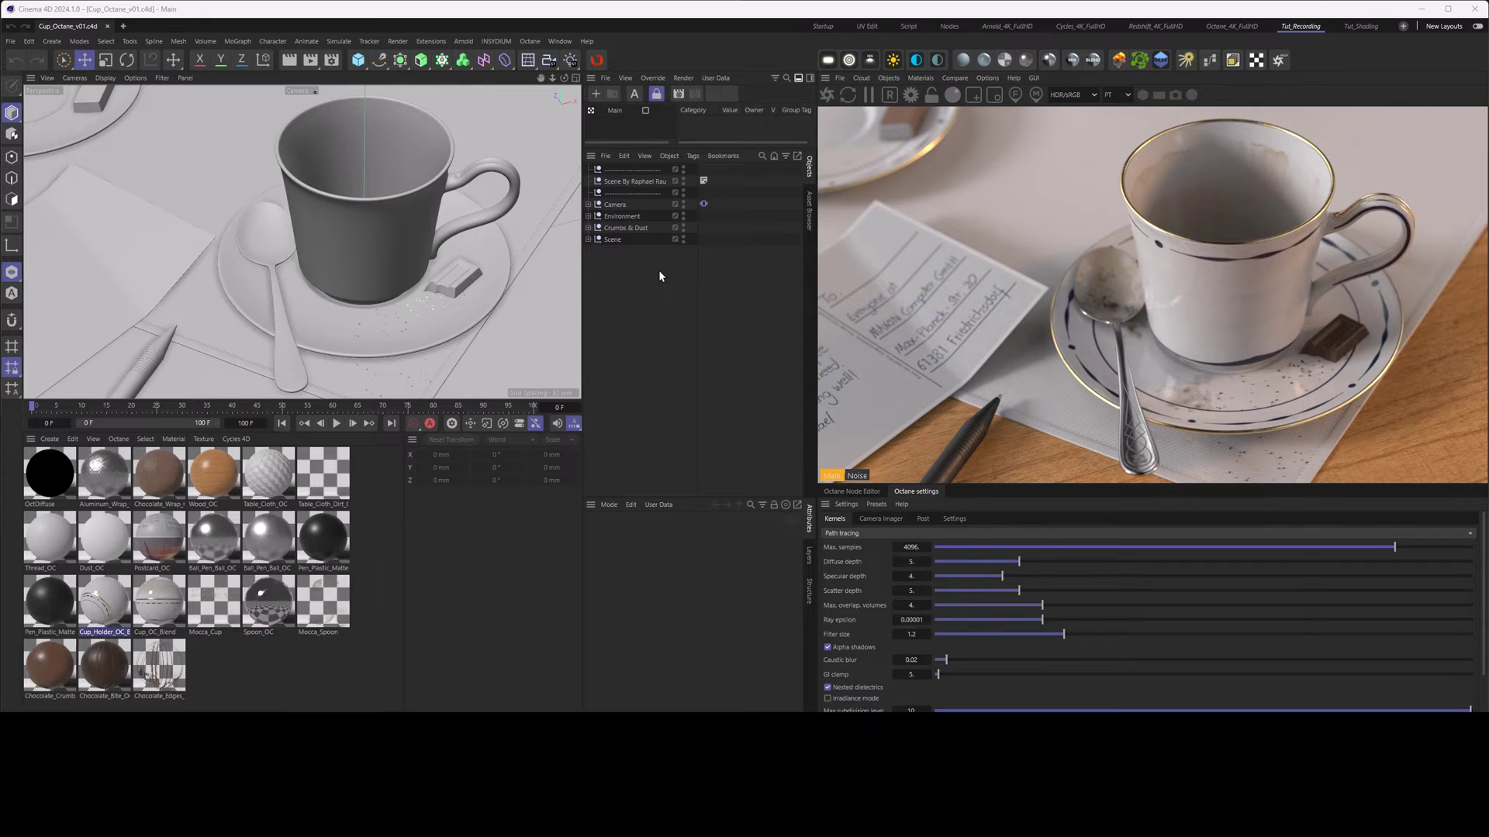
left_click(1421, 9)
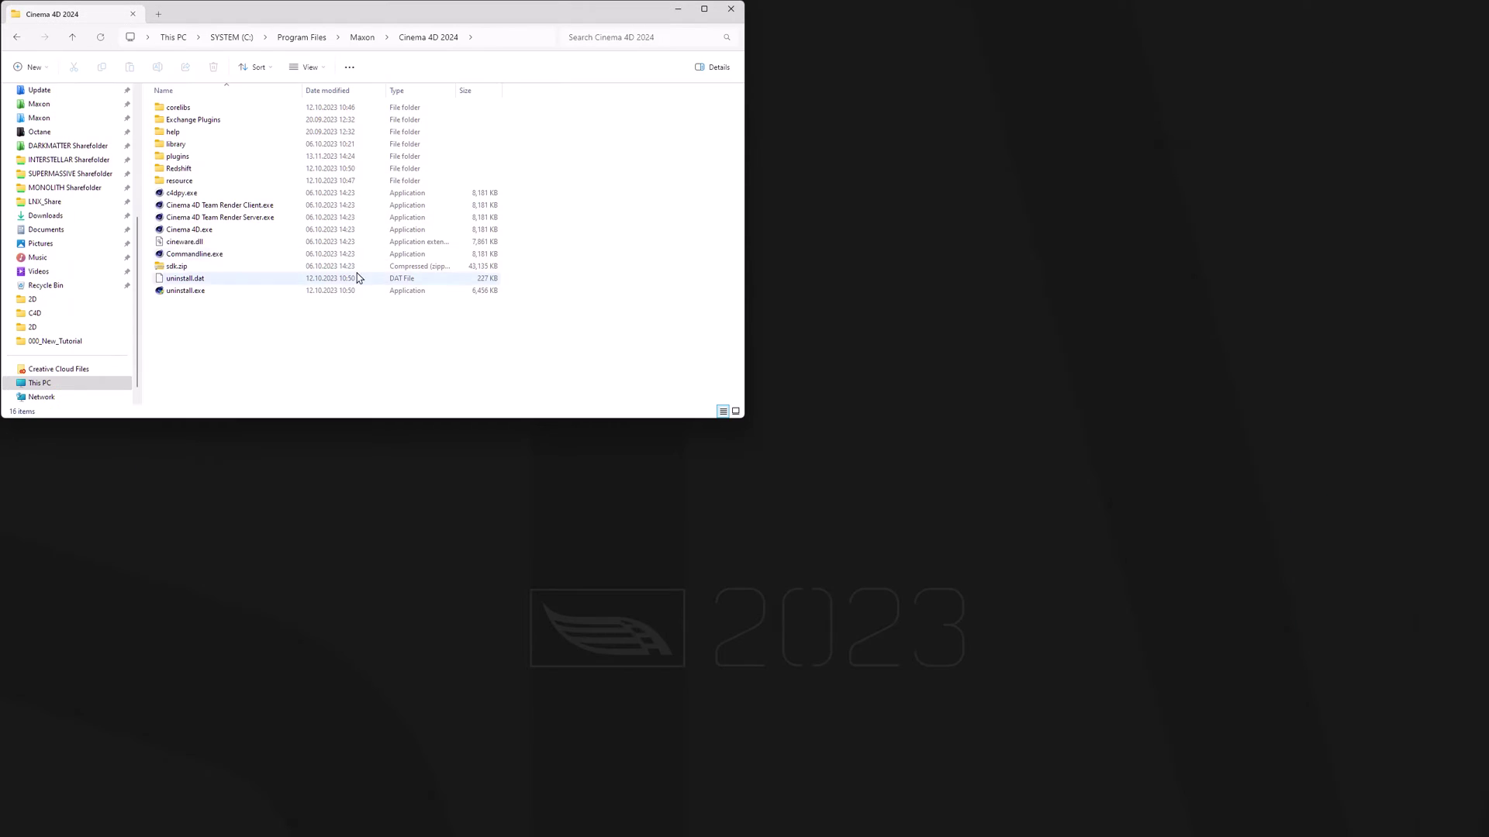
left_click(248, 219)
left_click(245, 206)
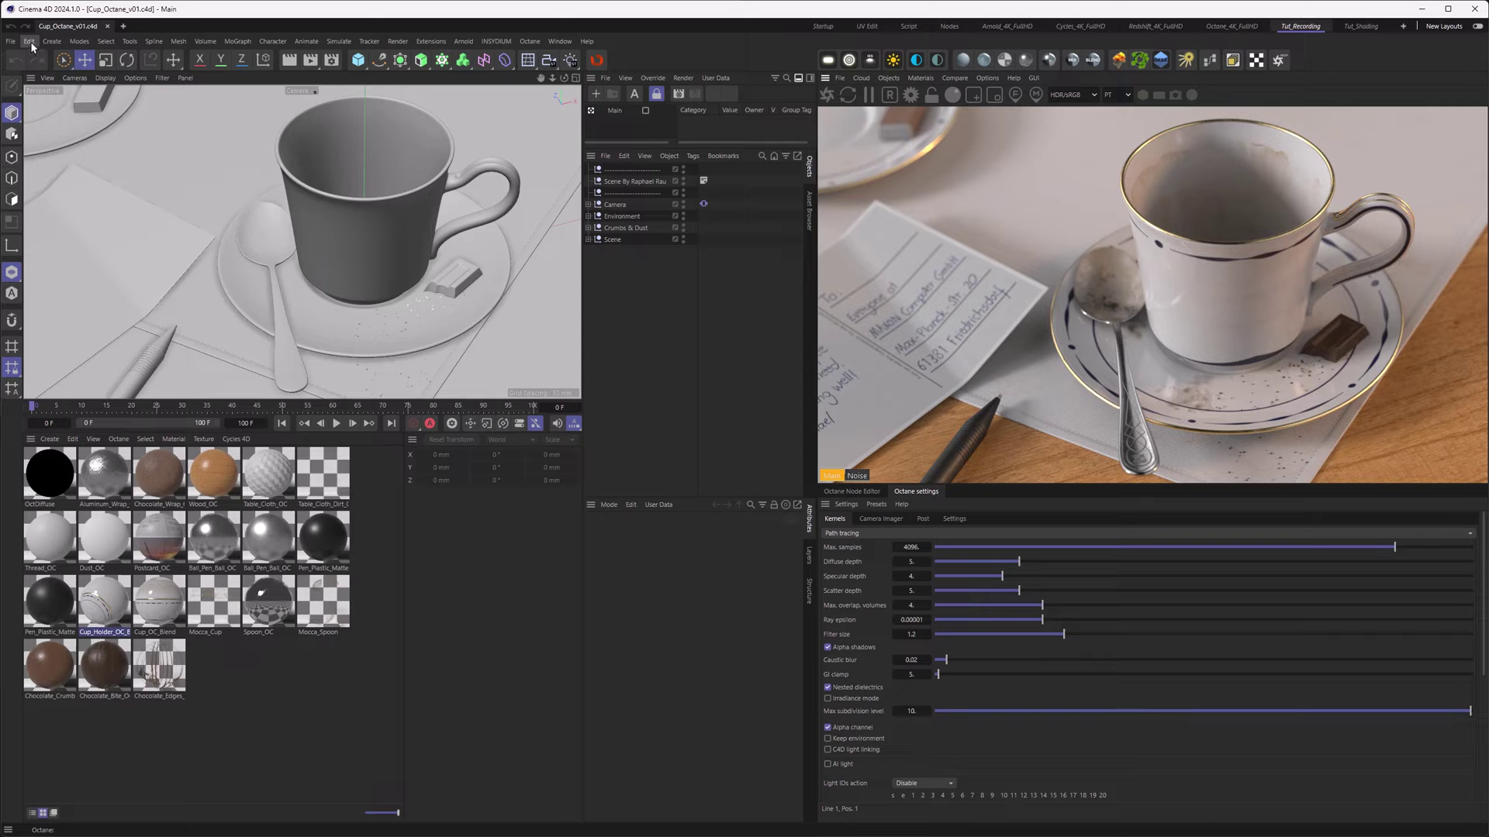
- View the Renderer > Team Render settings in Preferences, then close Preferences
left_click(30, 40)
left_click(67, 227)
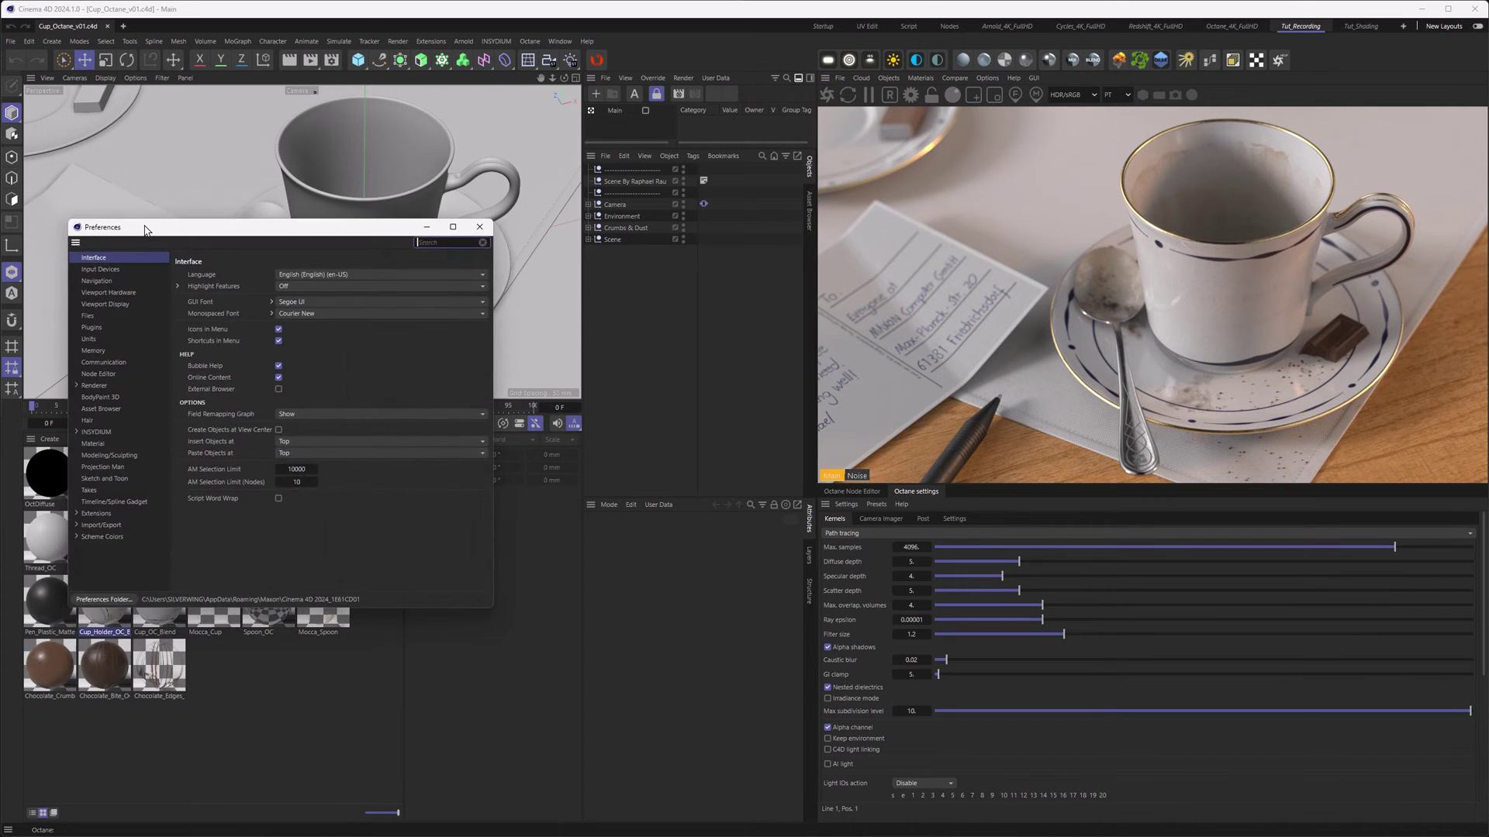
left_click_drag(145, 230, 157, 222)
left_click(89, 379)
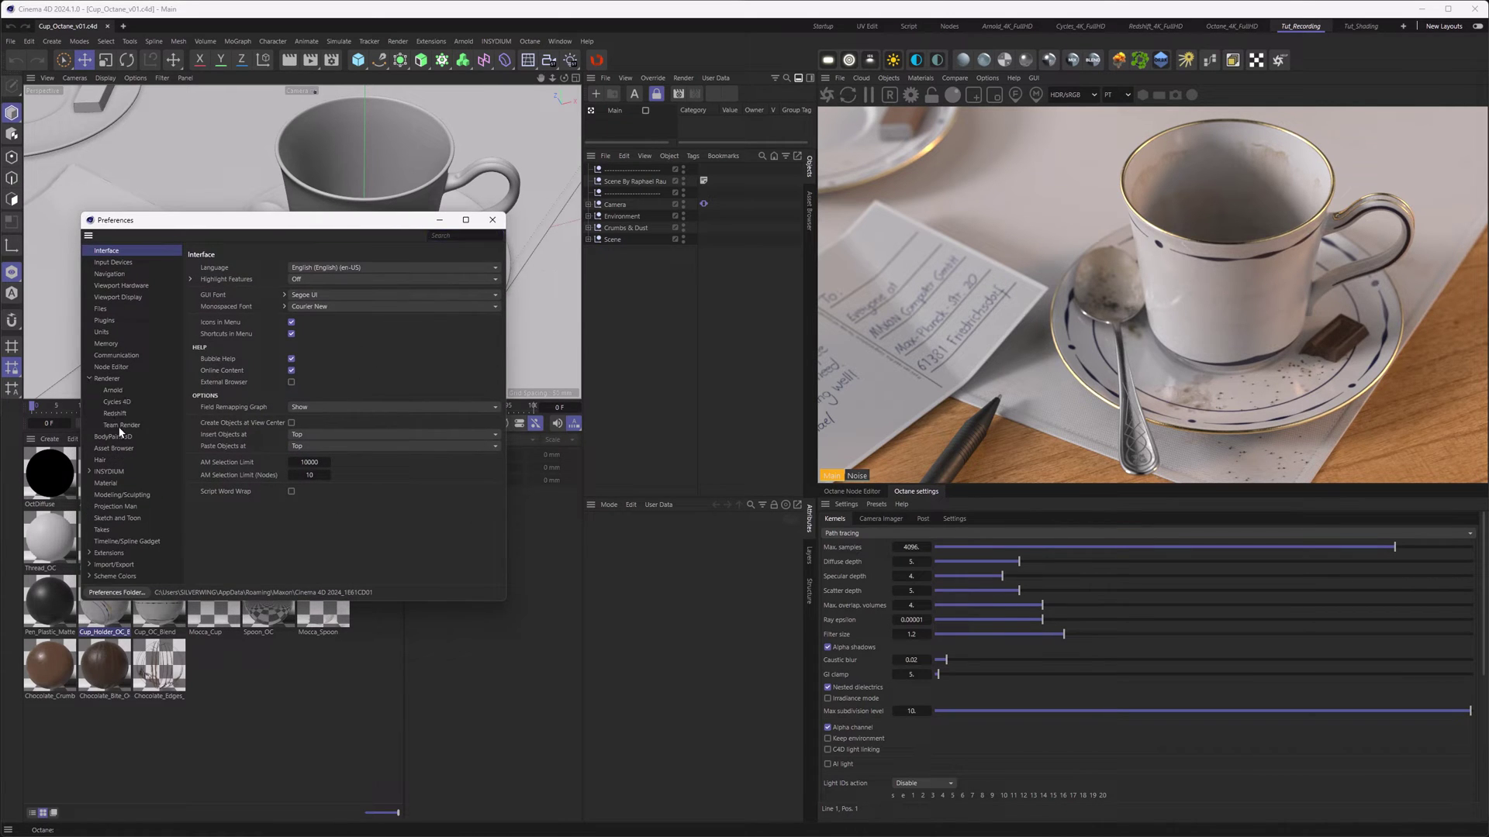
left_click(120, 426)
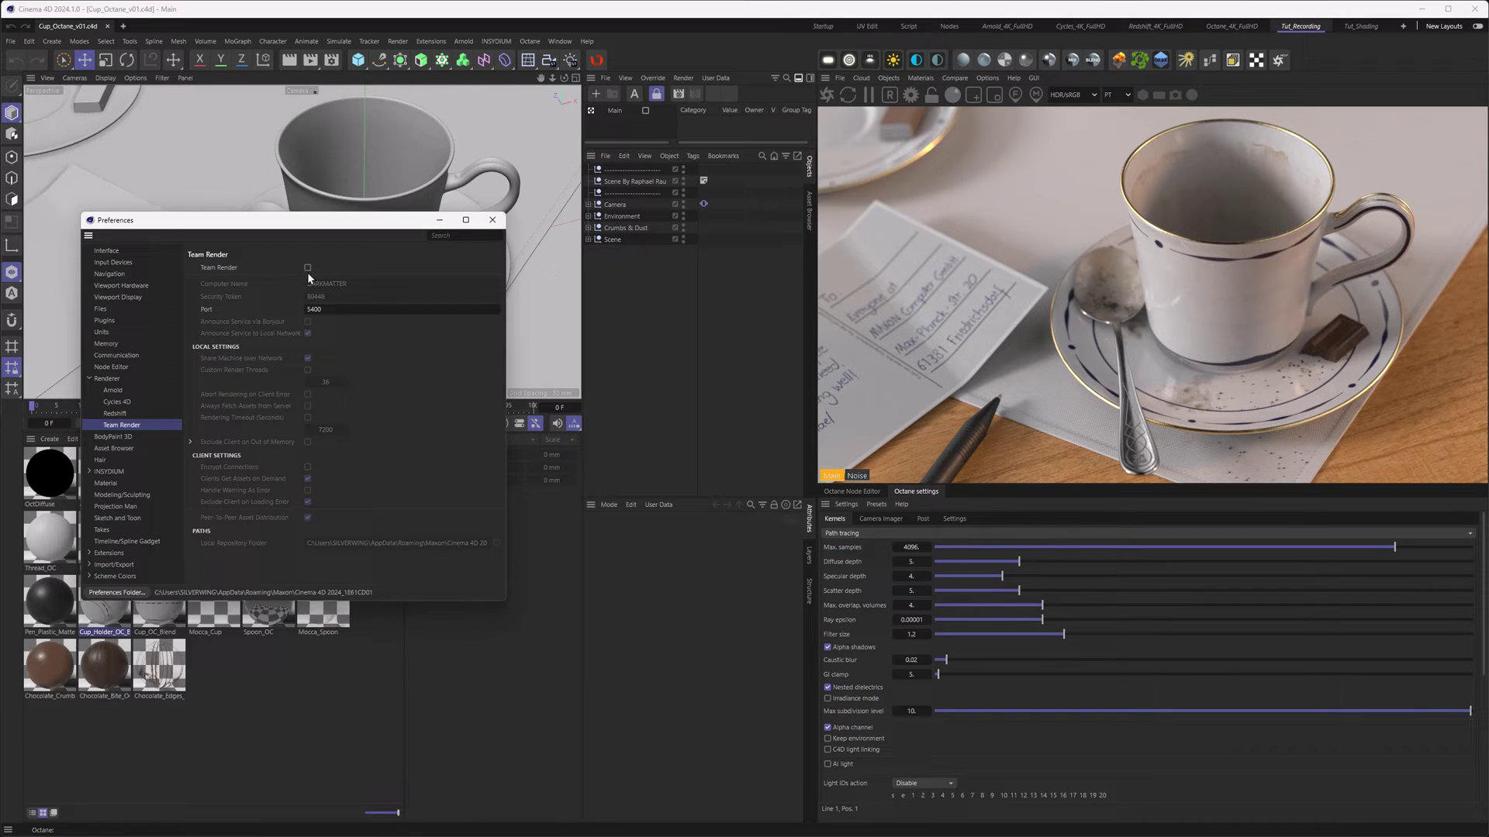
left_click(492, 219)
left_click(311, 60)
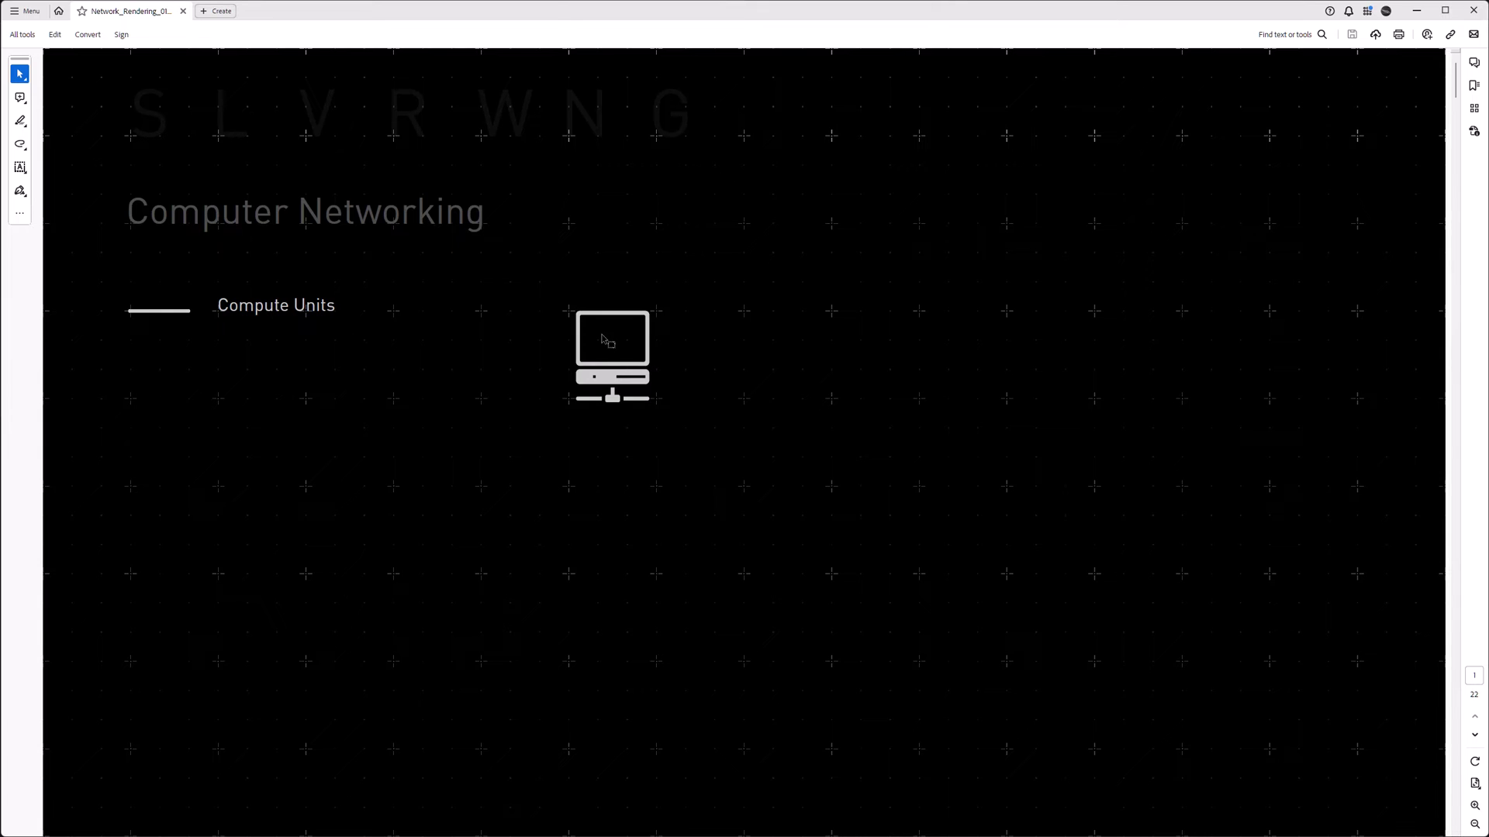
- Advance the Computer Networking slides until Node 2 and the switch are added
scroll(607, 341, "down", 1)
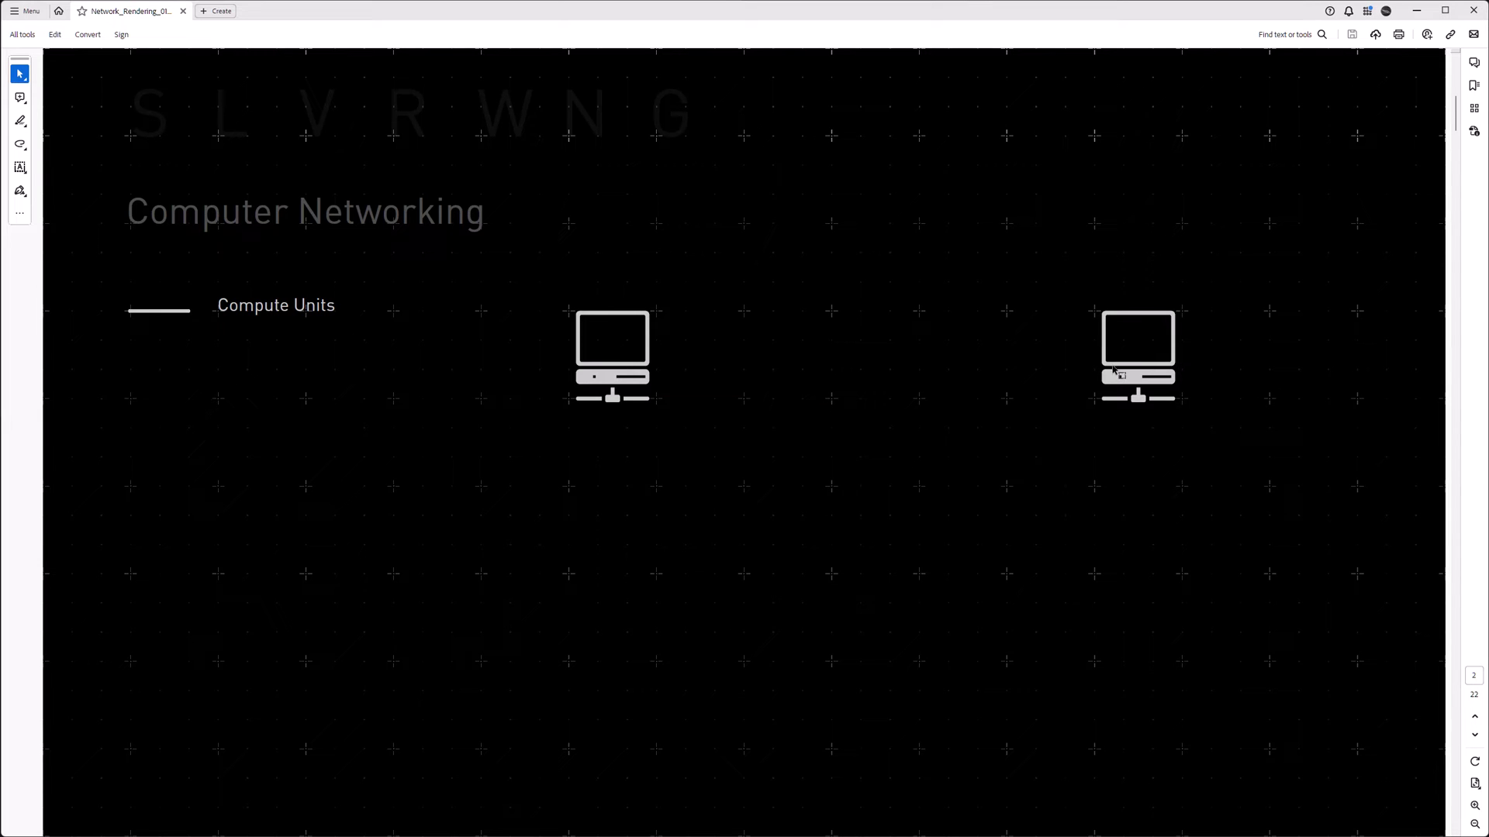
scroll(1115, 372, "down", 1)
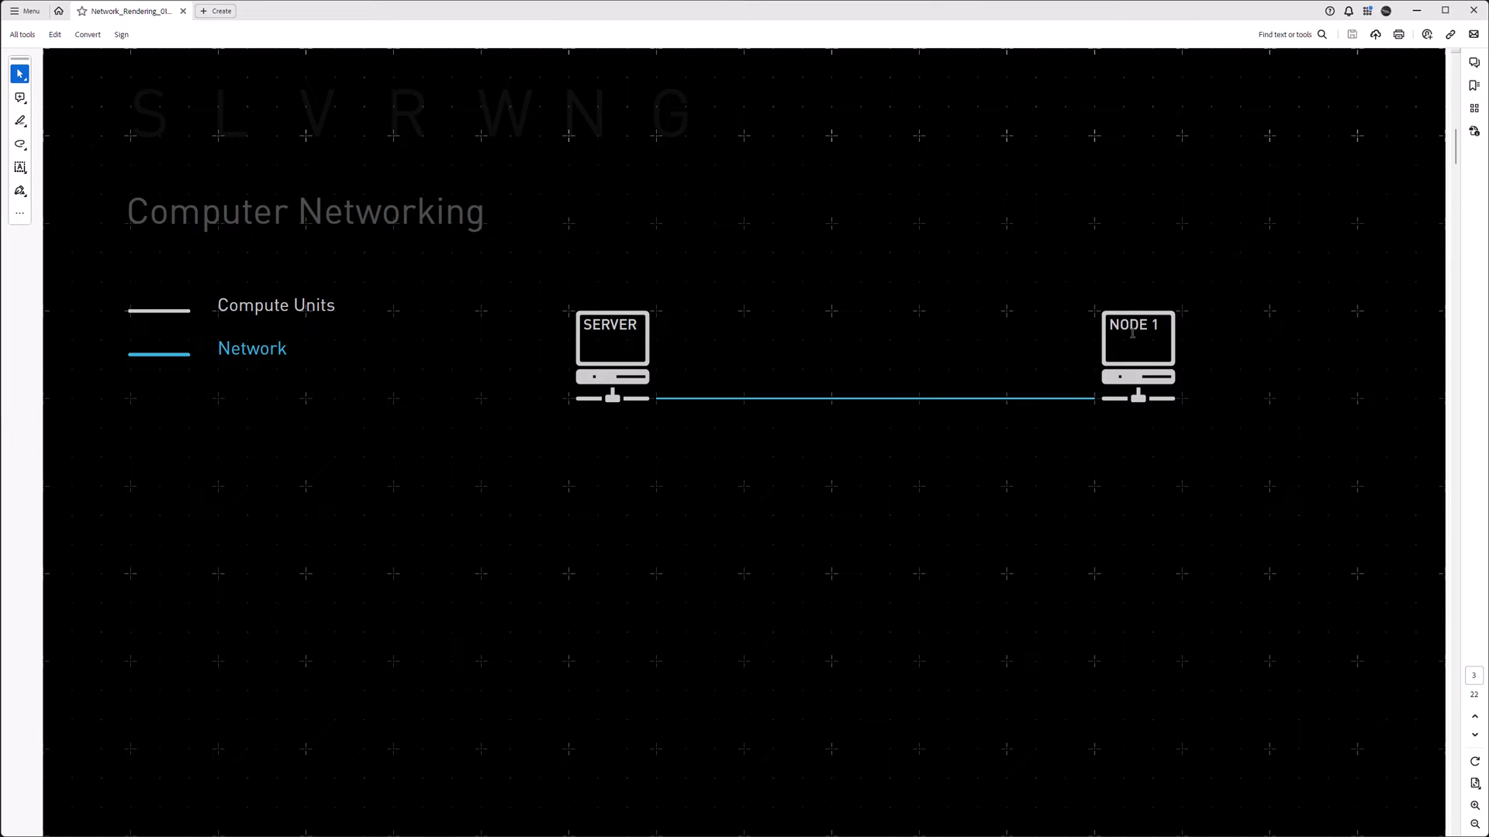
scroll(1132, 333, "down", 1)
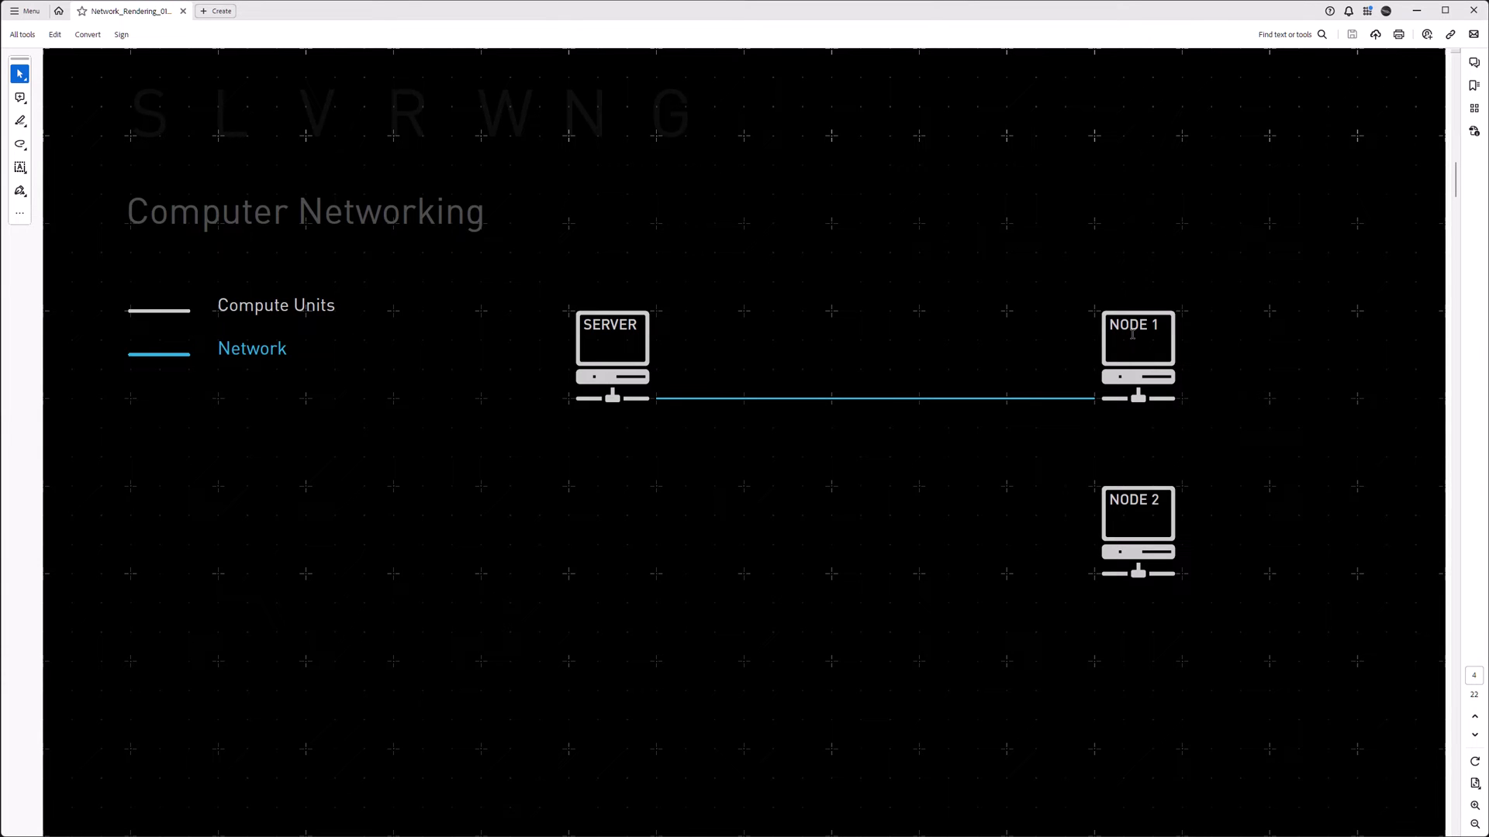
key("Right")
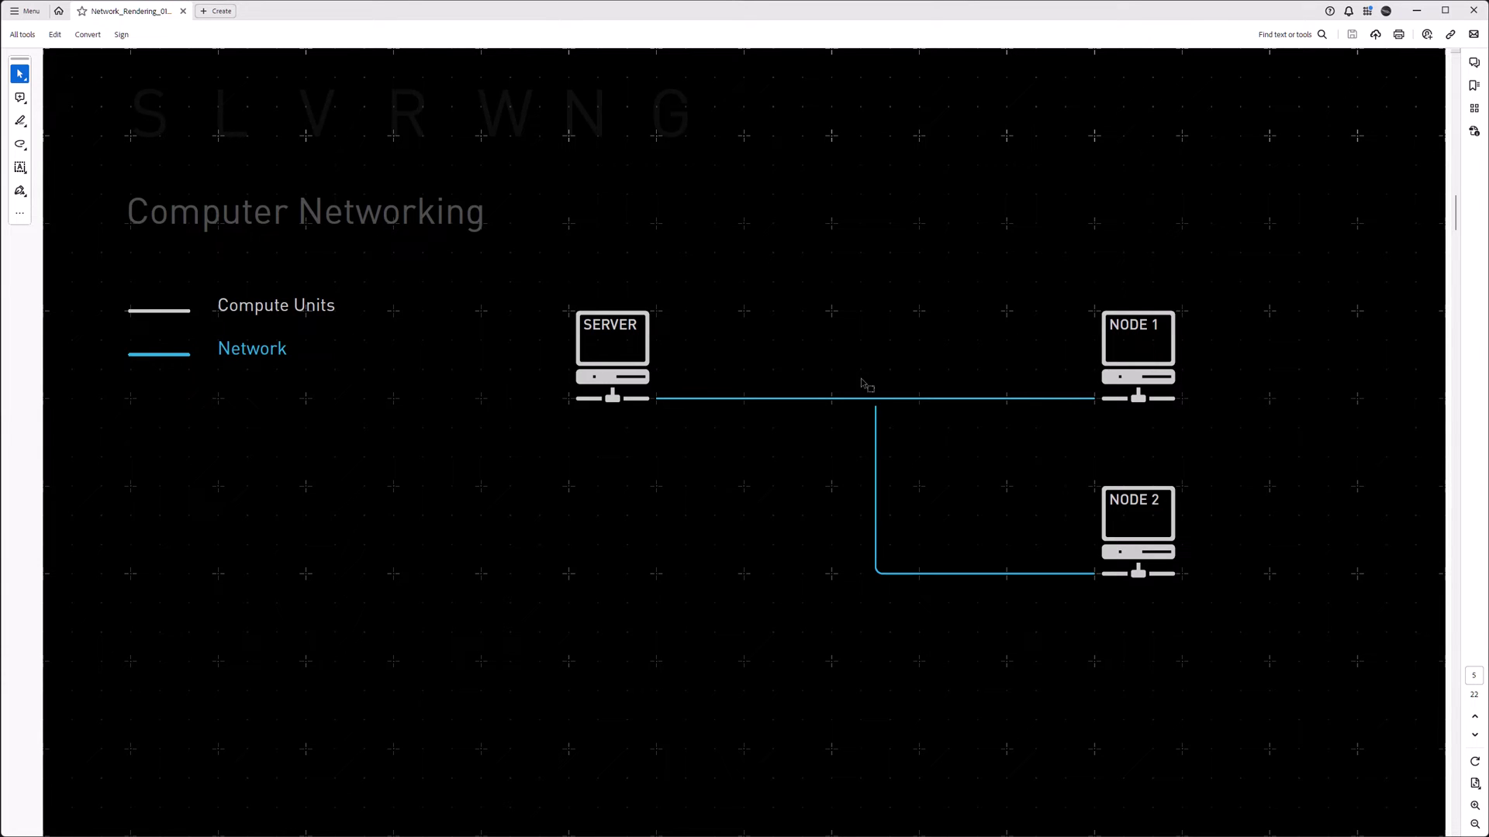
key("Right")
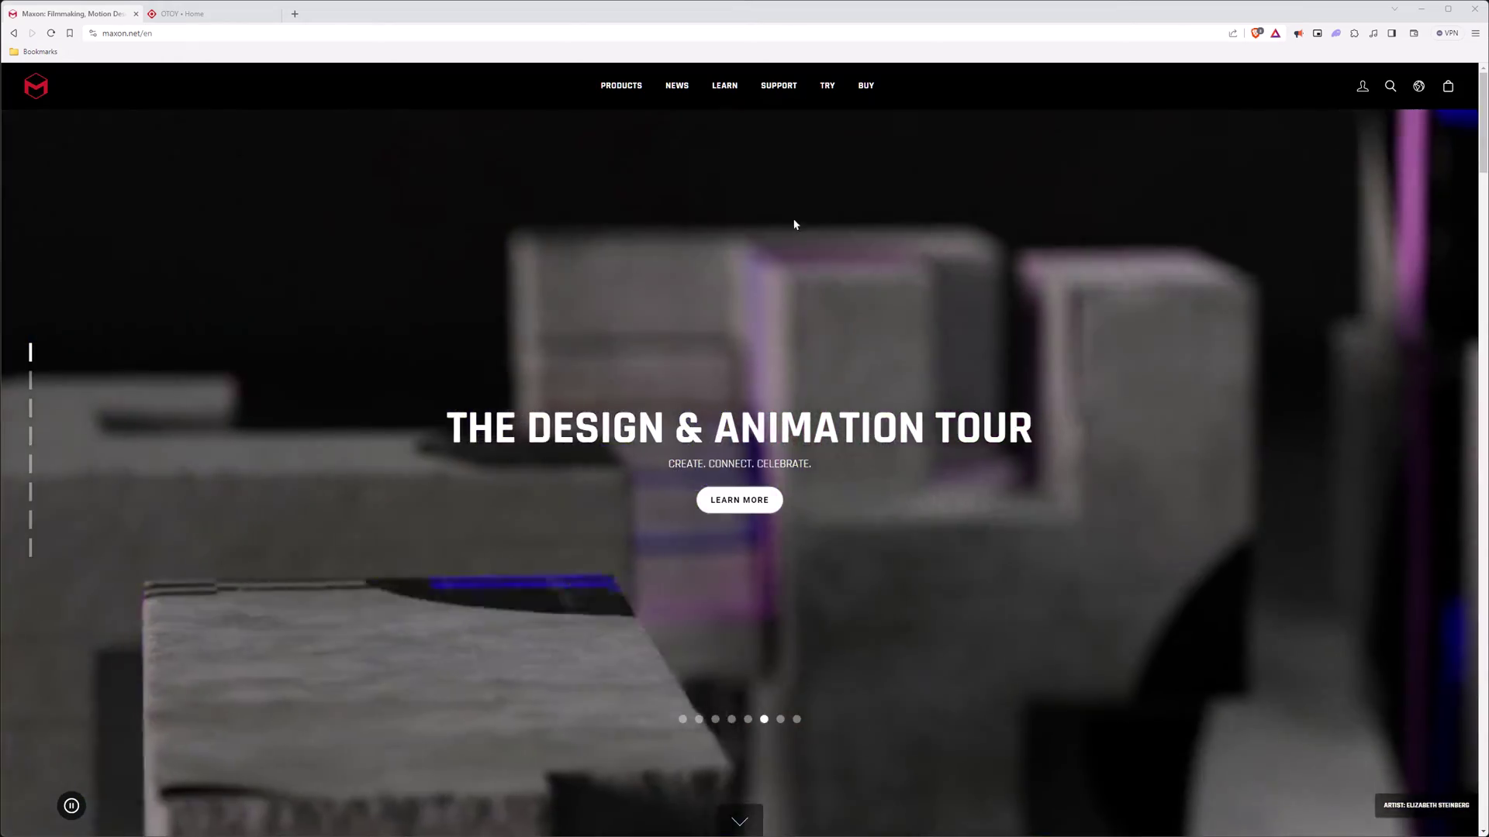
- On Maxon's Plans and Pricing, highlight the C4D + Redshift five Team Render nodes footnote
left_click(862, 88)
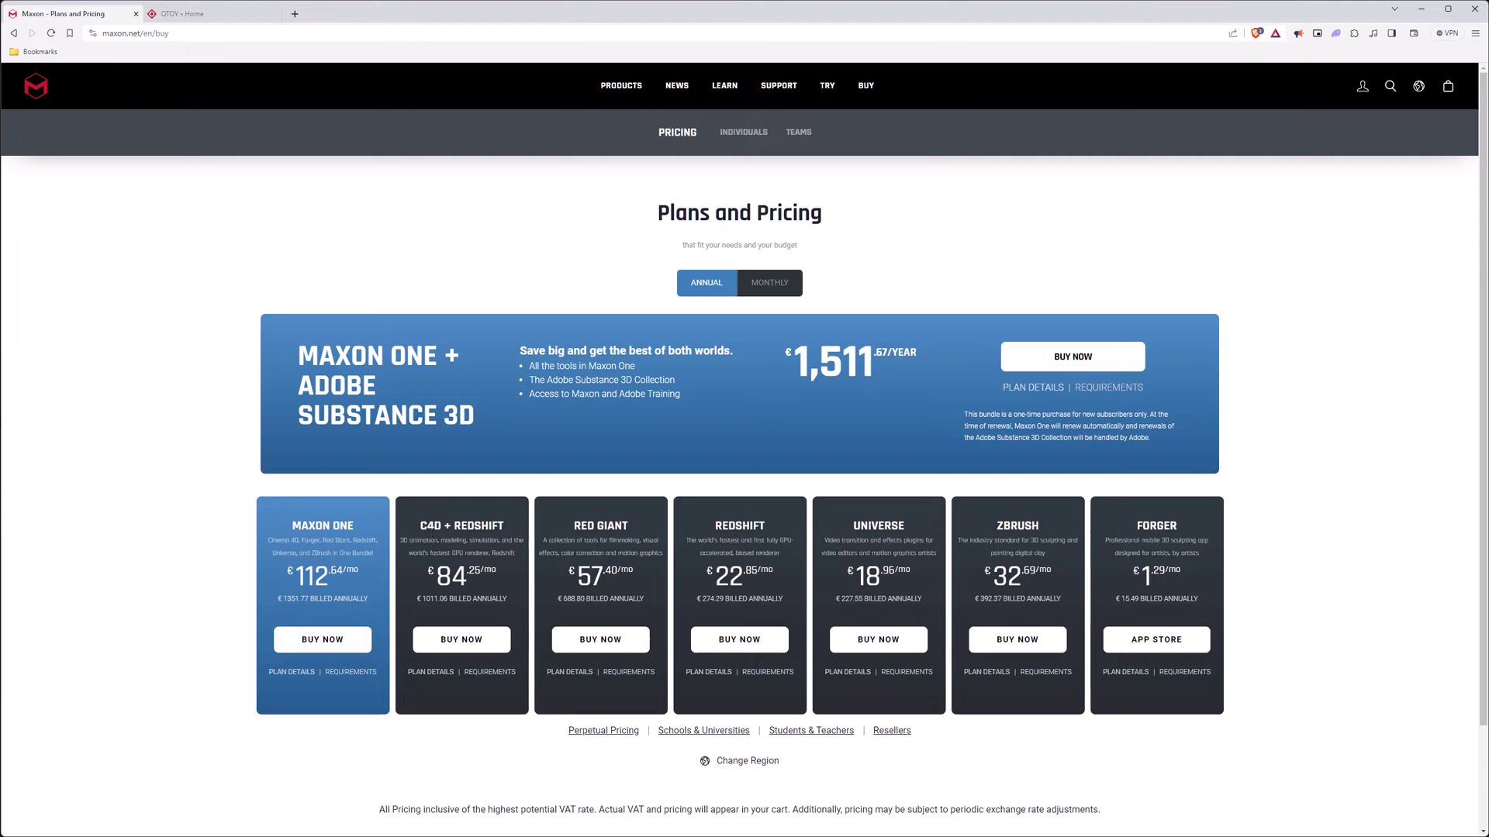
left_click(422, 672)
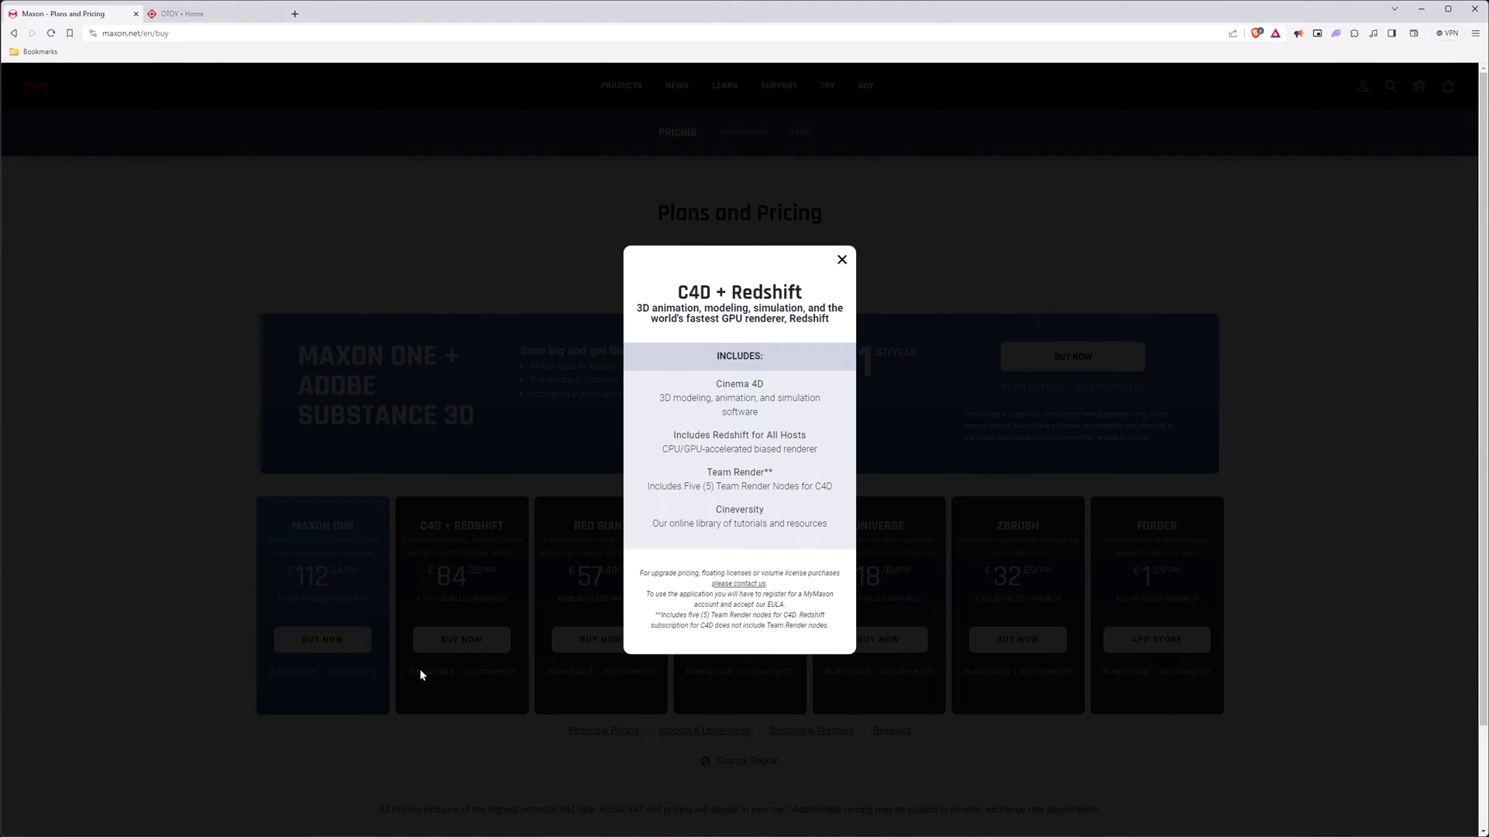
left_click_drag(653, 617, 797, 618)
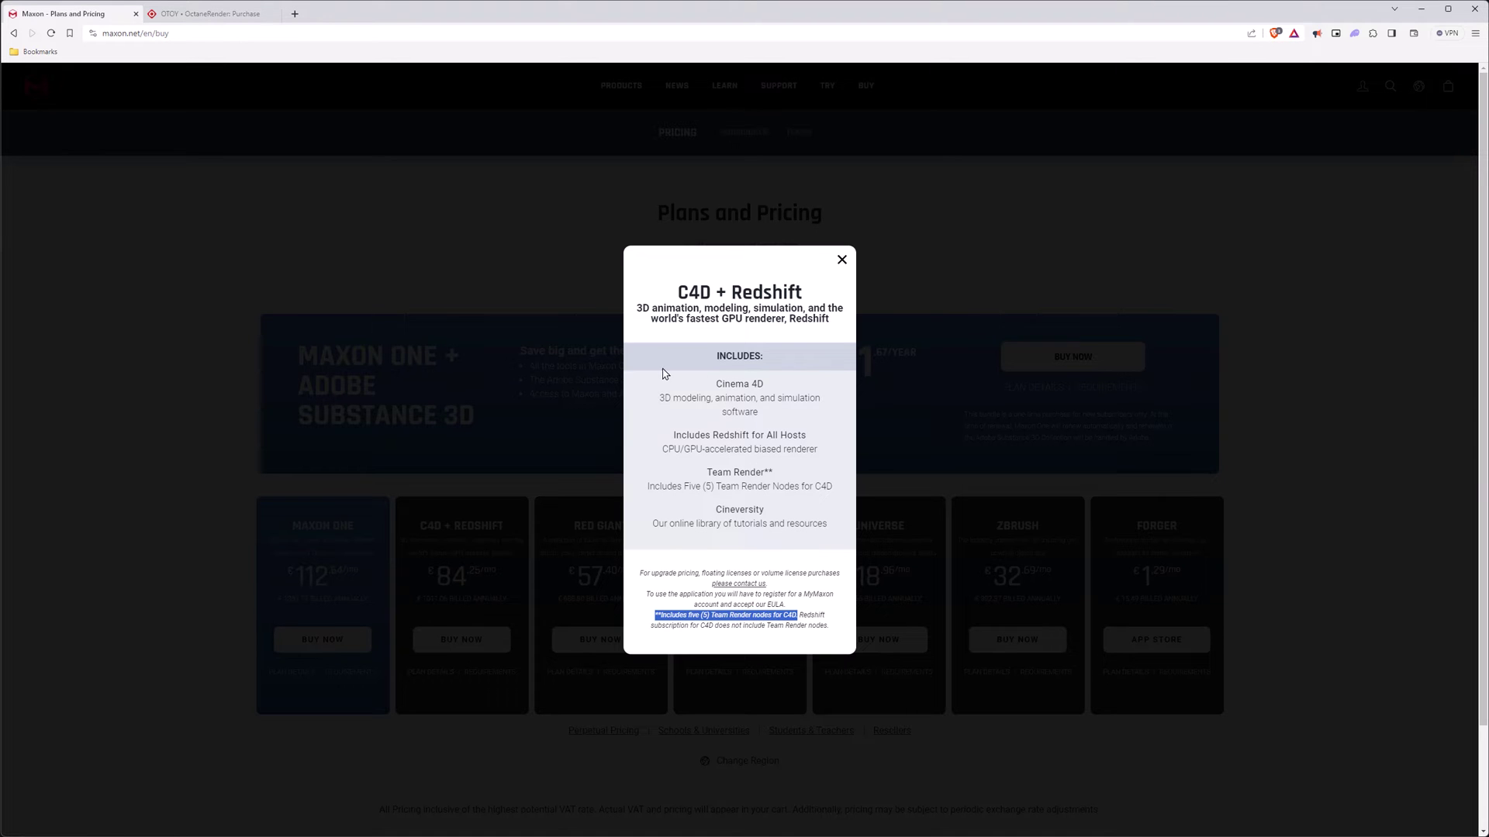
left_click(460, 285)
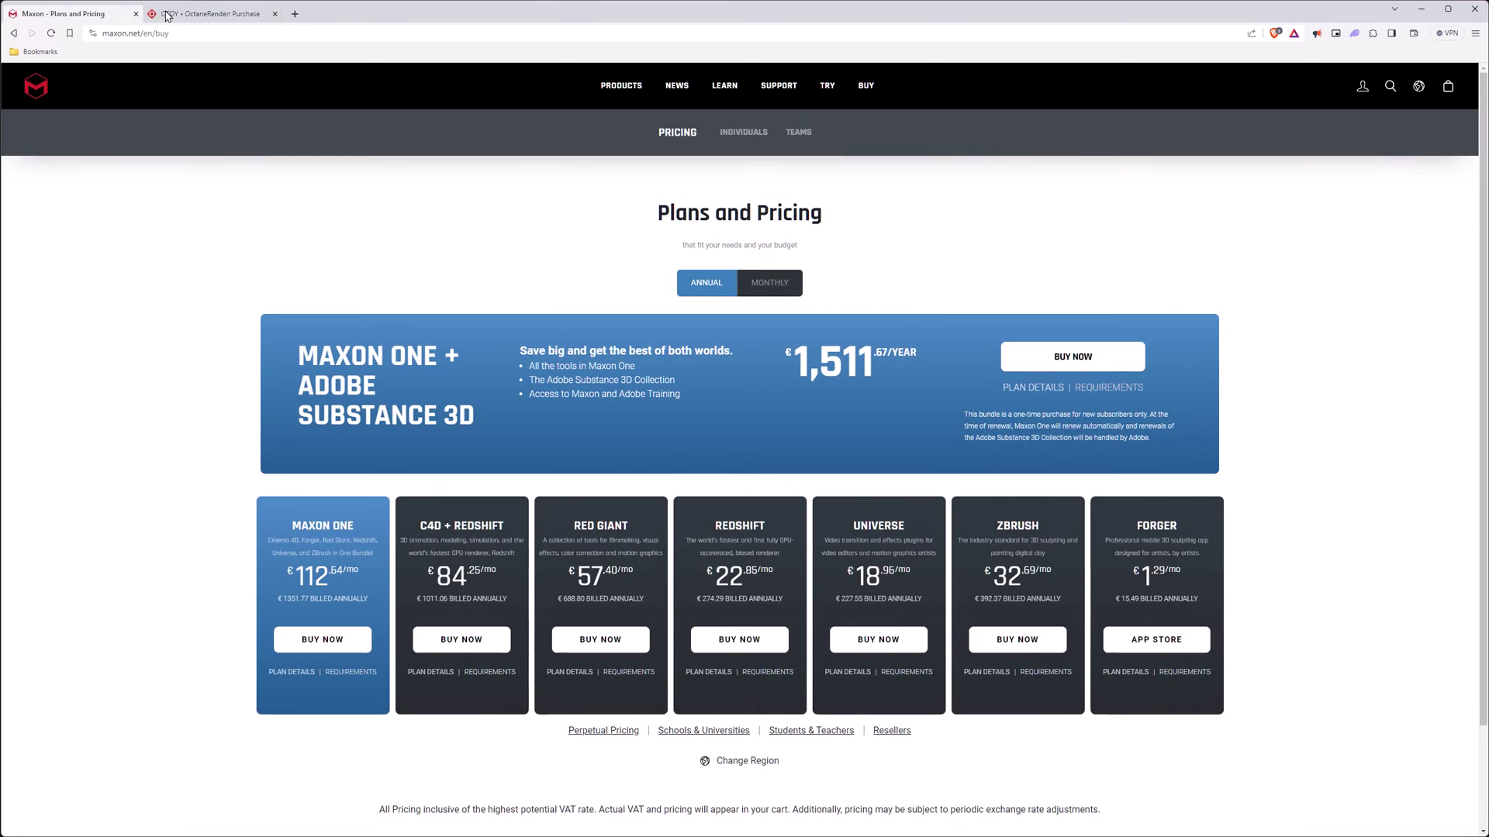
left_click(207, 14)
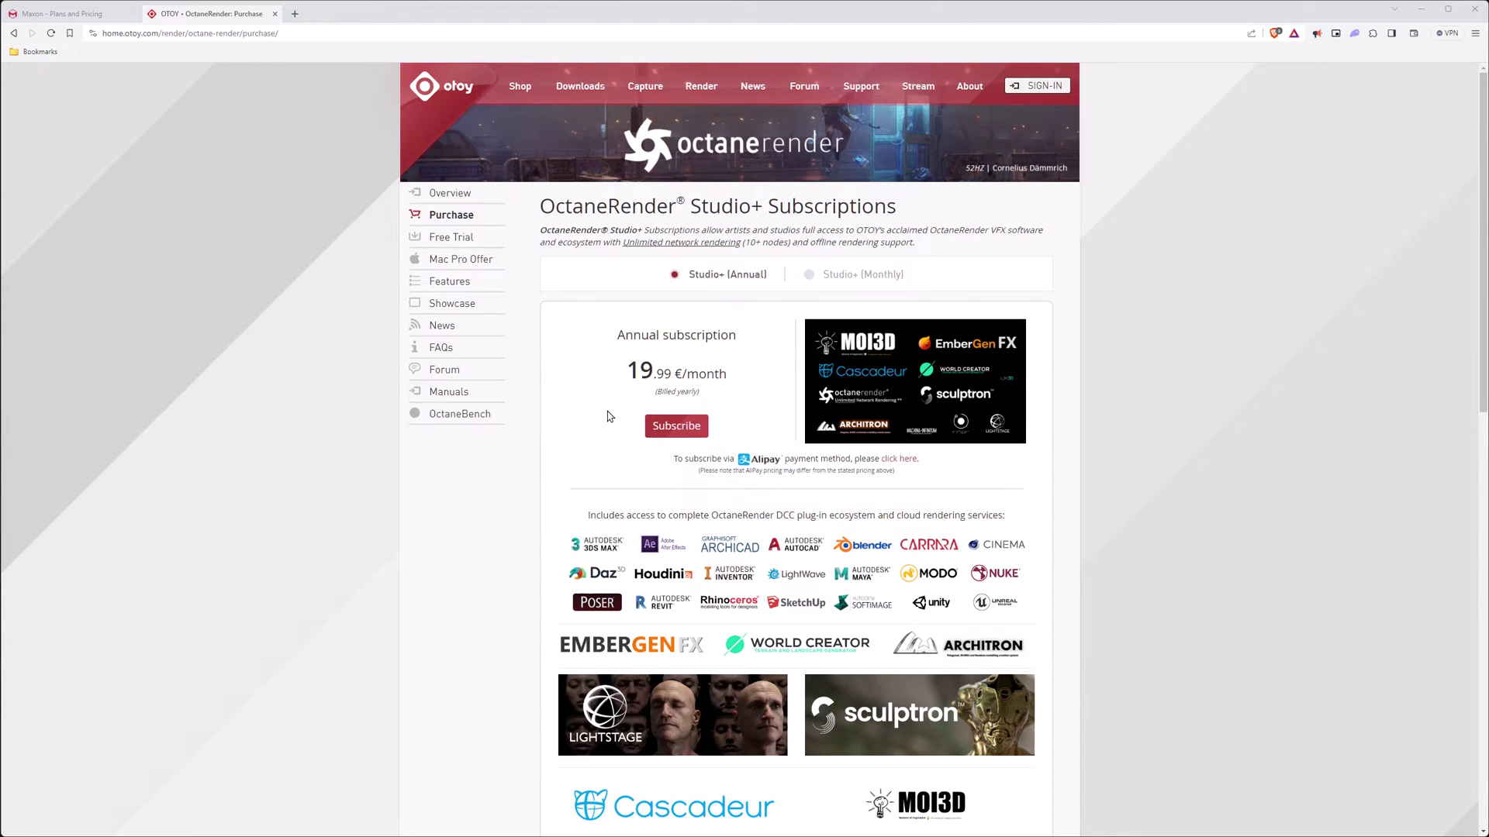
- Highlight Unlimited Network Rendering in the Studio+ Features list, then scroll back up
scroll(600, 415, "down", 5)
scroll(576, 441, "down", 2)
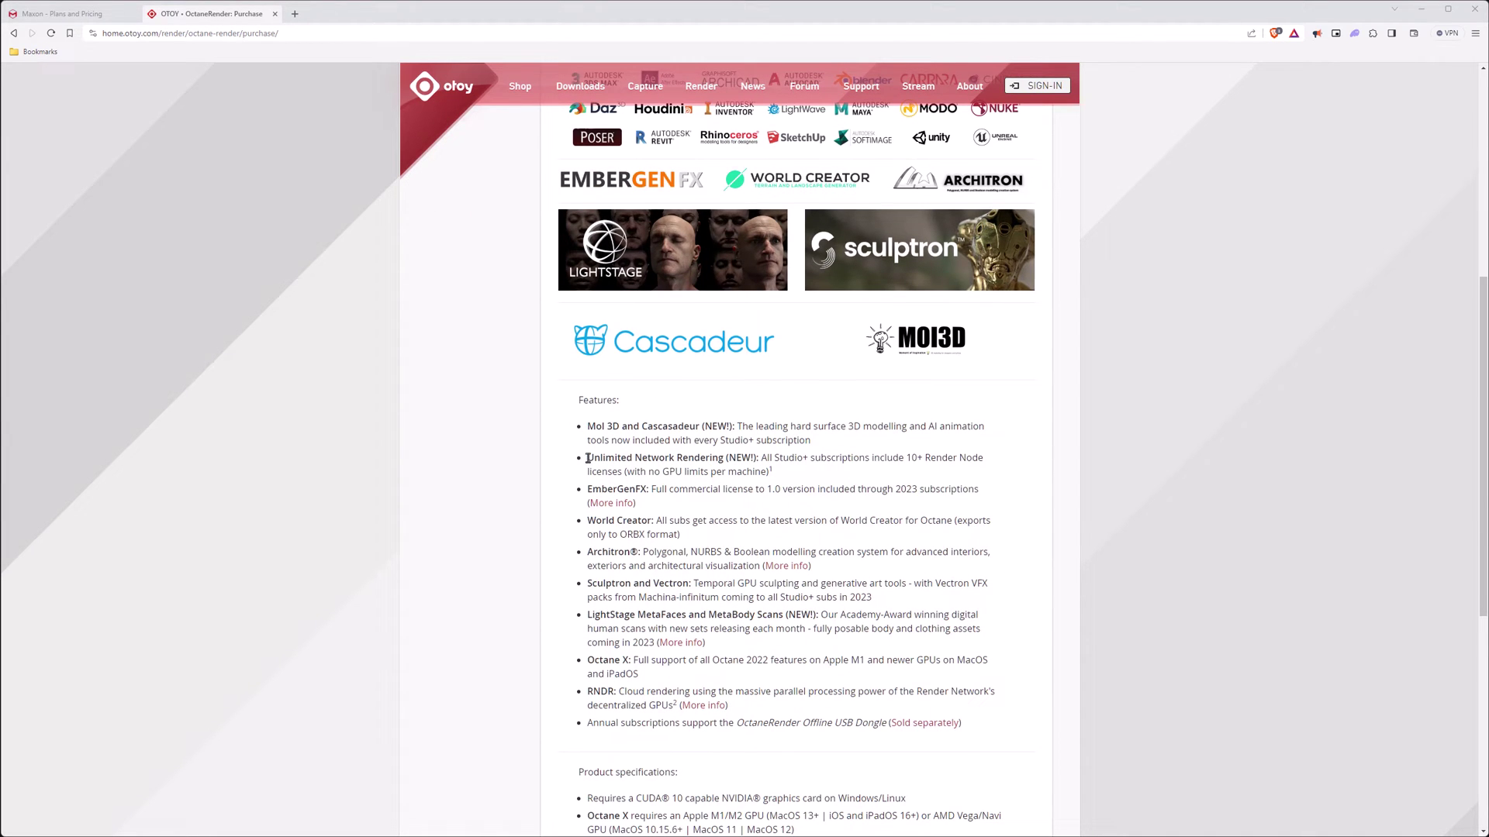
left_click_drag(587, 459, 725, 460)
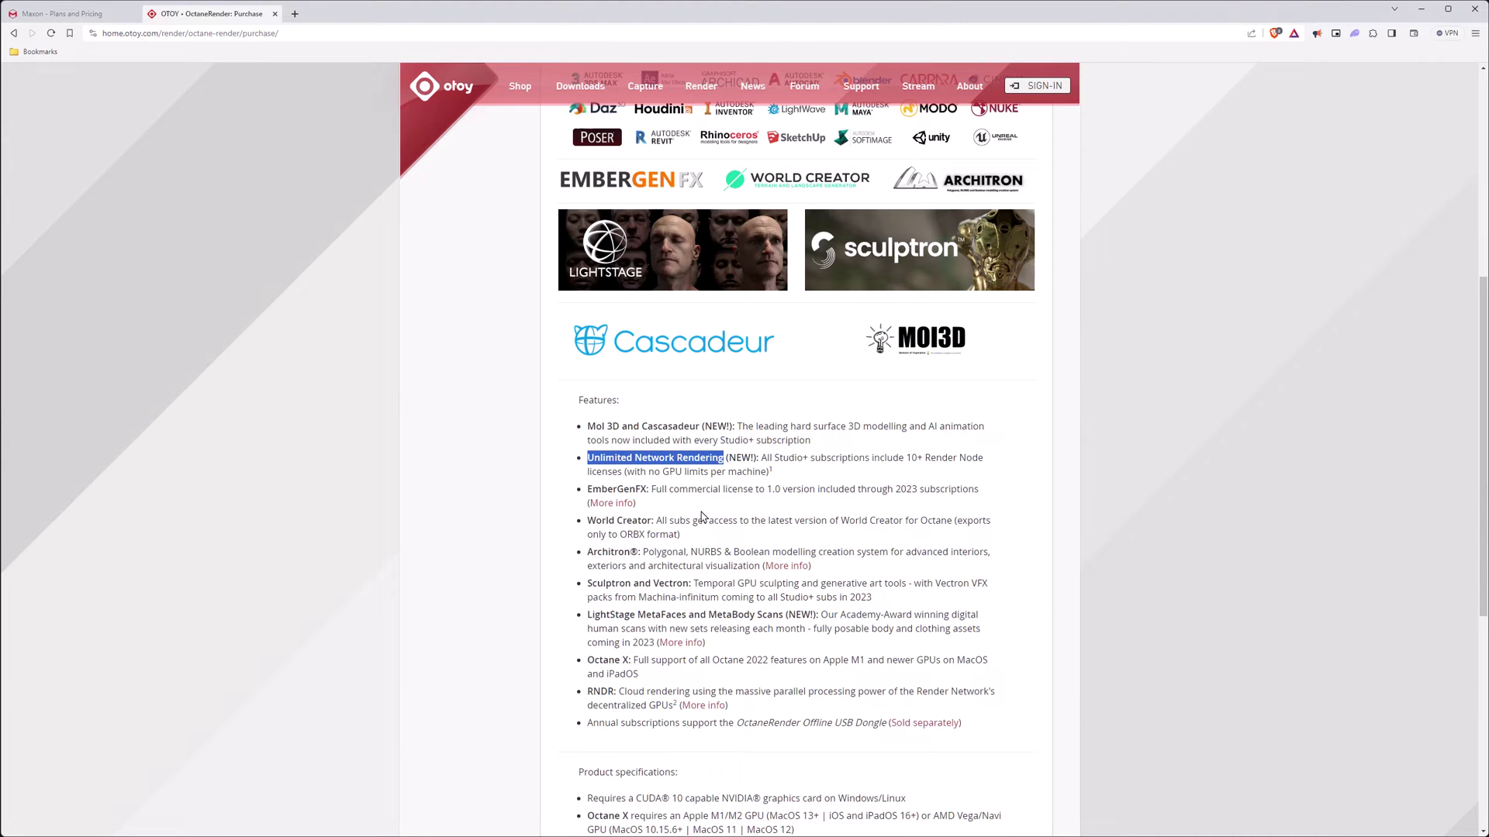
scroll(706, 518, "up", 4)
scroll(708, 518, "up", 2)
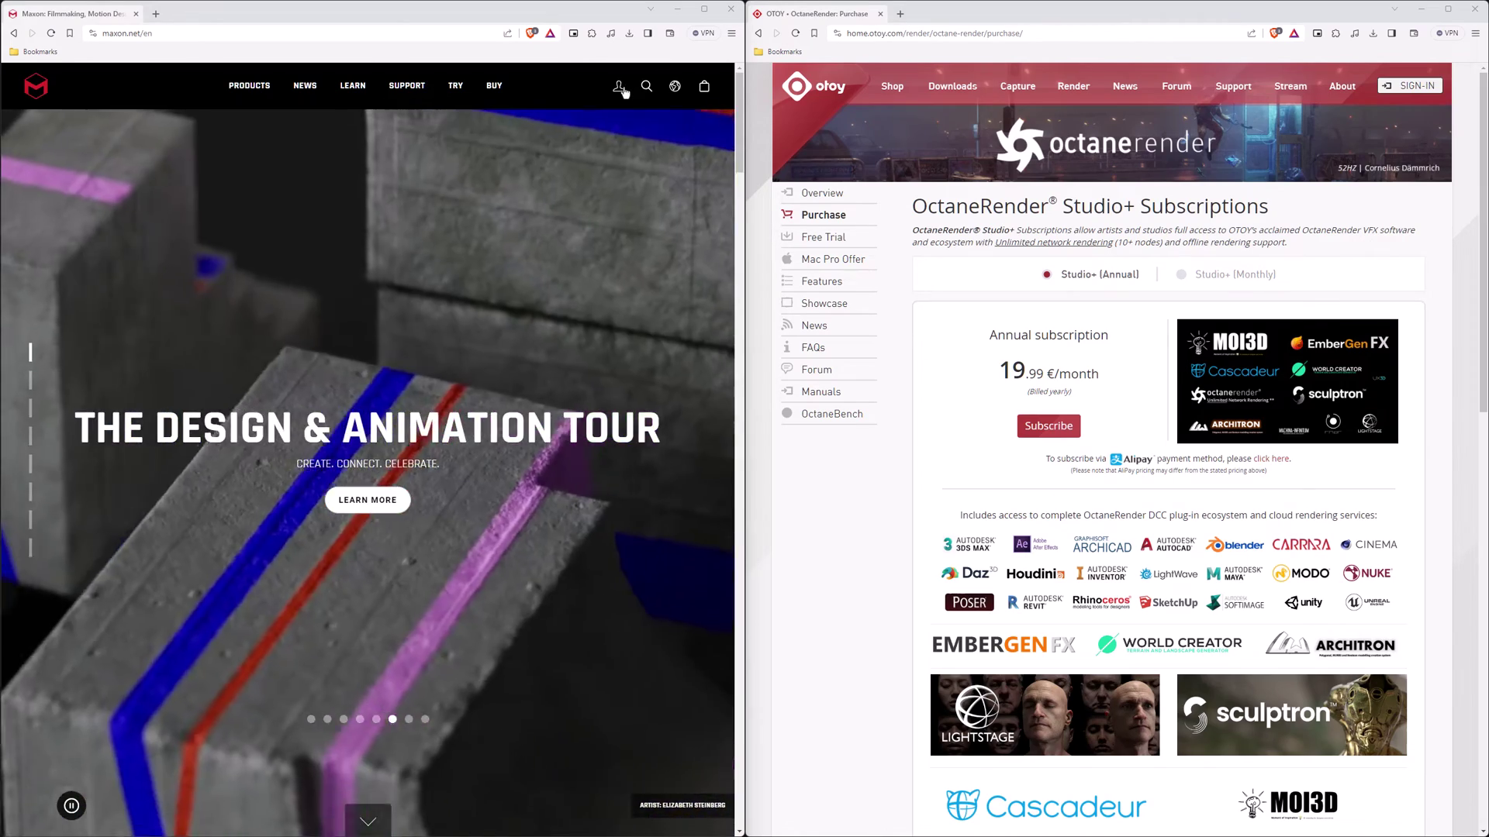
- From the Maxon account licenses, open downloads and list the available Cinema 4D versions
mouse_move(618, 85)
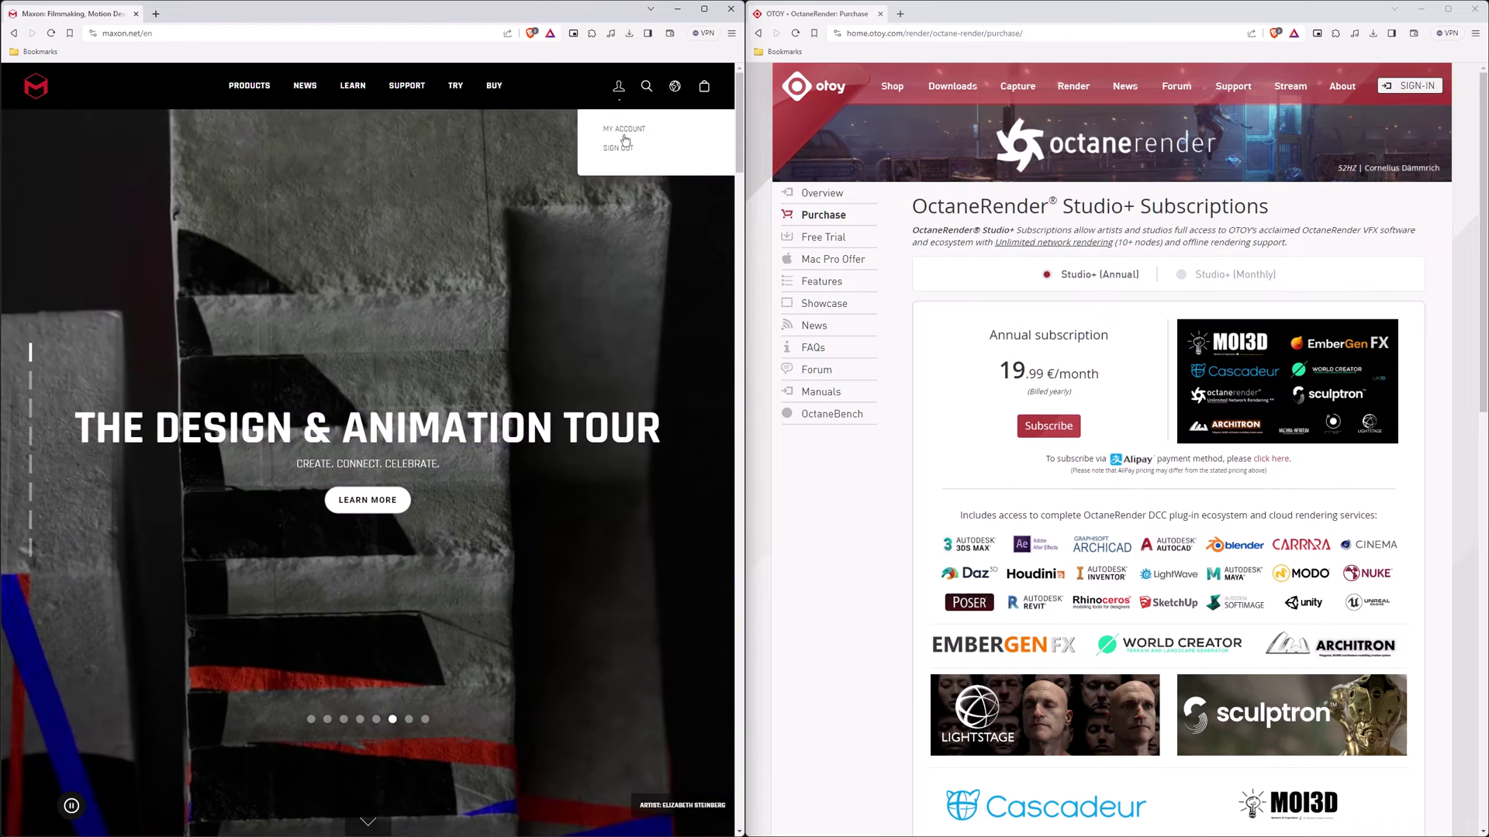
left_click(625, 138)
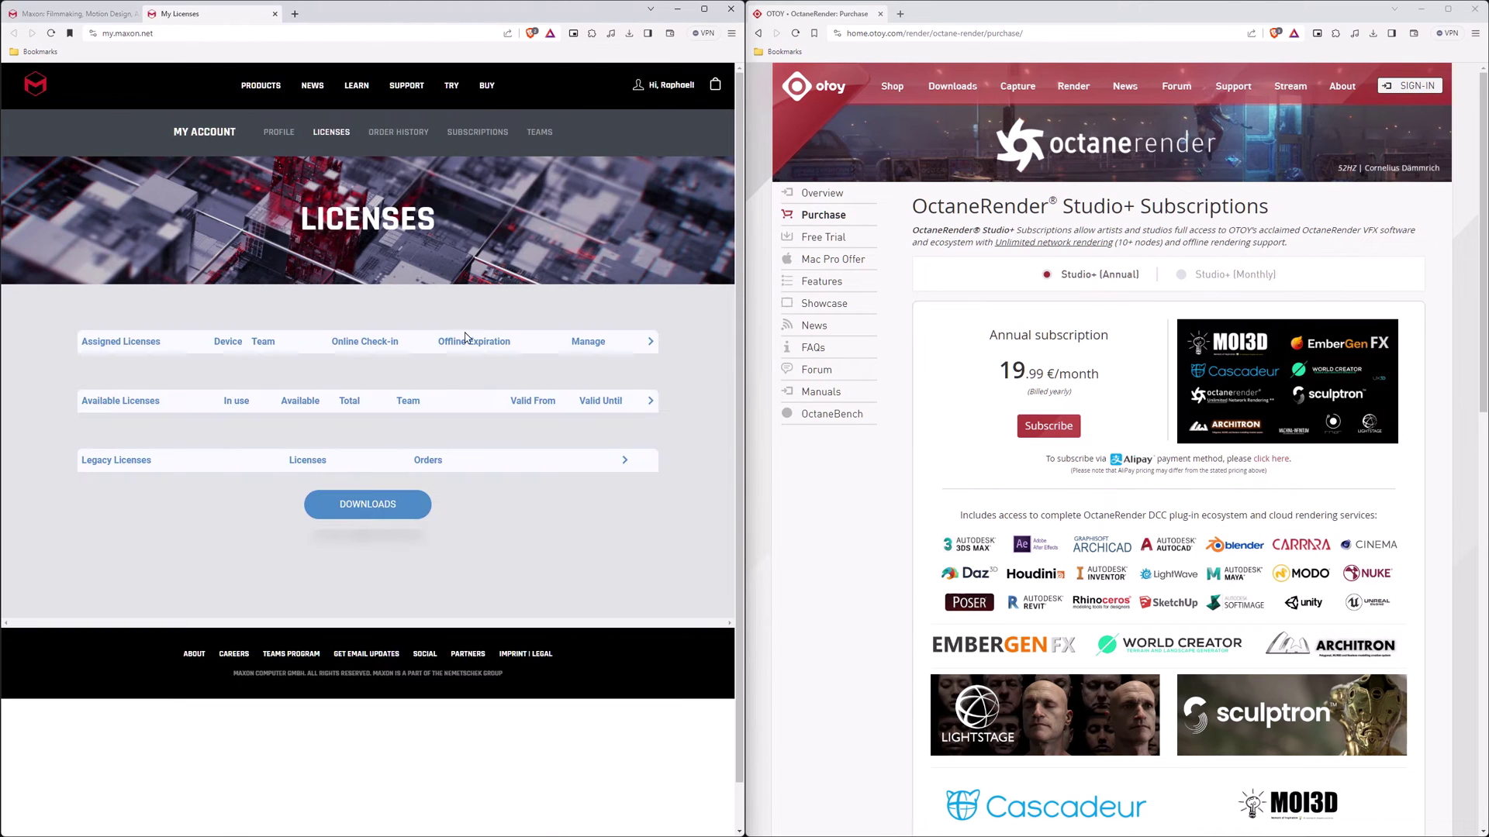
left_click(369, 508)
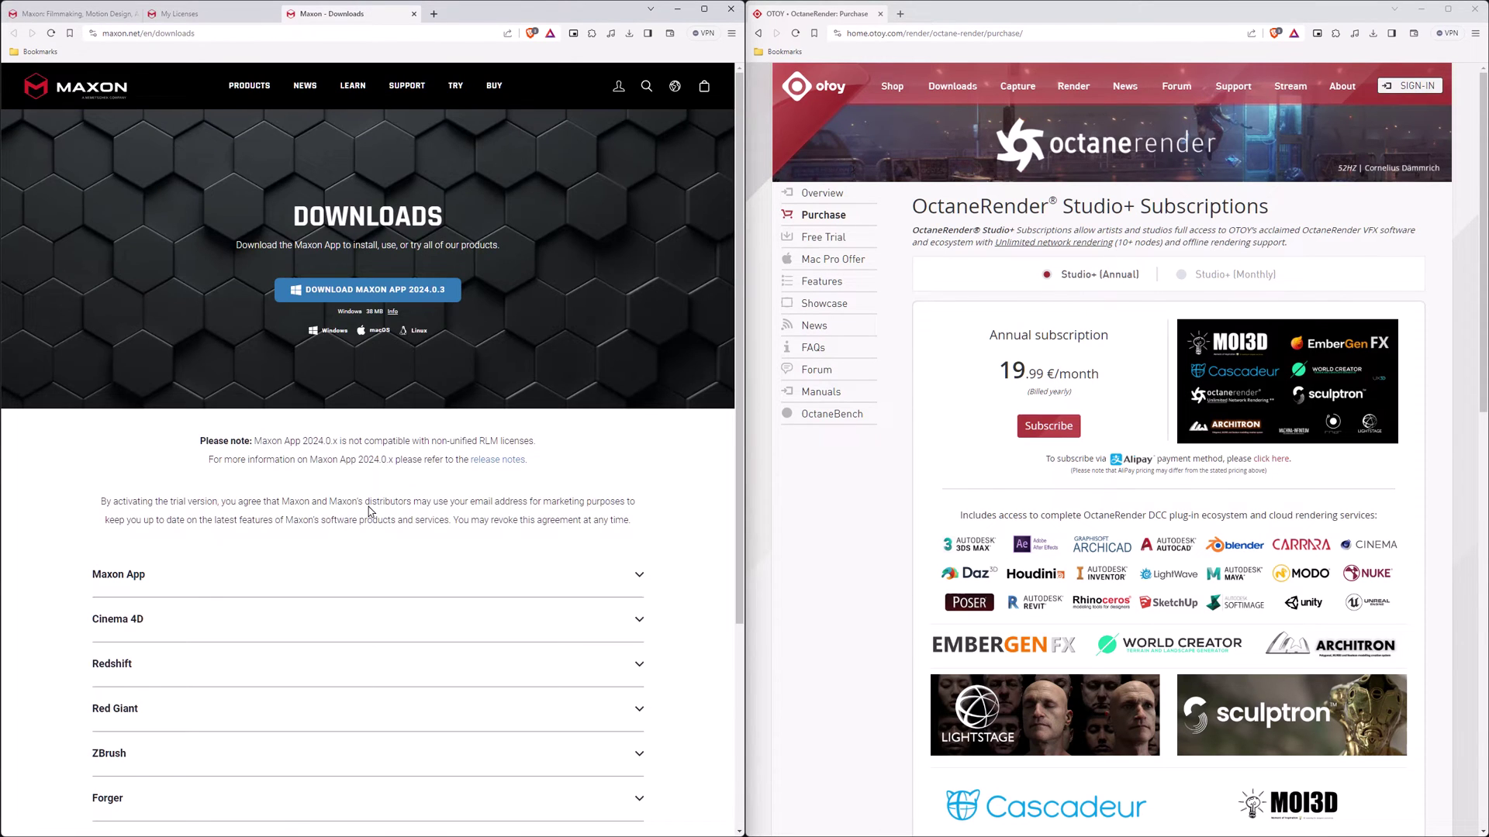
left_click(136, 575)
scroll(227, 587, "down", 2)
left_click(133, 532)
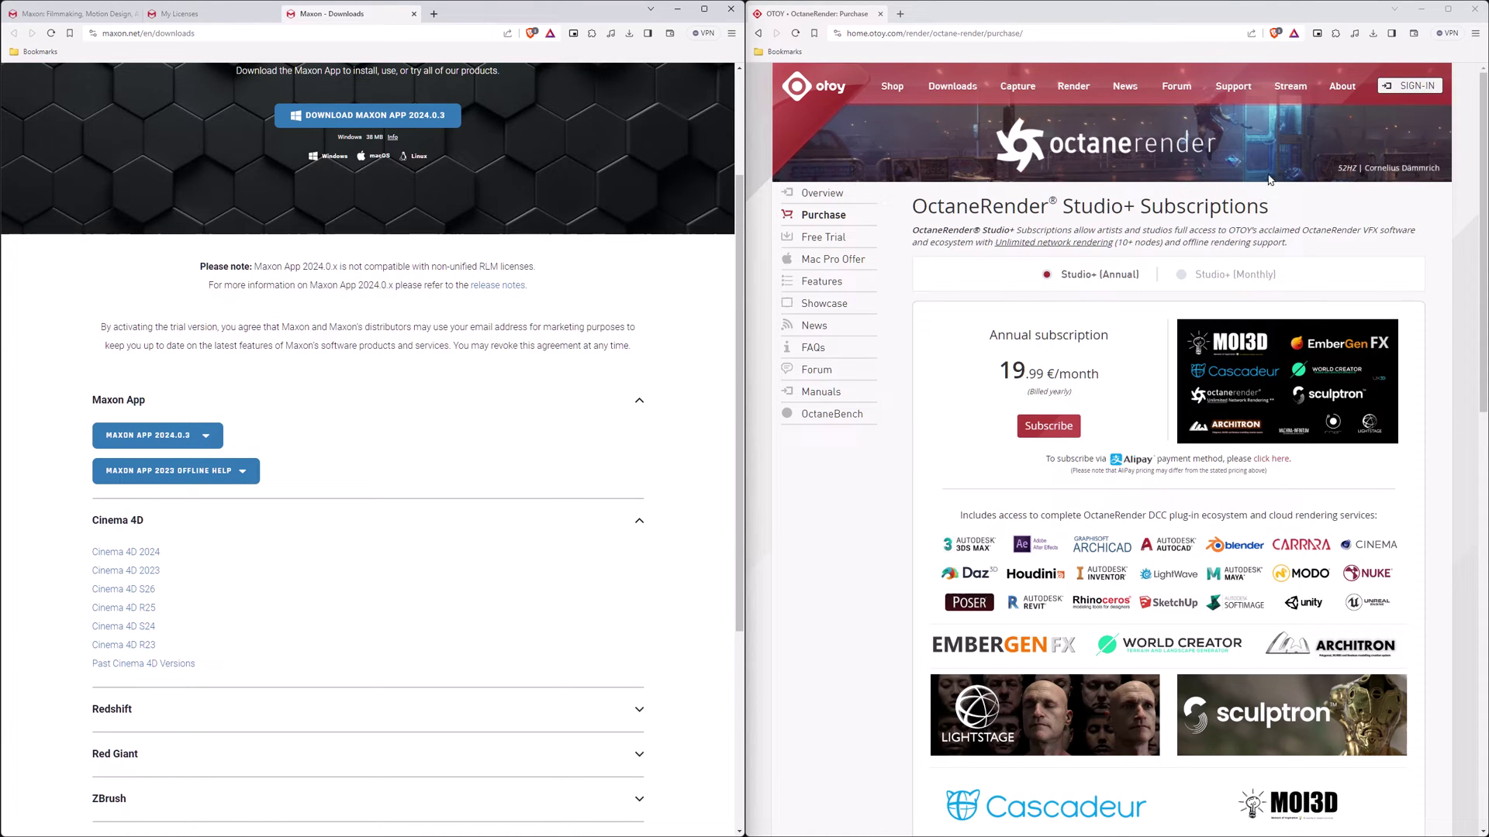
- Sign in to OTOY and download Windows Octane 2023.1-R6 for Cinema 4D, accepting the licence
left_click(1411, 85)
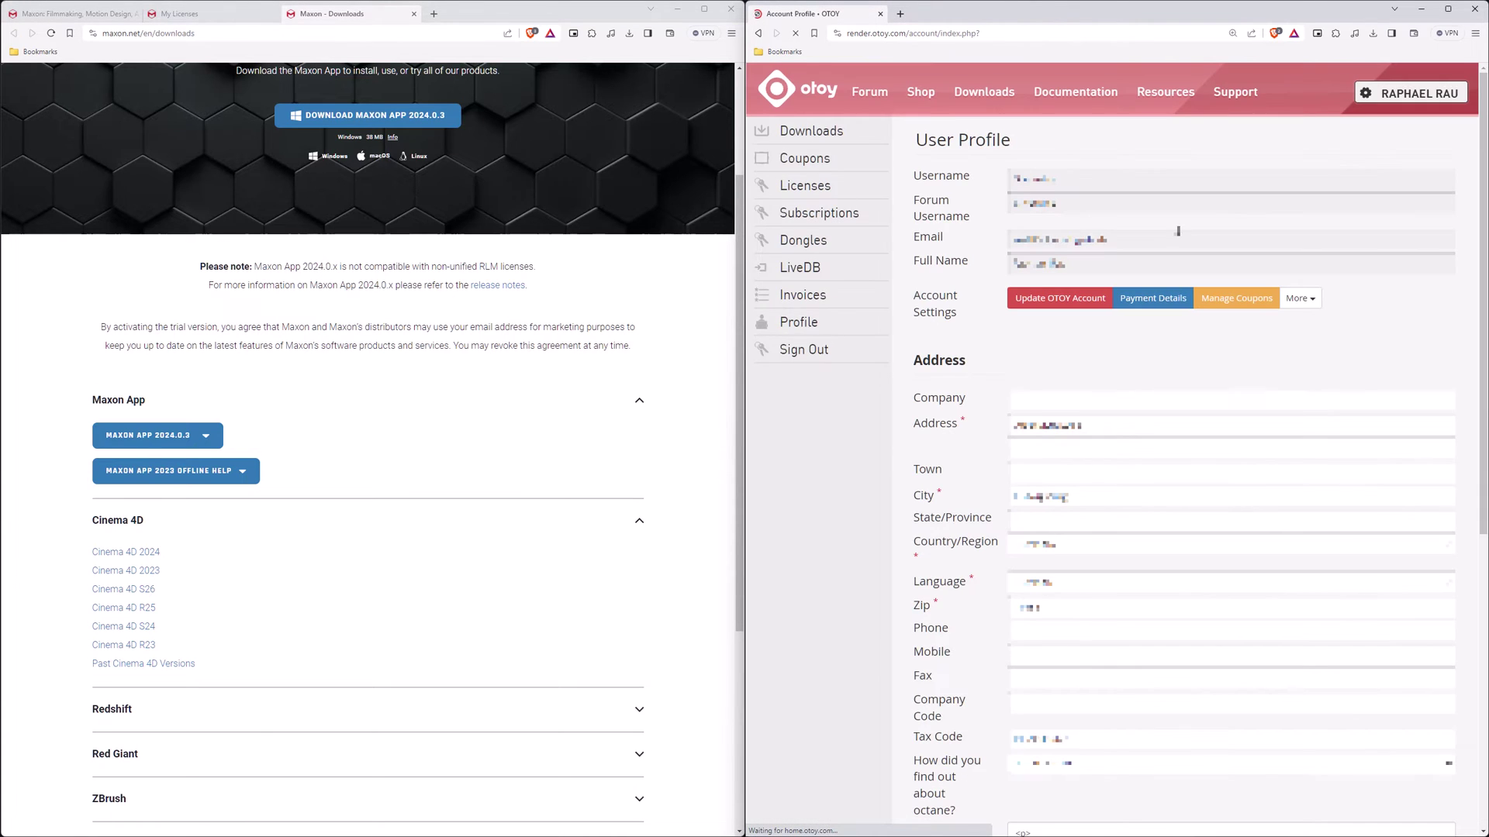
left_click(812, 131)
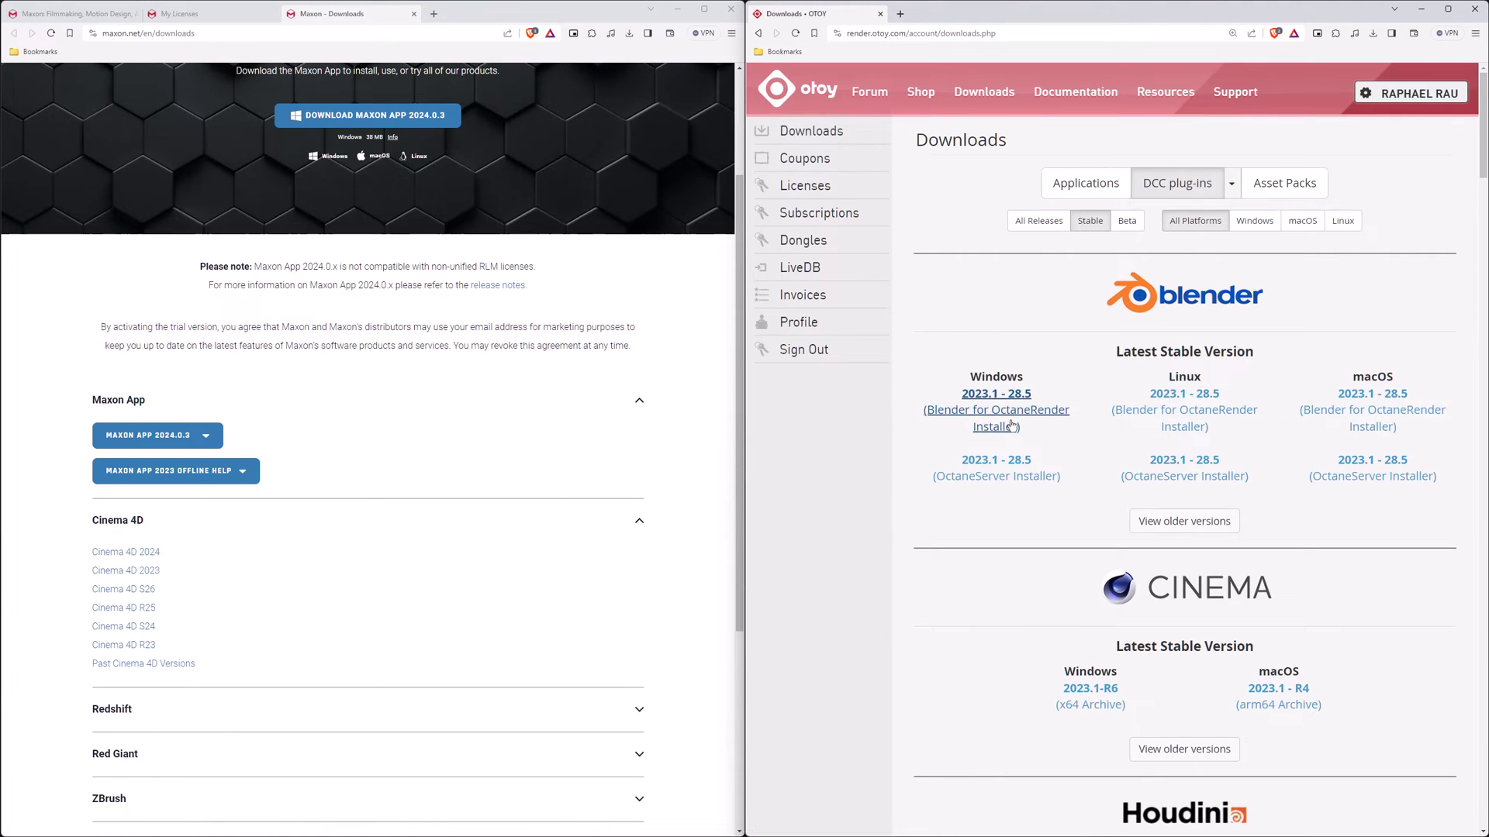
scroll(1012, 425, "down", 3)
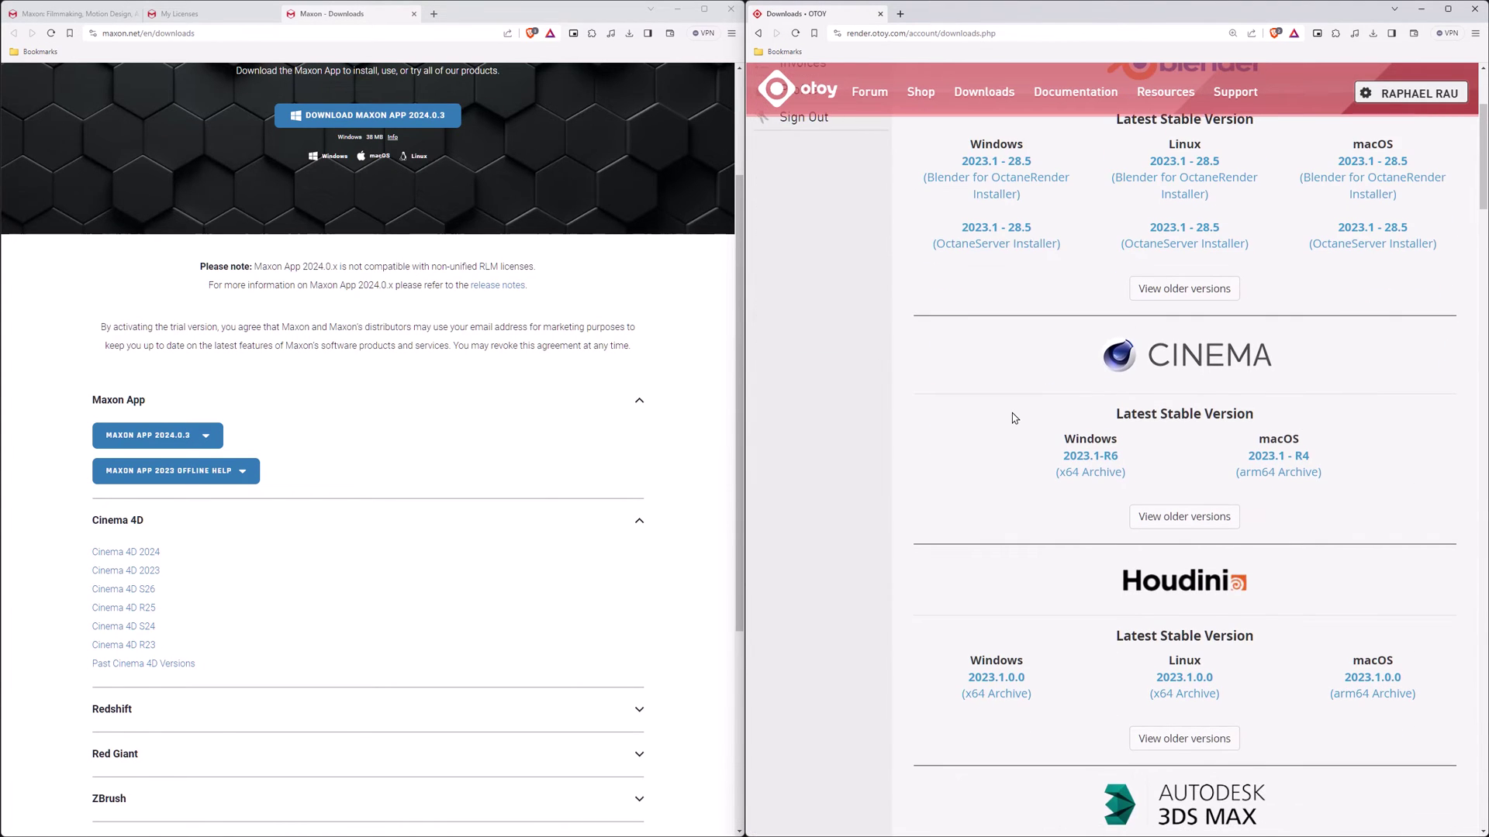
left_click(1078, 460)
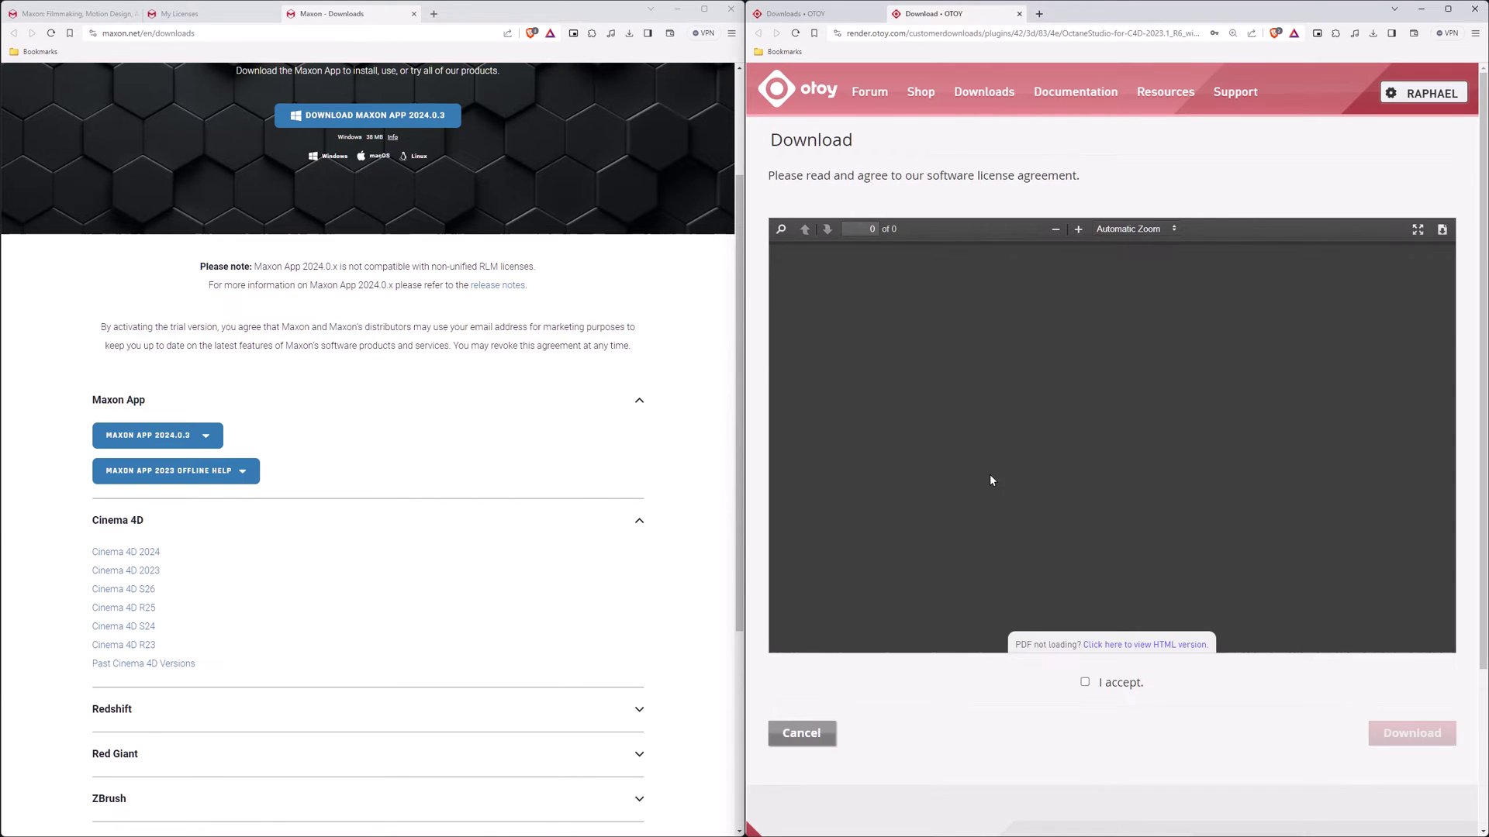
left_click(1084, 681)
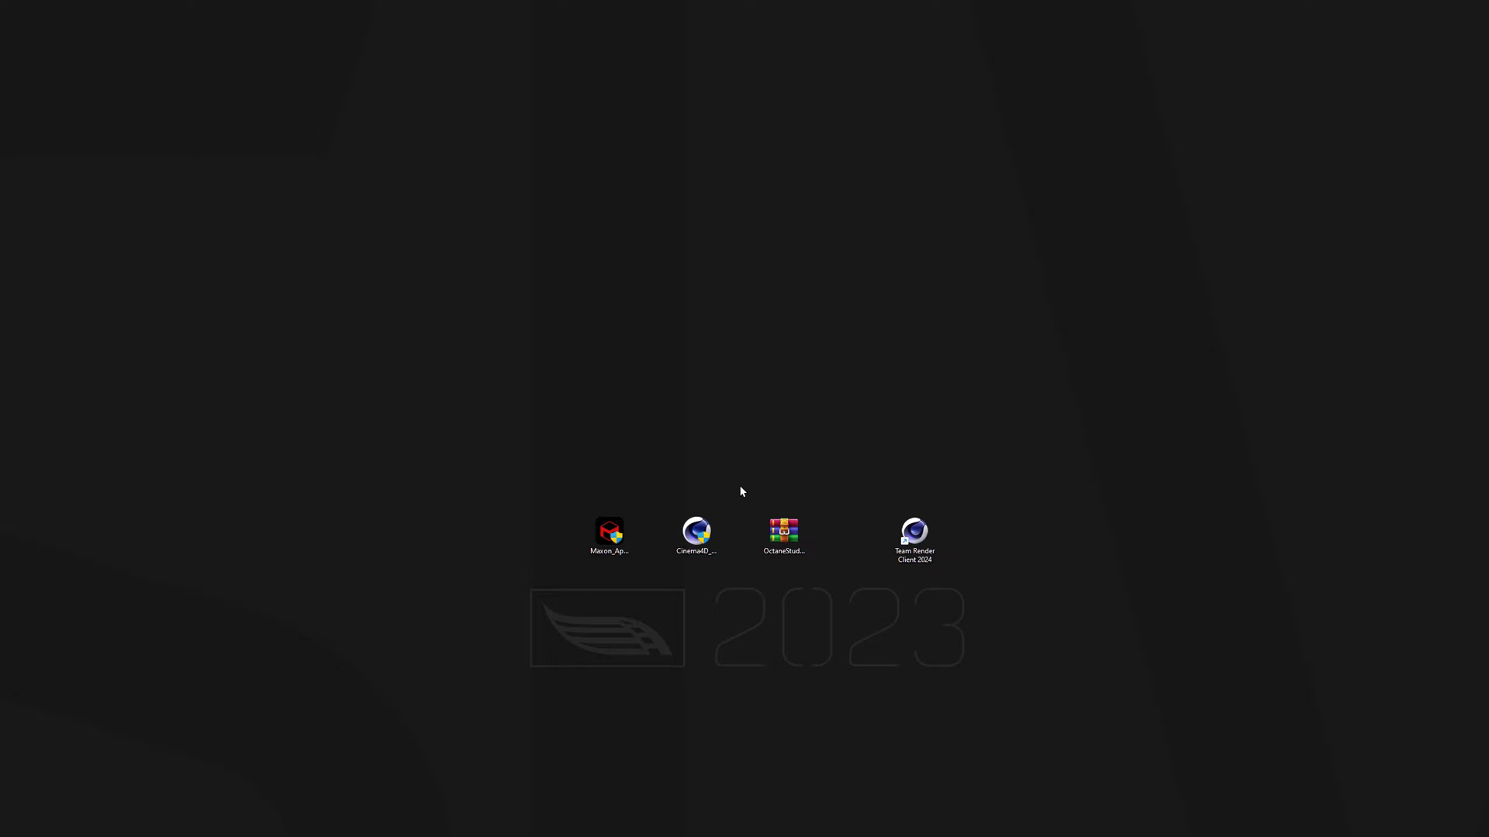
- Point out the downloaded Maxon App and Cinema 4D 2024 installers on the desktop
left_click(610, 535)
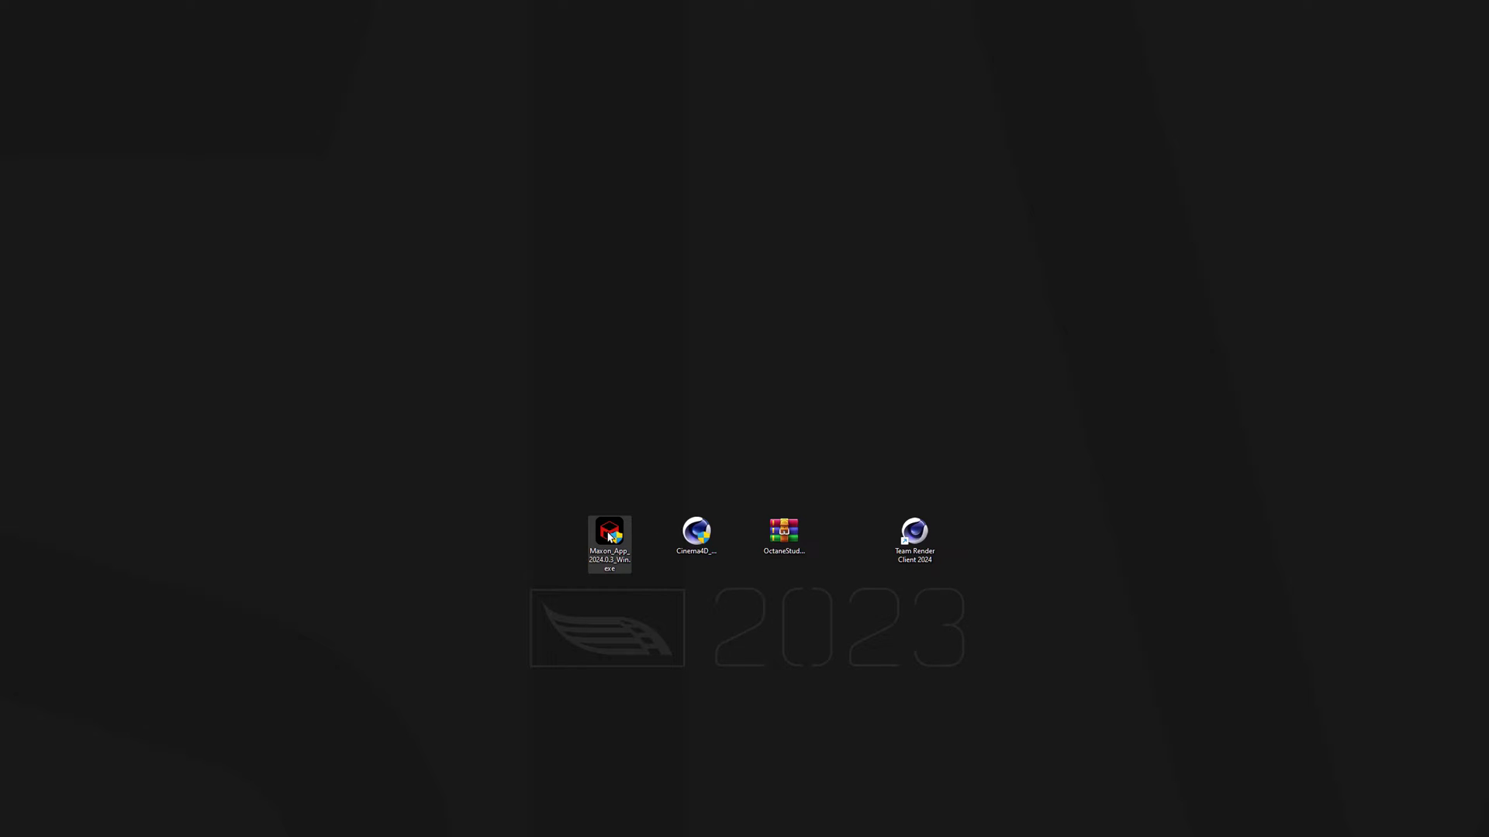
left_click(701, 530)
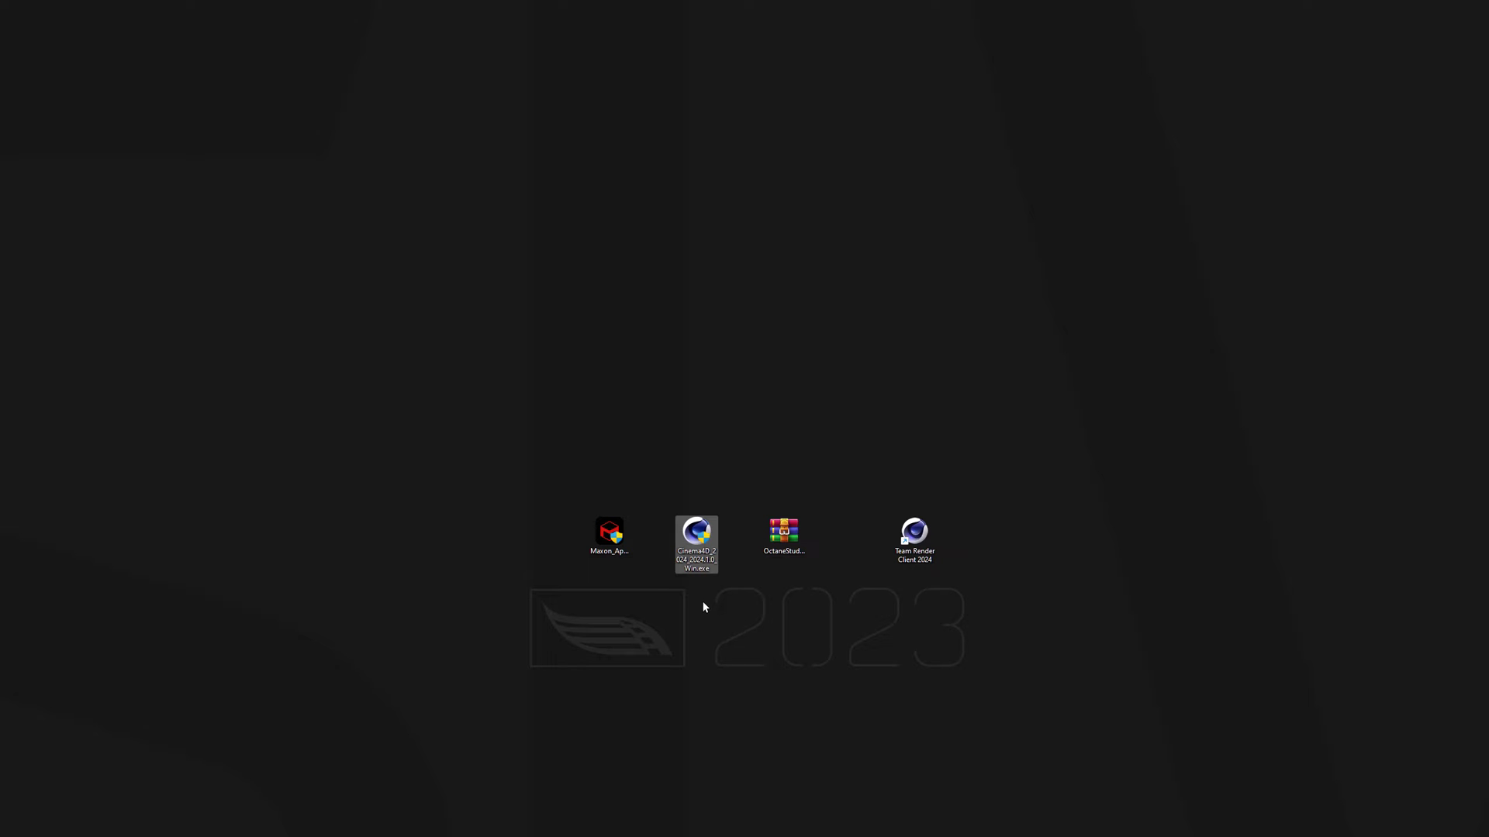
left_click(705, 607)
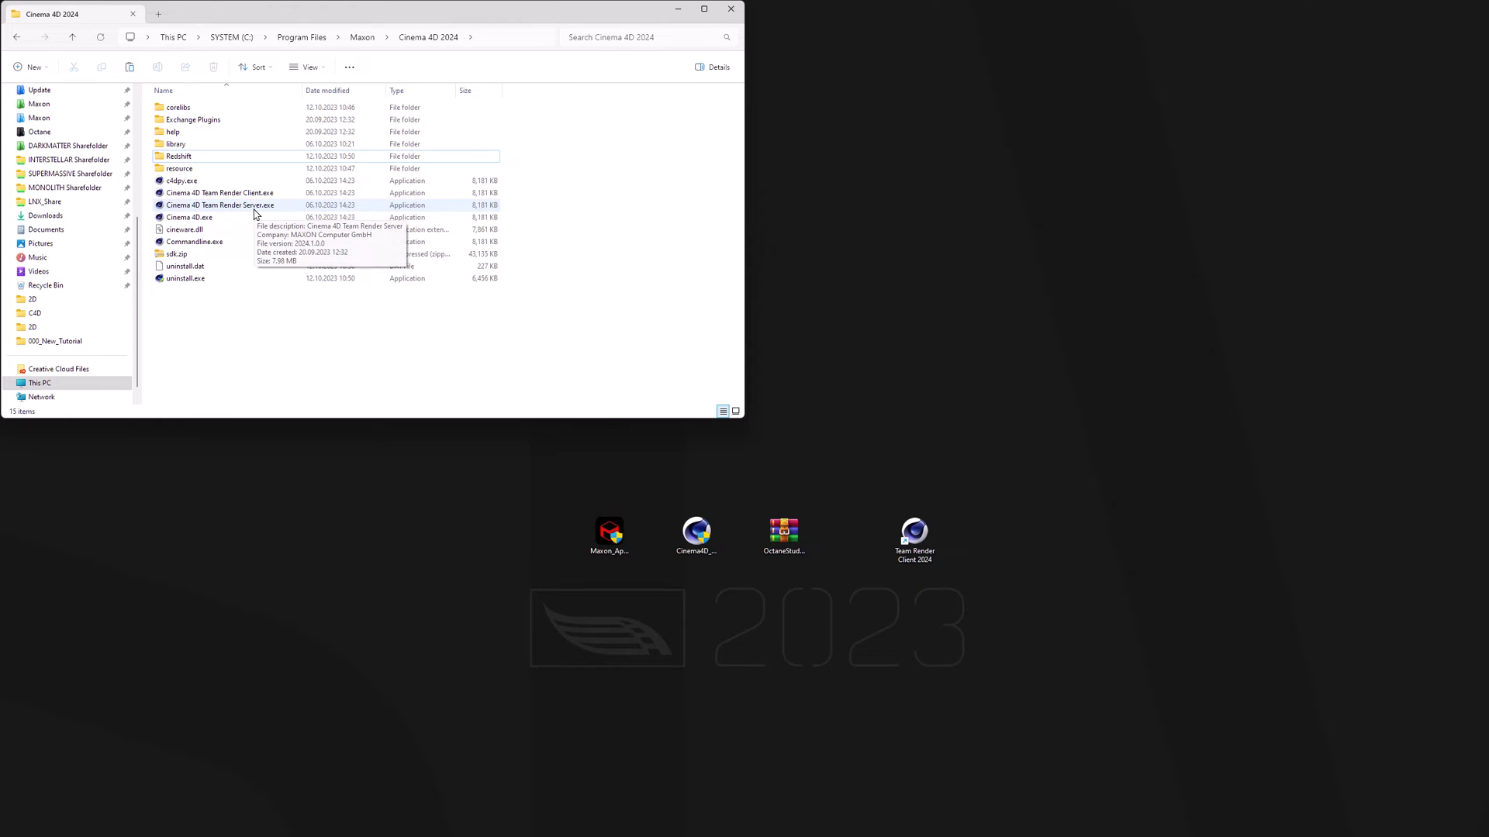
- Open the Octane Studio archive and create a 'plugins' folder in Cinema 4D 2024
double_click(780, 530)
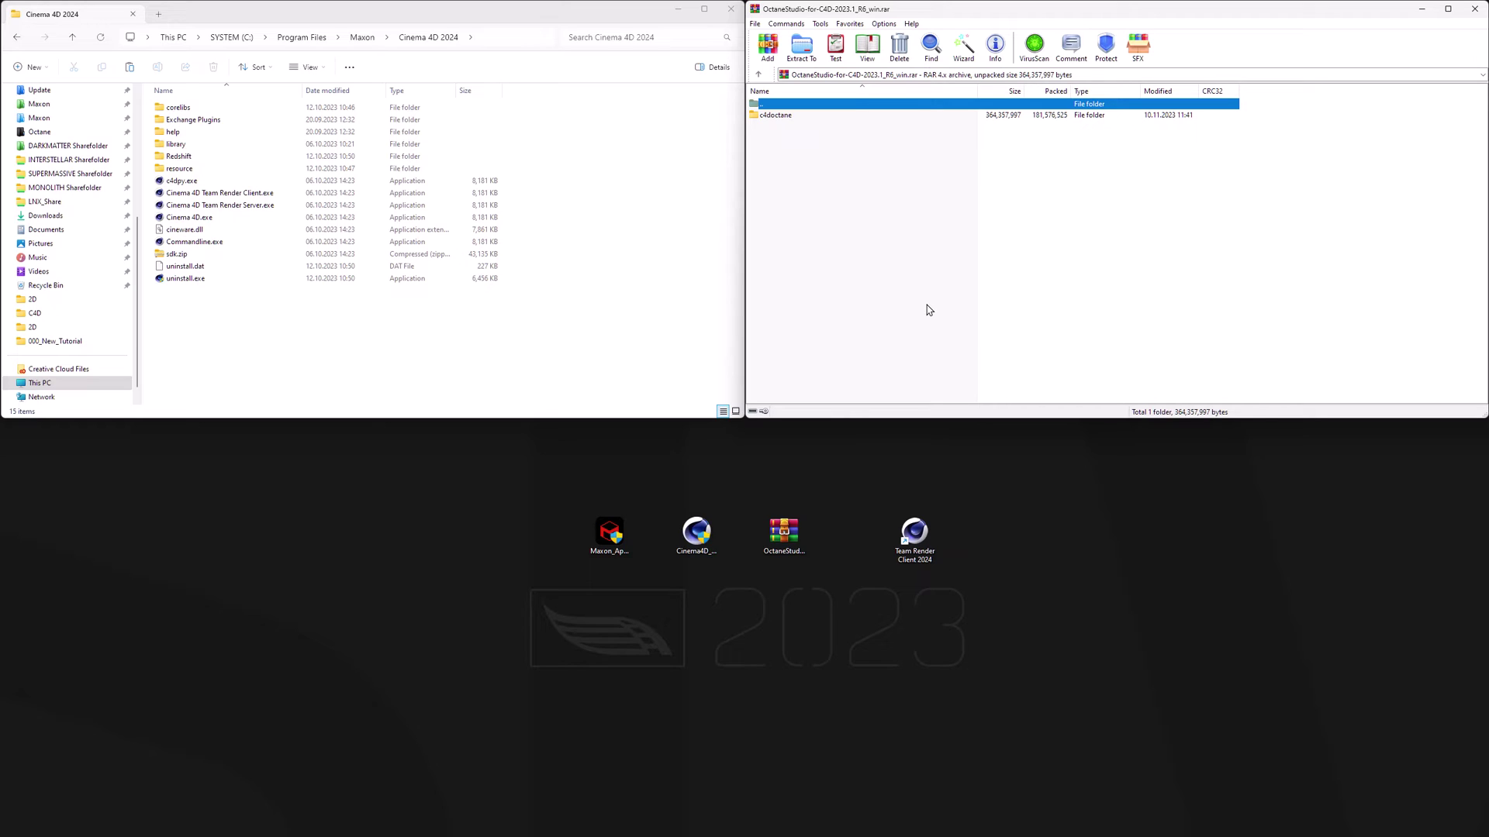
right_click(245, 334)
mouse_move(299, 431)
left_click(431, 431)
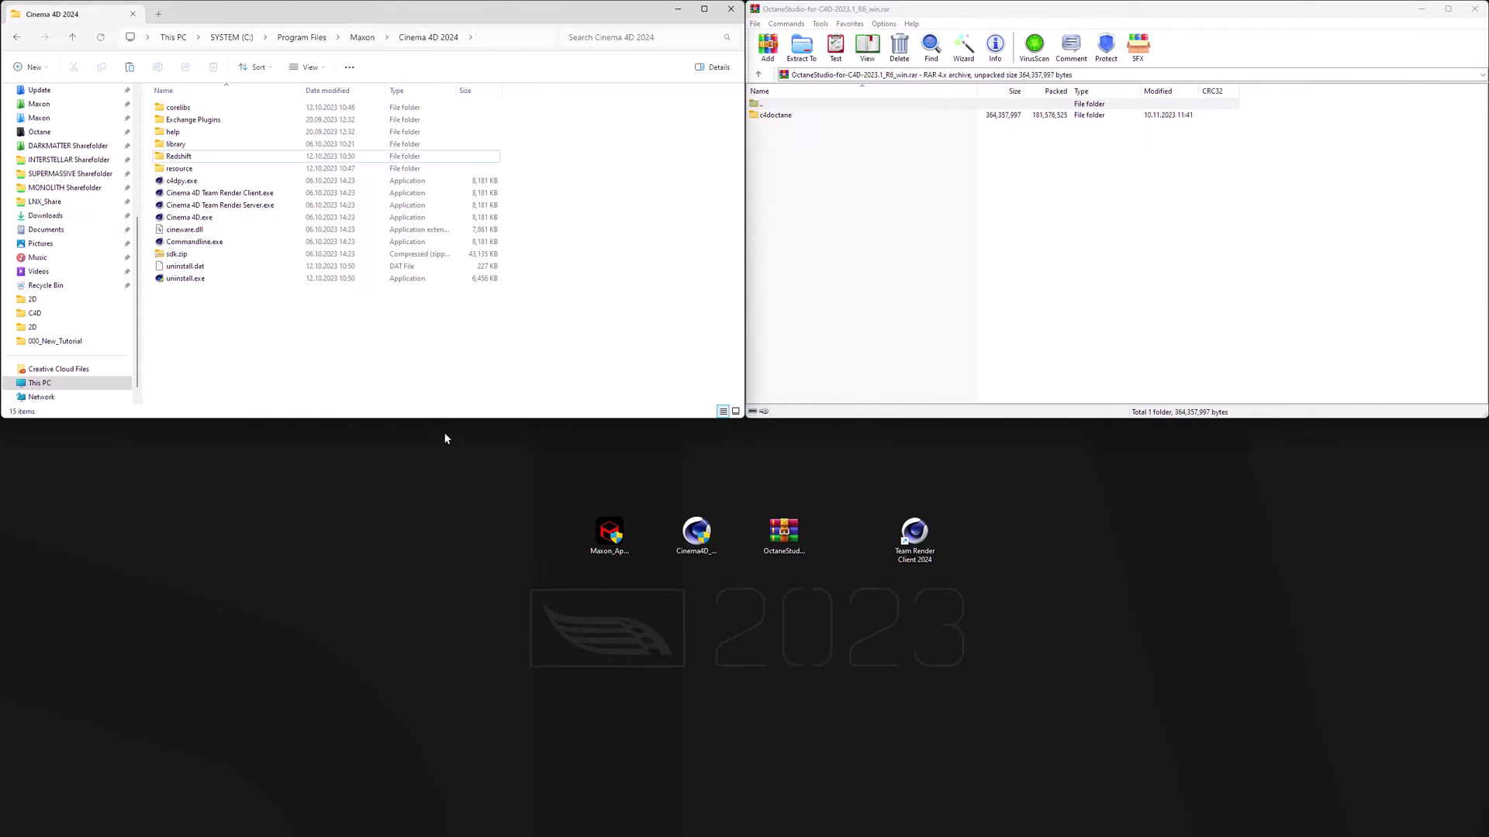
left_click(733, 682)
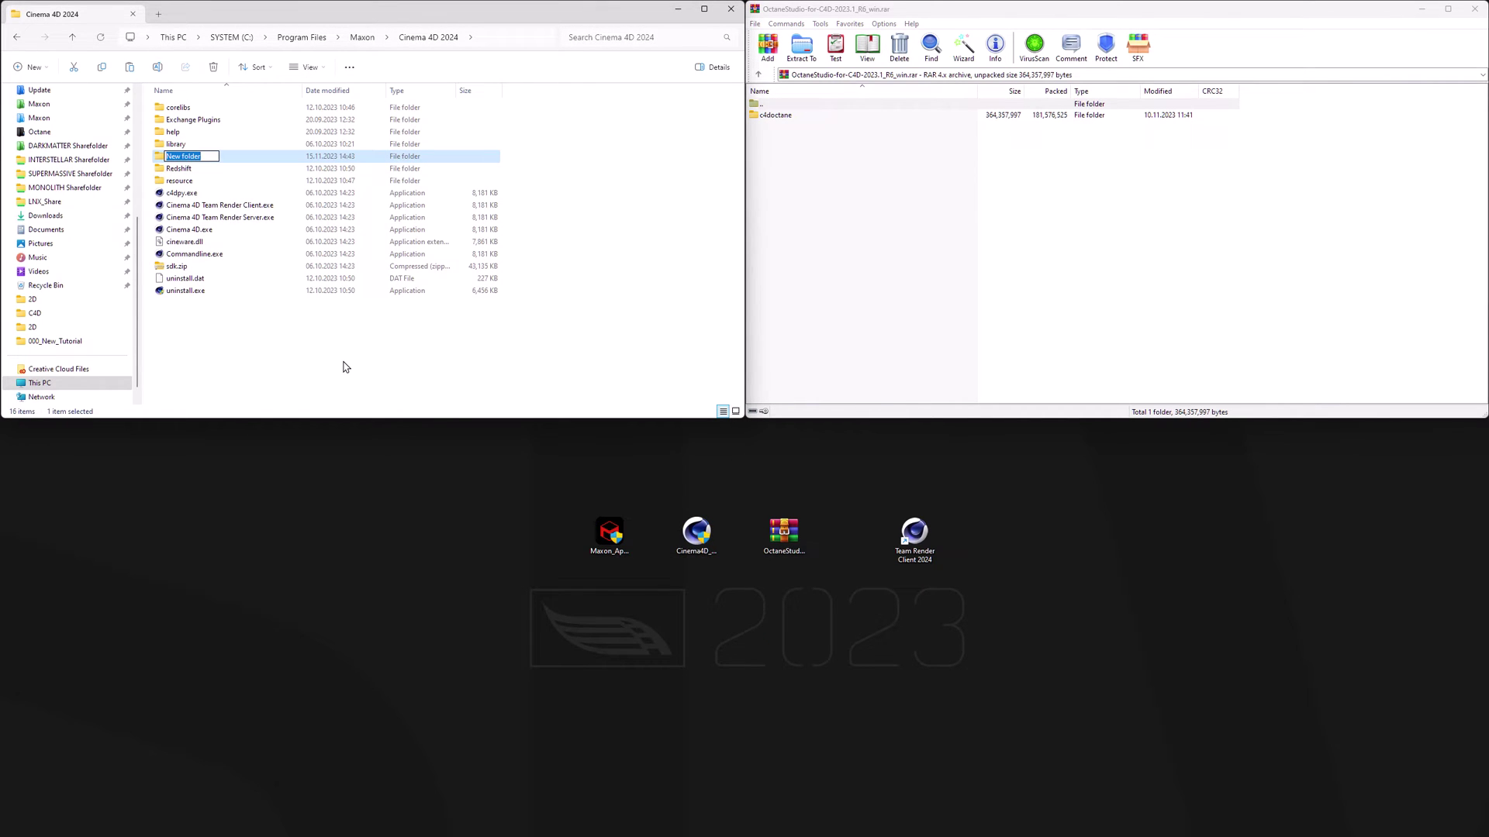
type("plugins")
key("Return")
- Extract c4doctane from the archive into the plugins folder with administrator permission
double_click(201, 157)
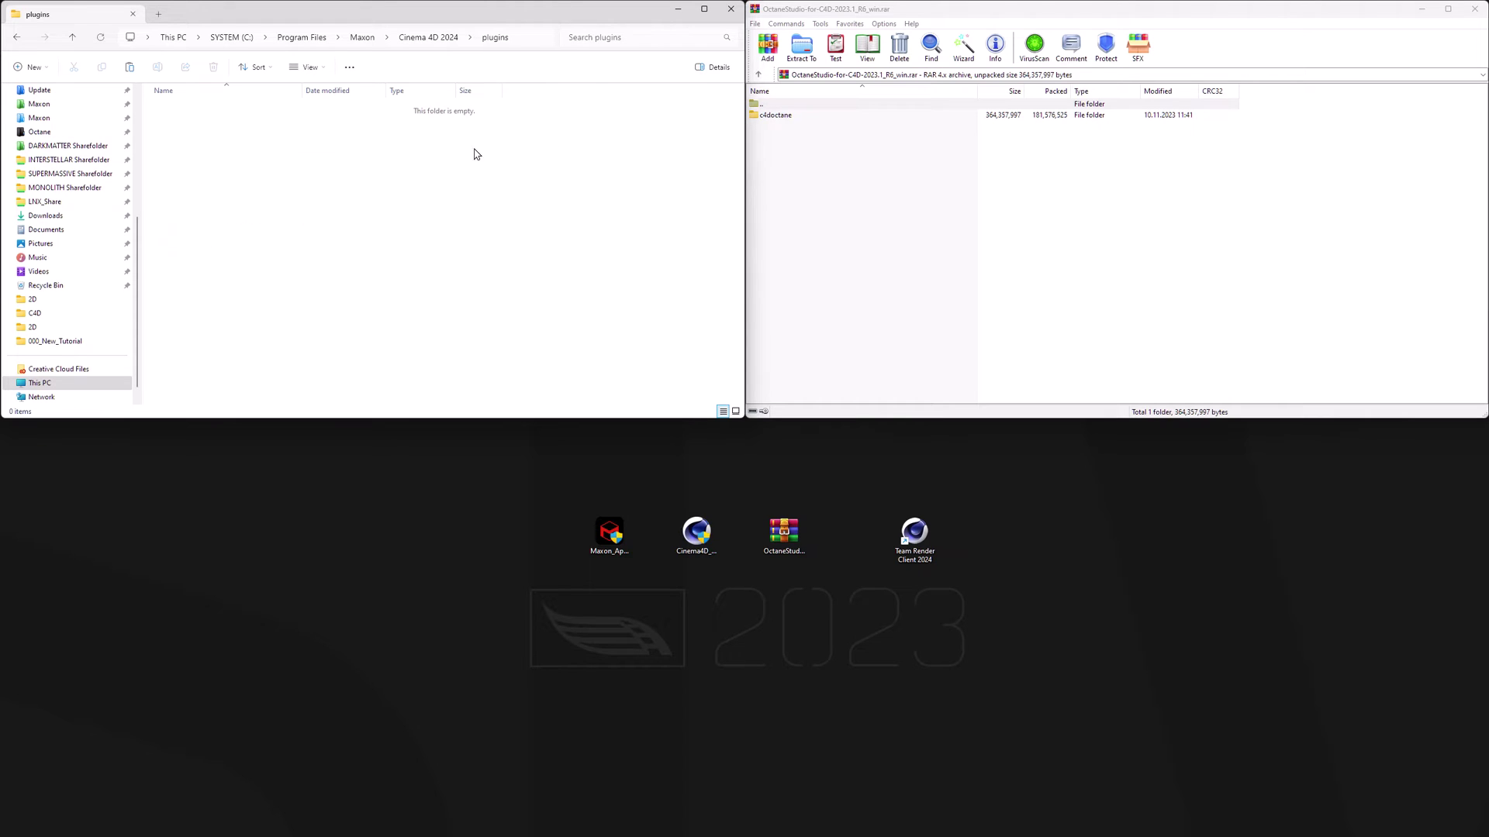
left_click_drag(773, 119, 266, 233)
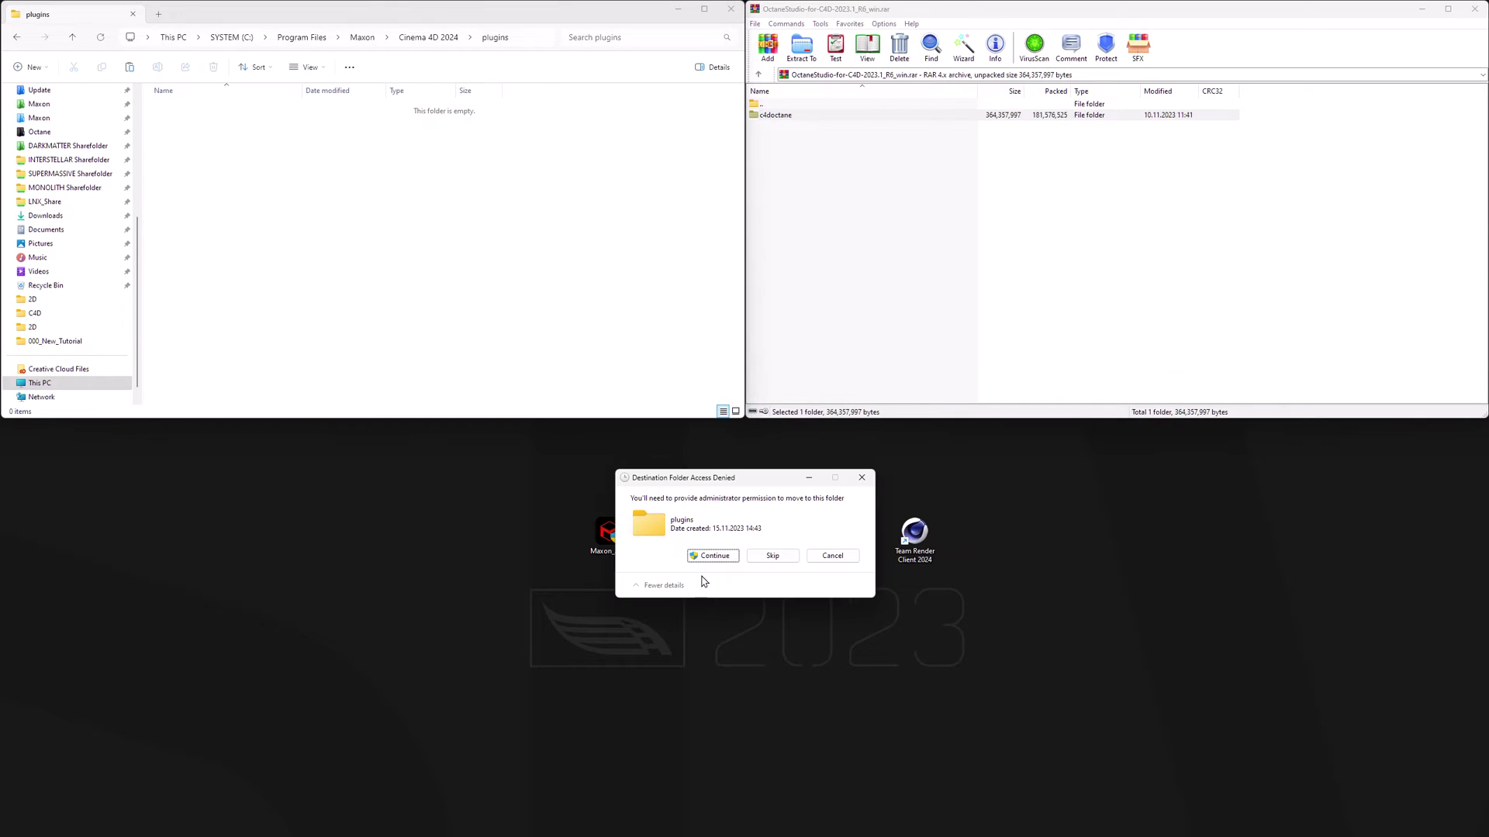
left_click(712, 556)
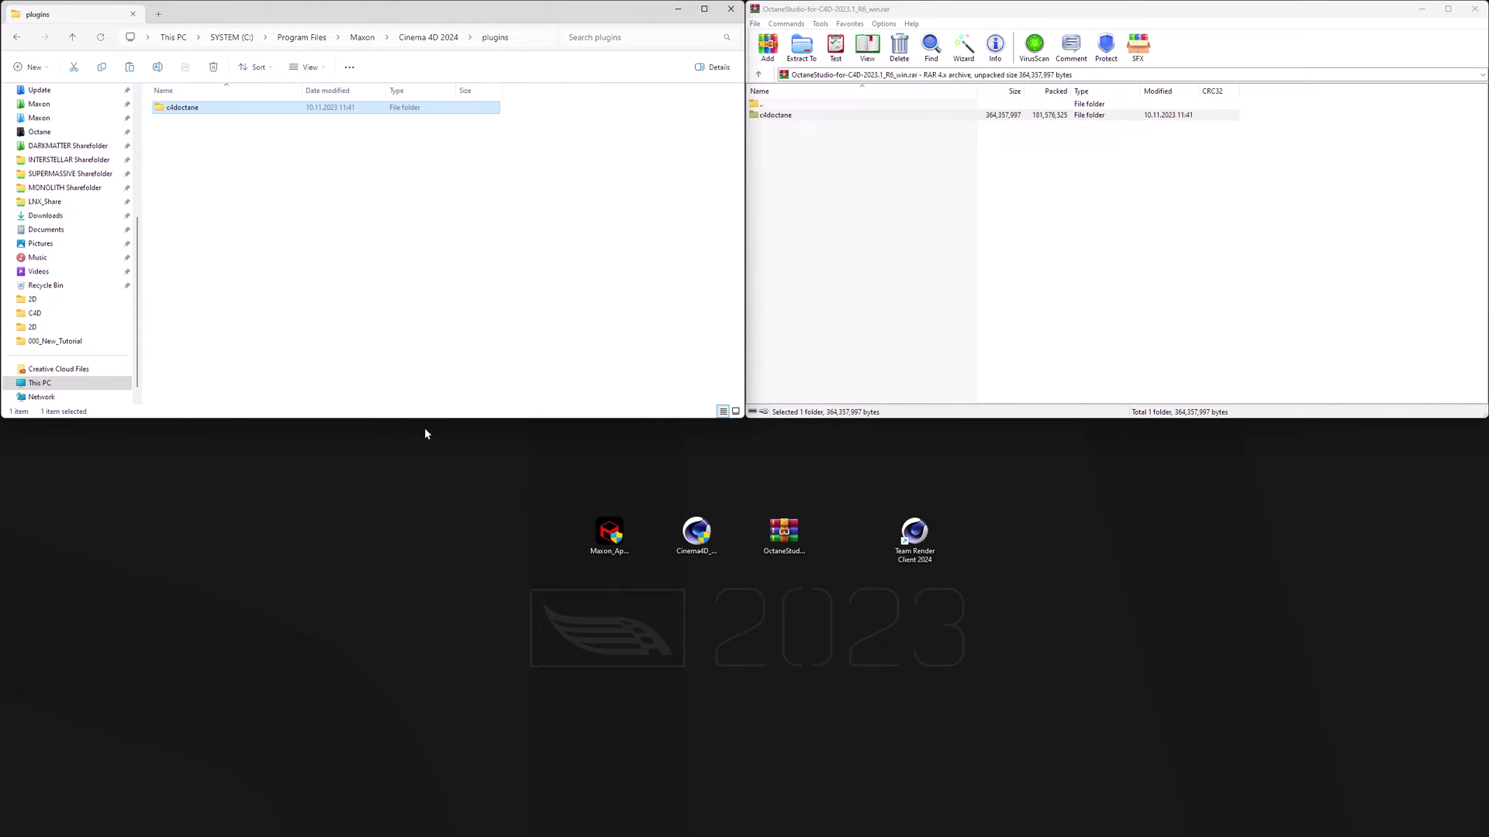
- In the c4doctane folder, delete c4dOctane-R15 through S24 but keep c4dOctane-R2024, then return to plugins
double_click(194, 110)
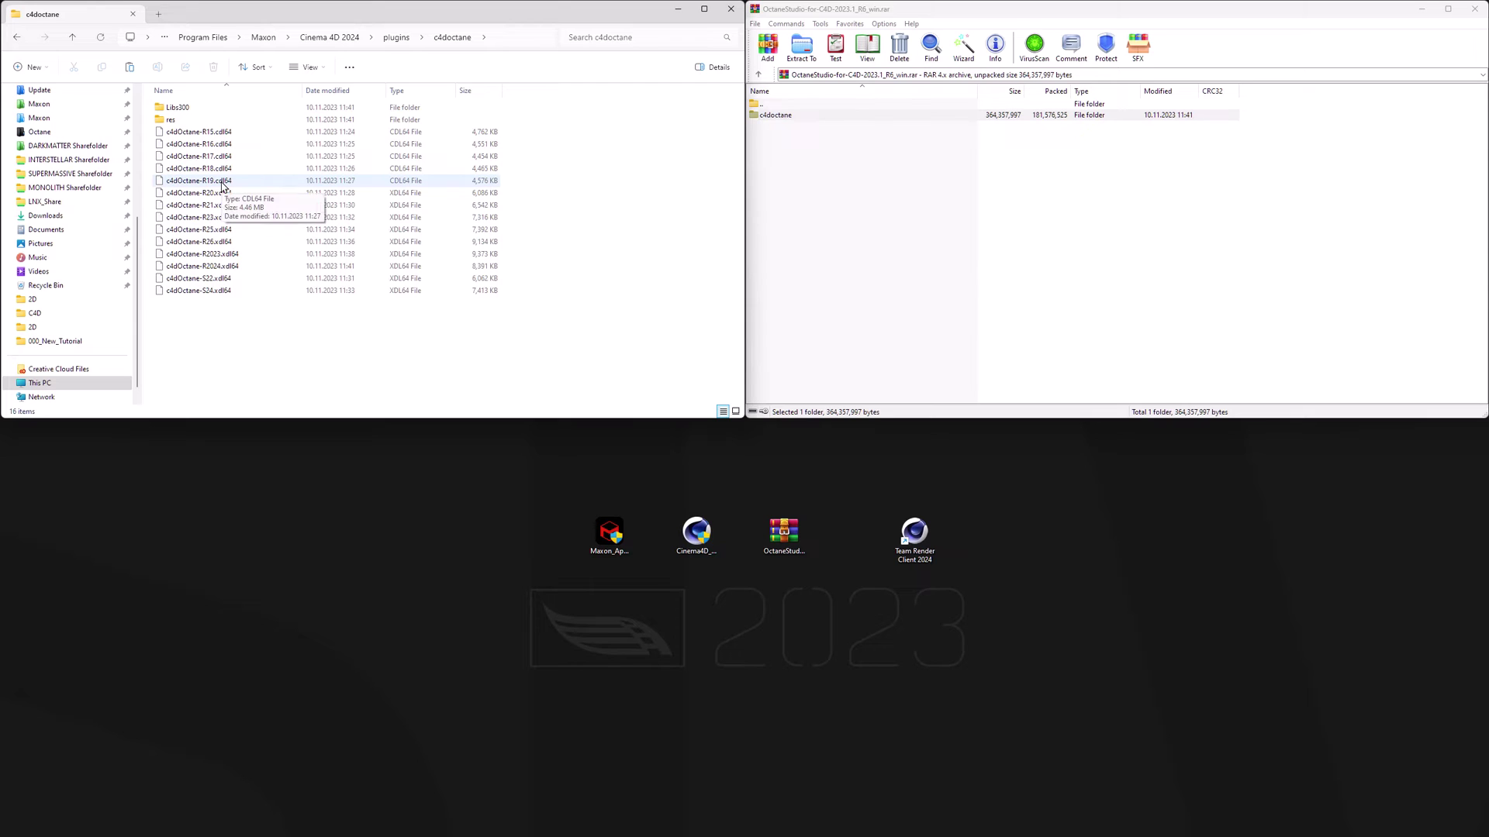
left_click(209, 133)
left_click(210, 292, "shift")
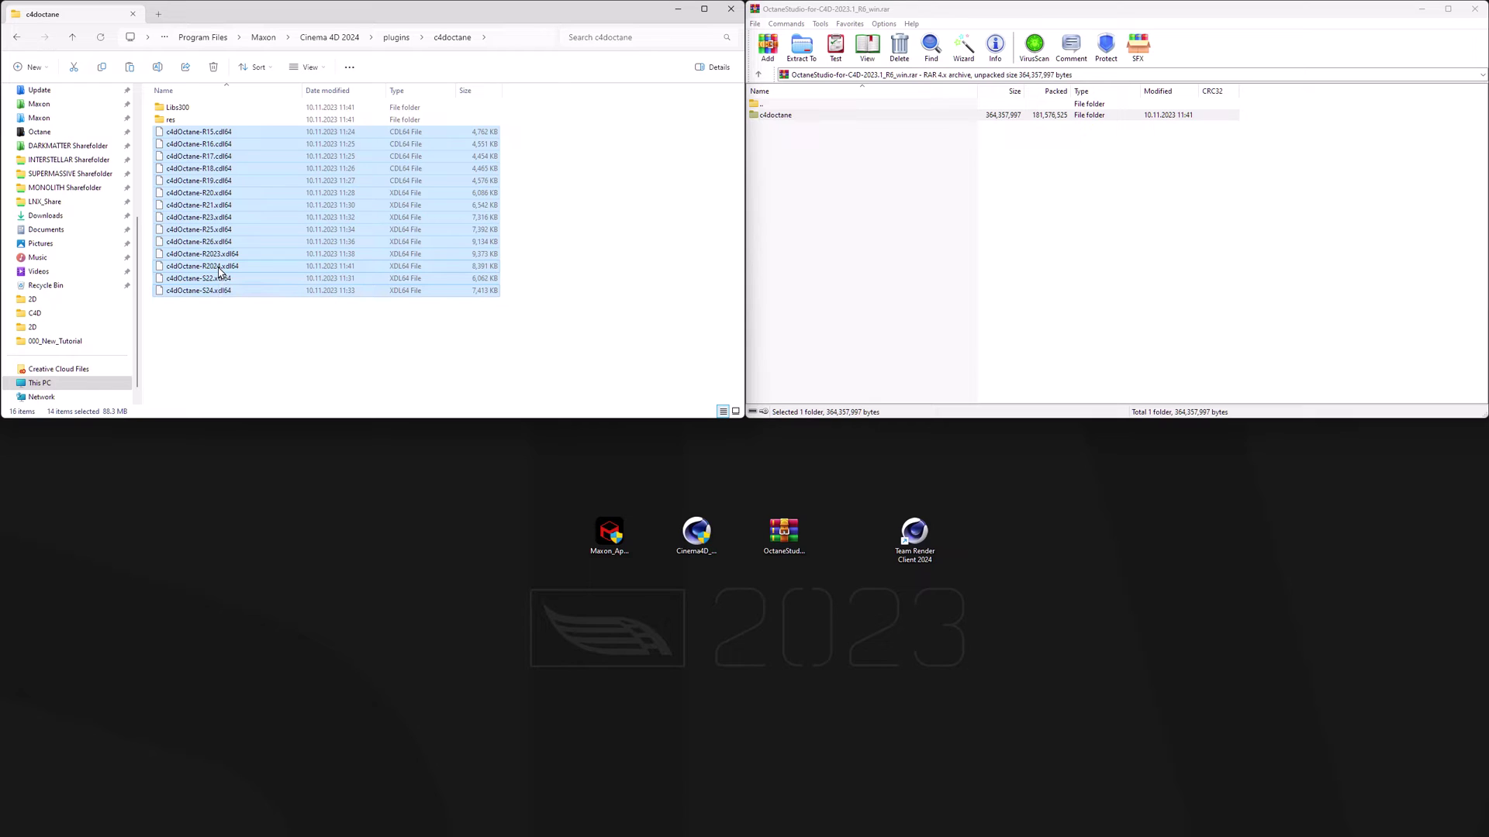
left_click(219, 267, "ctrl")
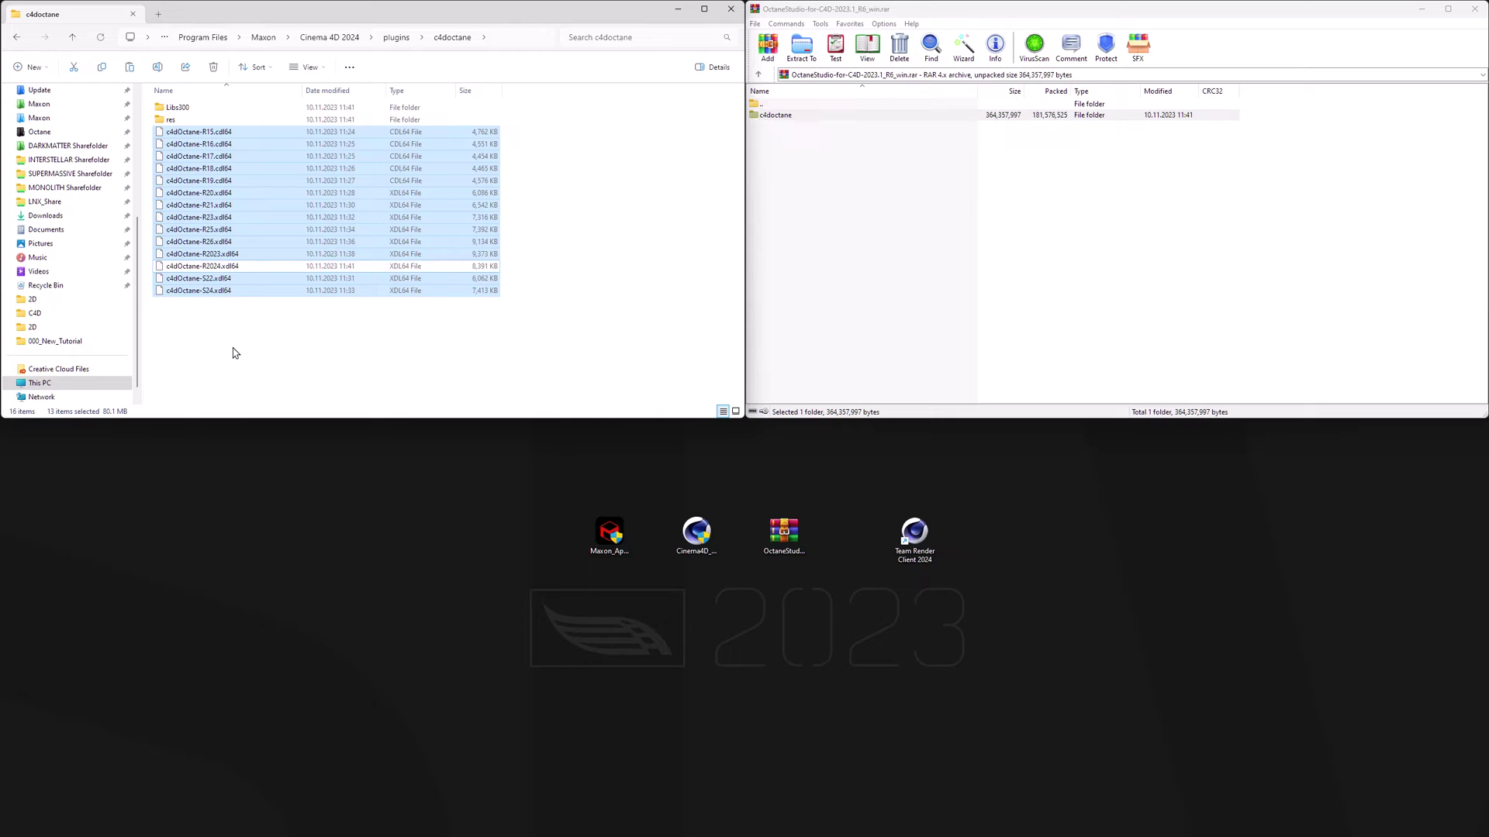
key("Delete")
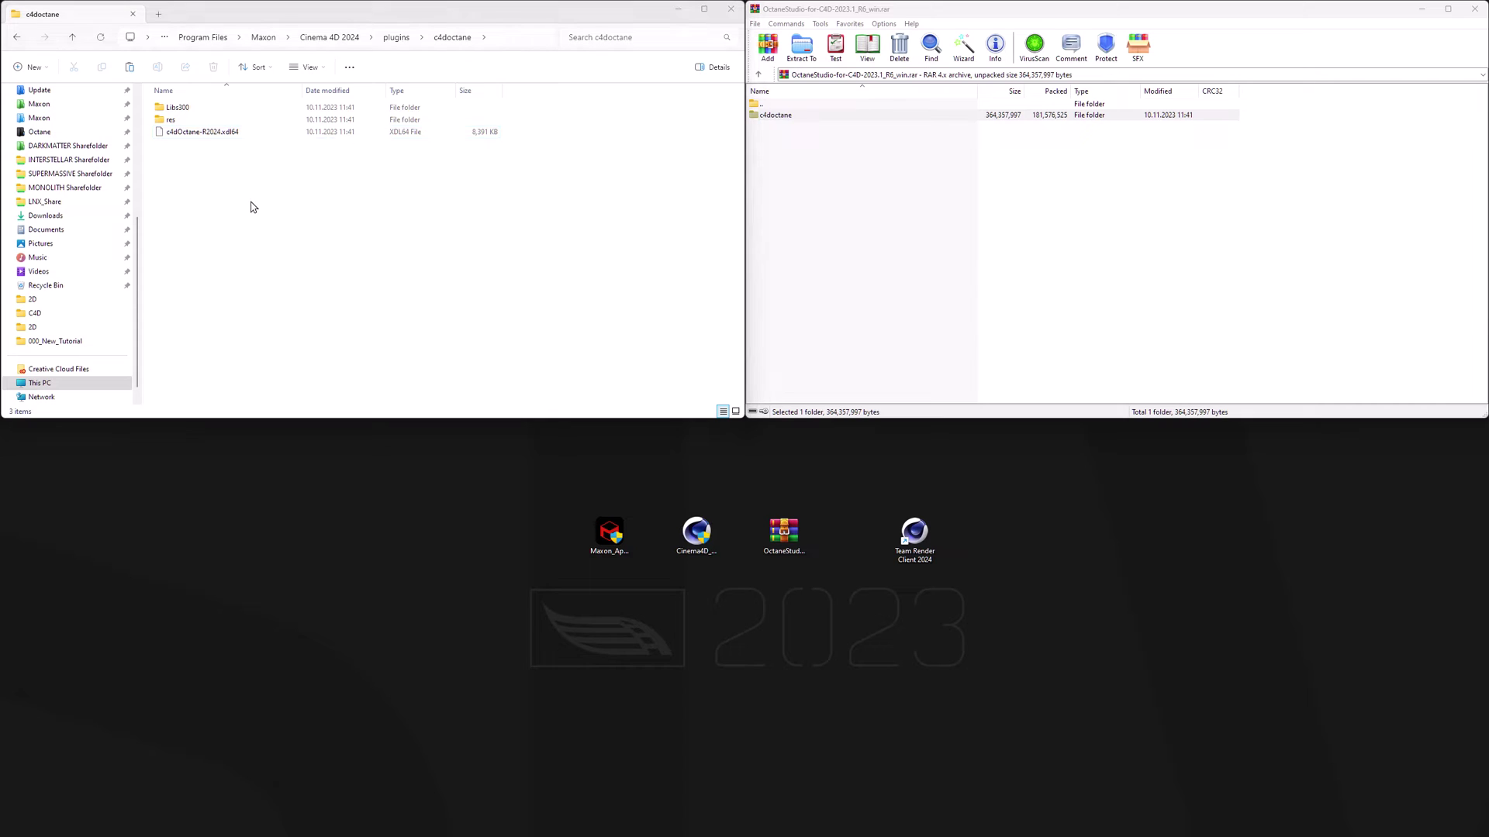
left_click(395, 38)
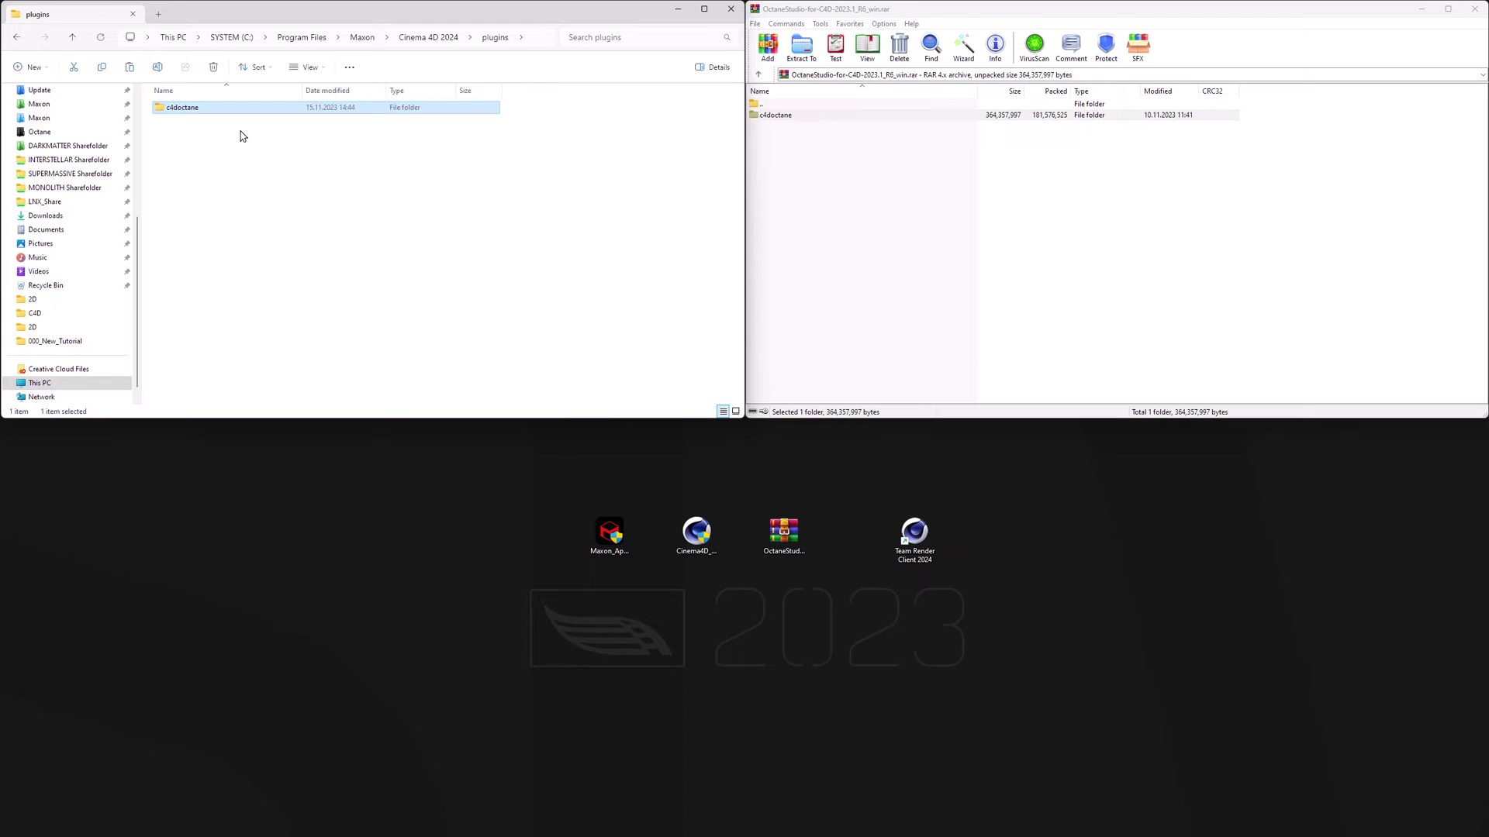
- Close File Explorer and WinRAR, then launch Team Render Client 2024 from the desktop
left_click(730, 9)
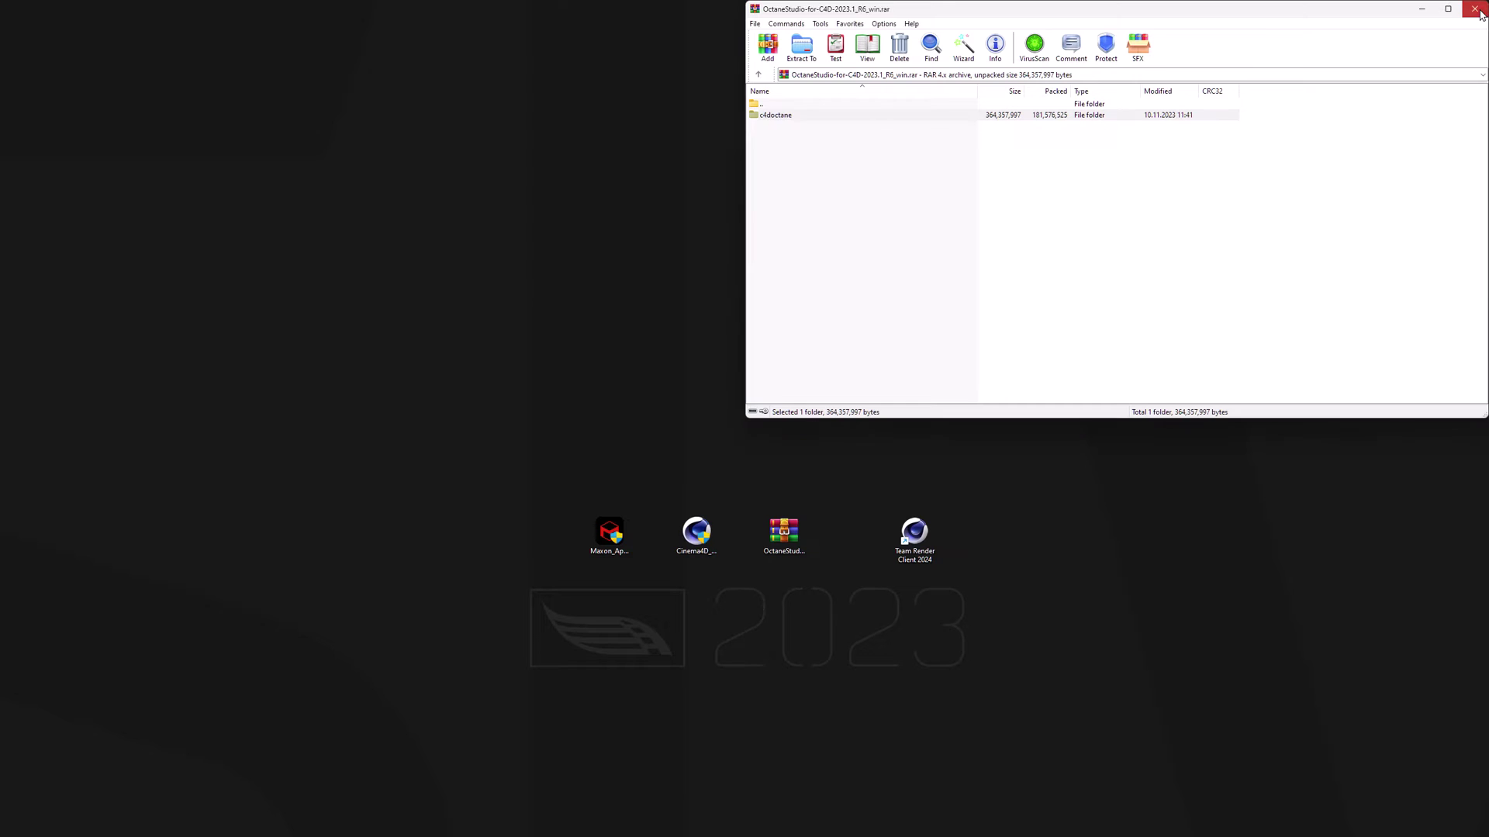
left_click(1473, 8)
double_click(915, 535)
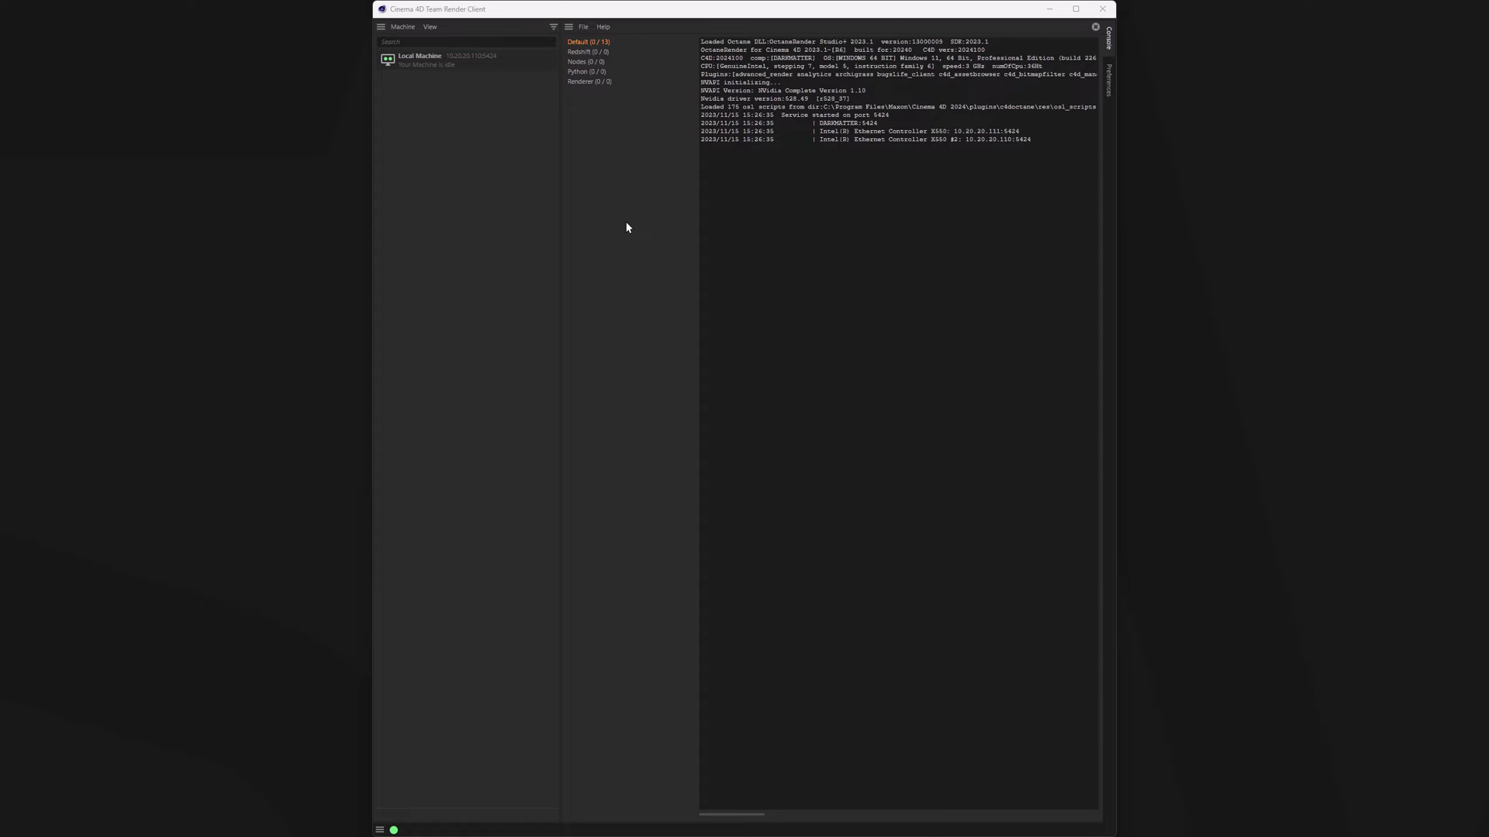
- Open Octane Settings from File > Extensions > C4doctane
left_click(583, 27)
mouse_move(603, 67)
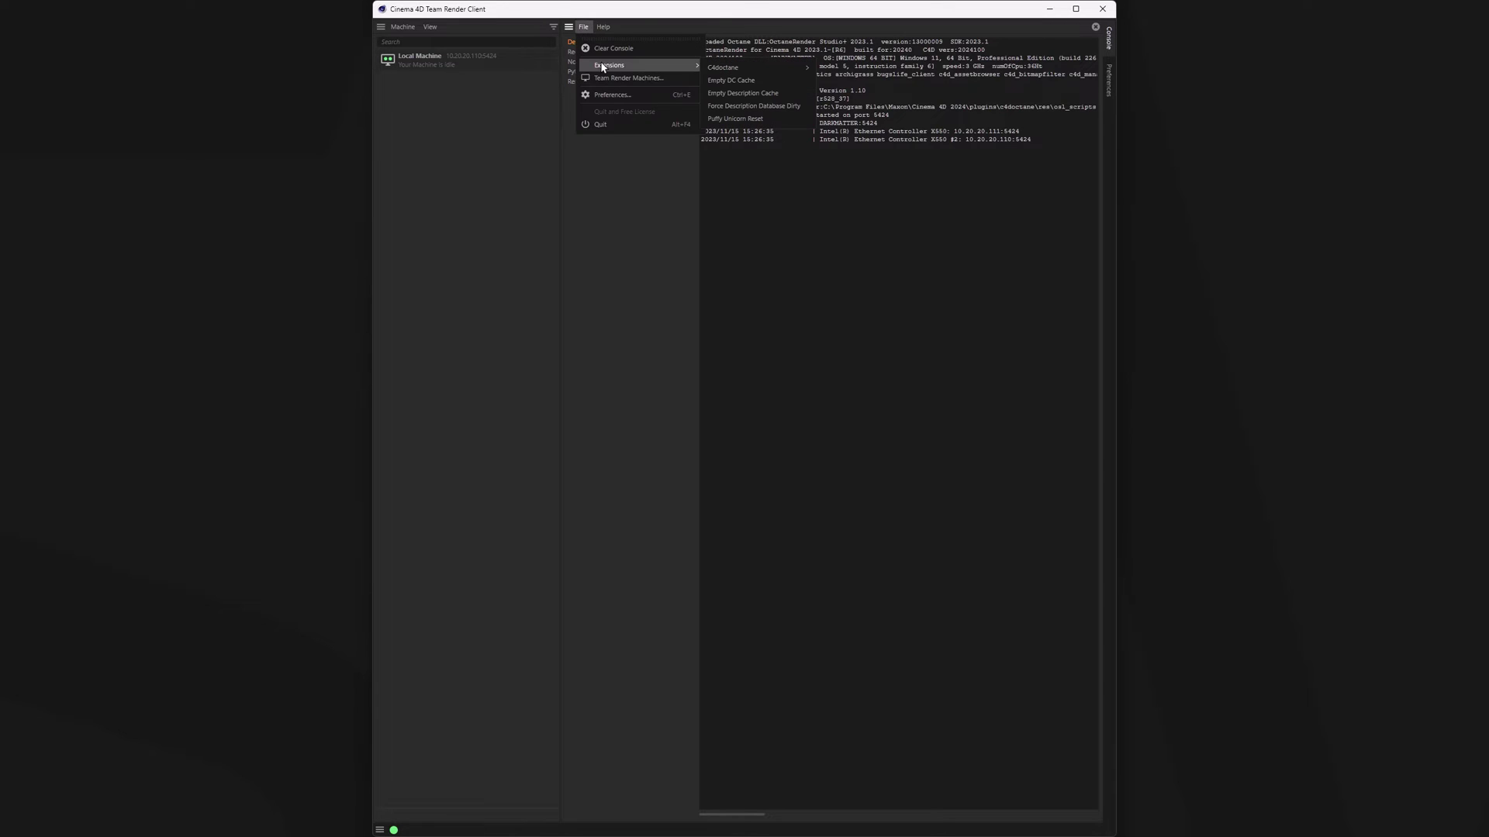
mouse_move(760, 75)
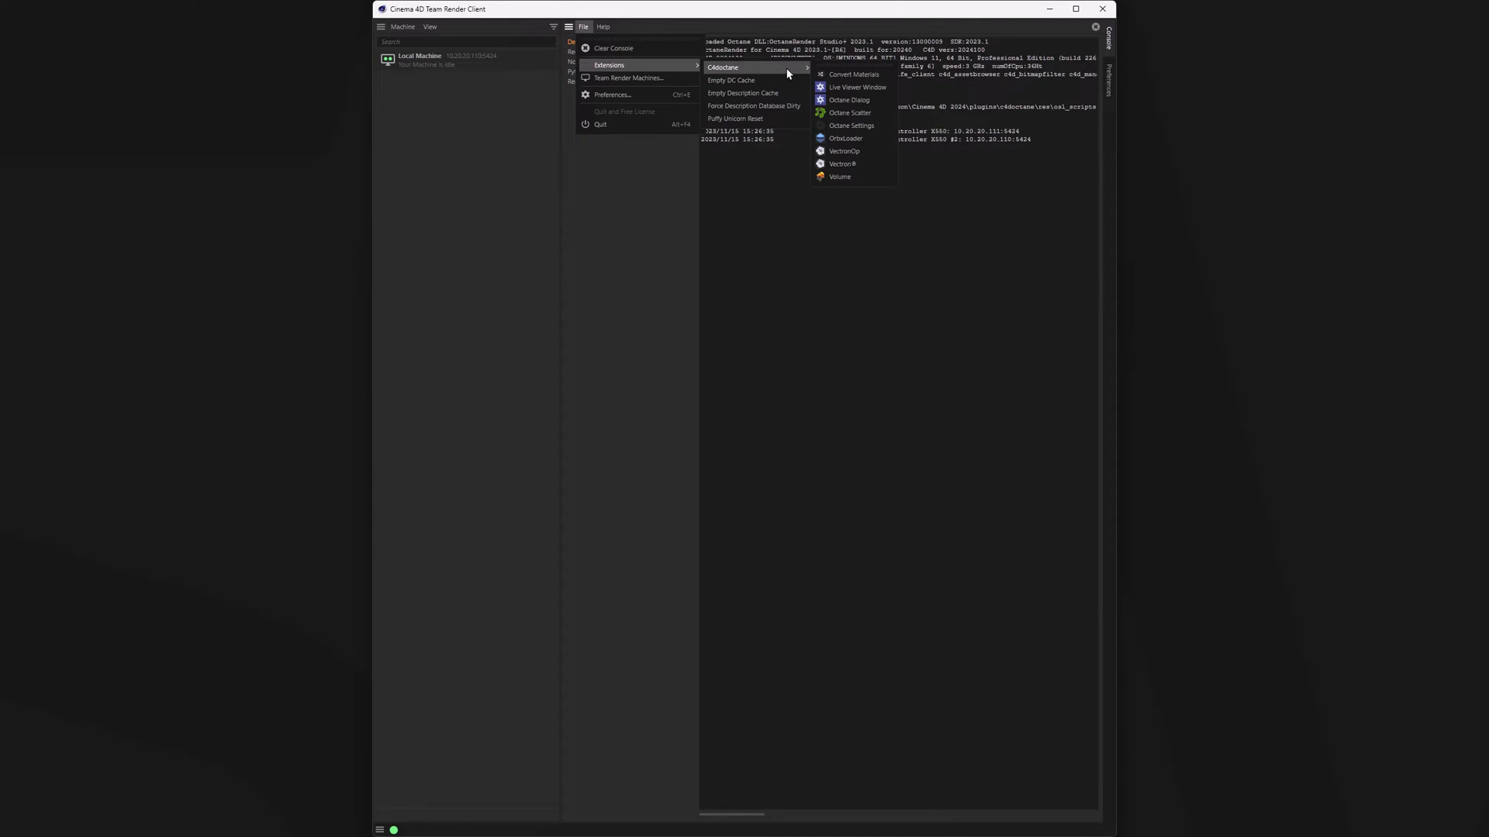
left_click(857, 128)
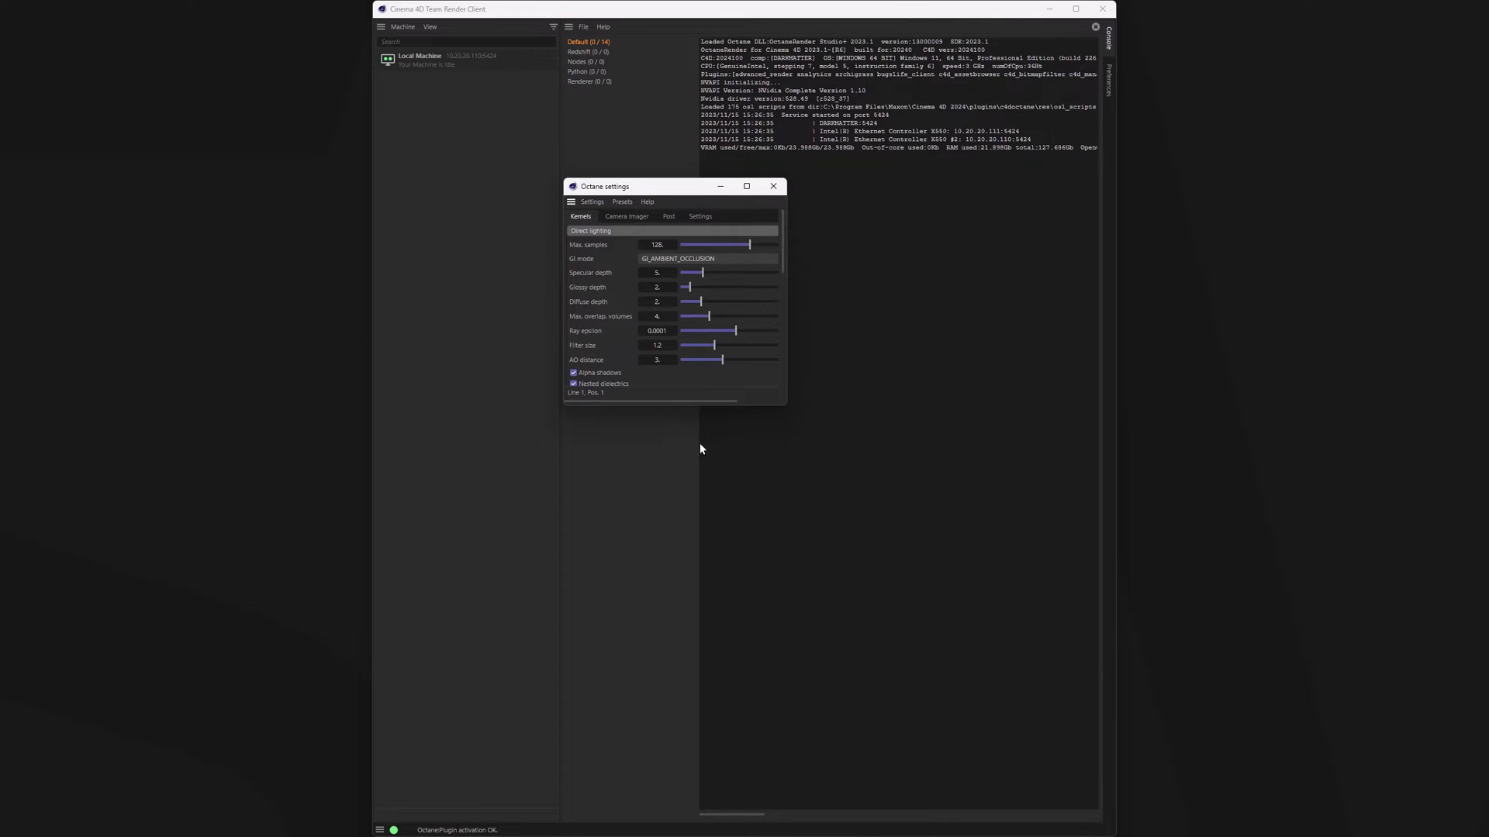
- Enlarge the Octane settings window and show Devices with the RTX 4090 and three RTX 3090s enabled
left_click_drag(783, 407, 910, 478)
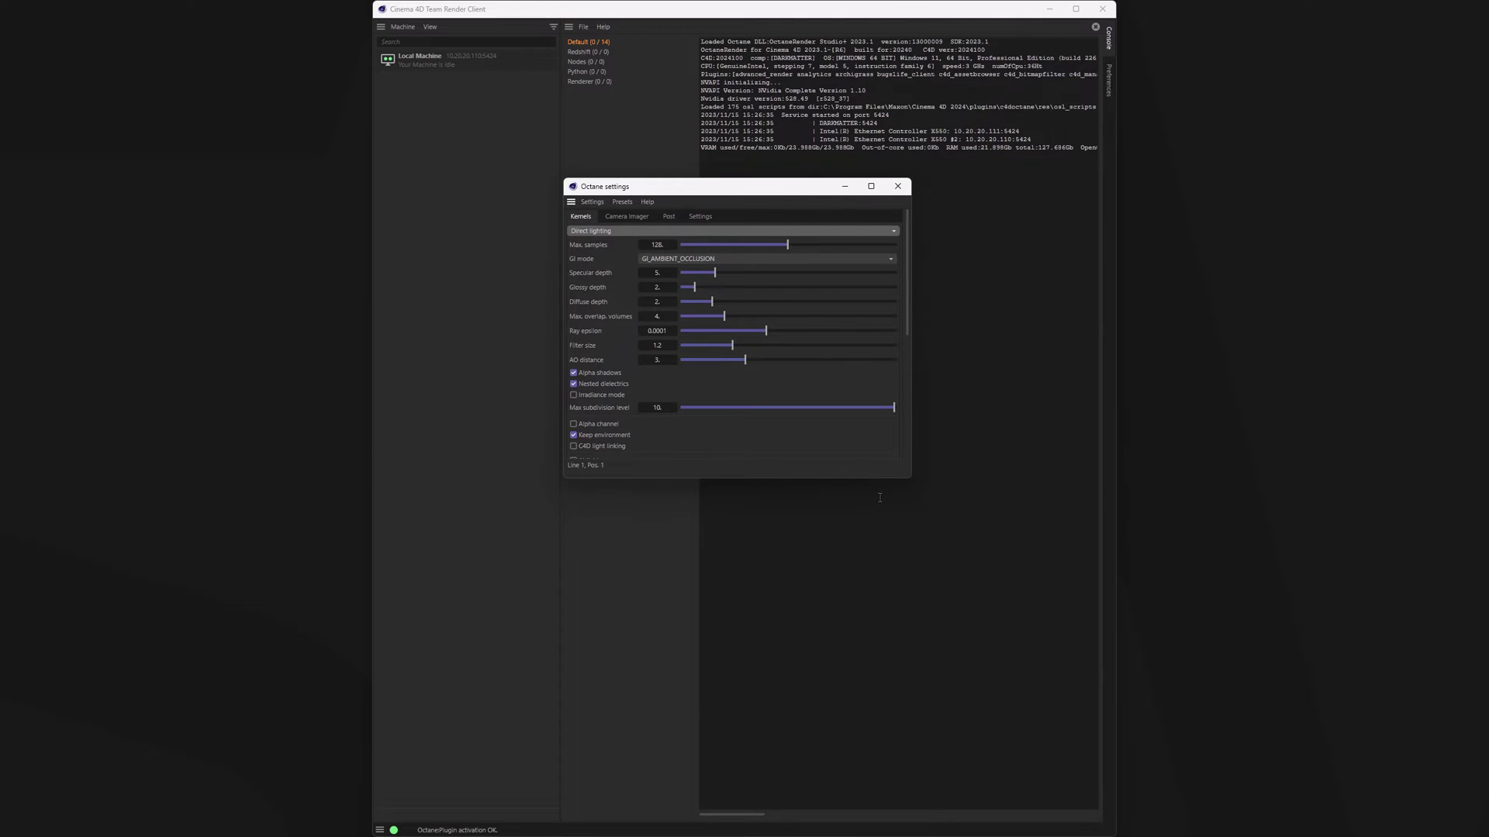
left_click(698, 216)
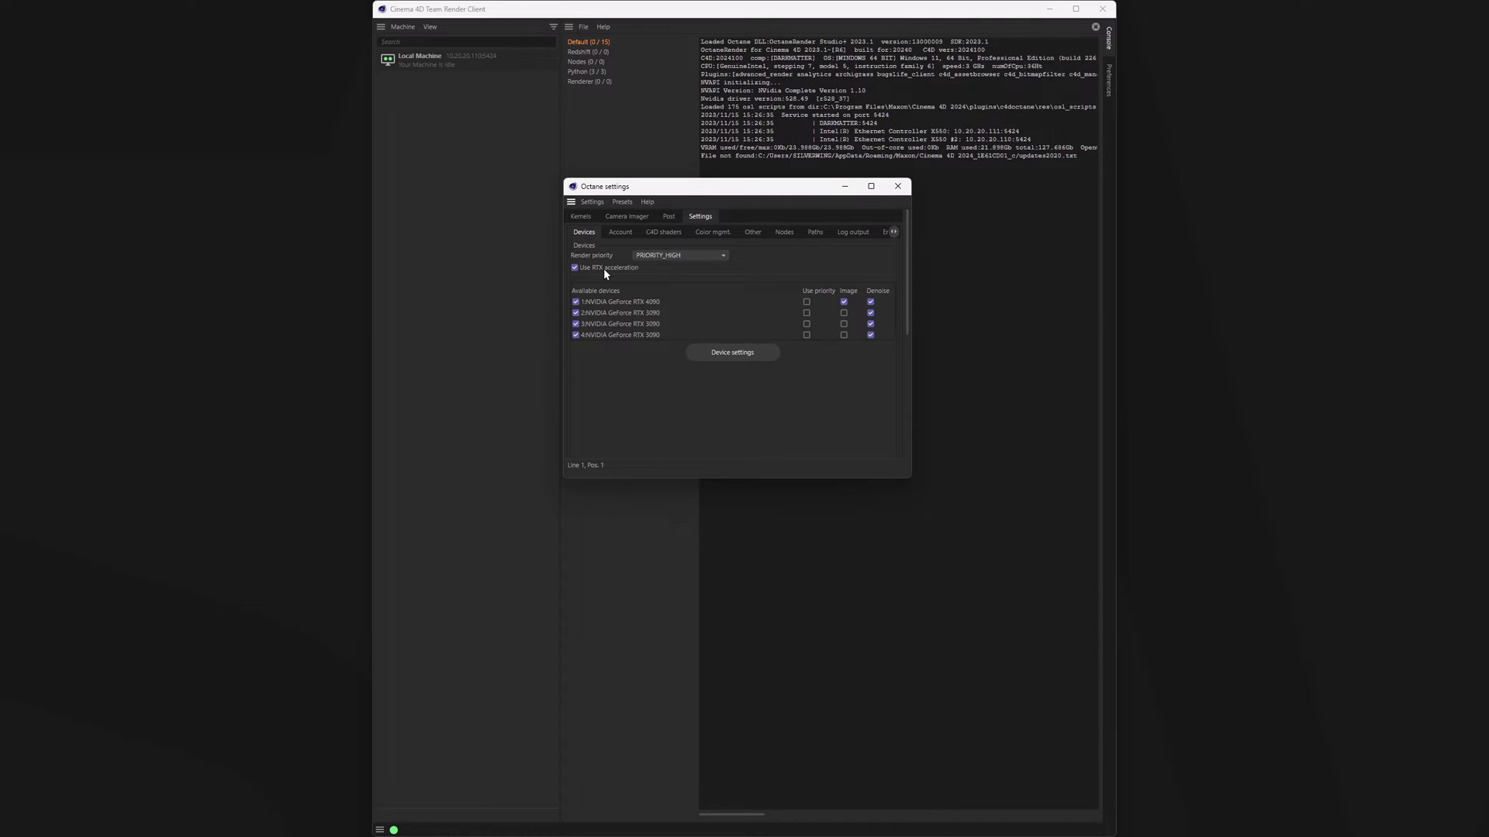
left_click(897, 186)
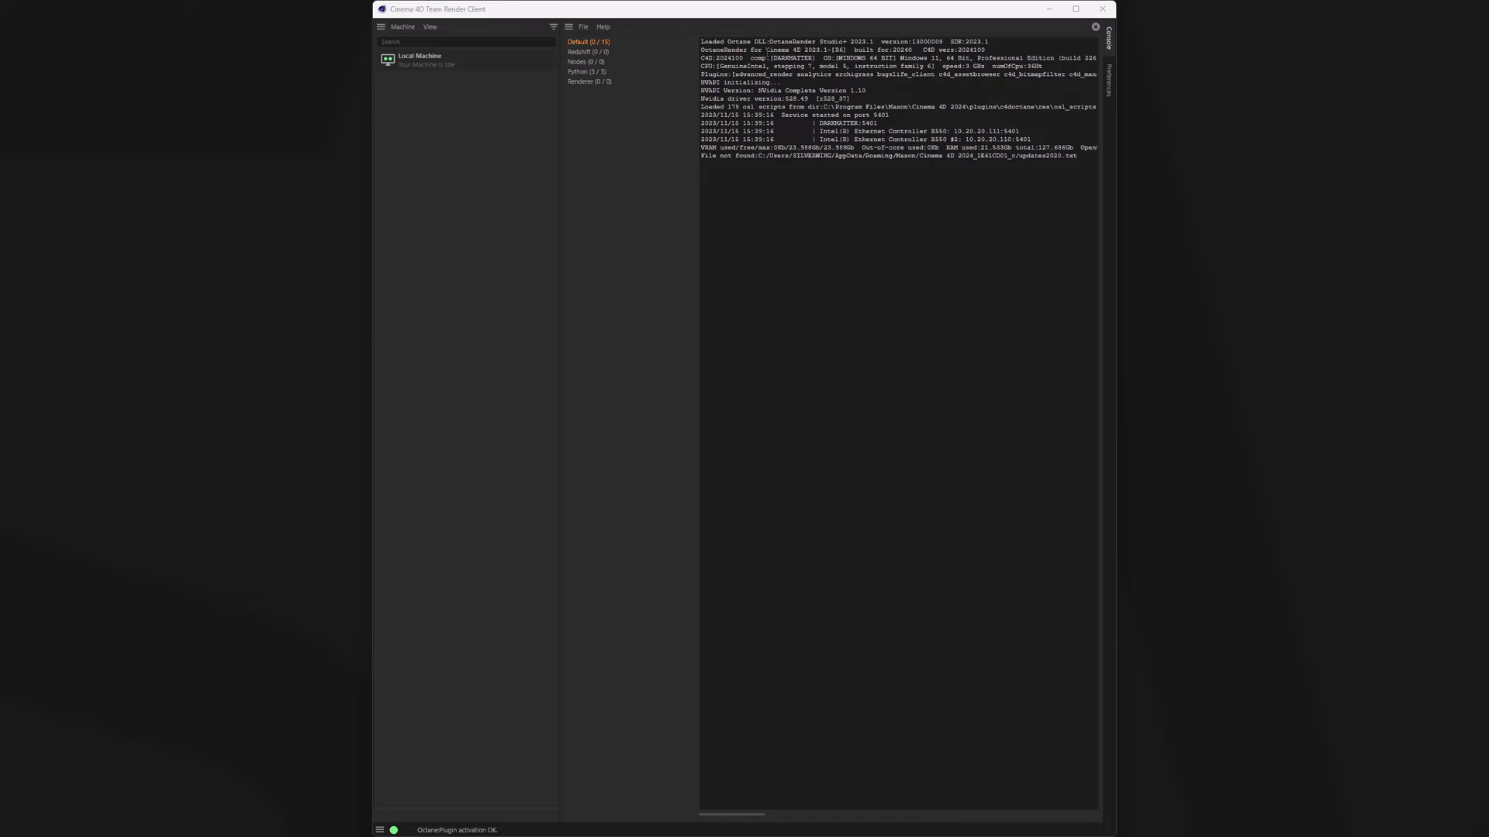
left_click_drag(766, 50, 847, 50)
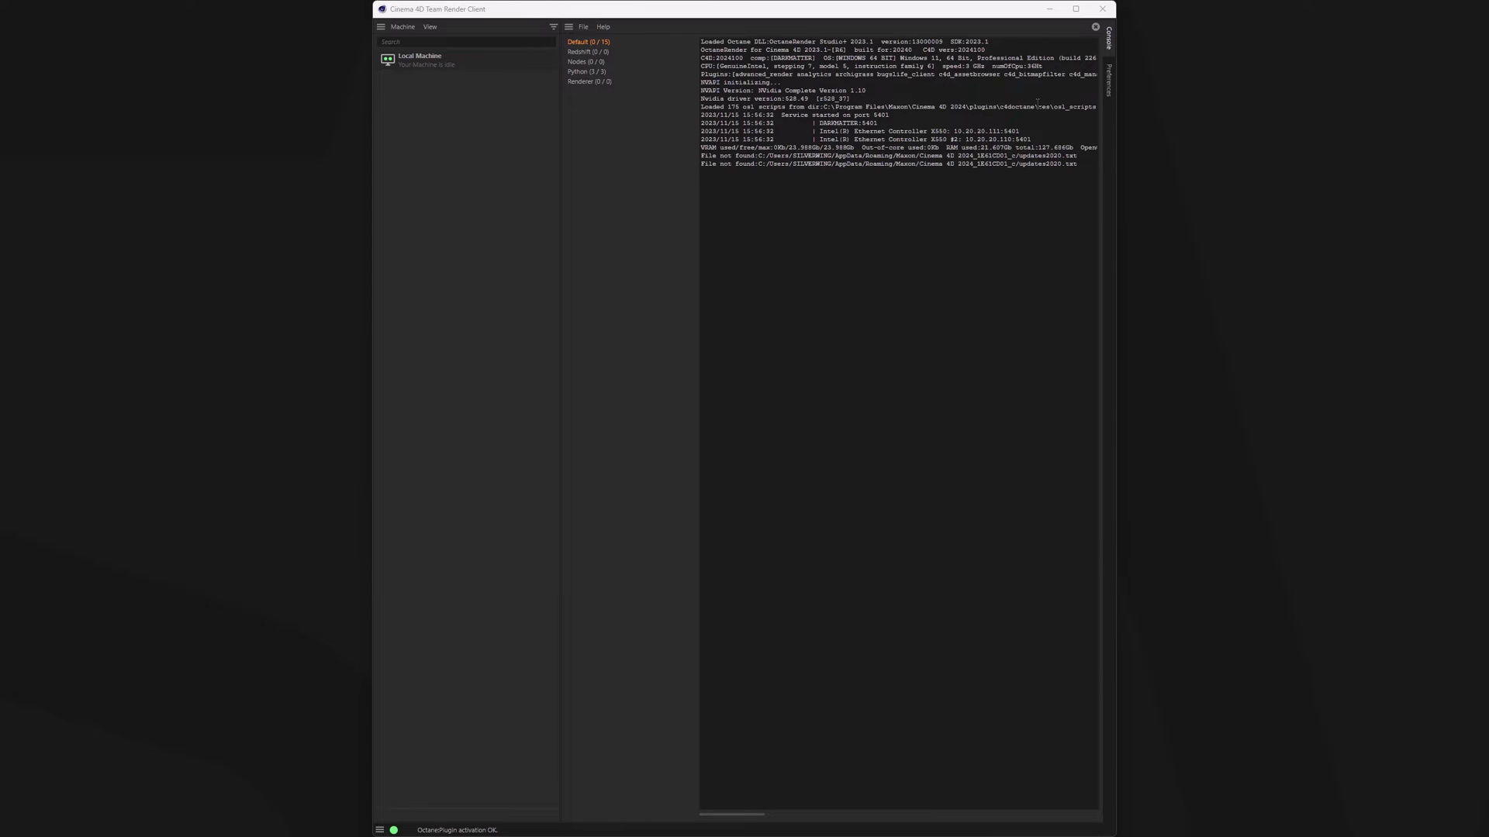
- In Preferences > Renderer > Team Render, replace the security token with a new value
left_click(1110, 81)
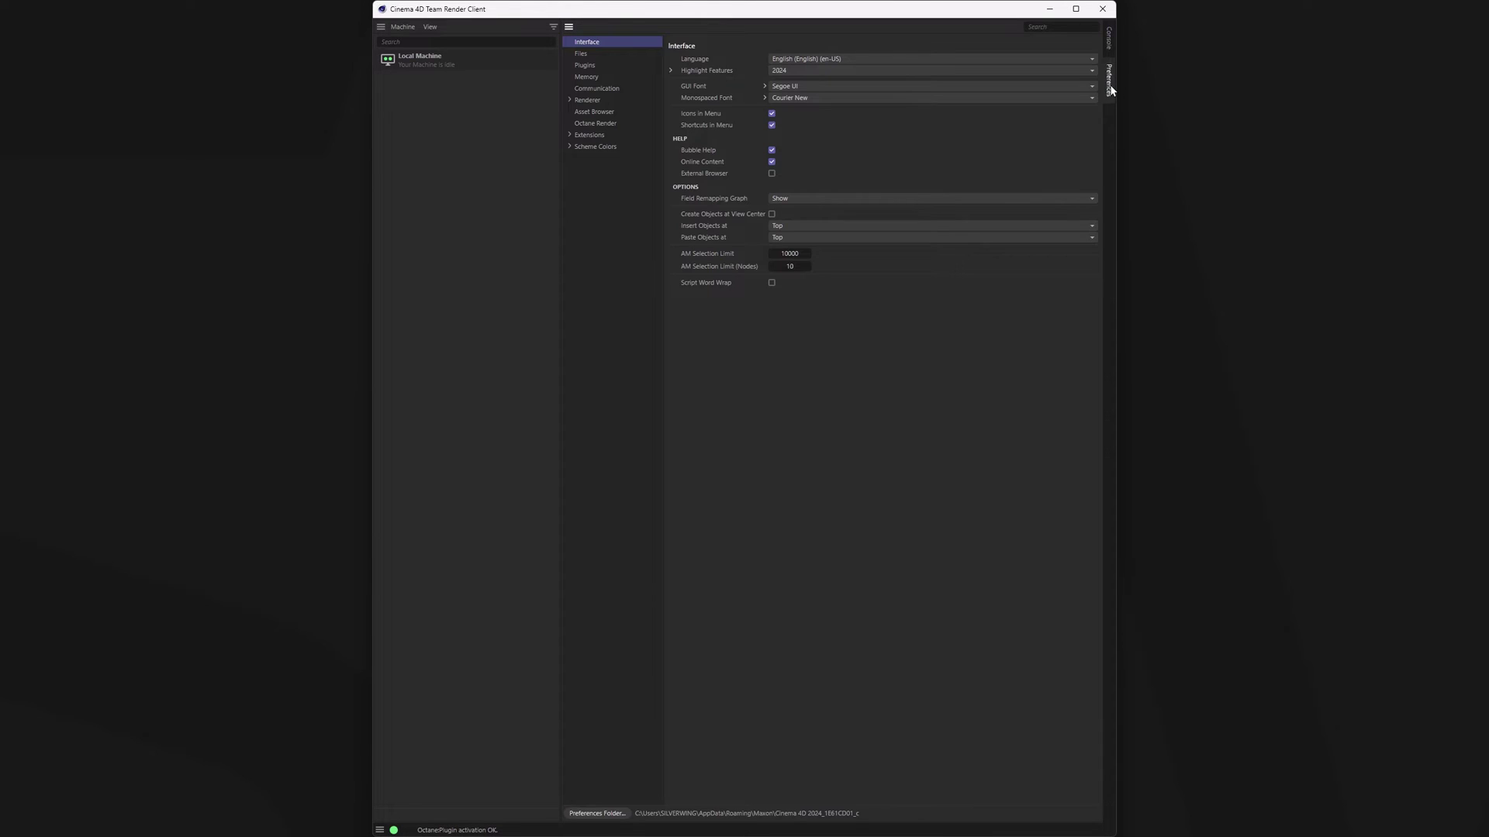
left_click(569, 100)
left_click(589, 124)
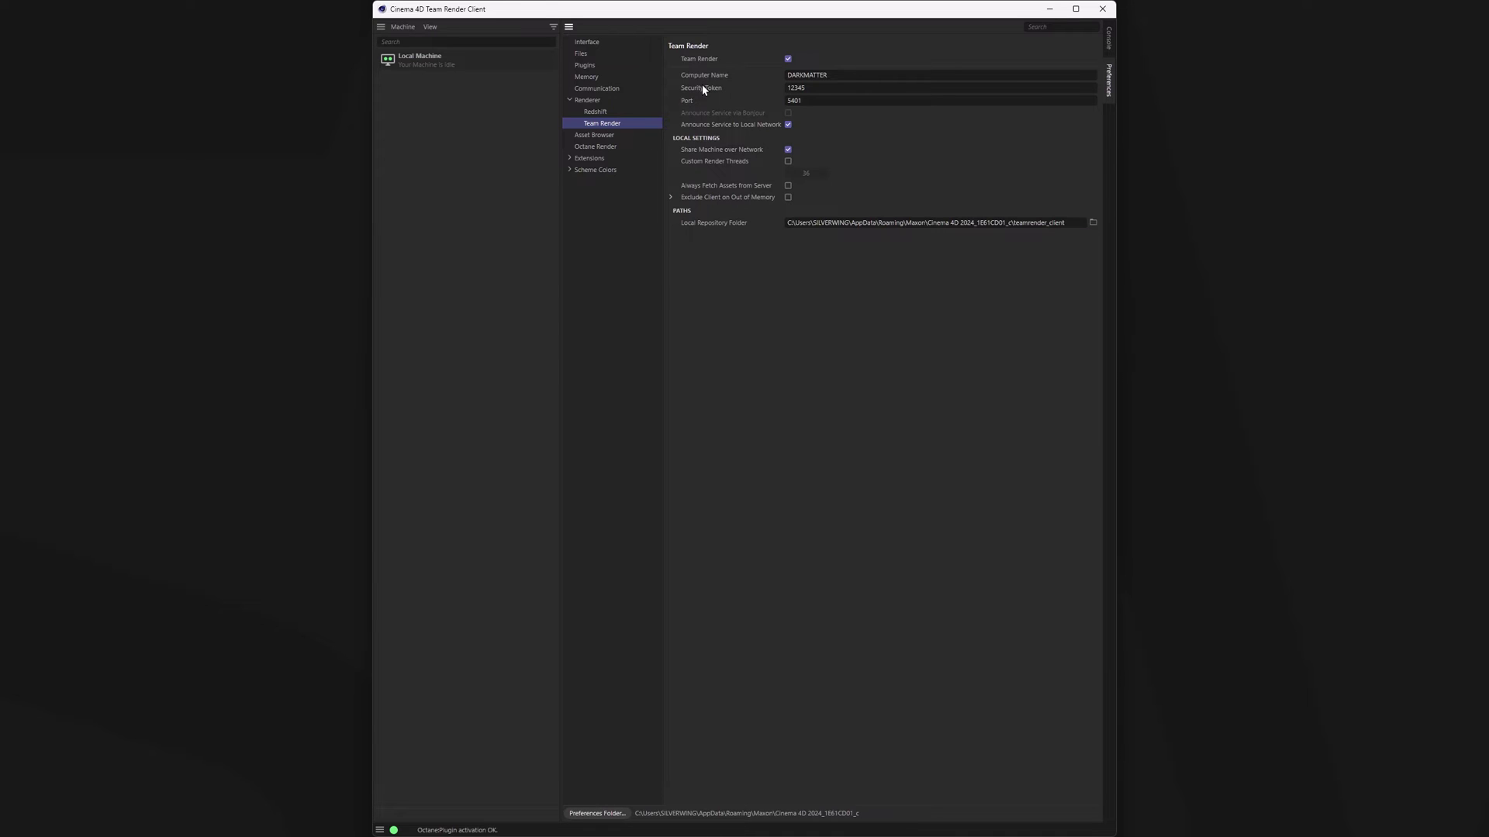
left_click(751, 89)
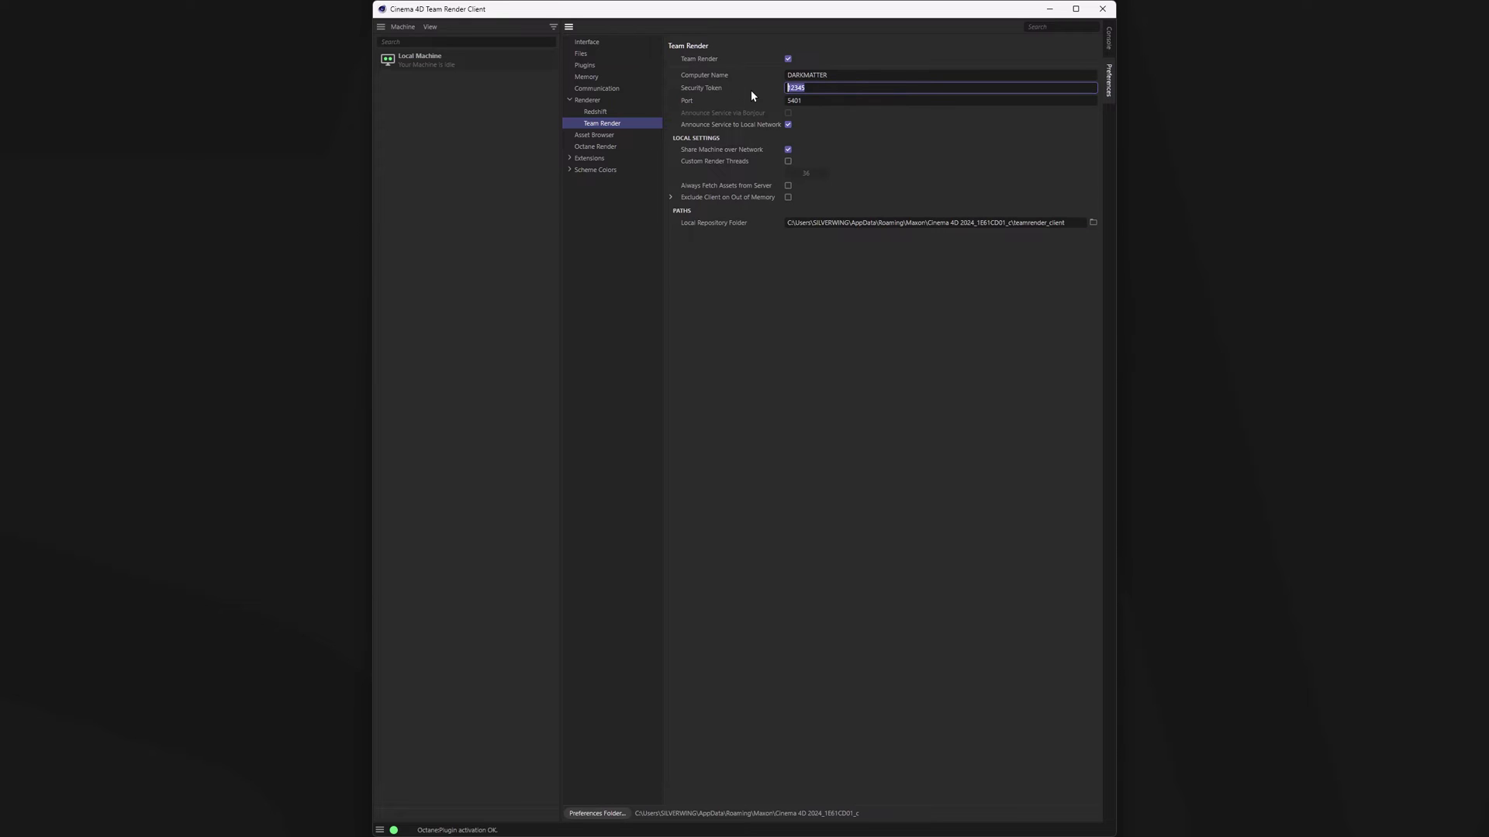
left_click(737, 100)
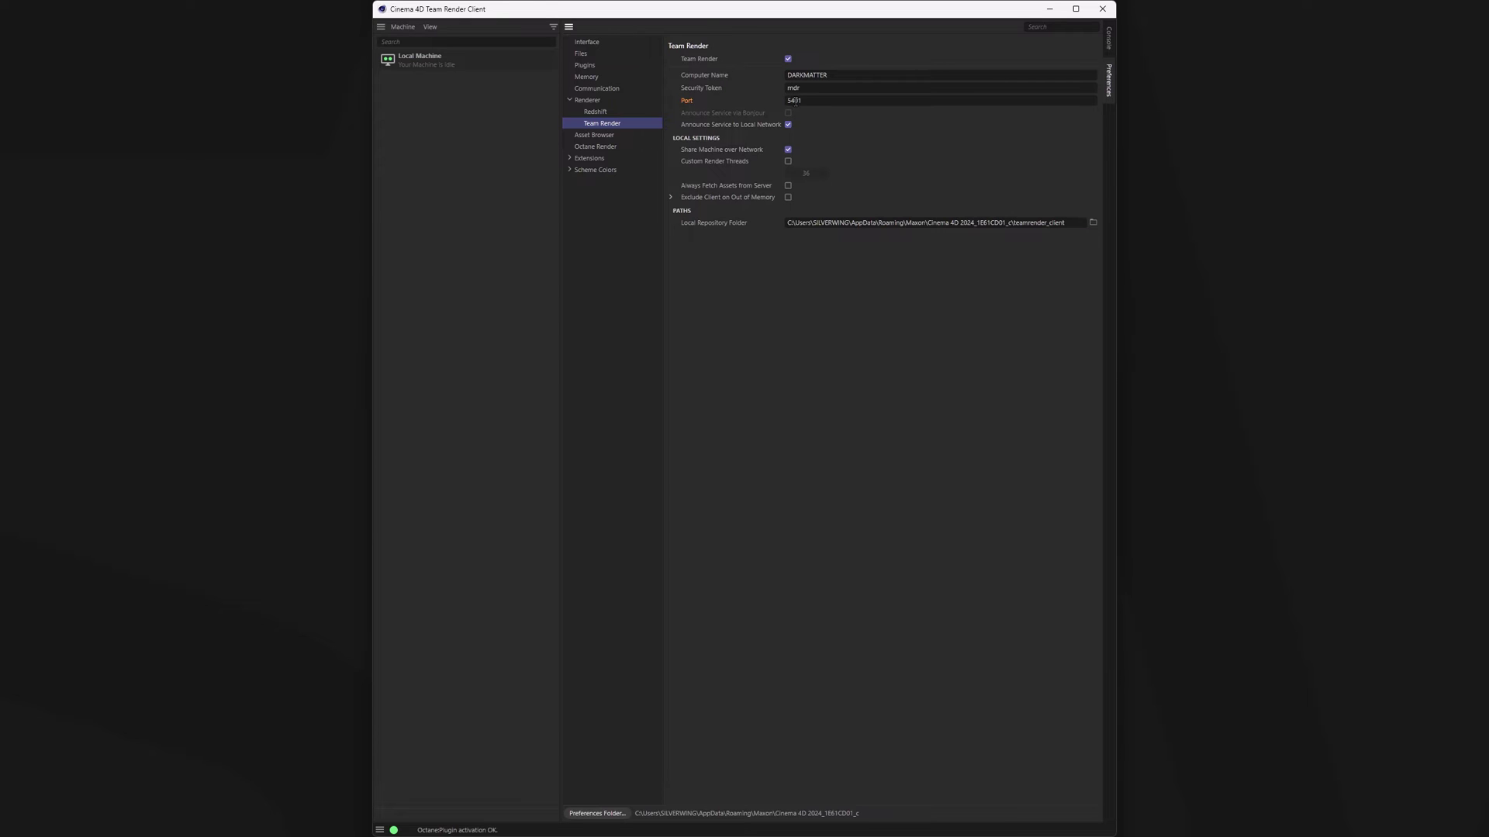
- Change the Team Render port to 5424 and accept restarting the service
left_click_drag(794, 101, 843, 112)
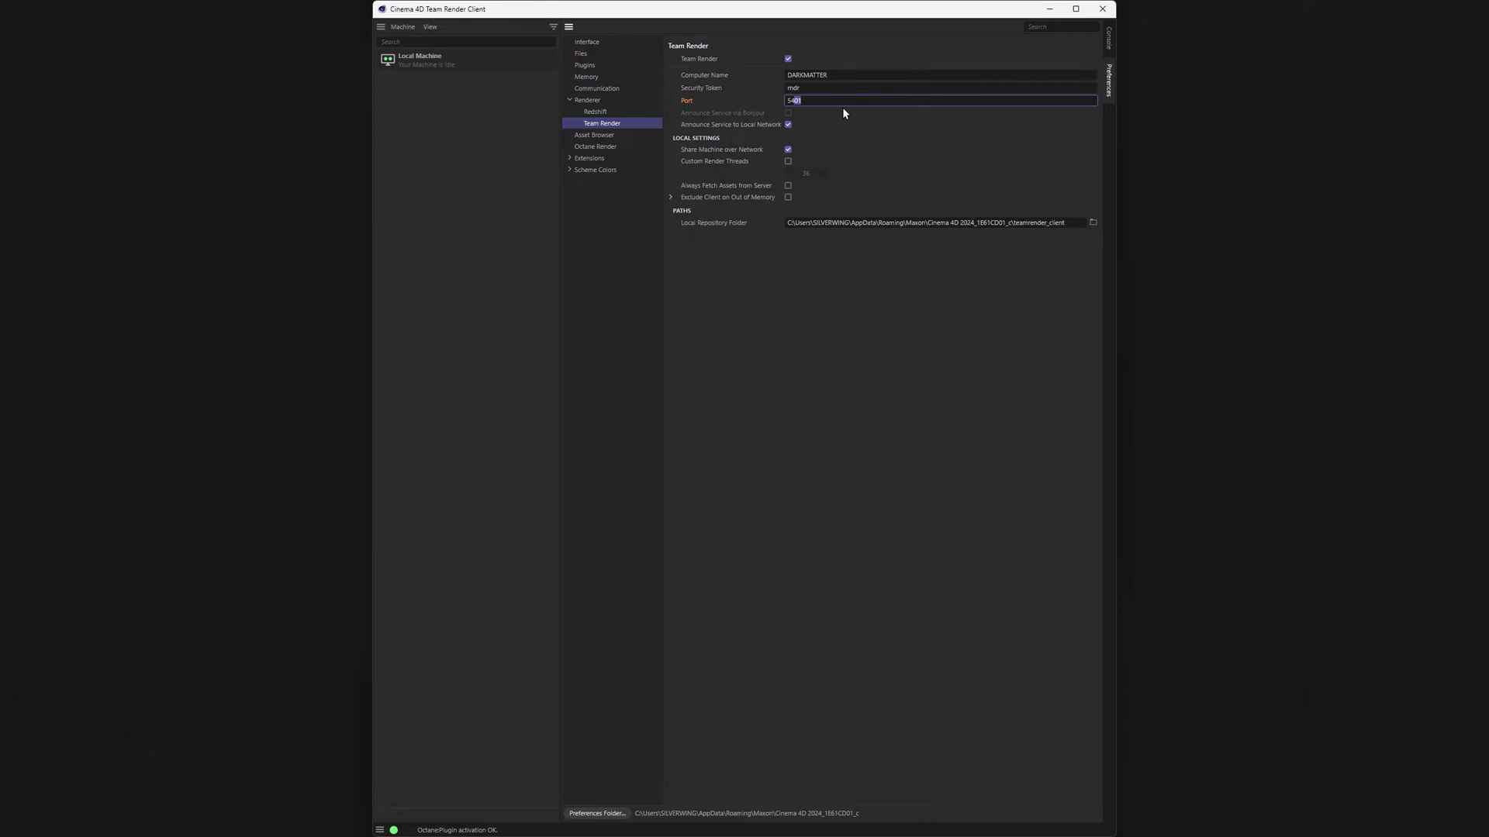
type("24")
key("Return")
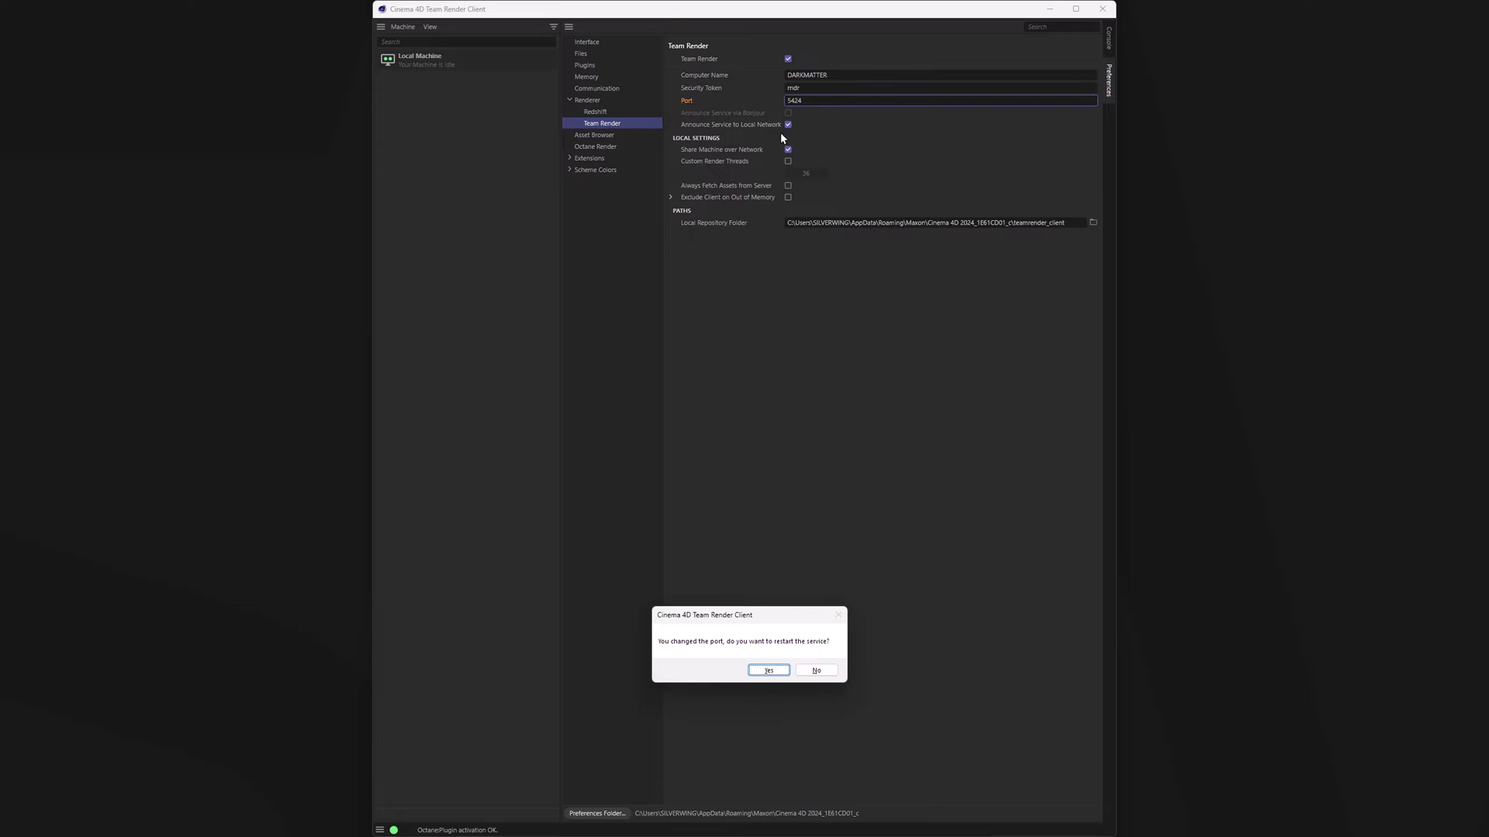
left_click(769, 671)
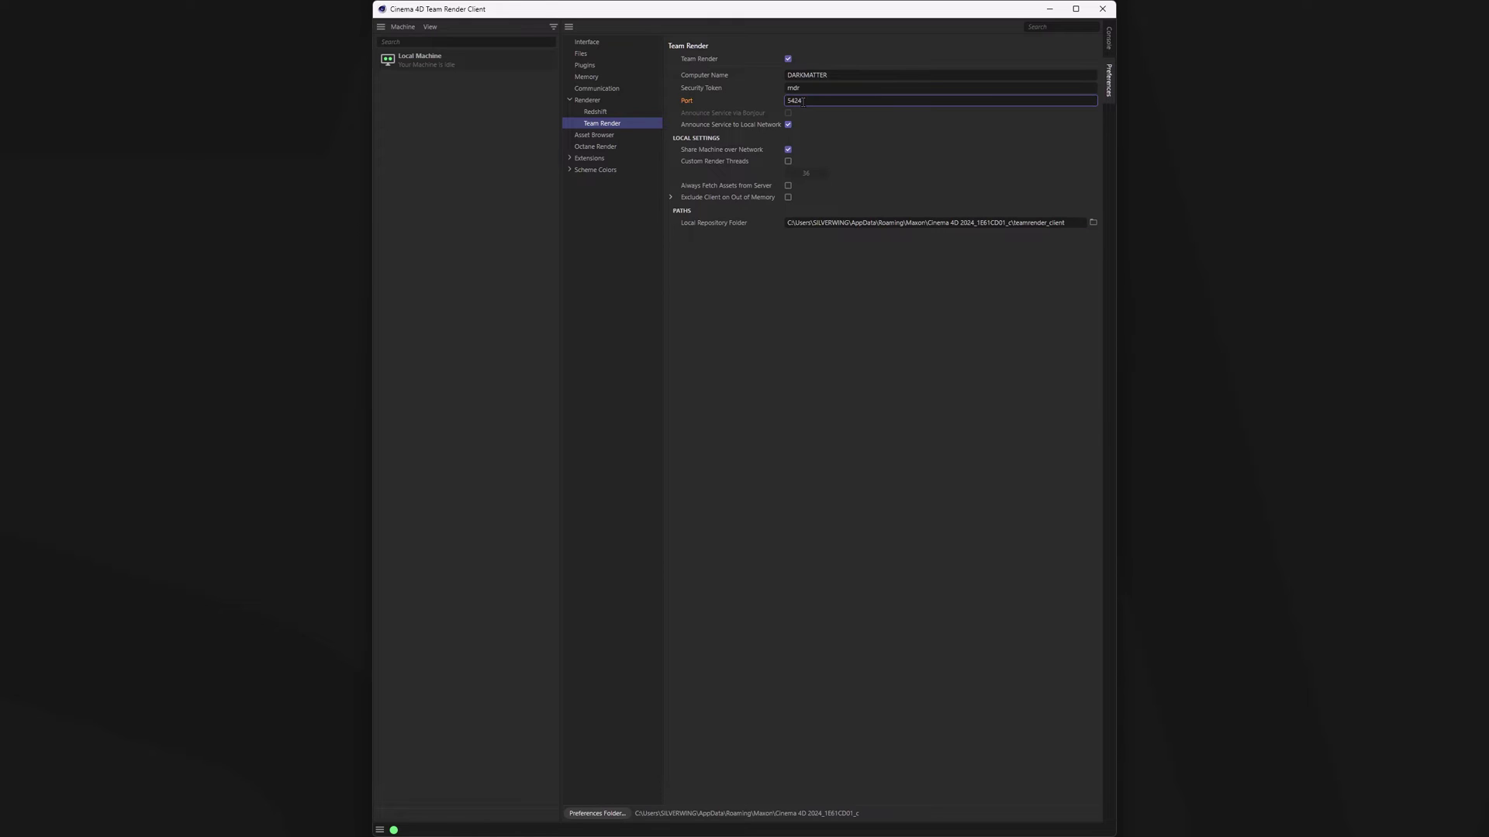
- Switch back to the Console and clear its log
left_click(1108, 37)
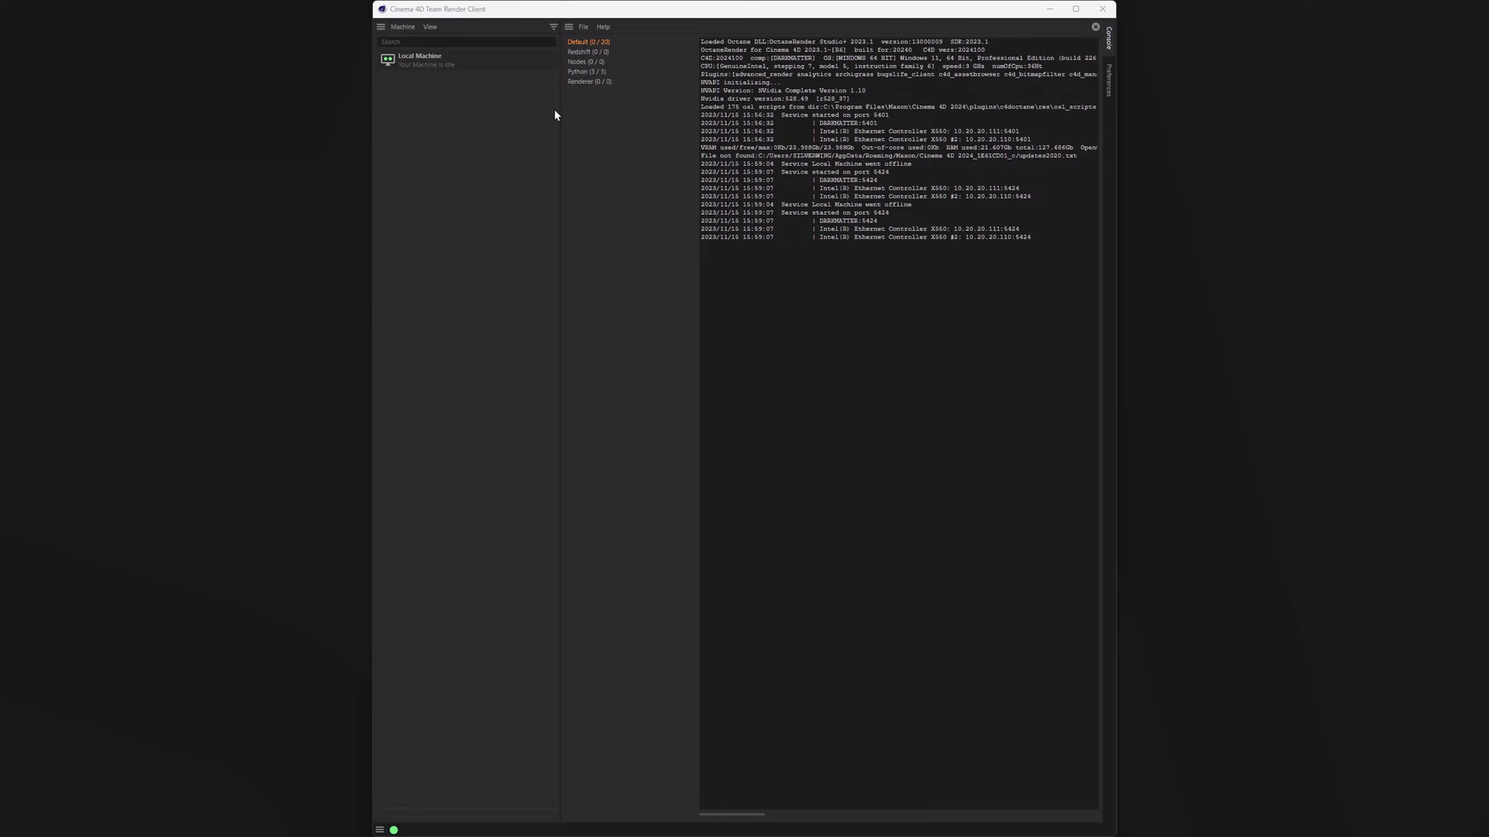
left_click(1095, 26)
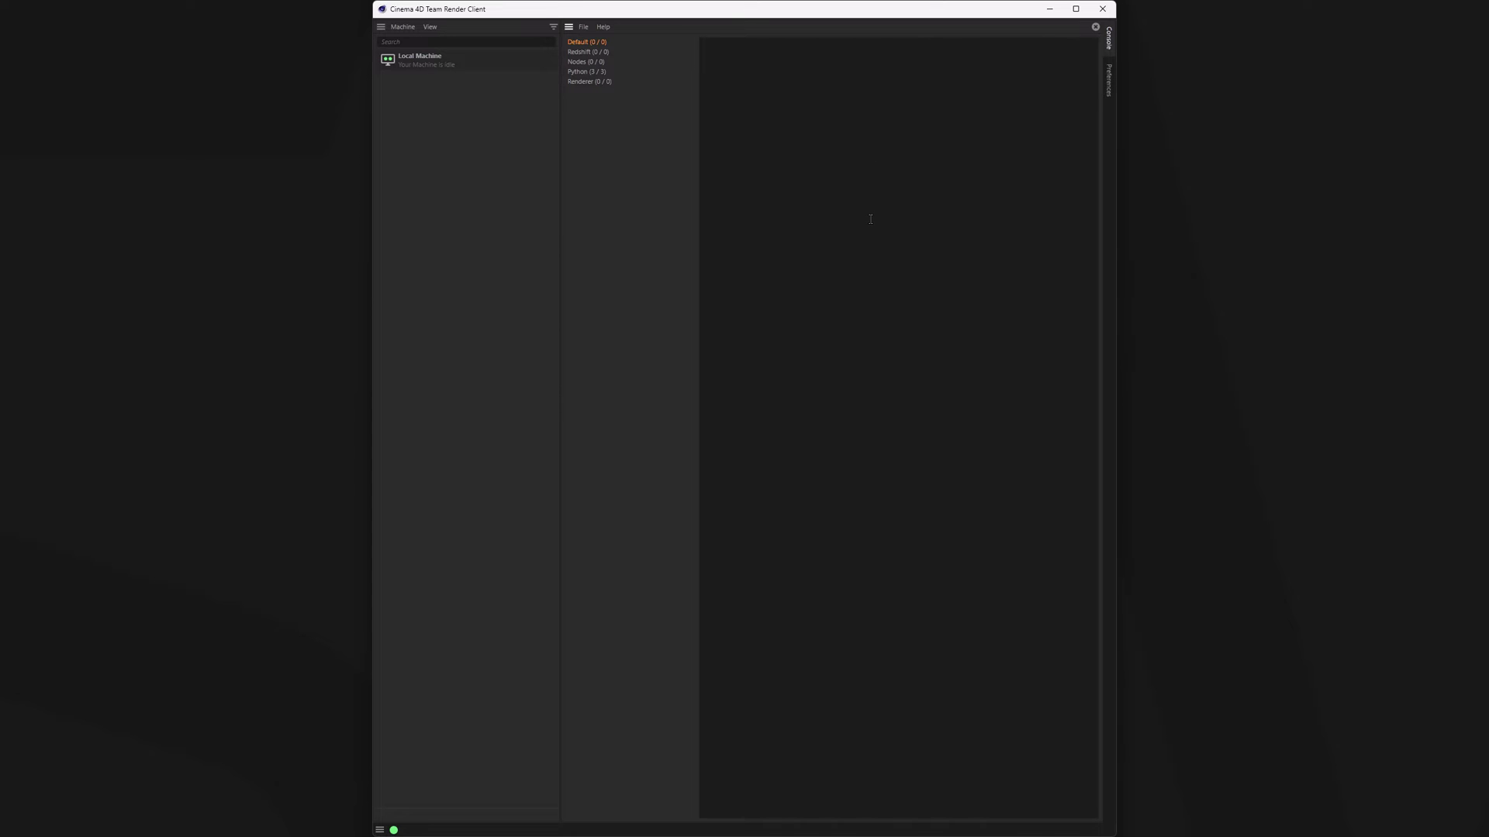
- Turn on View > Address so the machine list shows each network address
left_click(430, 27)
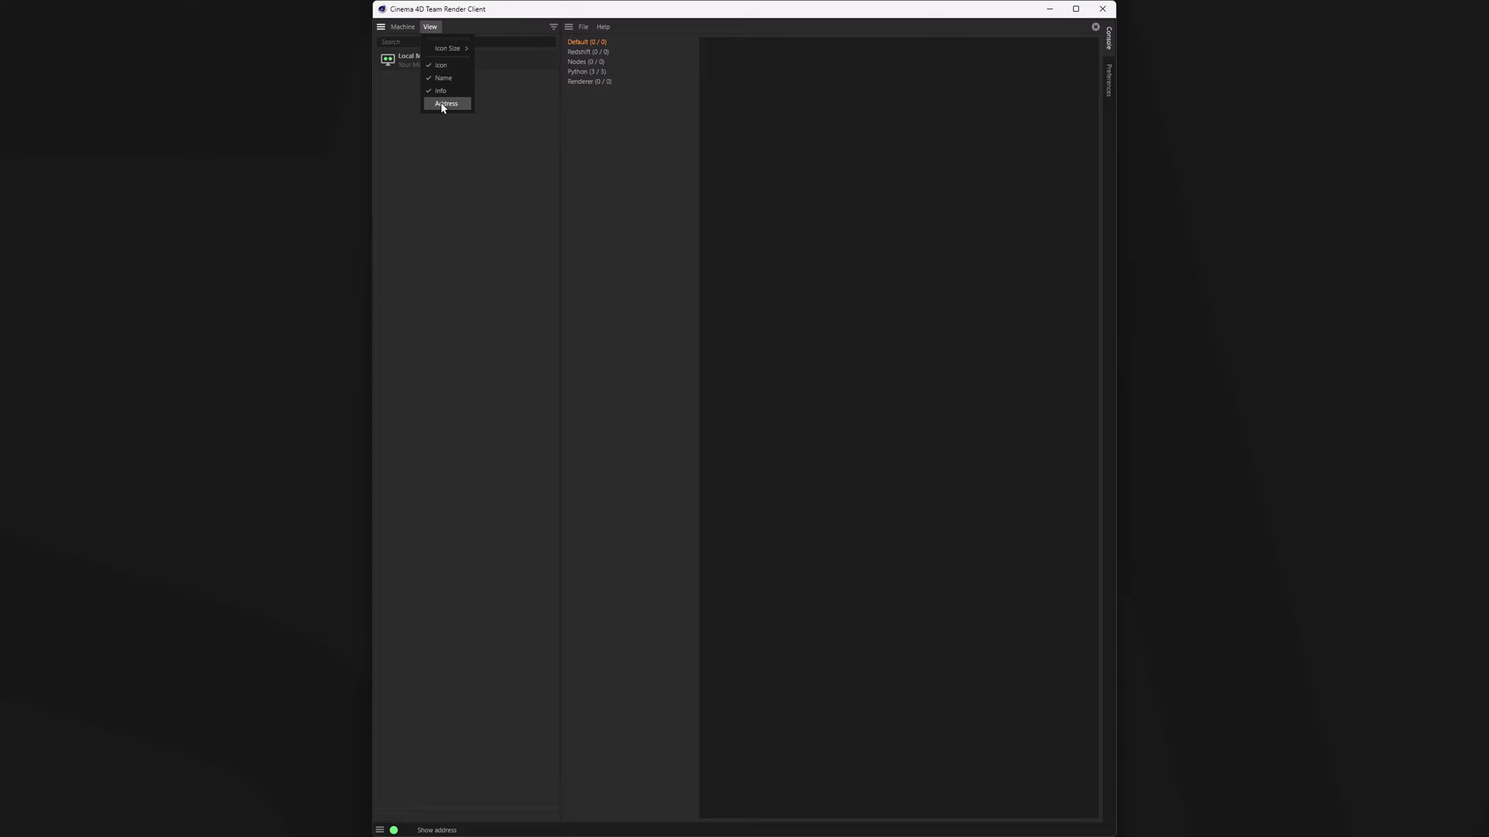
left_click(442, 106)
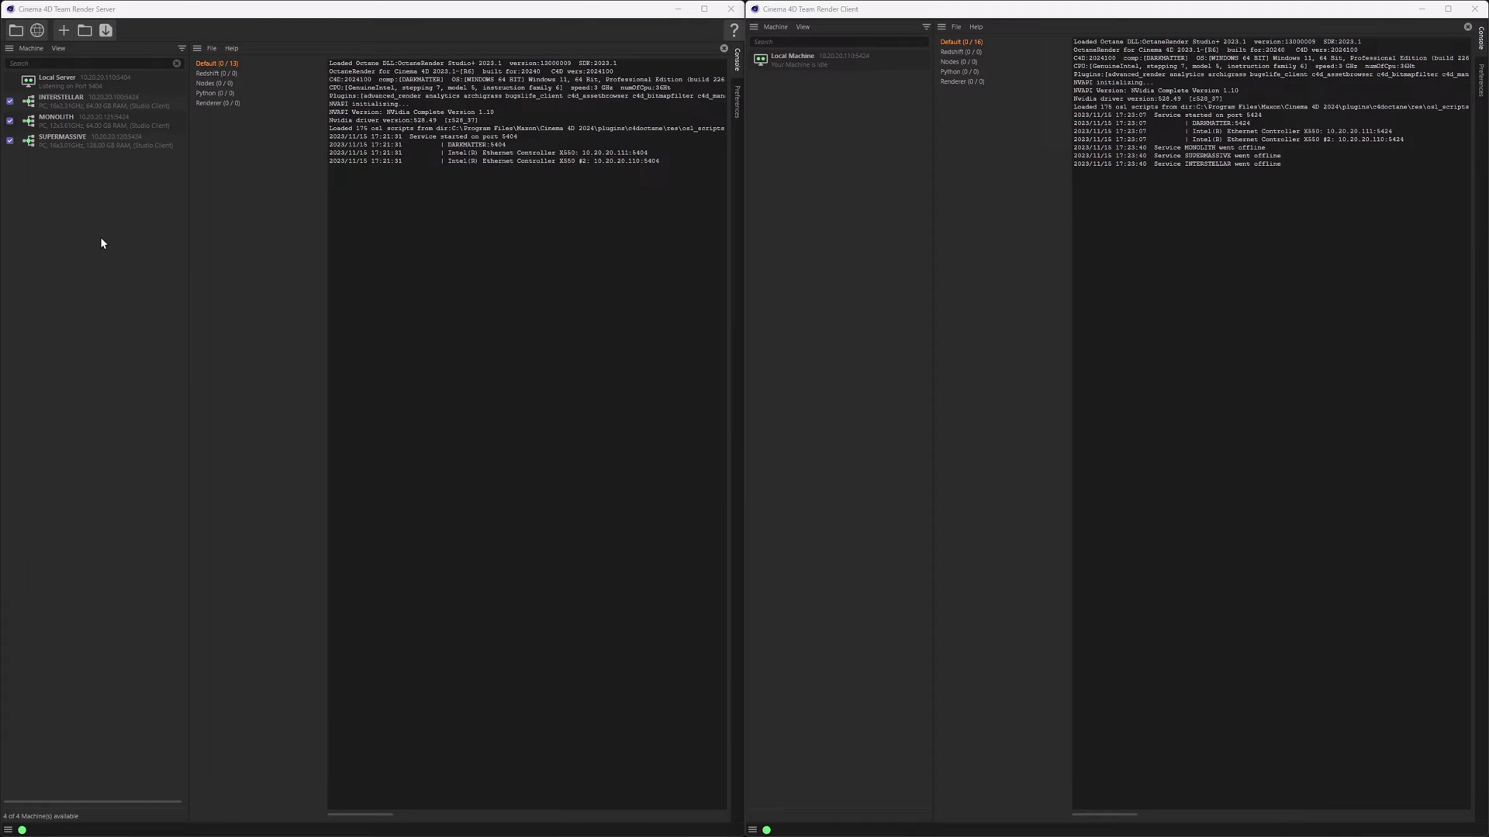
- Add a new machine at address 10.20.20.110:5424 to the server
left_click(64, 30)
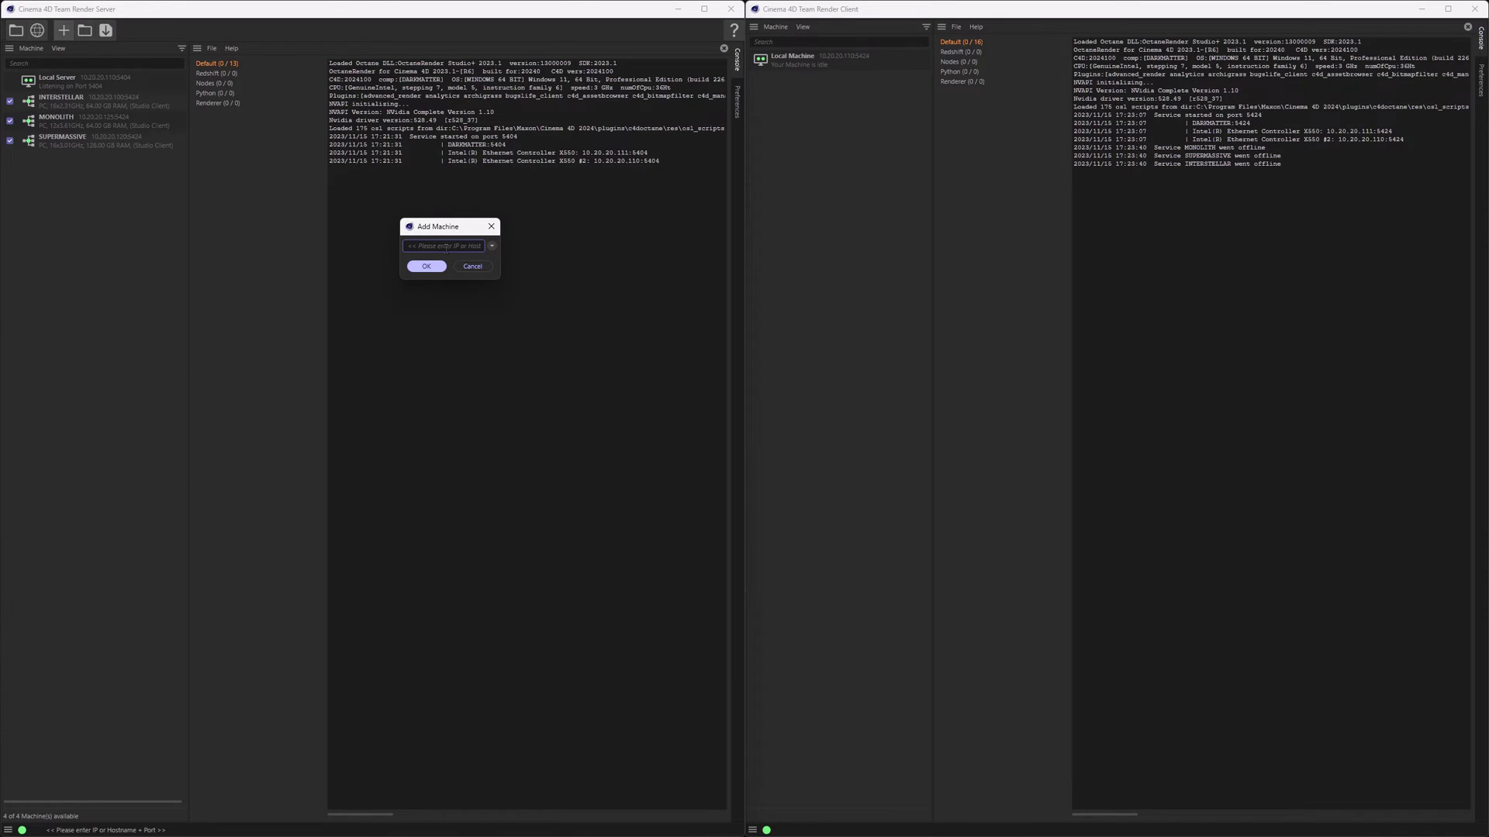
type("10.20.20.110:5424")
left_click_drag(448, 247, 468, 249)
left_click(430, 267)
left_click(428, 267)
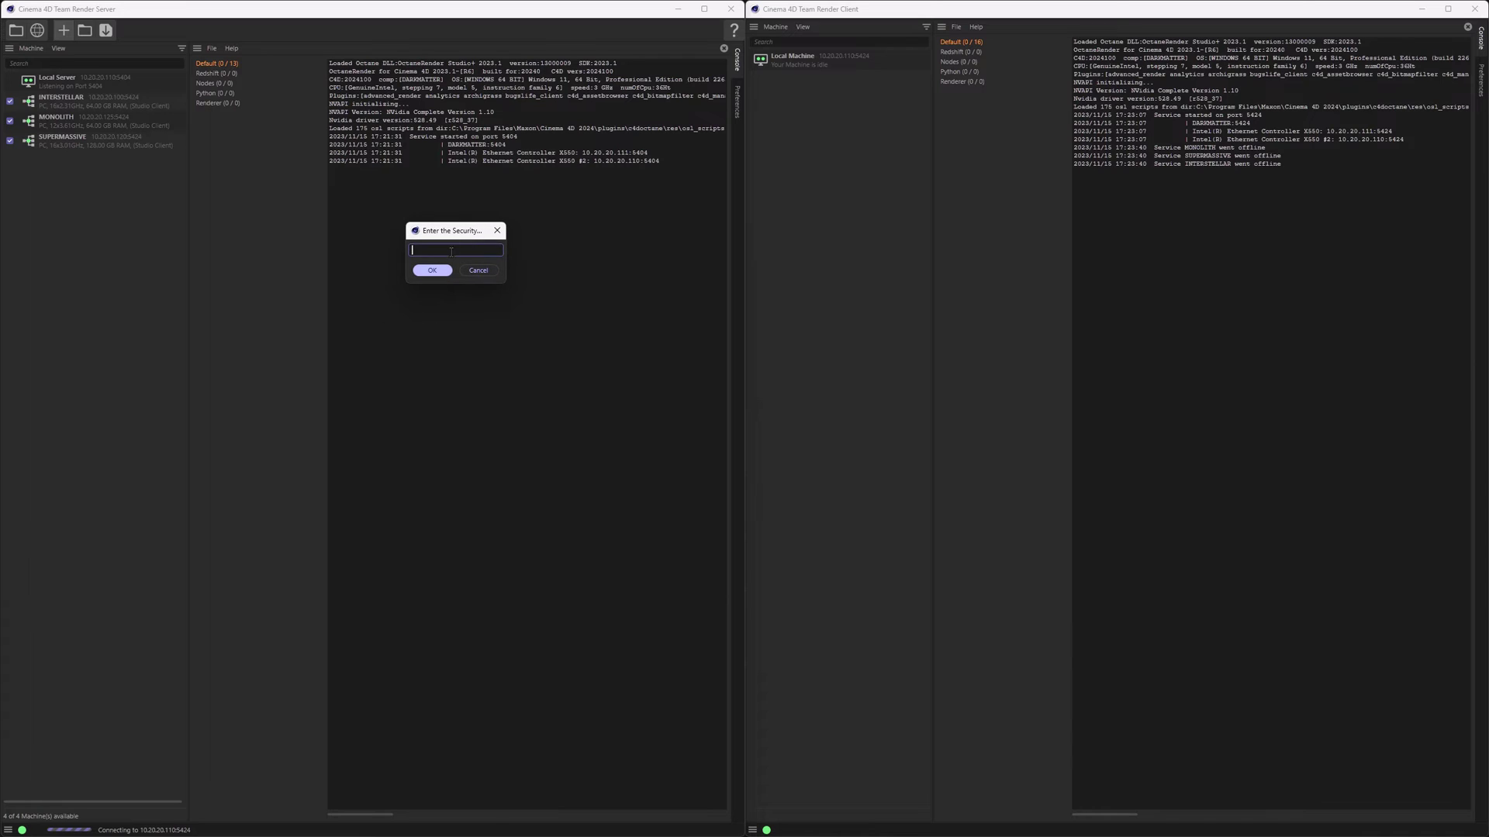
- Paste the client's security token to register DARKMATTER, then open the server web interface
key("ctrl+v")
key("Return")
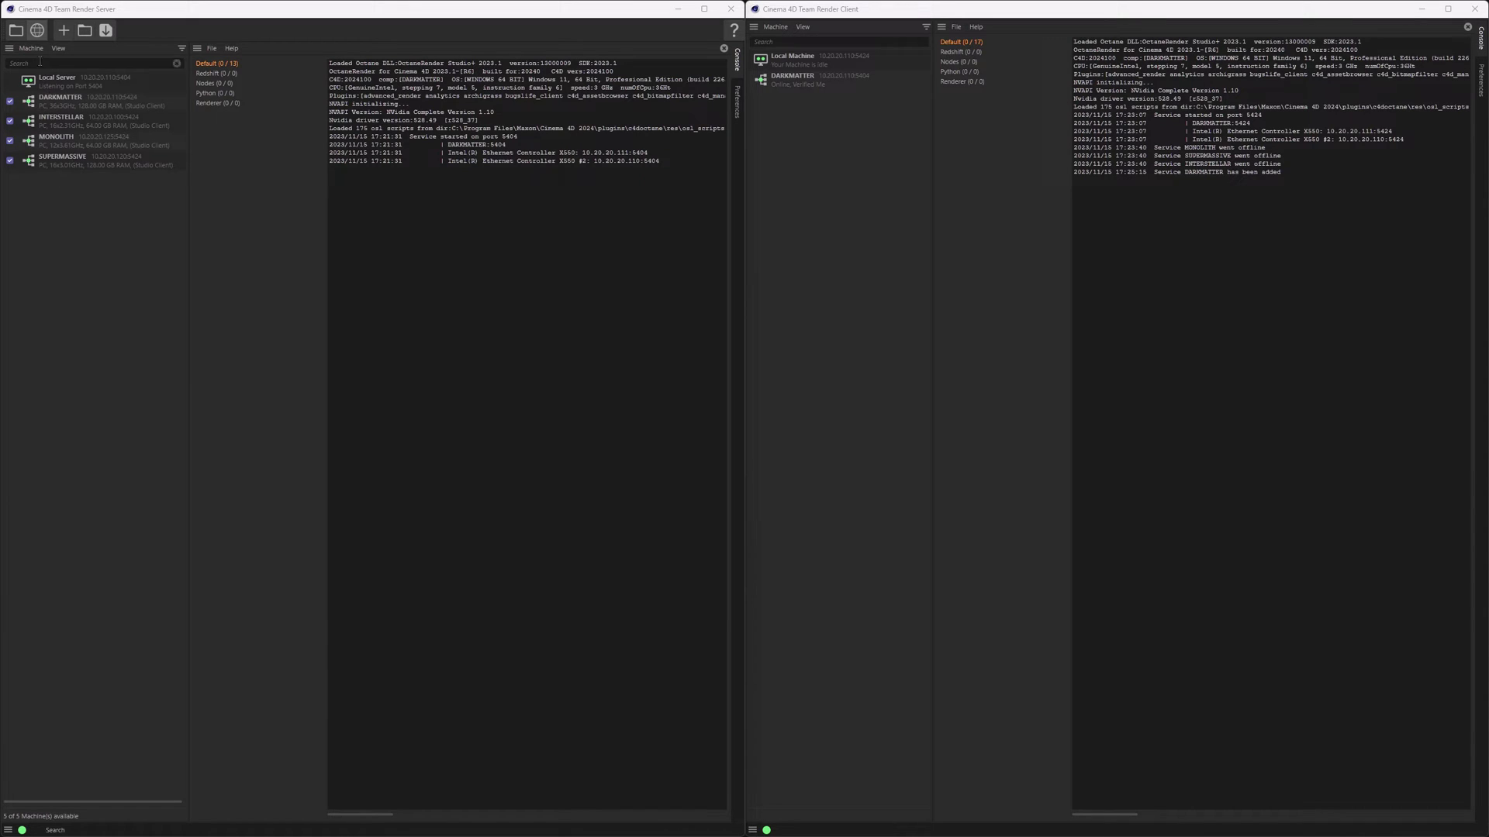
left_click(37, 31)
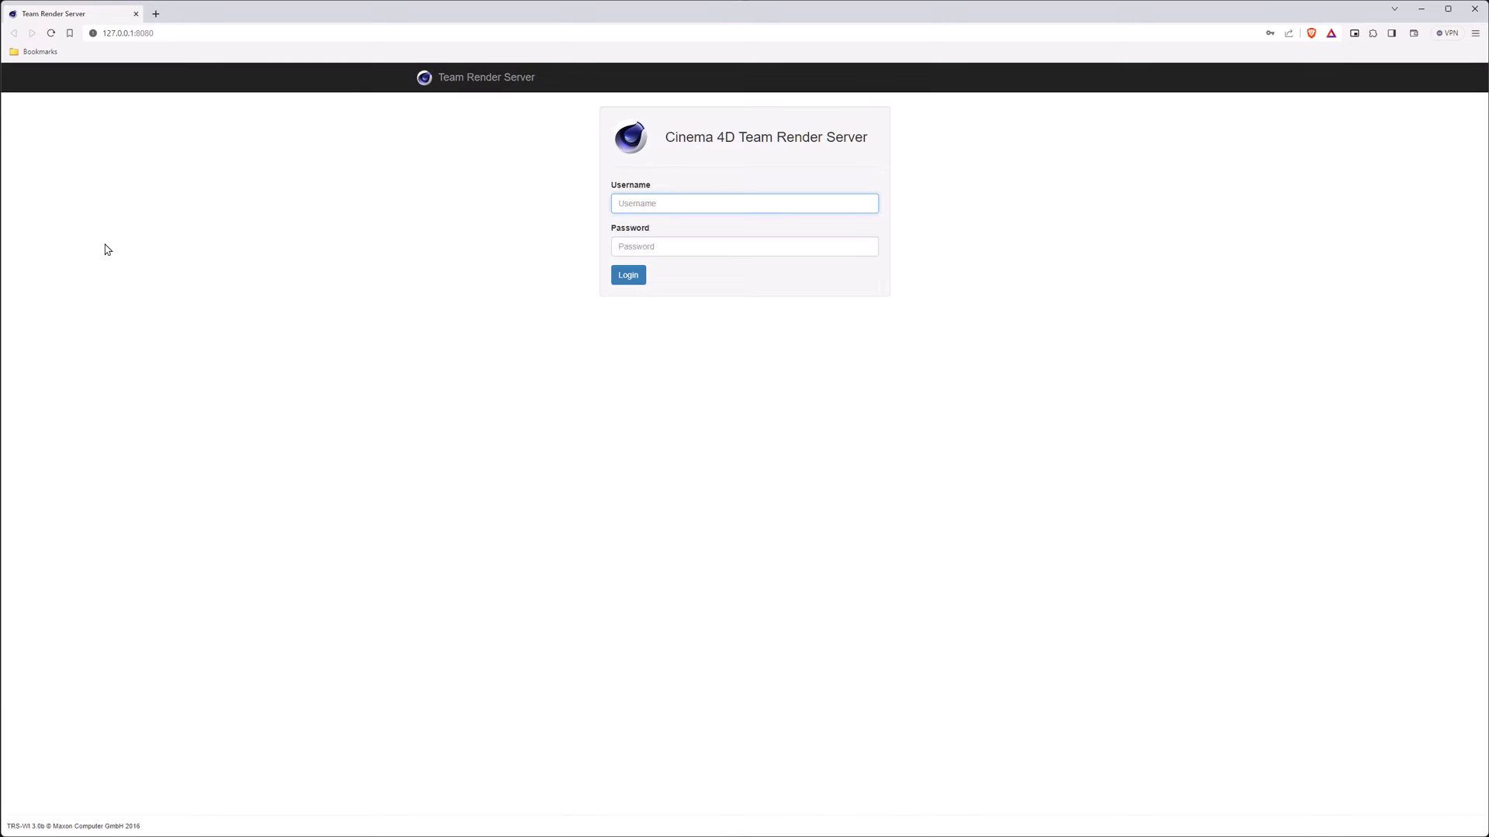
- Load the server's web page at 10.20.20.110:8080 in the browser
double_click(124, 33)
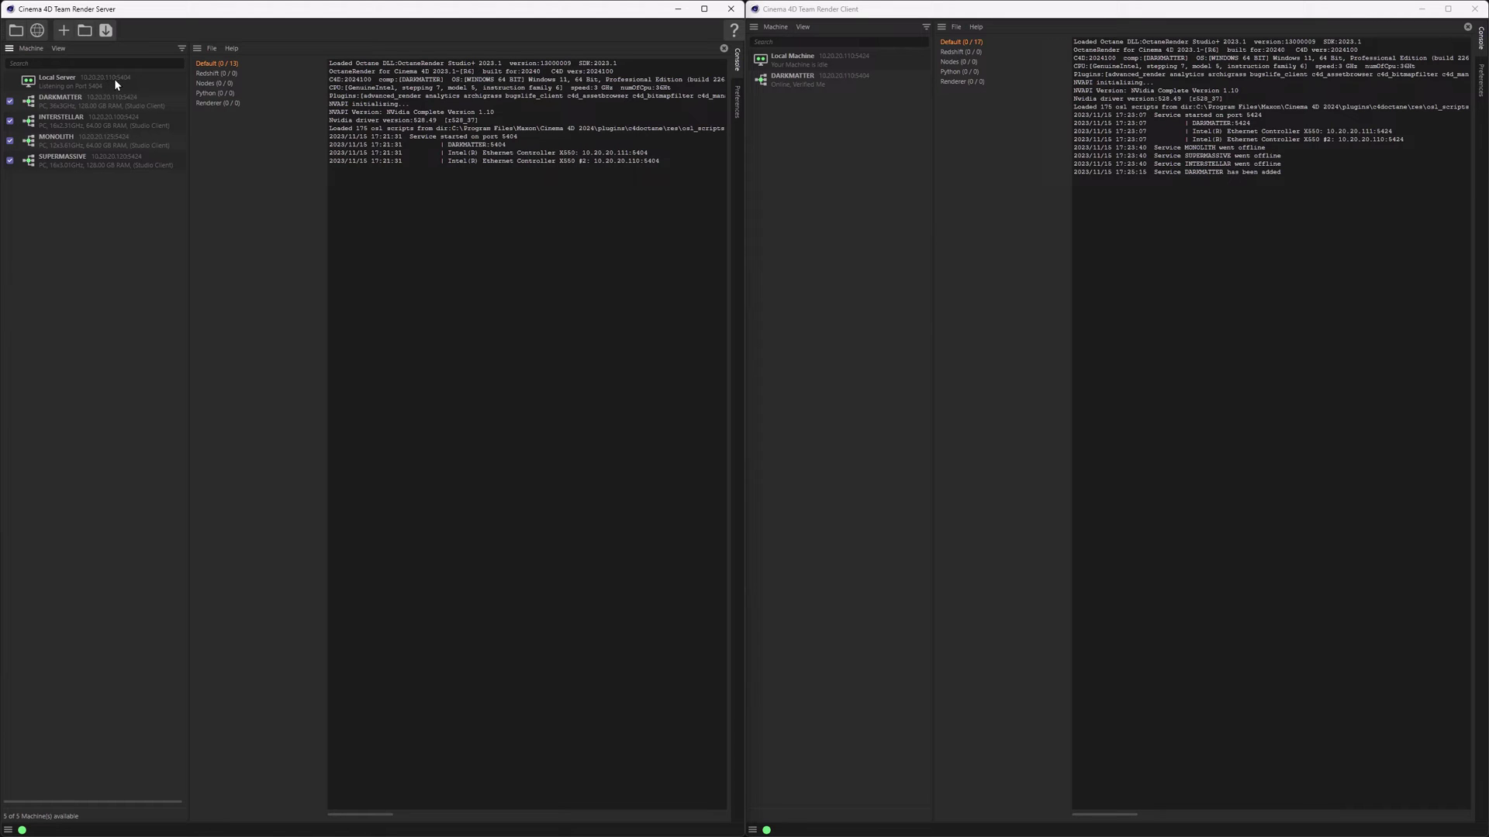
key("alt+Tab")
left_click(220, 35)
key("ctrl+a")
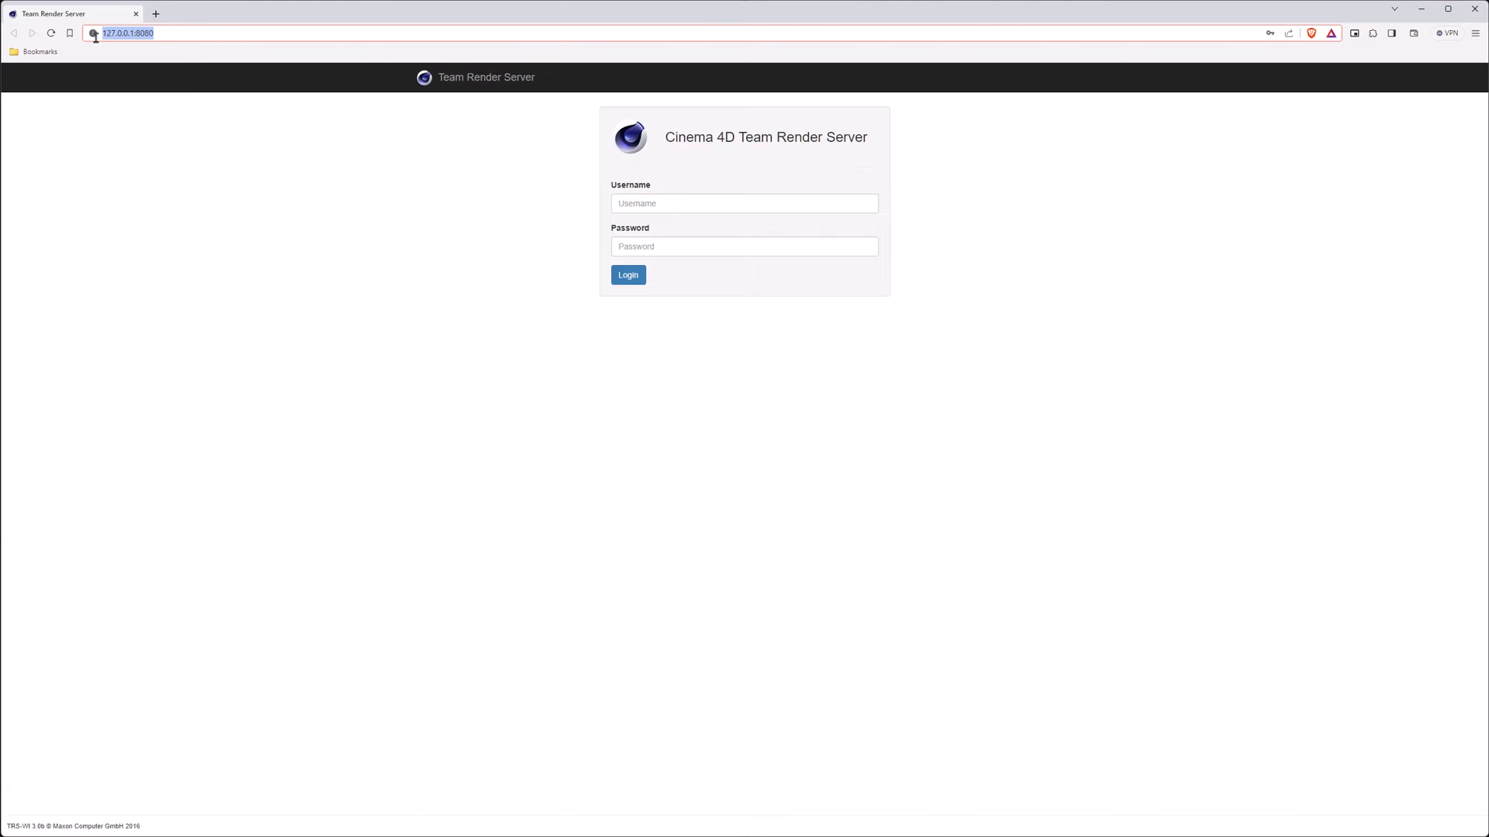
type("10.20")
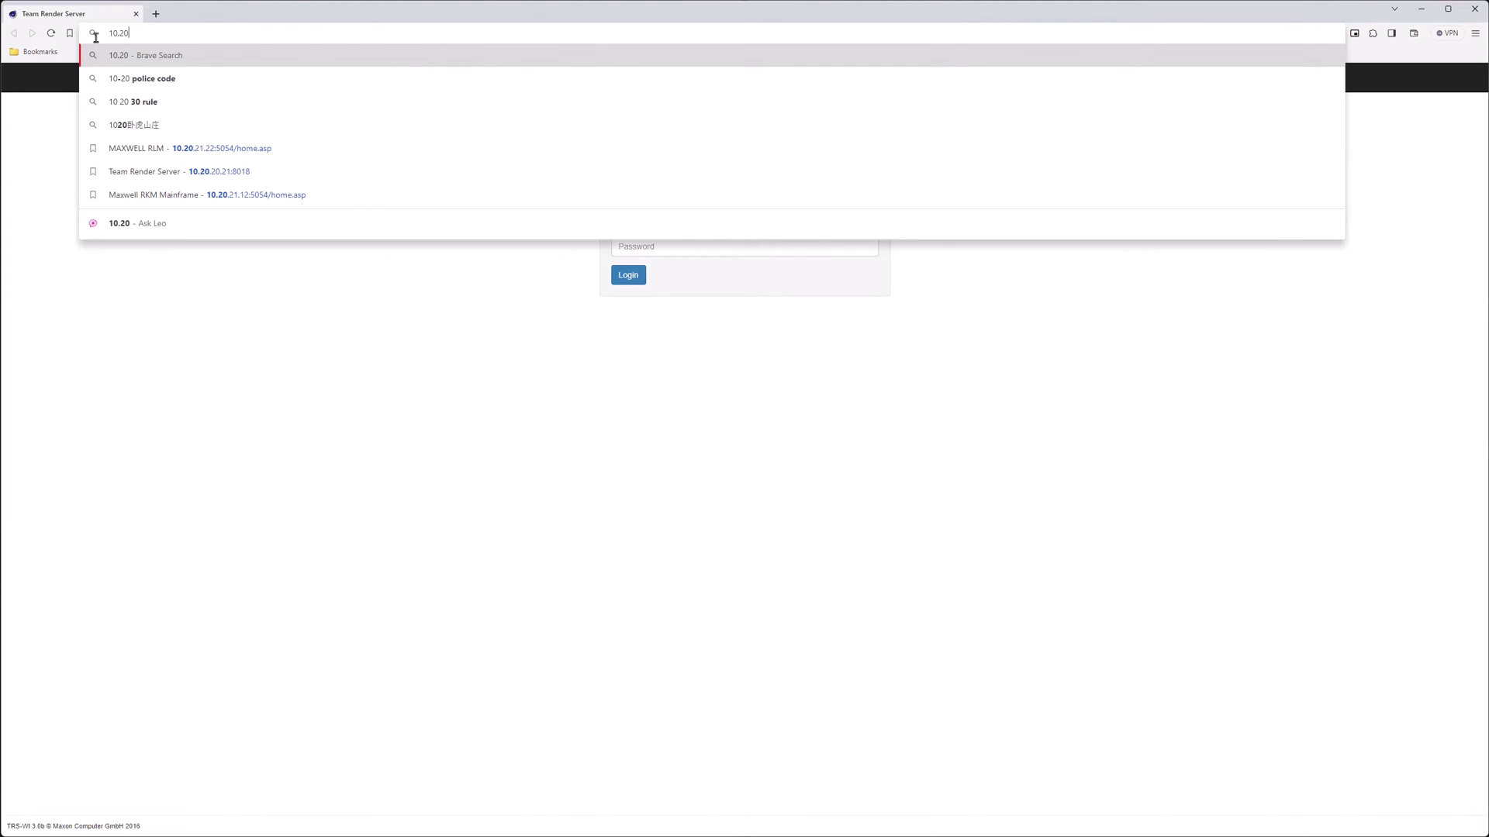
type(".20.110")
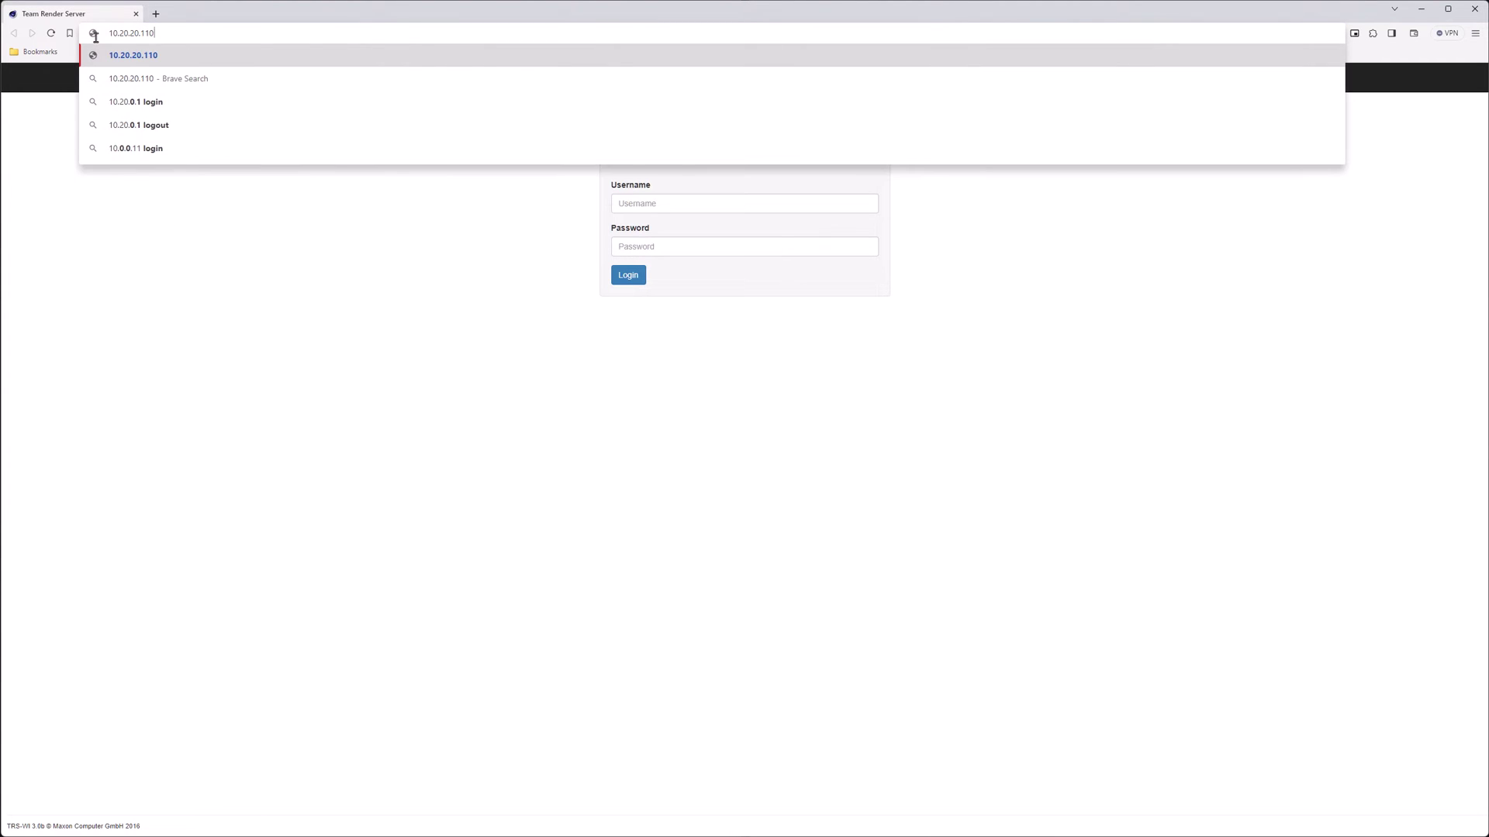
type(":")
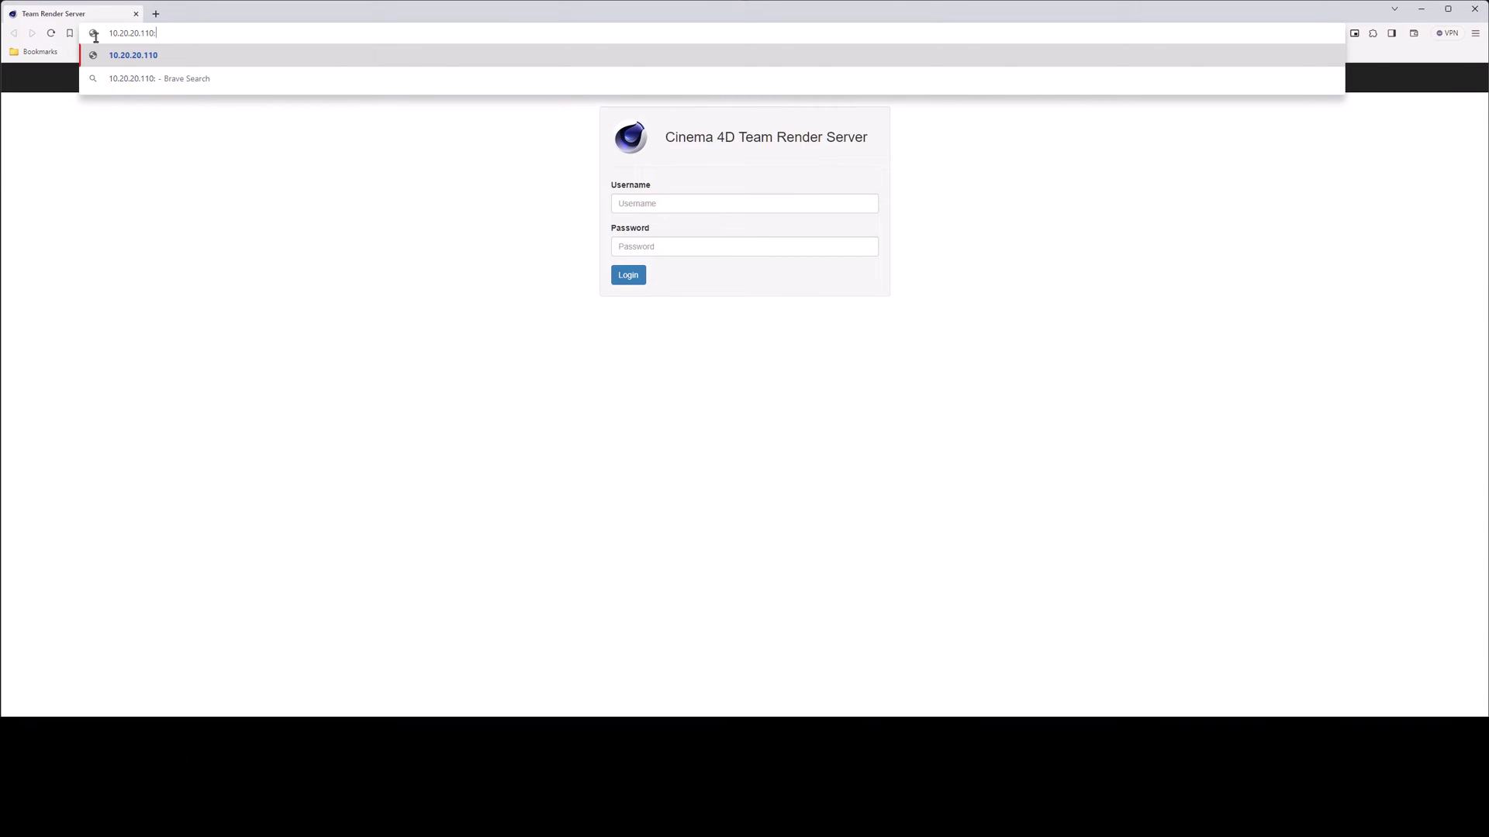
type("8080")
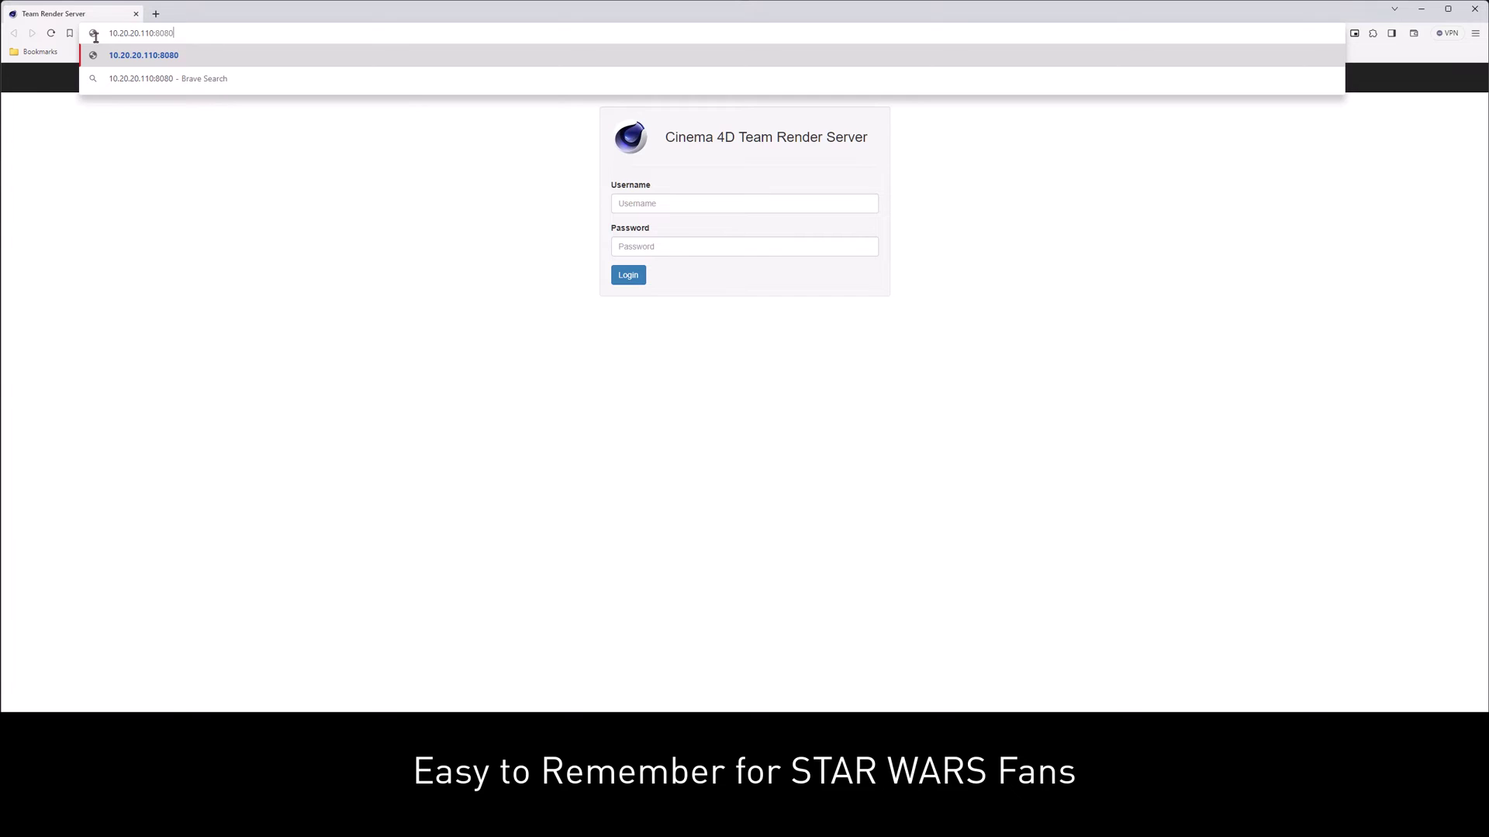
key("Return")
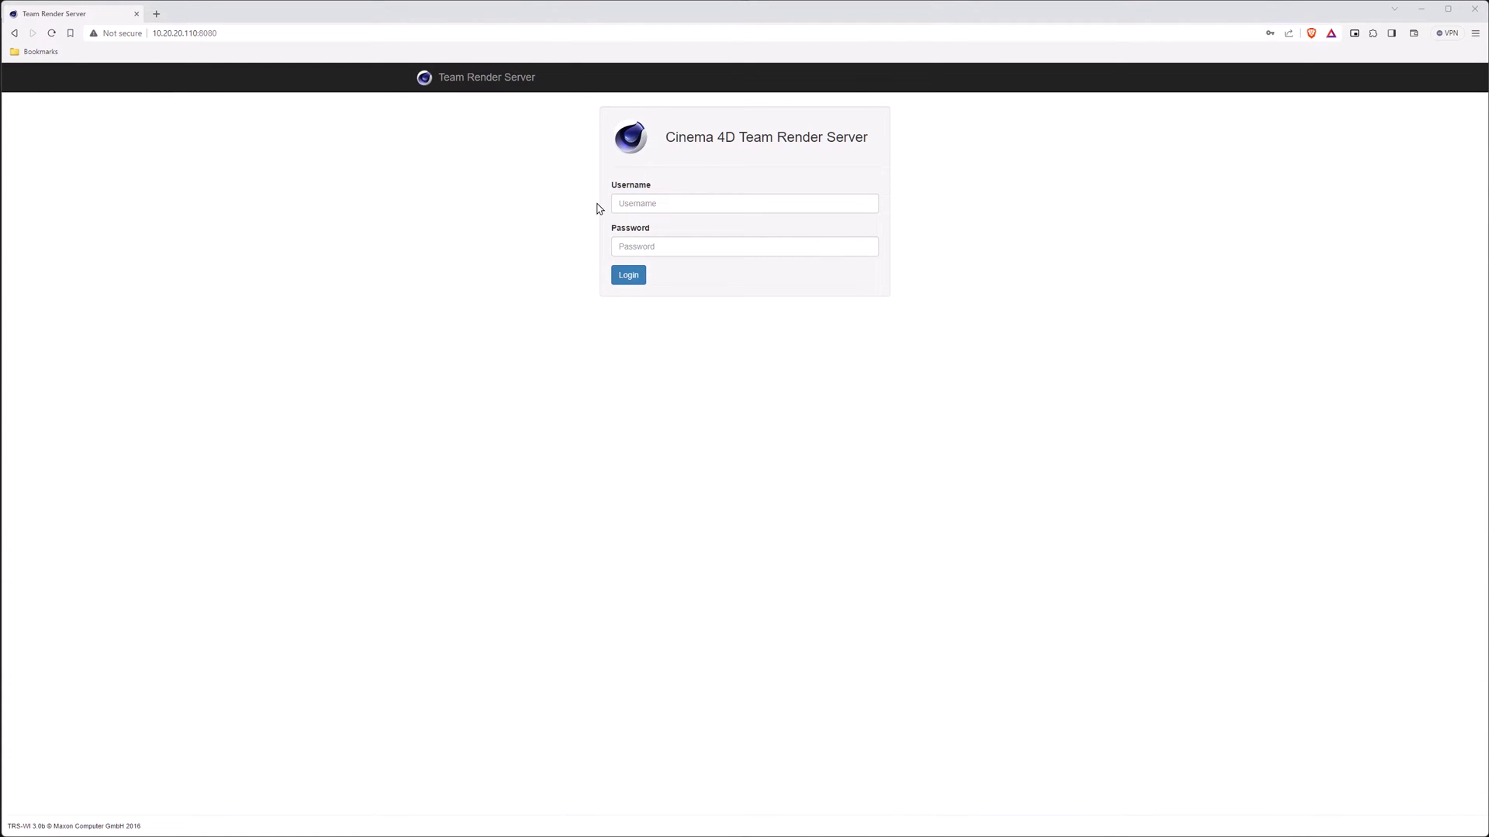
- Log in with the saved administrator credentials and open the Jobs page showing 0 jobs
left_click(628, 203)
left_click(703, 235)
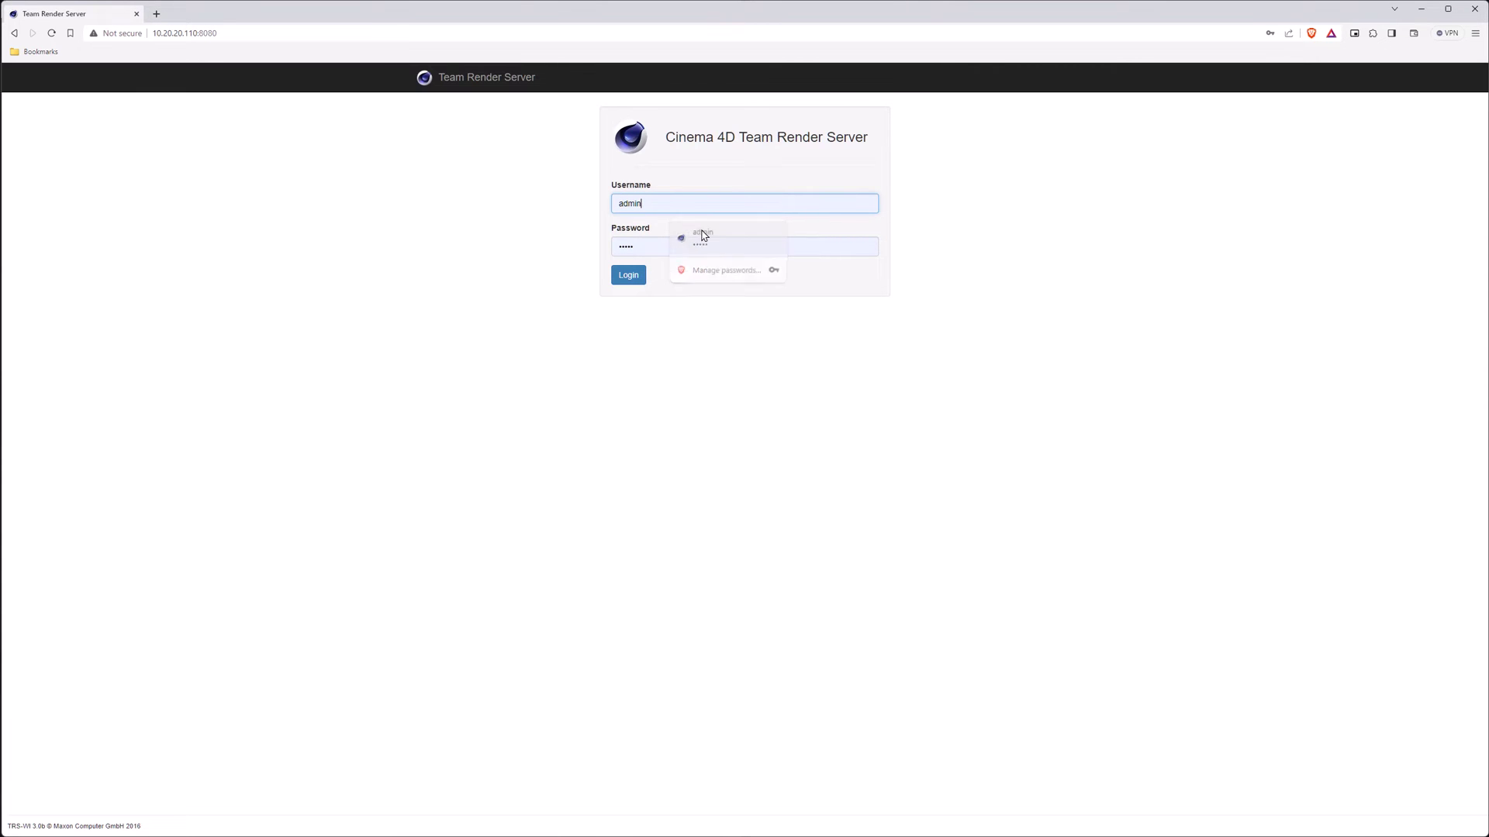
left_click(628, 276)
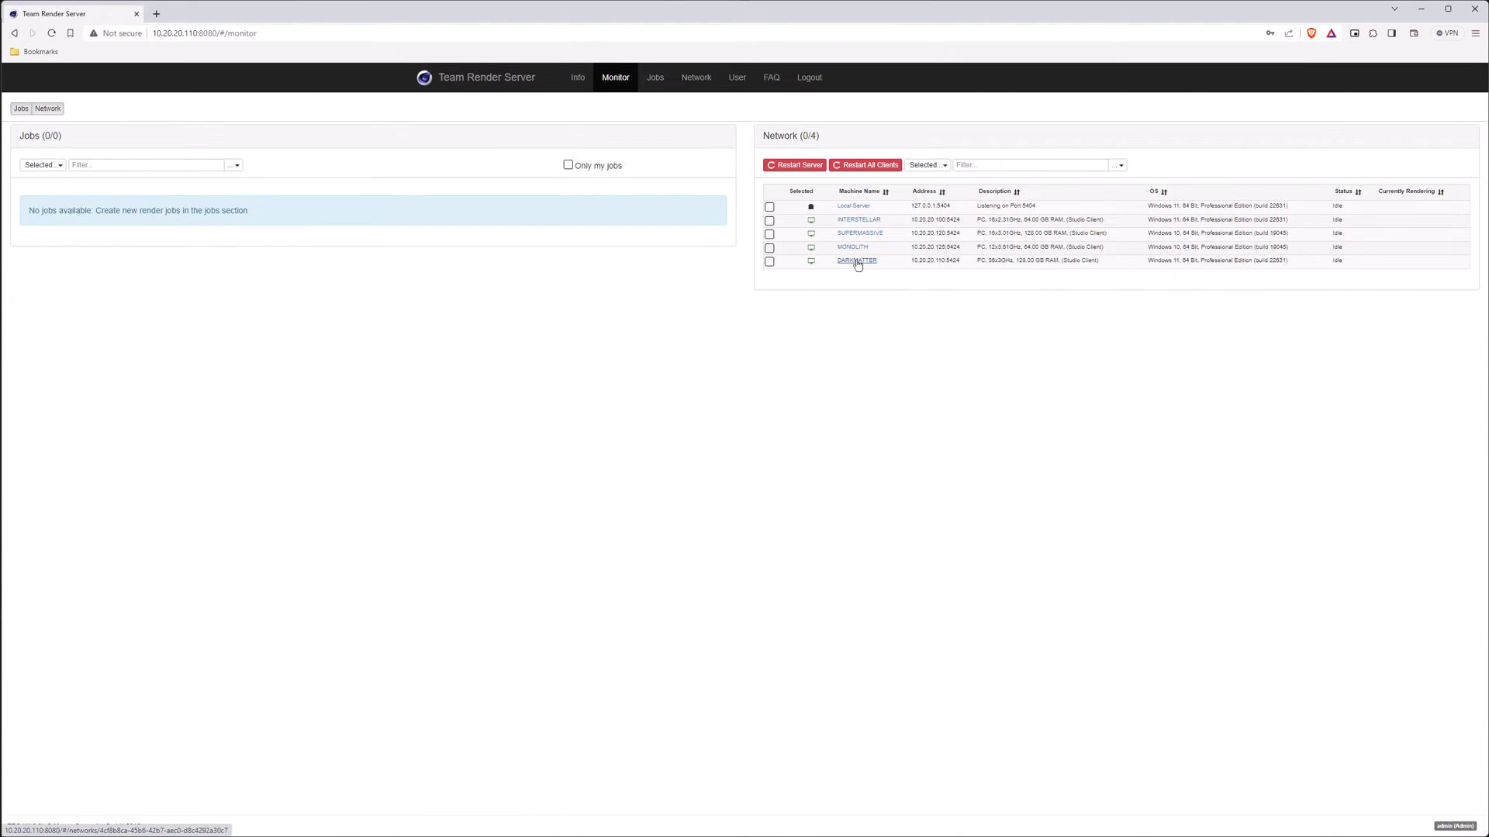
left_click(656, 78)
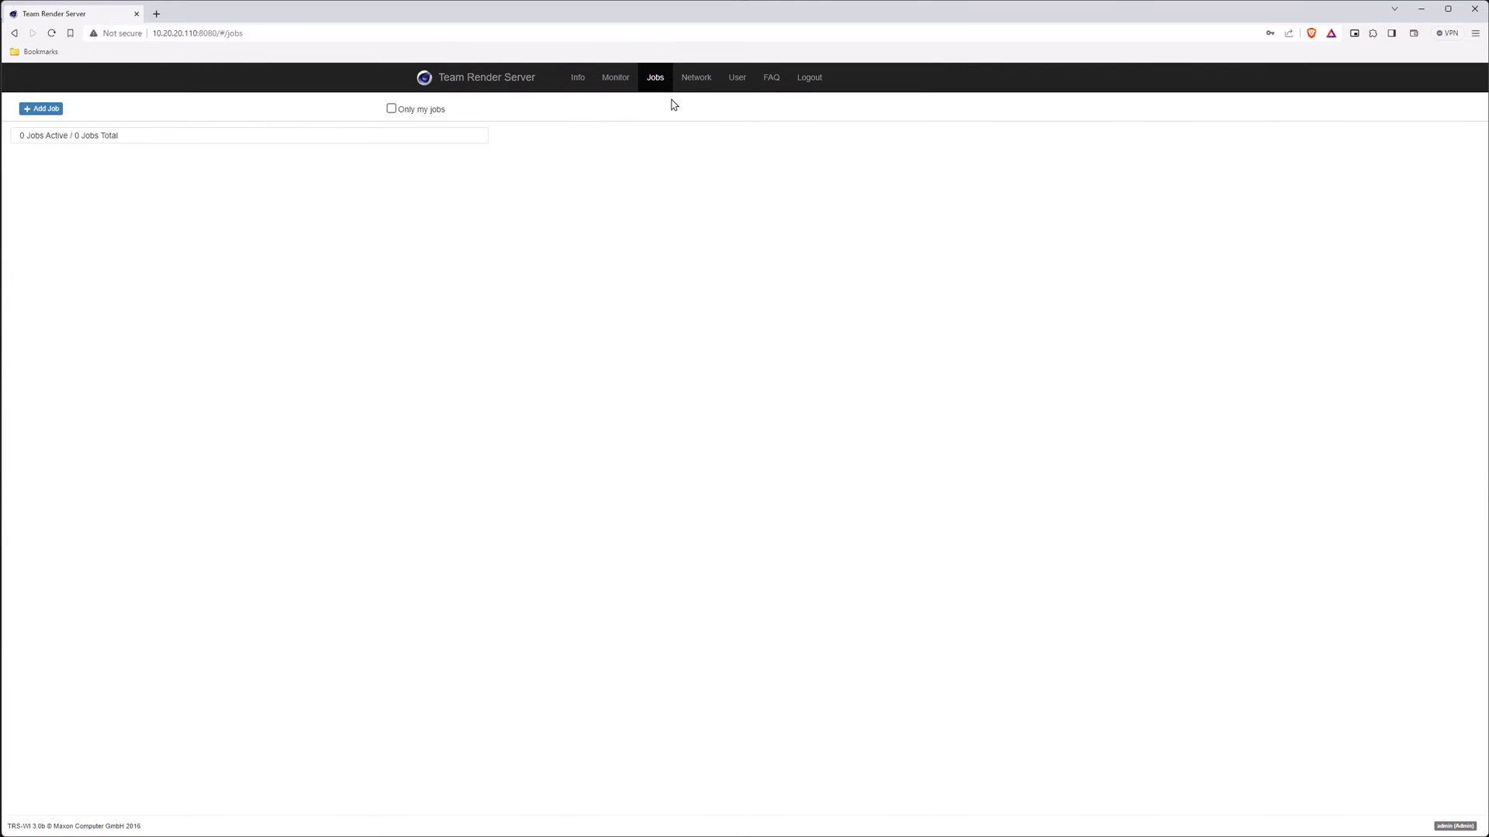
- On the Network page, view INTERSTELLAR, SUPERMASSIVE, MONOLITH, DARKMATTER, then the Local Server's details and log
left_click(688, 82)
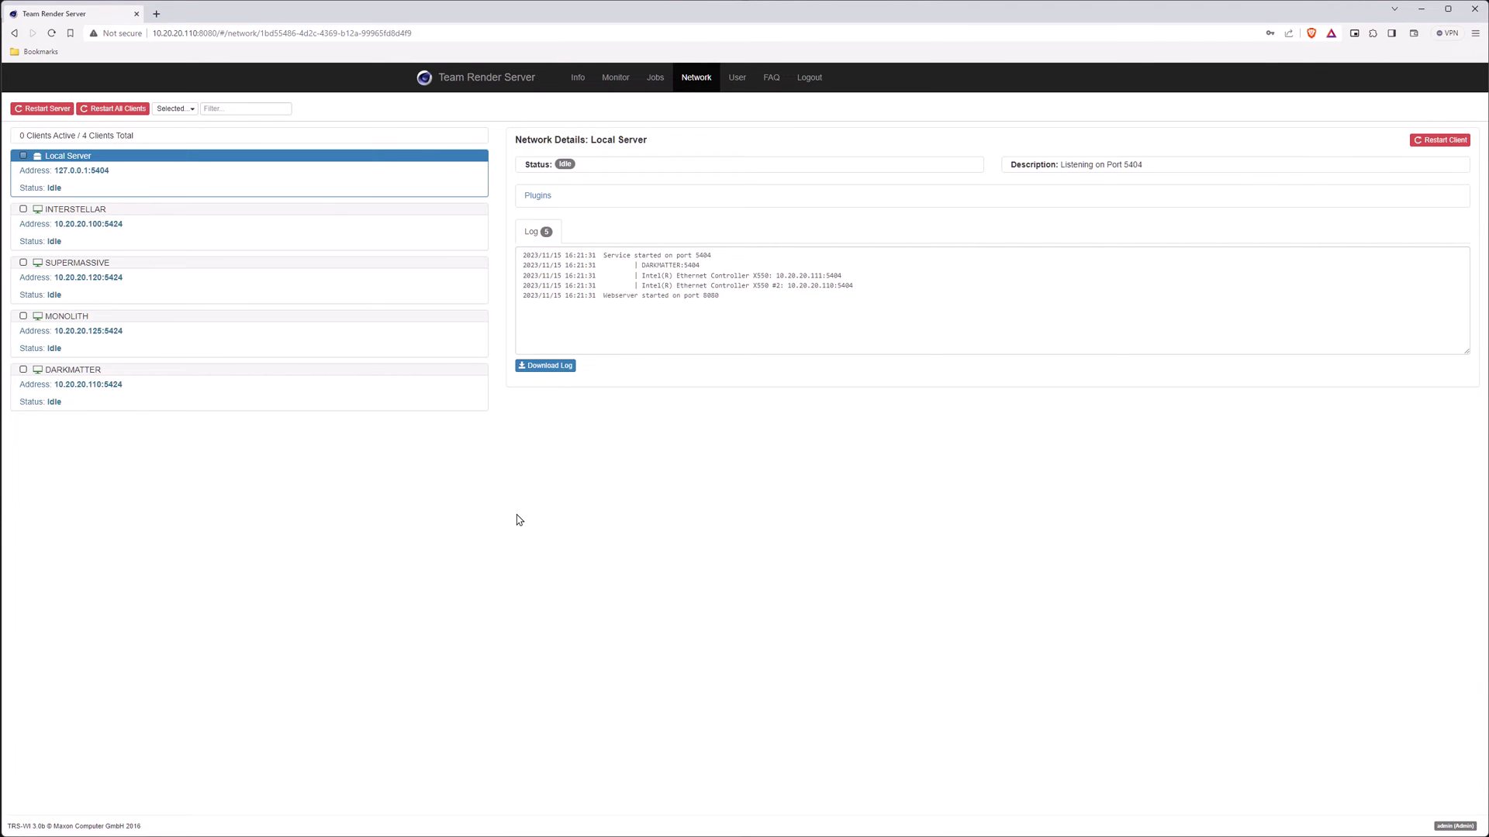
left_click(156, 217)
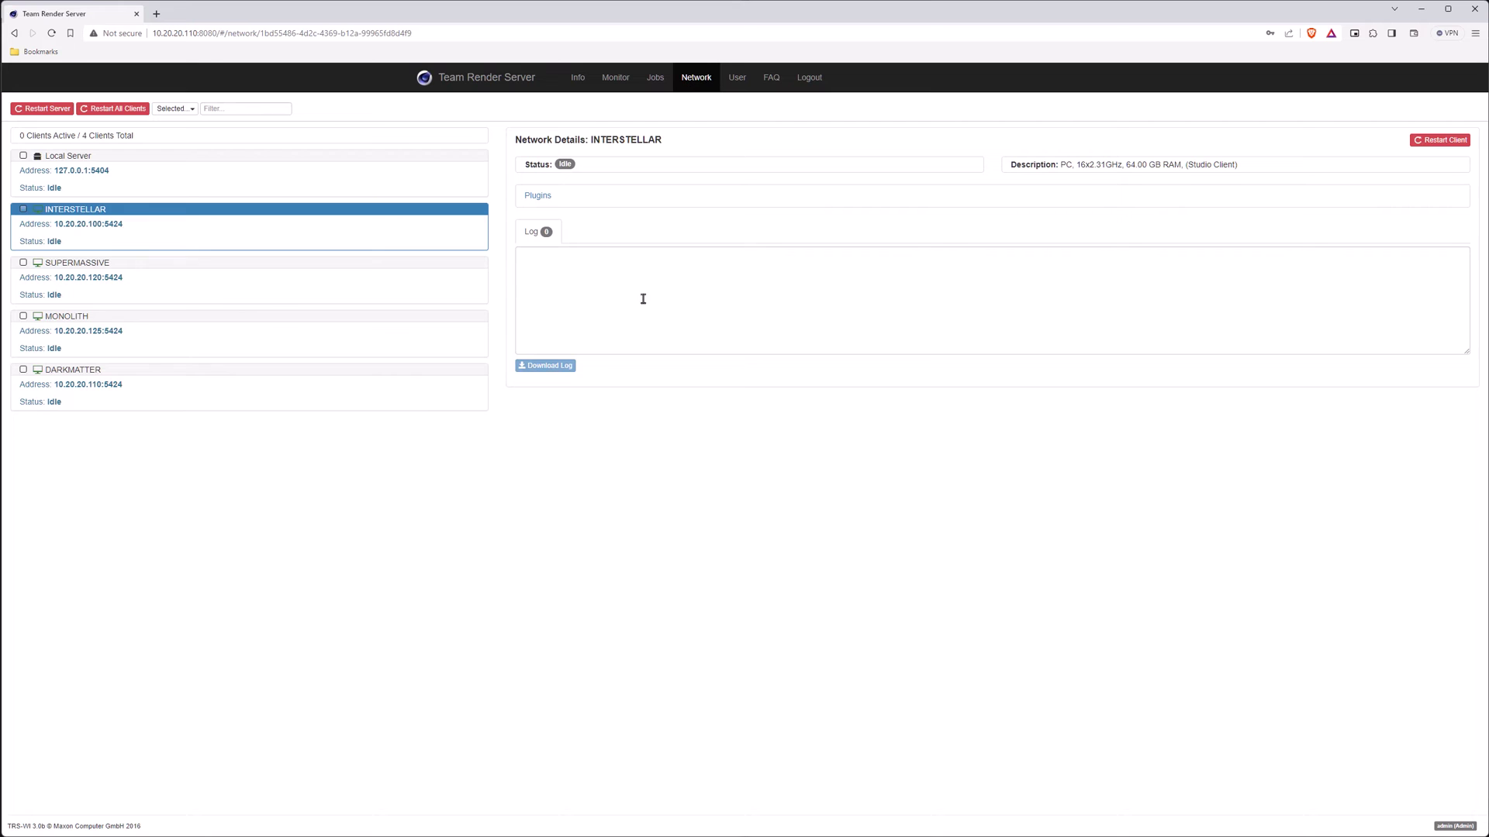
left_click(118, 270)
left_click(145, 327)
left_click(150, 377)
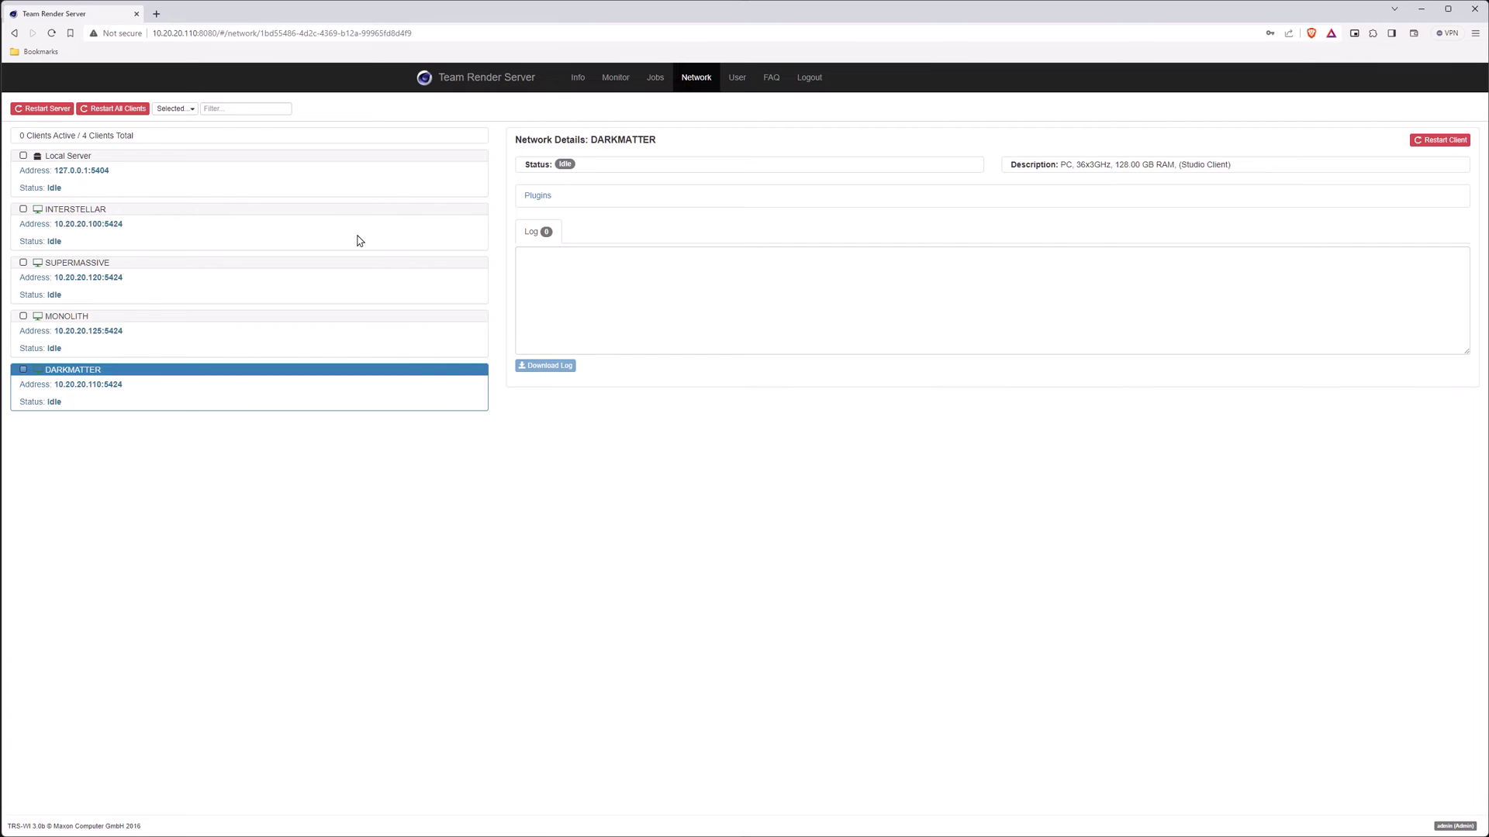
left_click(132, 158)
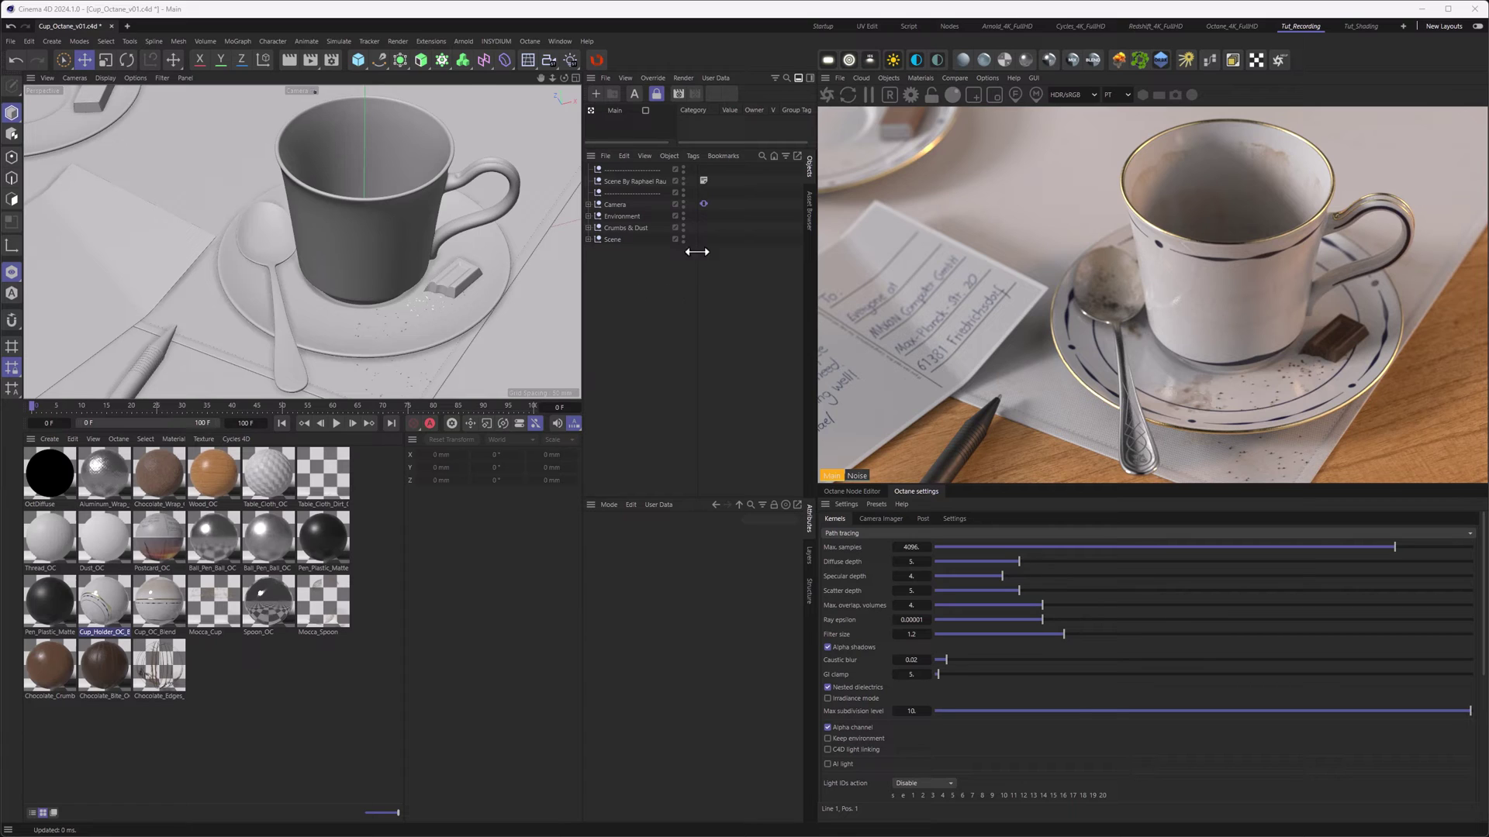
- Play and stop the camera animation, inspect the Camera's Vibrate tag, and bring up the F-Curve timeline
left_click(336, 424)
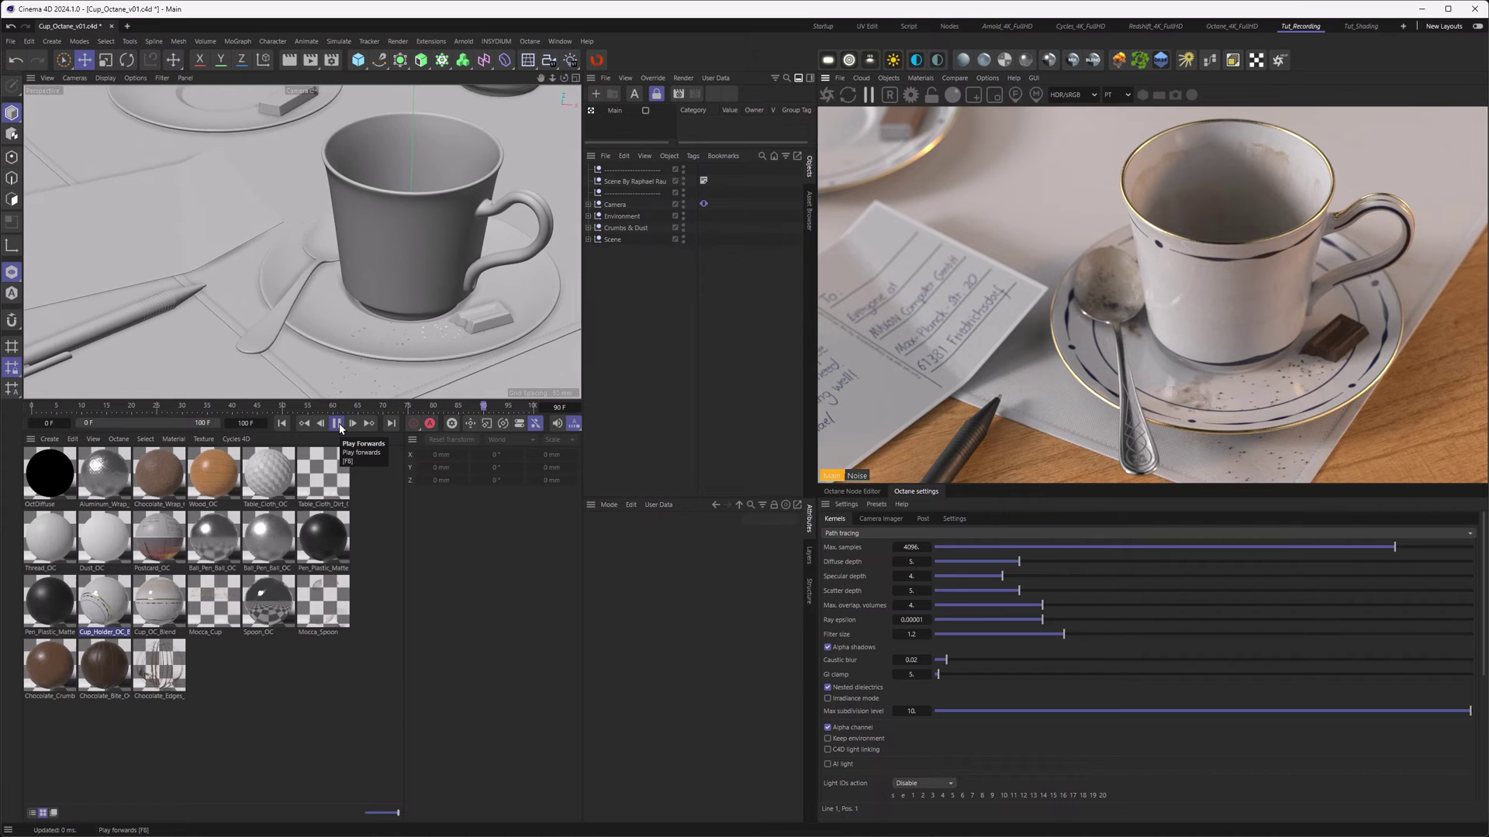
left_click(337, 424)
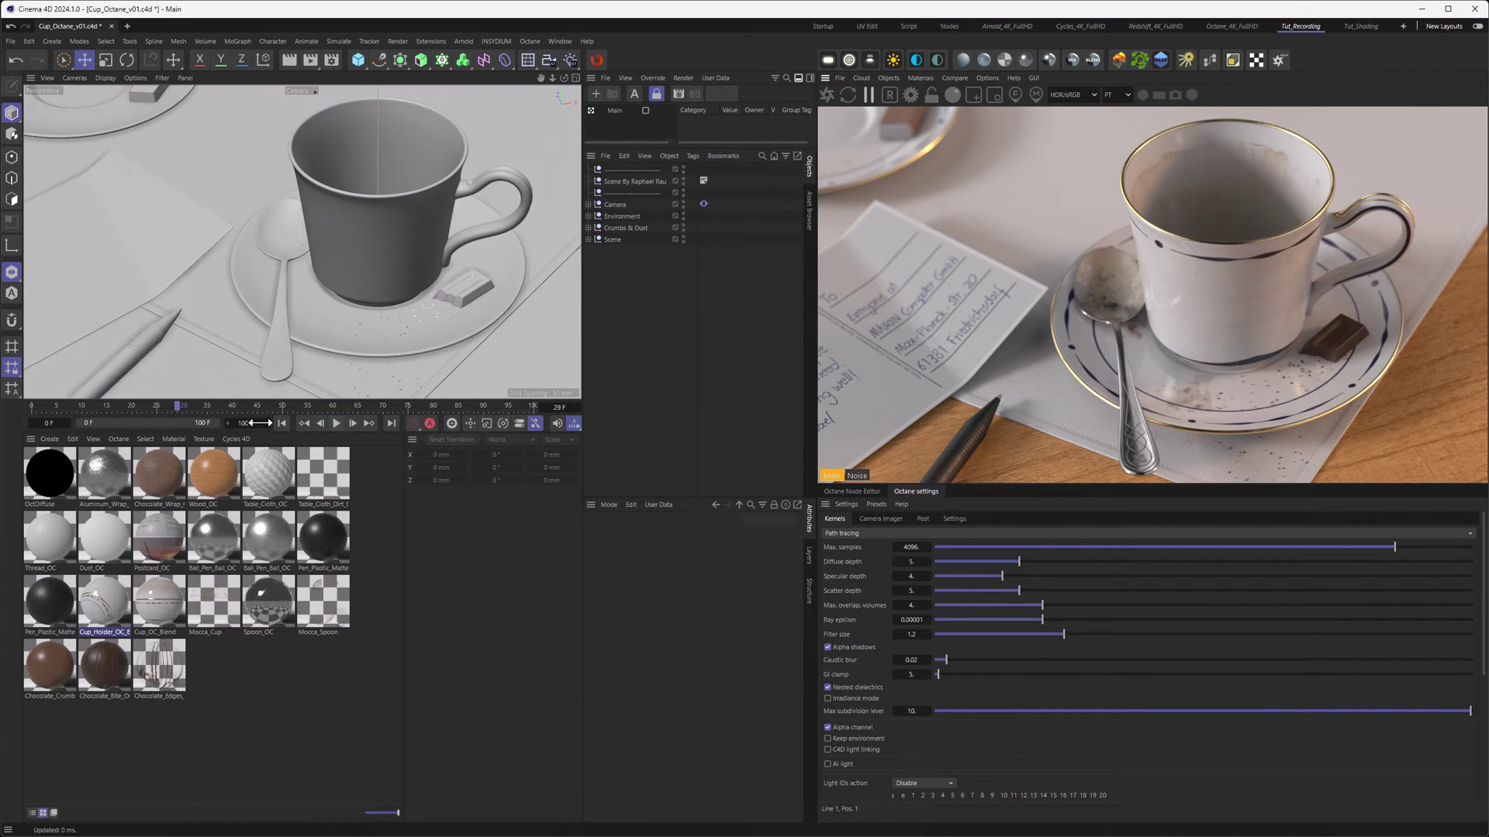
left_click(282, 424)
left_click(704, 204)
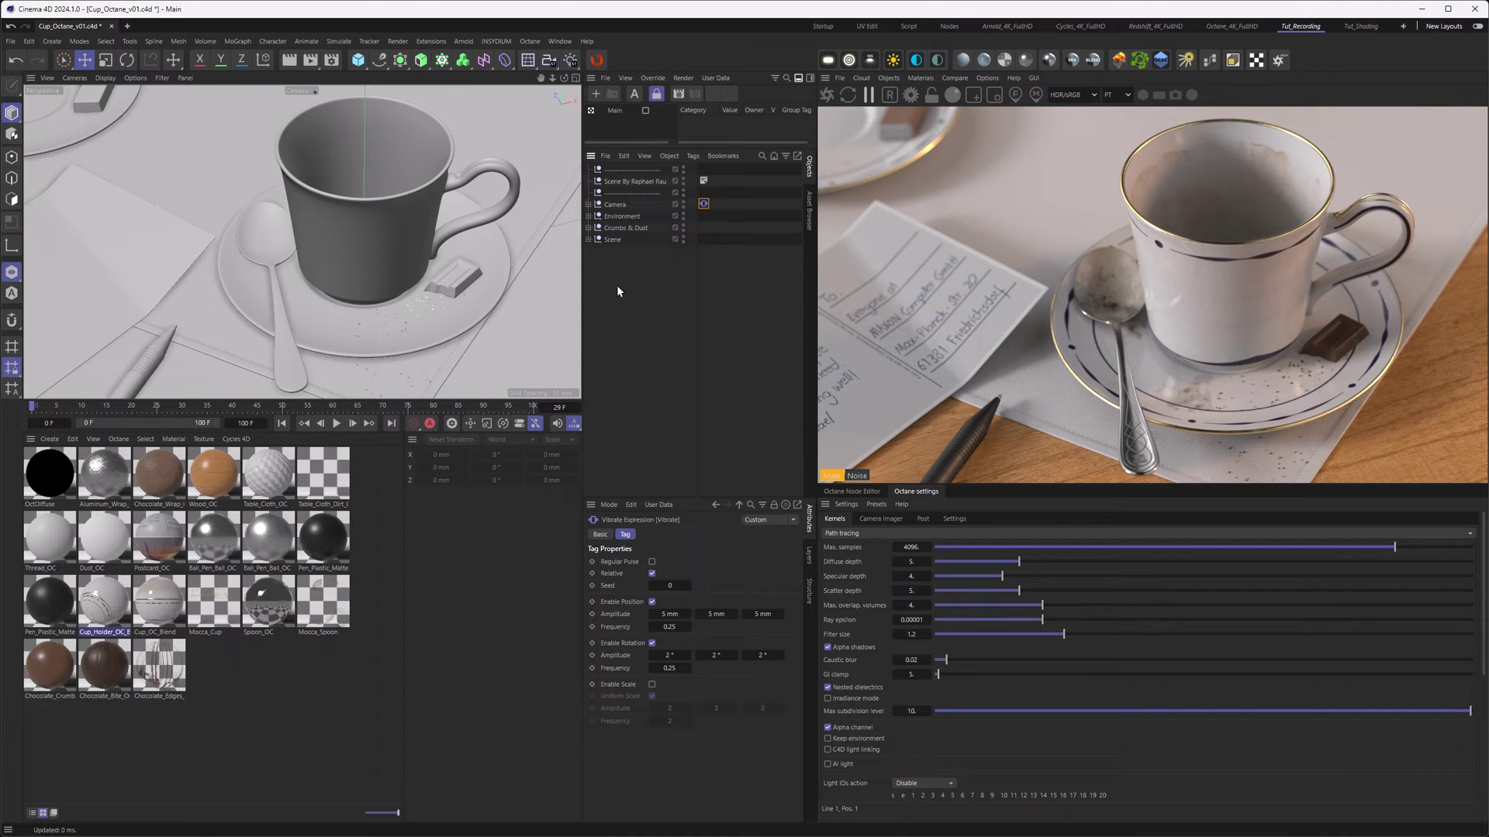
left_click(556, 42)
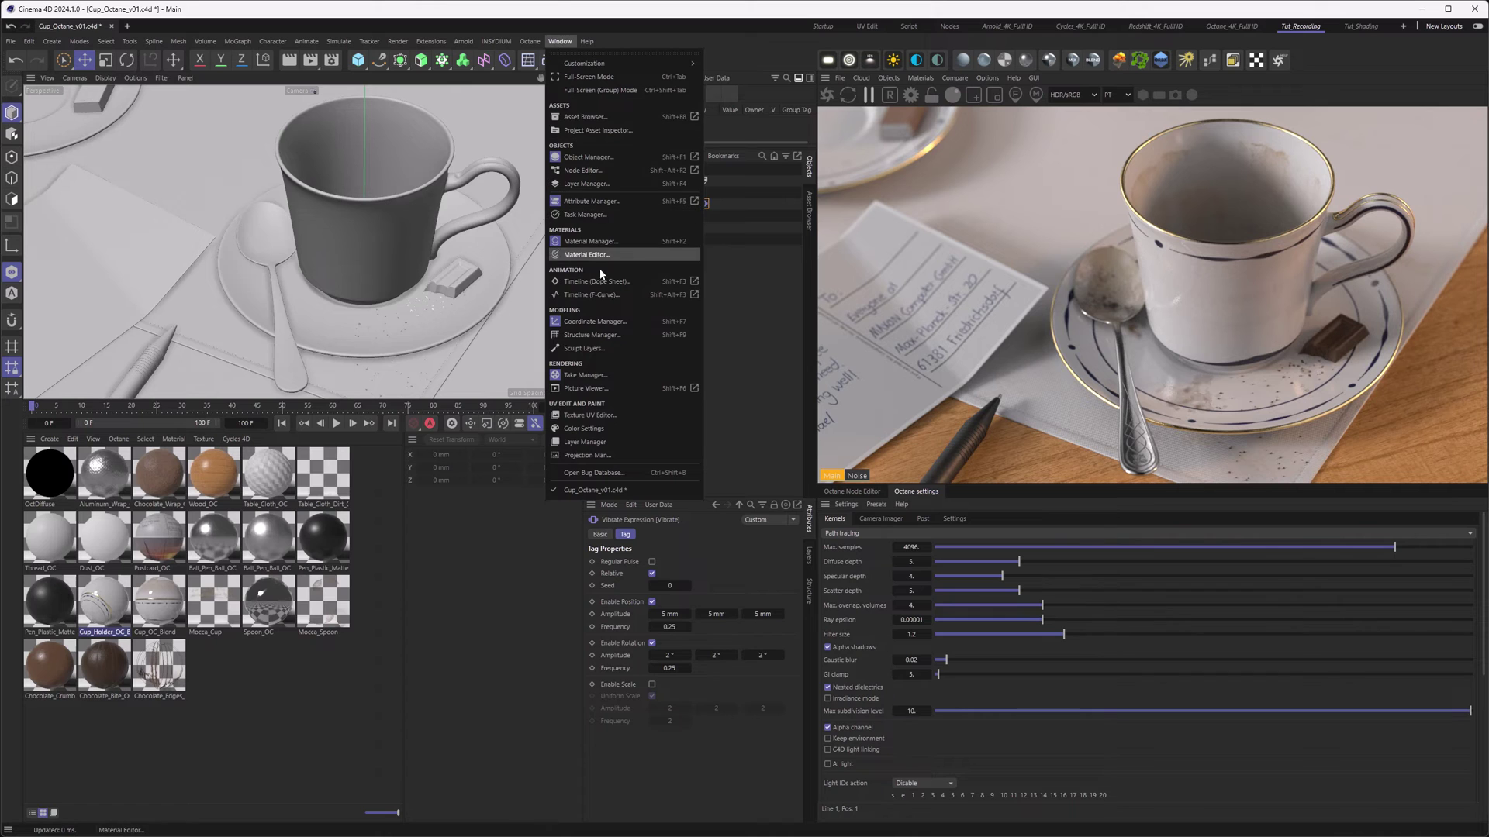
left_click(602, 294)
- Reposition and enlarge the F-Curve timeline window, then reopen it with Shift+F3
left_click_drag(633, 397, 586, 132)
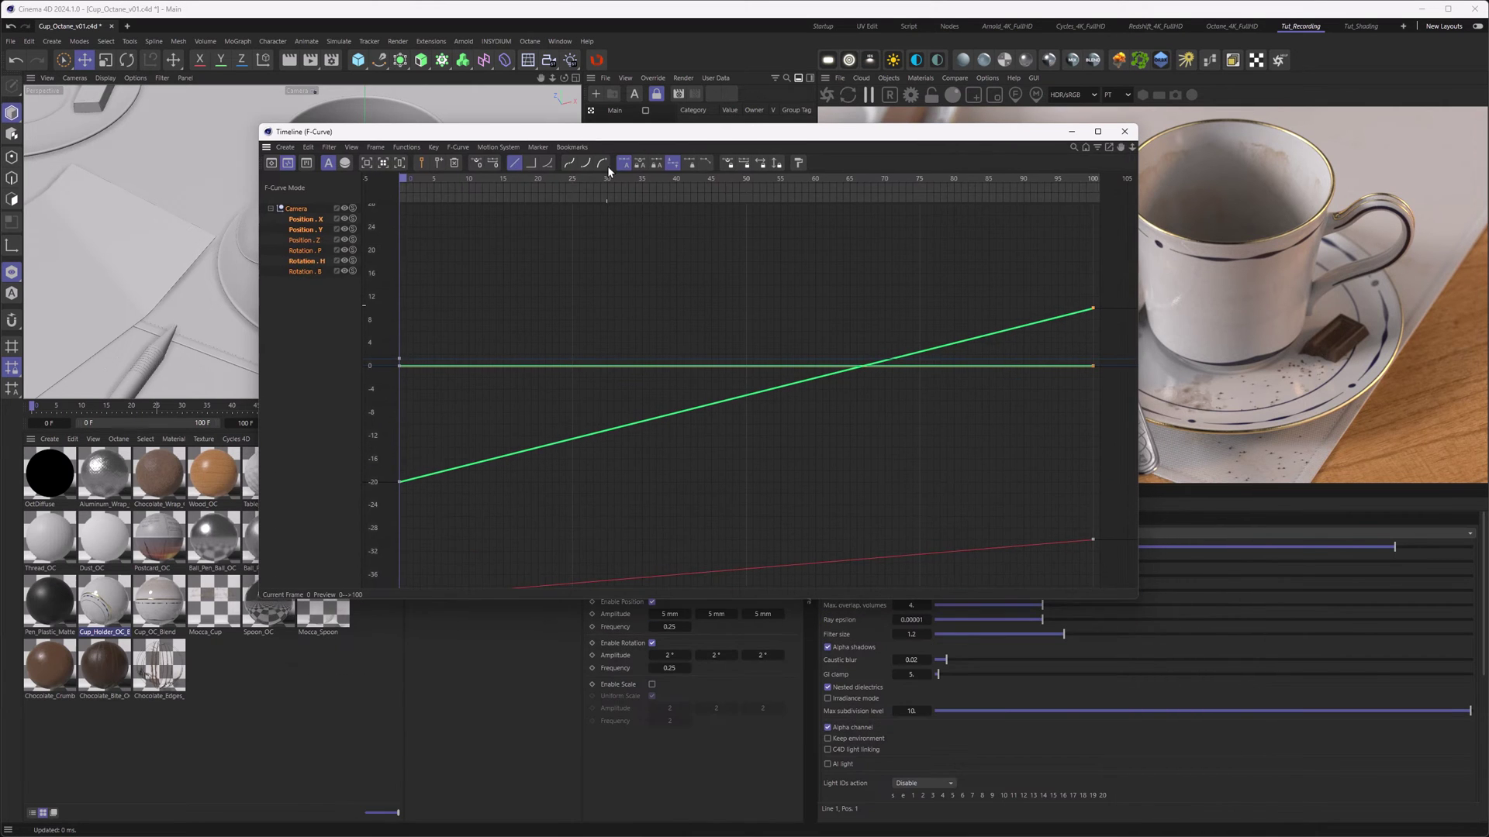
left_click_drag(1134, 601, 1351, 690)
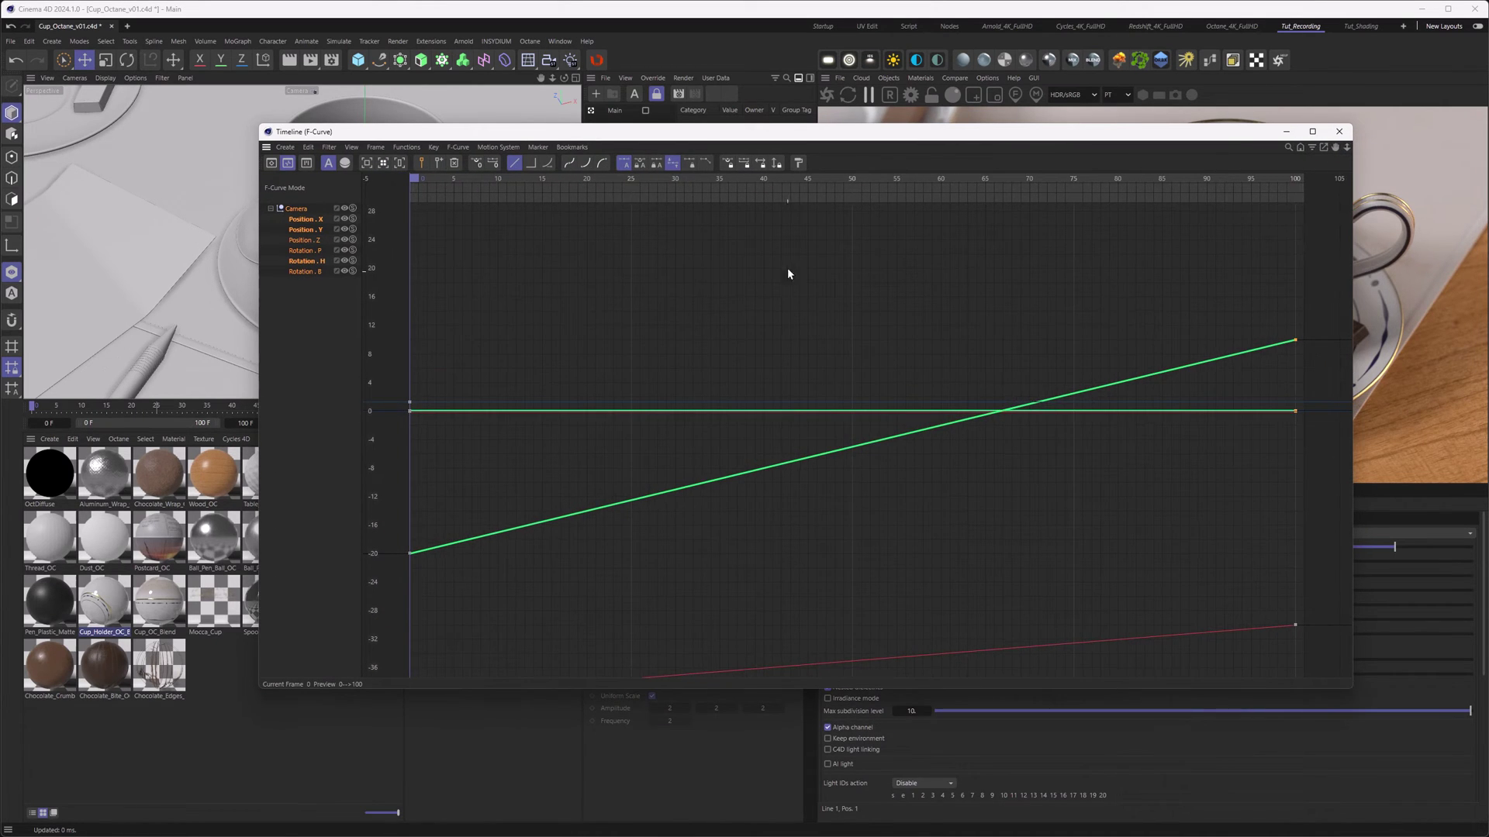
left_click(1339, 131)
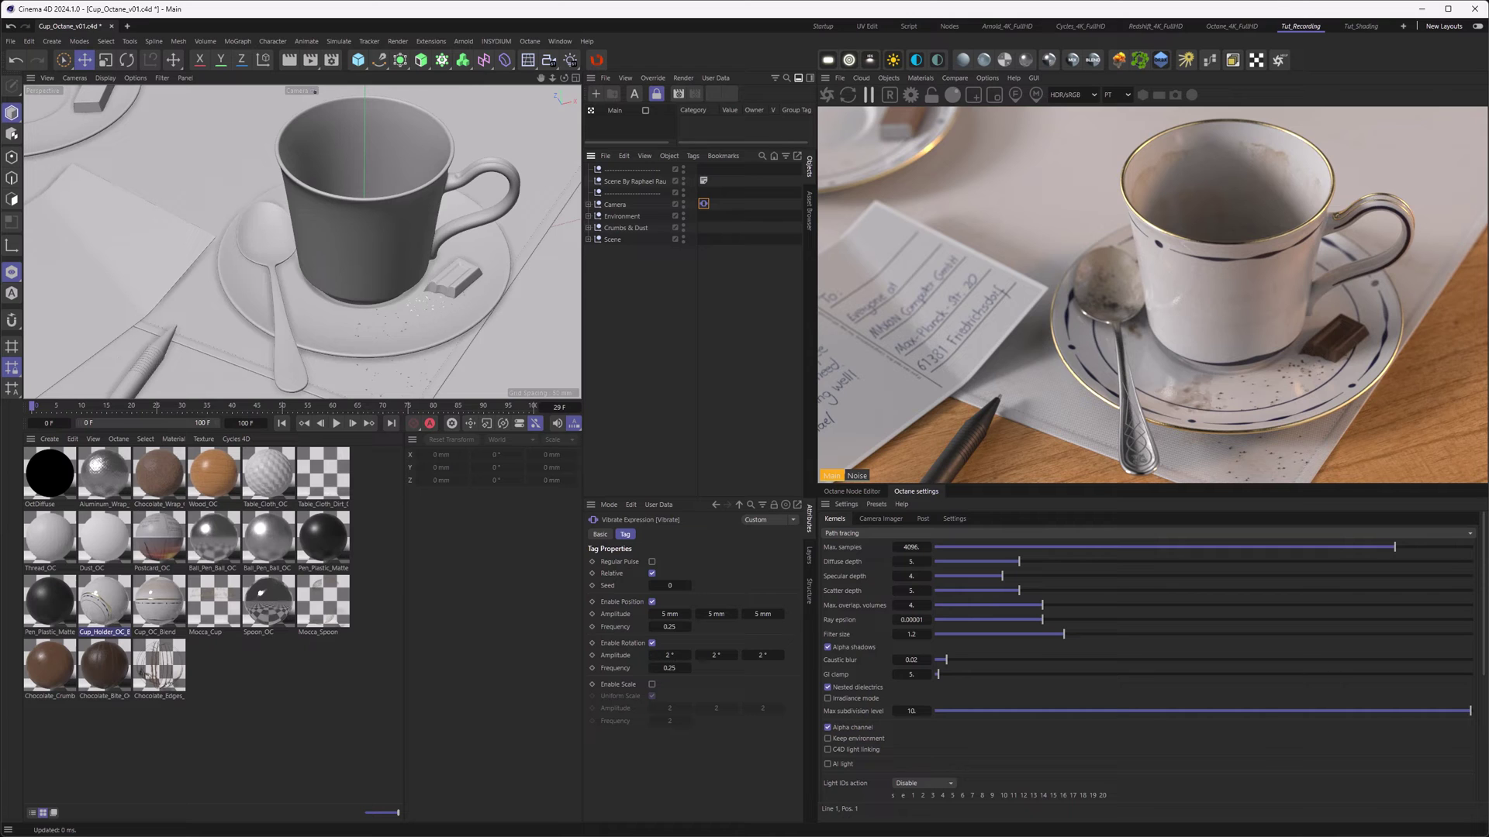
key("shift+F3")
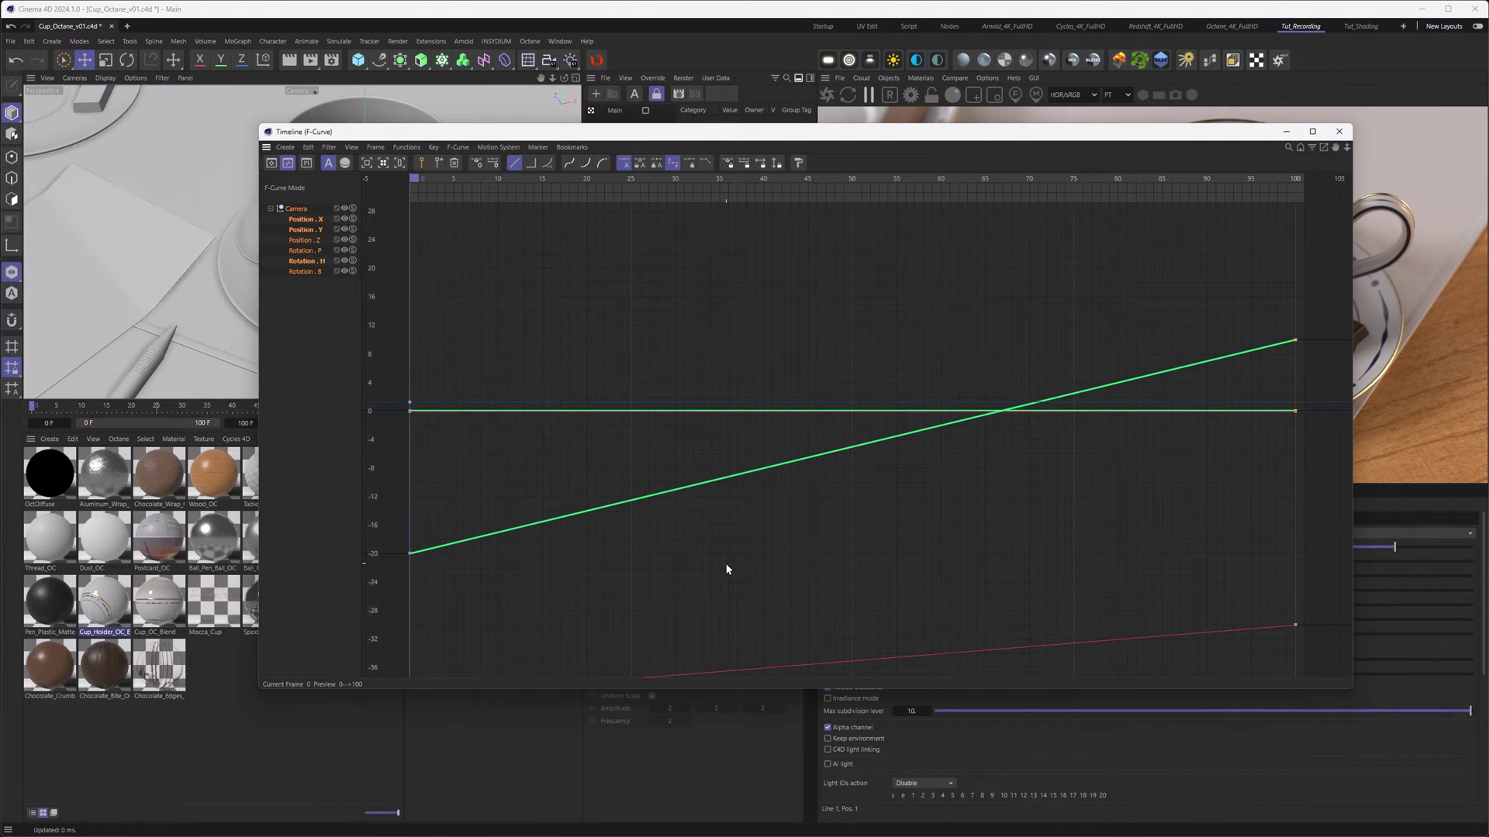
- Bake the Camera into a Camera (Copy) with position and rotation keys over frames 0–100
left_click(407, 147)
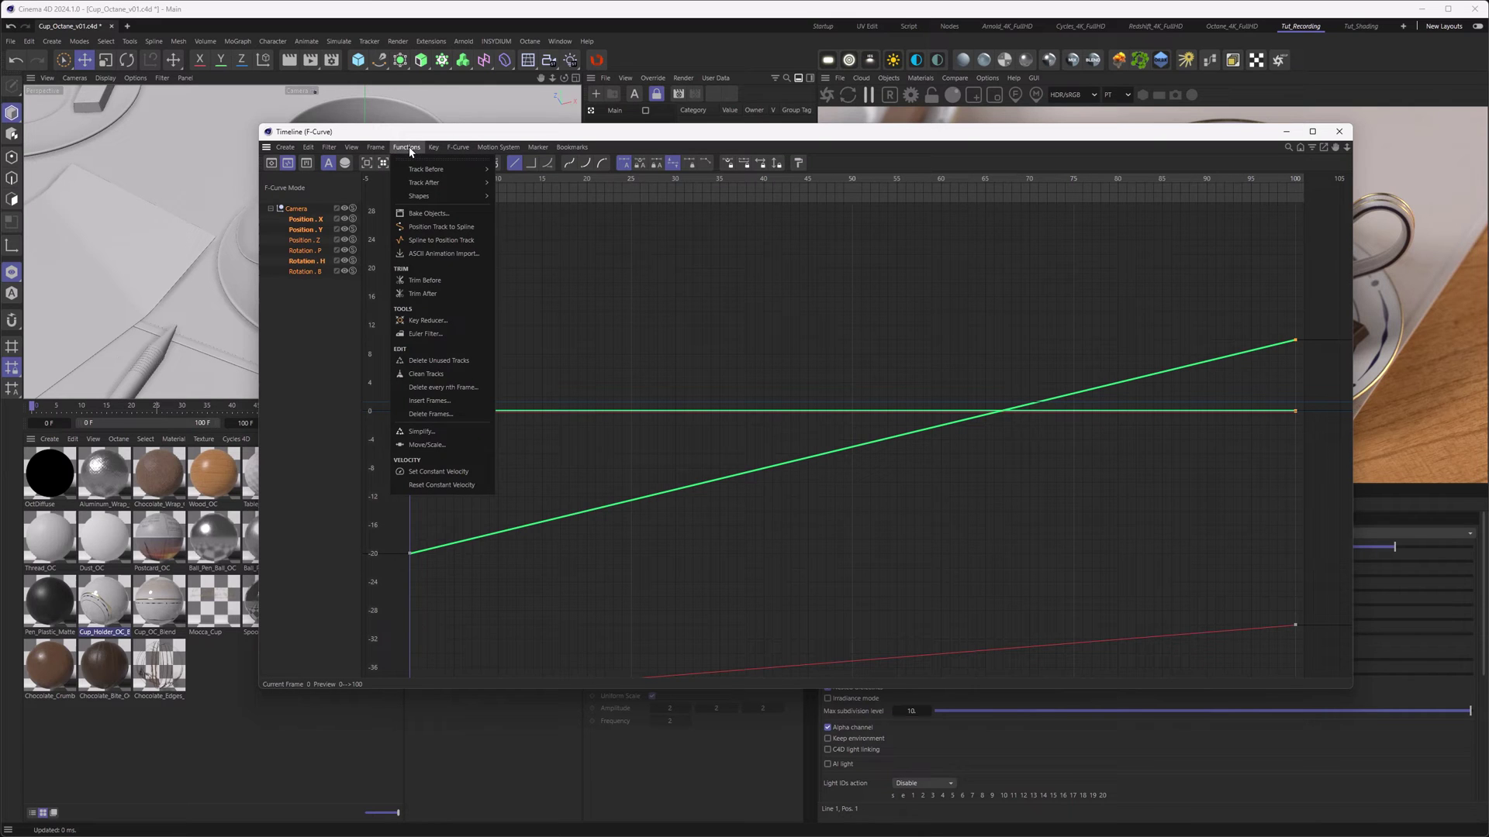
left_click(428, 214)
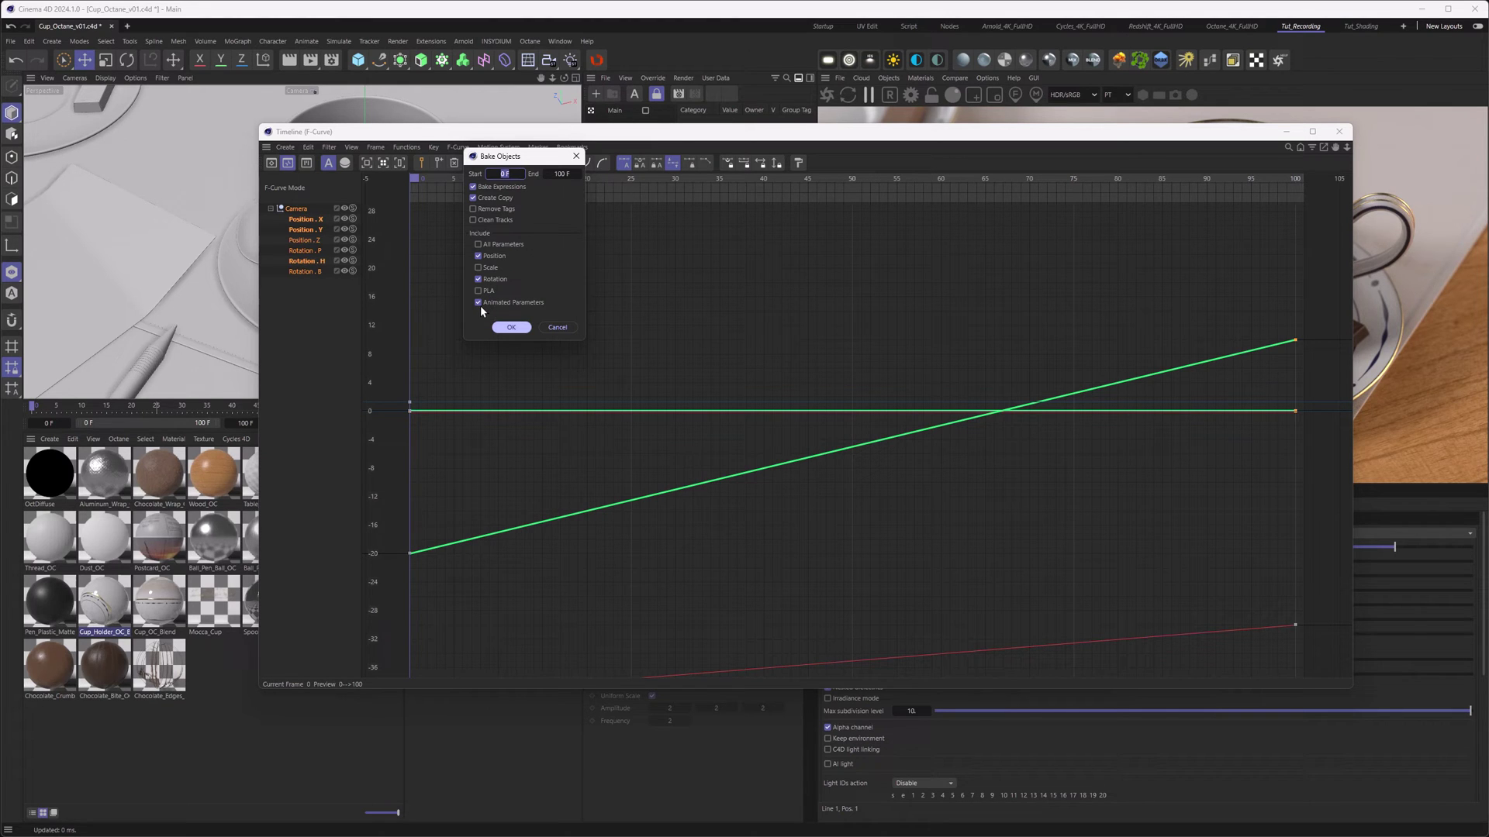
left_click(511, 327)
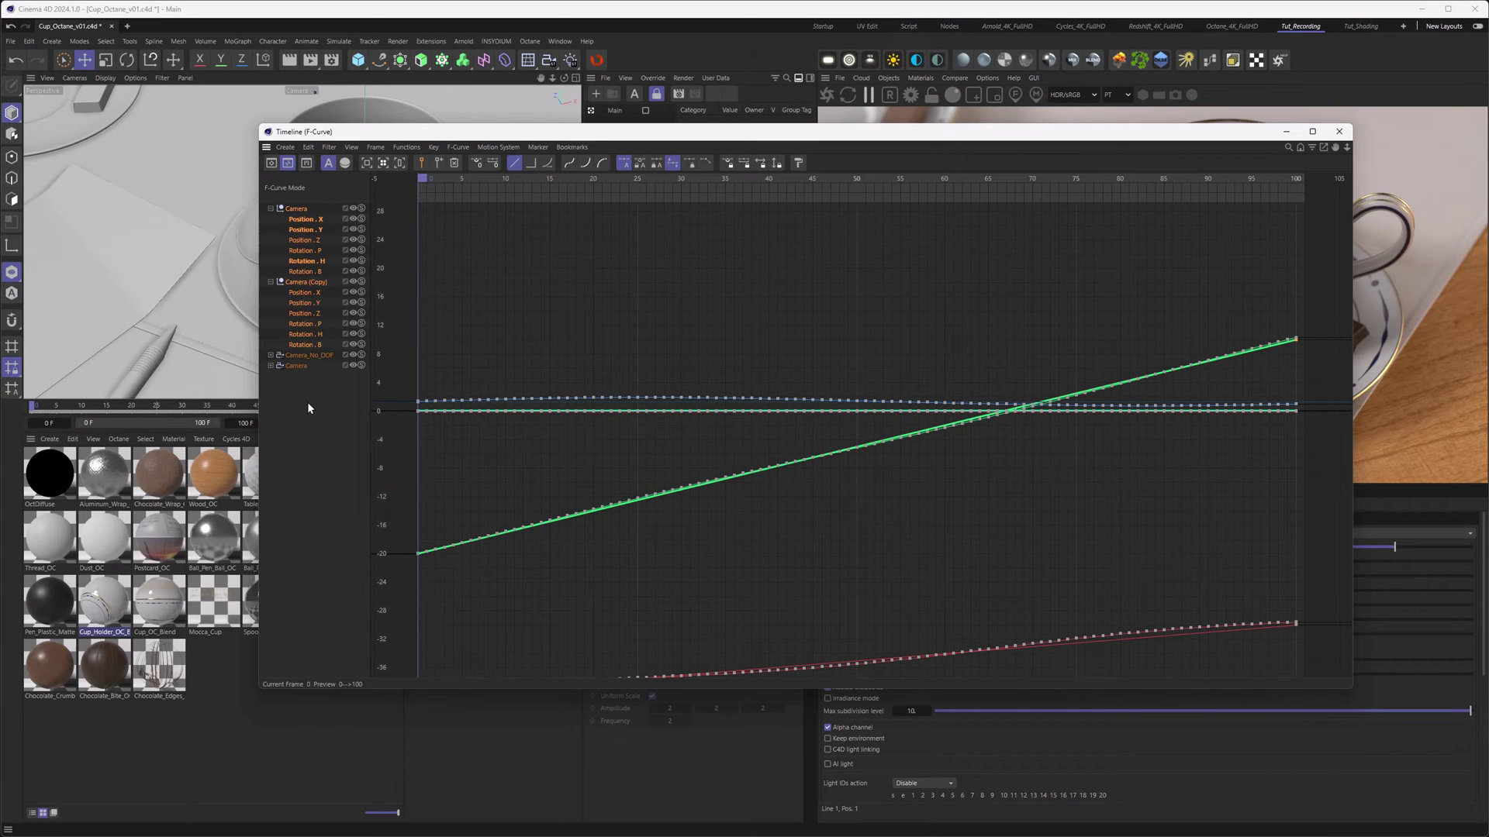
left_click_drag(309, 406, 291, 186)
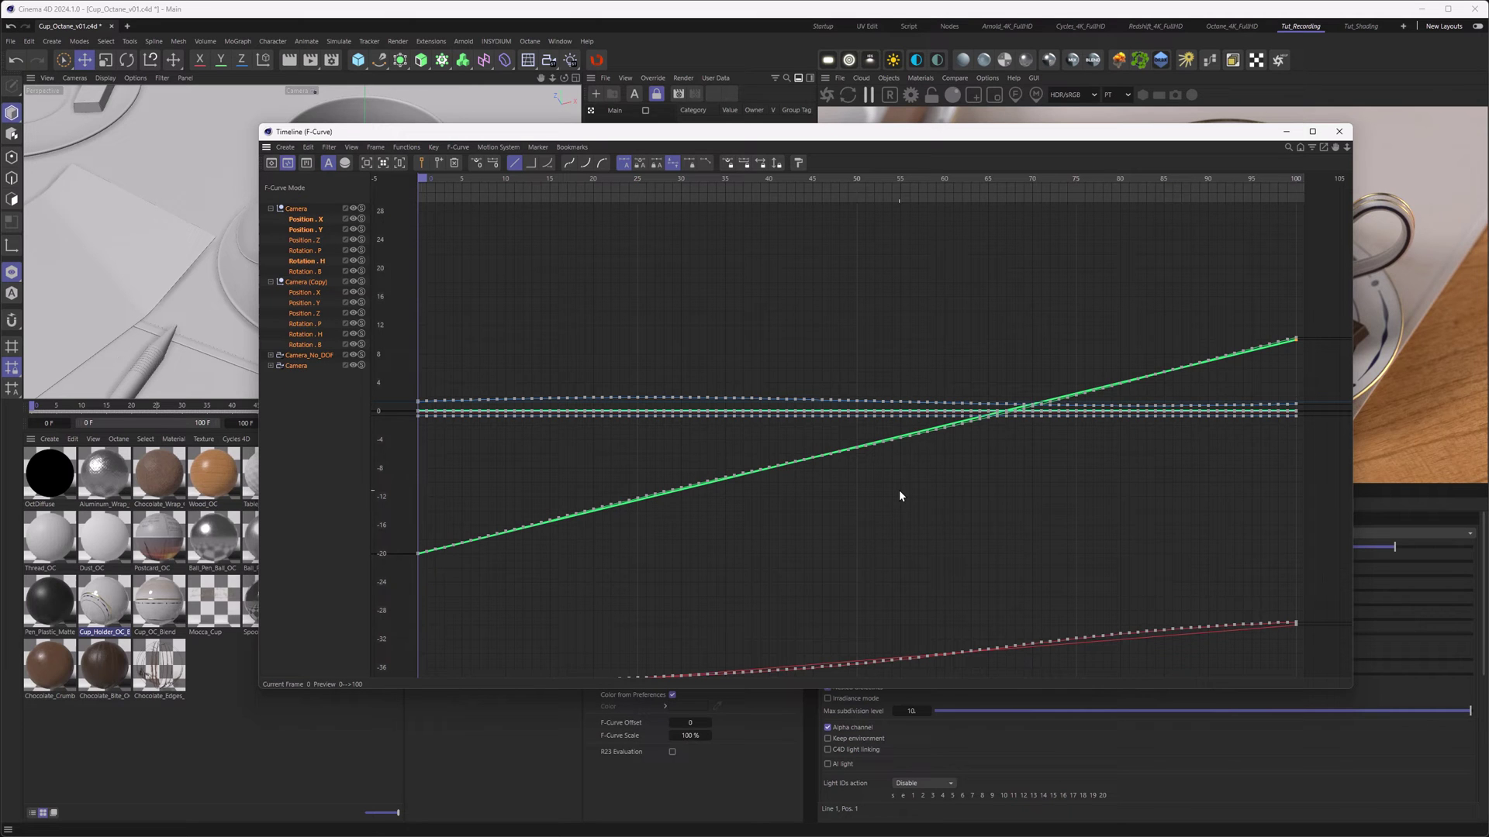
- Delete the Vibrate tag from Camera (Copy) and play the animation to check the baked motion
left_click(1339, 131)
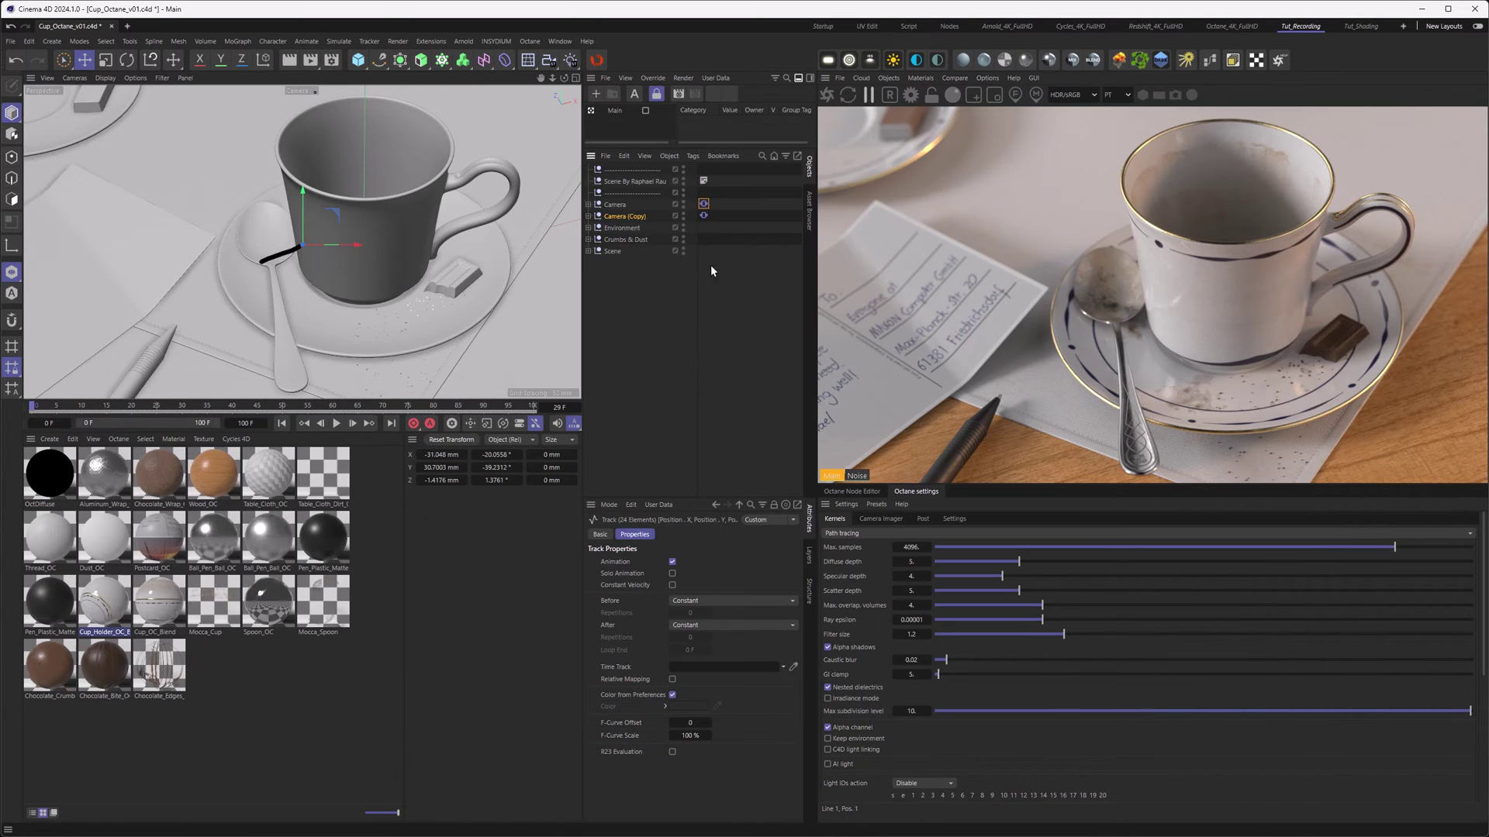
left_click(589, 217)
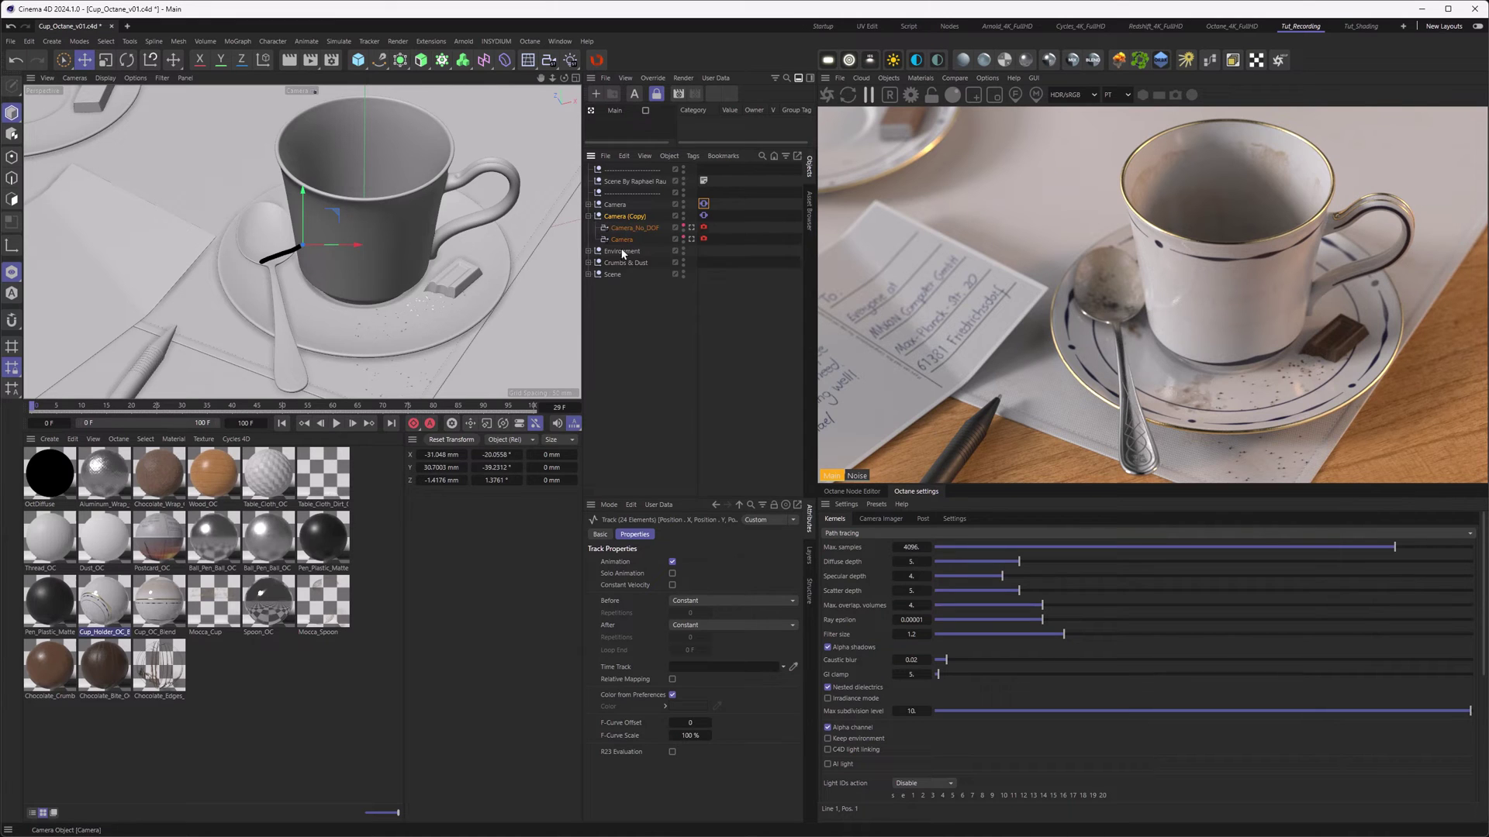
left_click(703, 215)
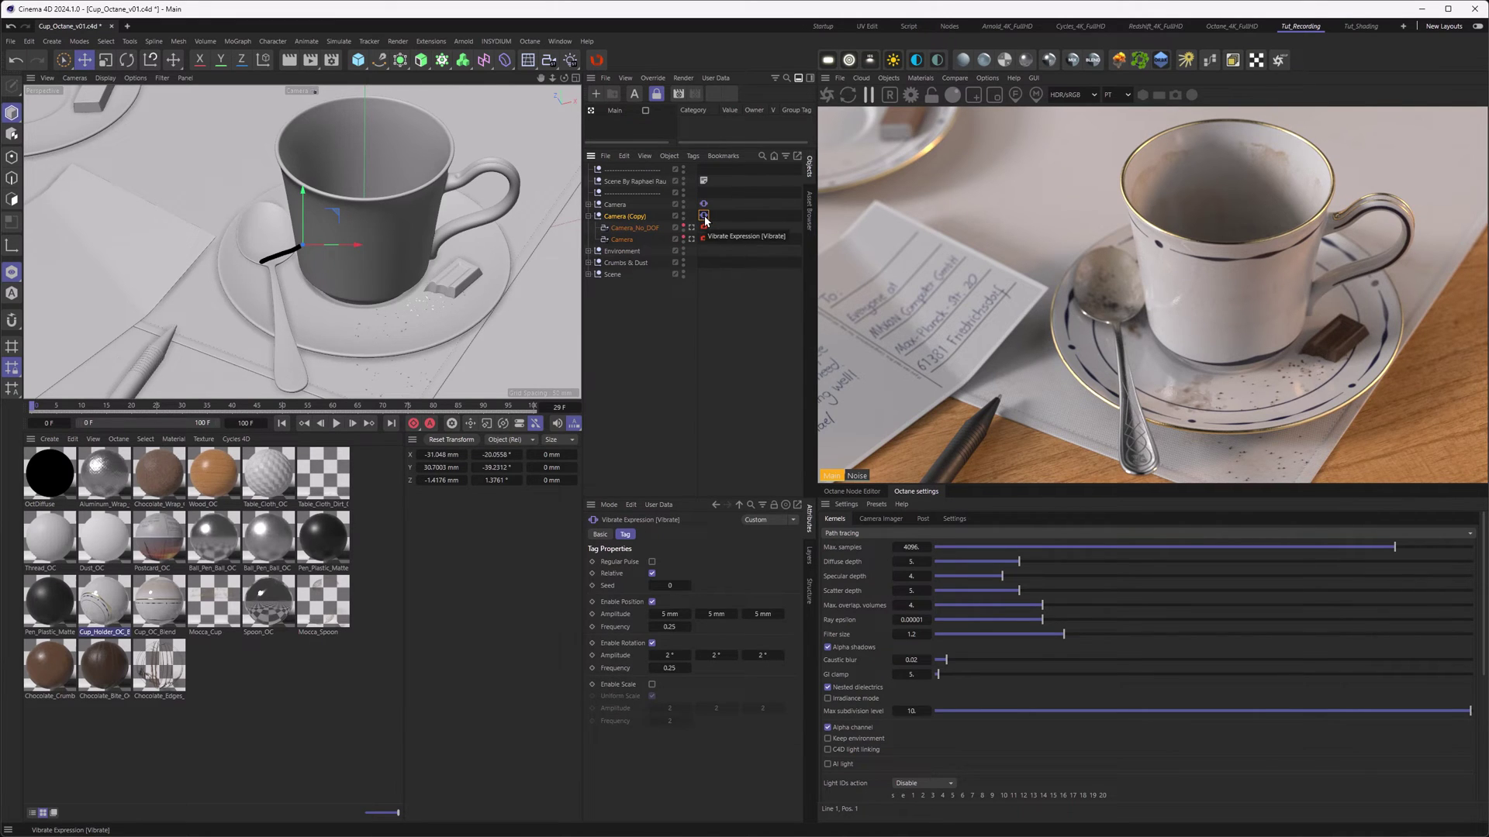
key("Delete")
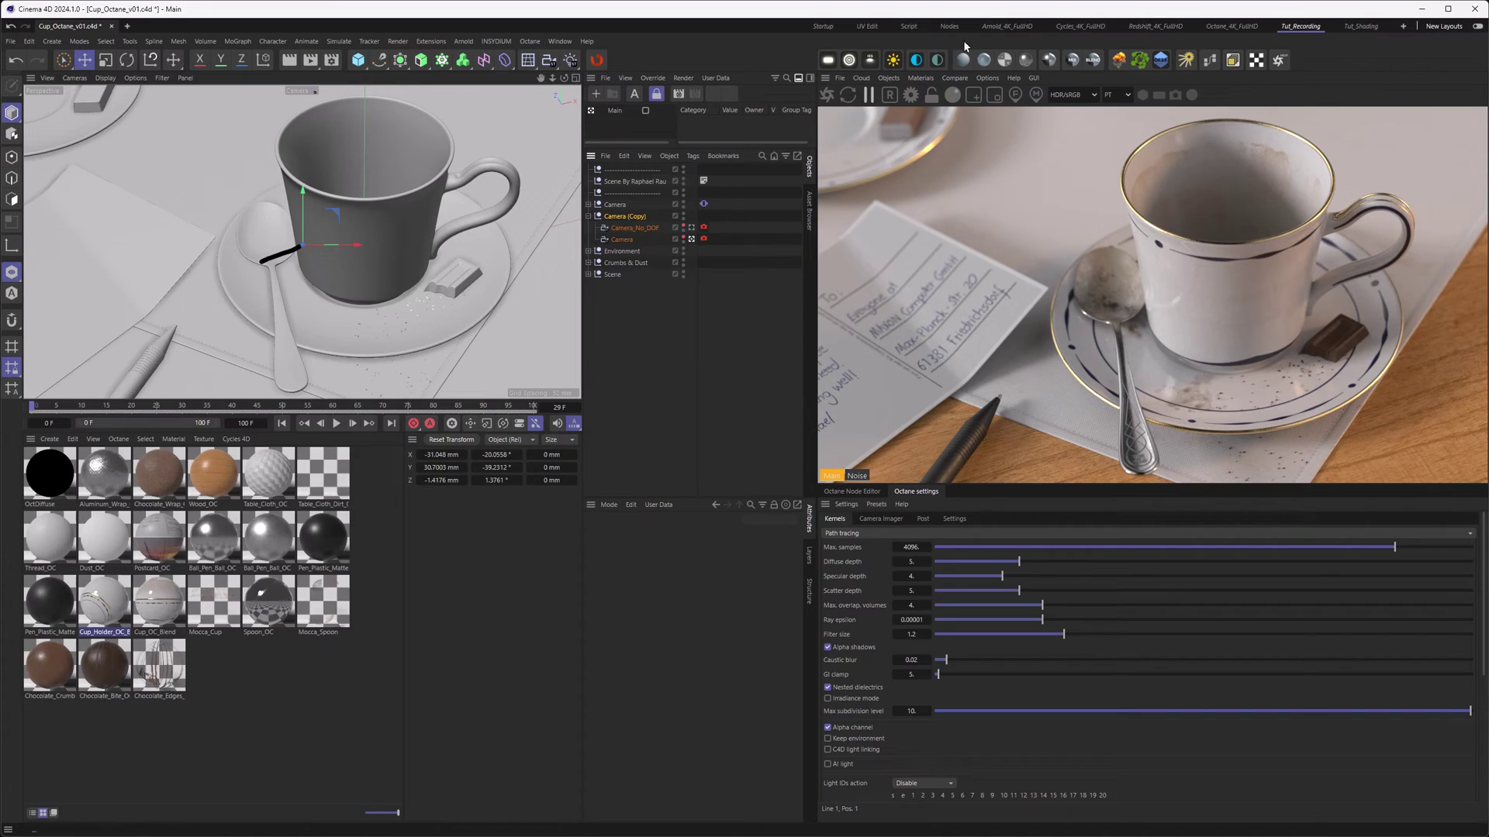
key("F8")
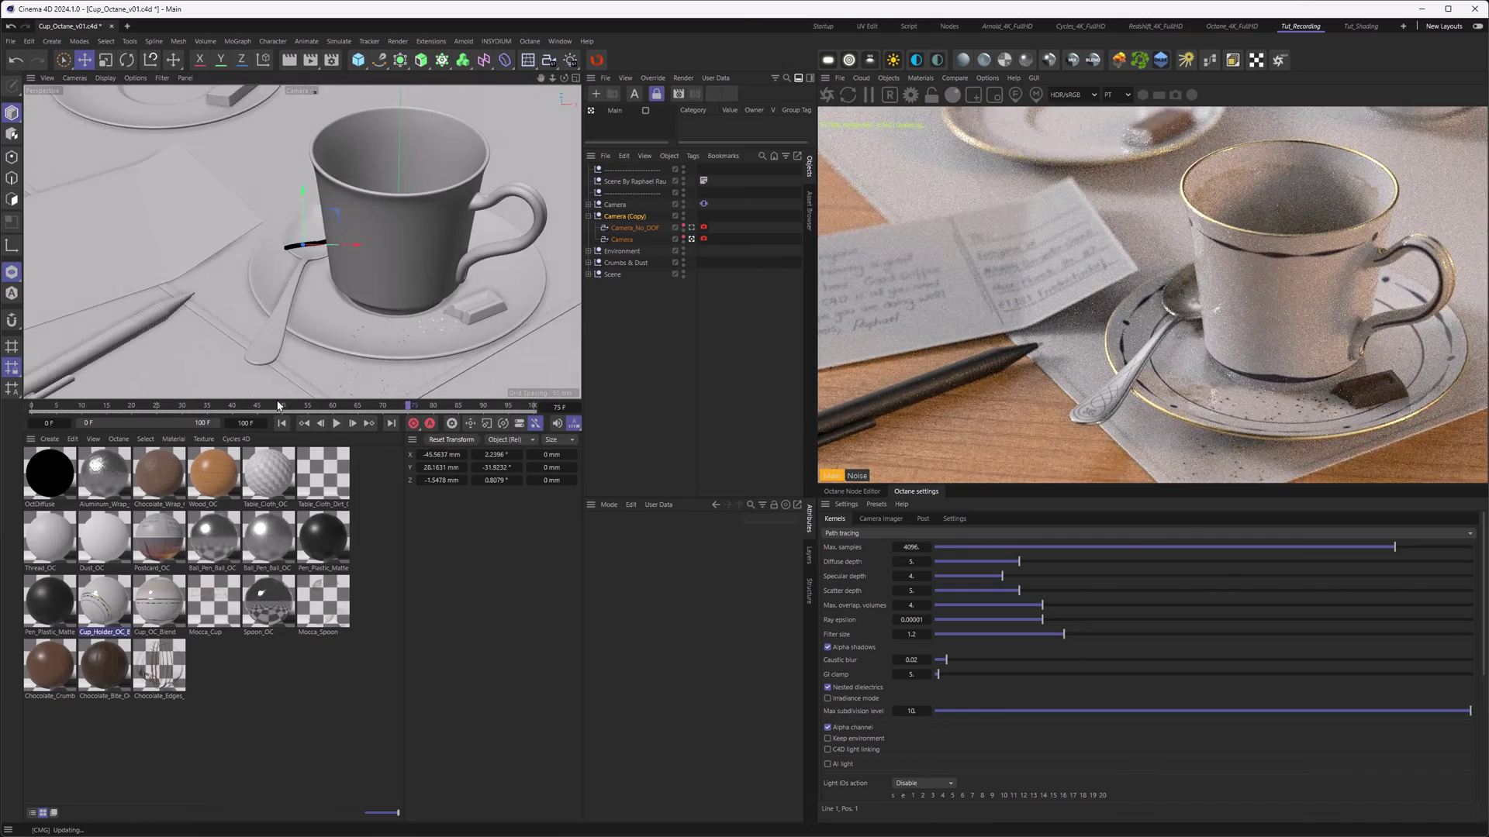
left_click(625, 315)
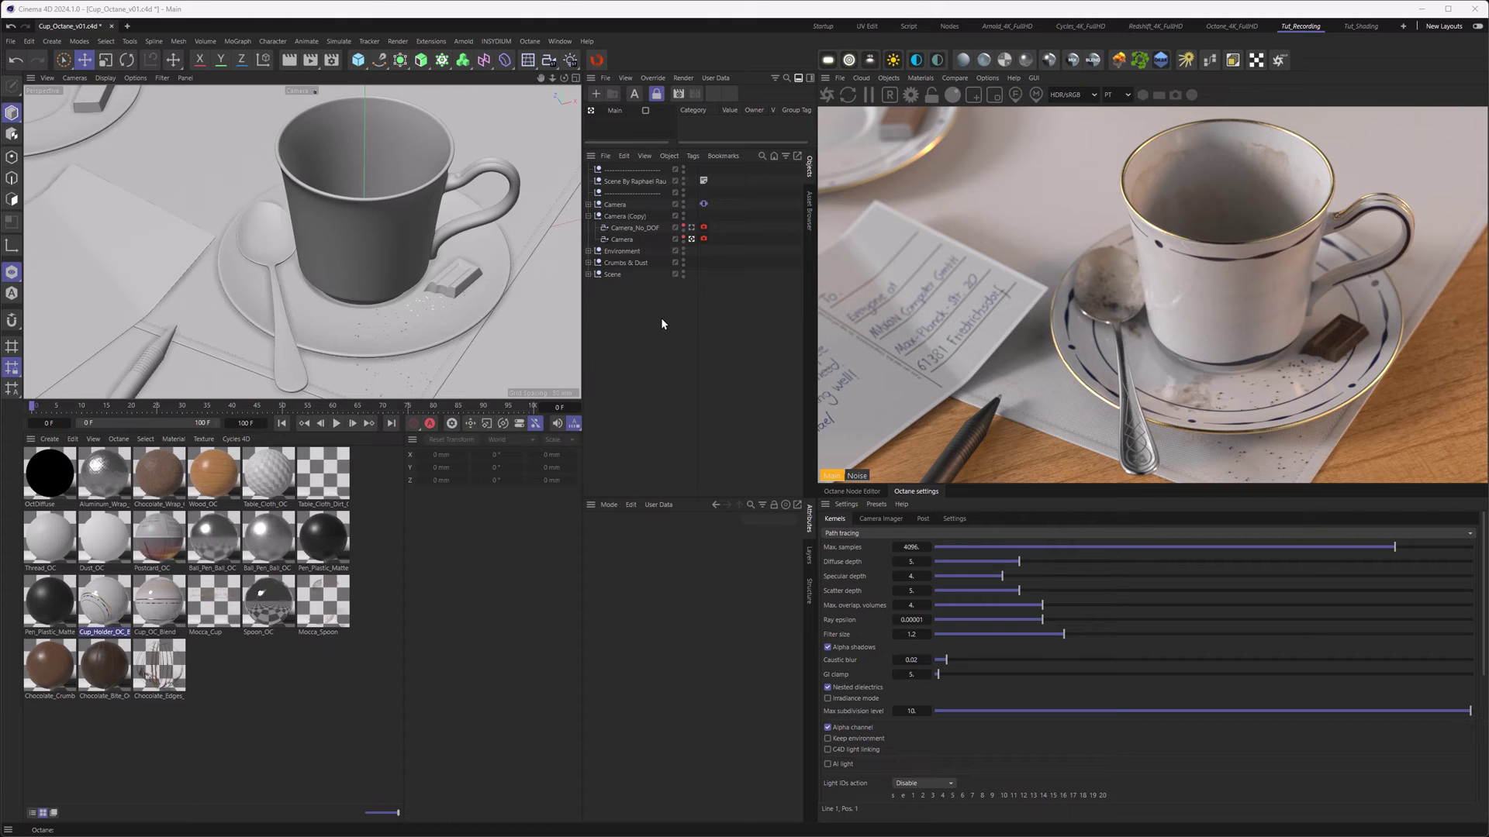
- Review the Octane Renderer Render AOV group output and the Save page in Render Settings
left_click(331, 60)
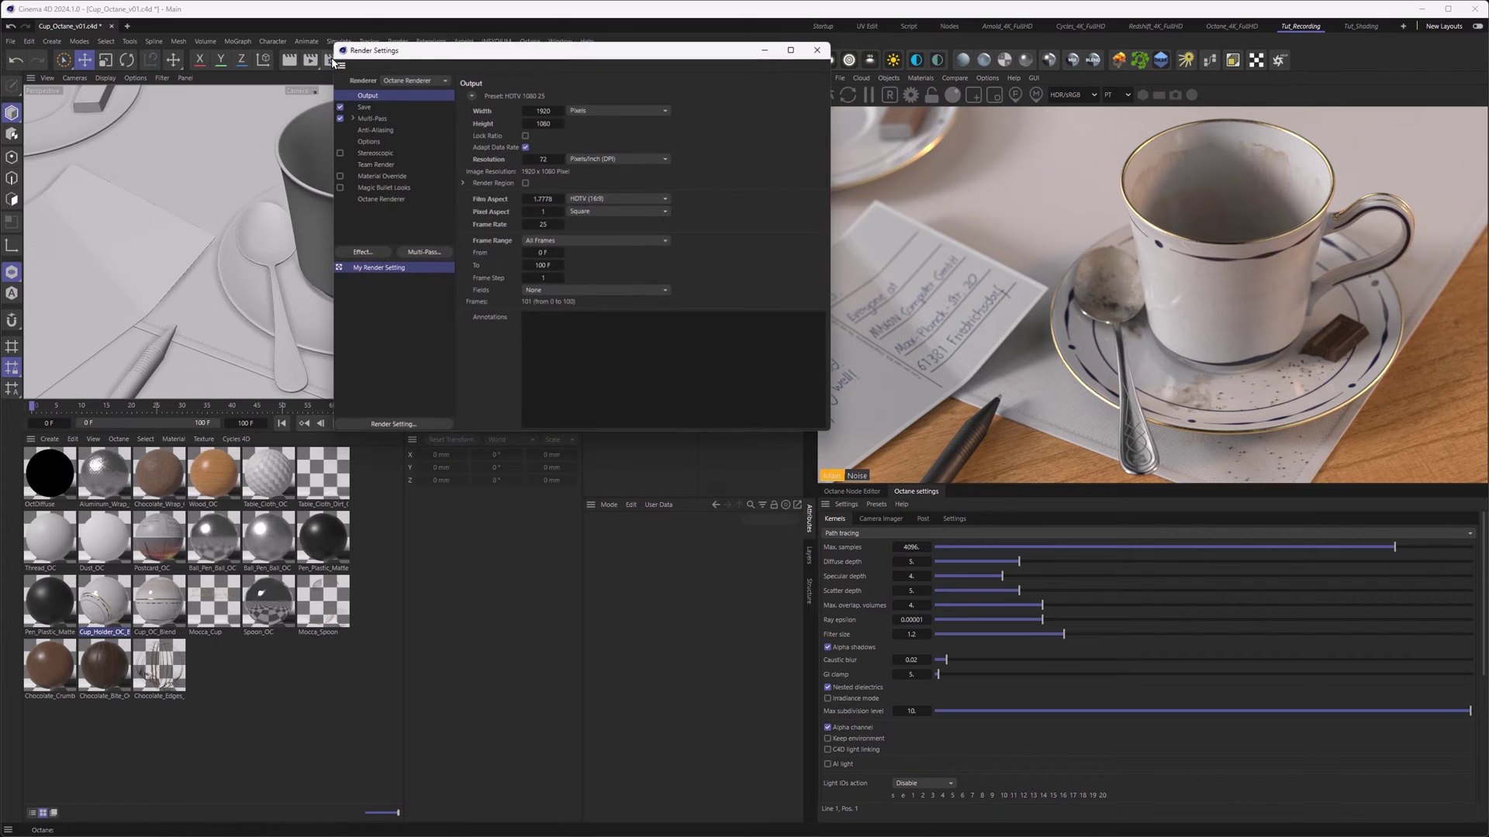
left_click_drag(391, 52, 420, 115)
left_click(417, 265)
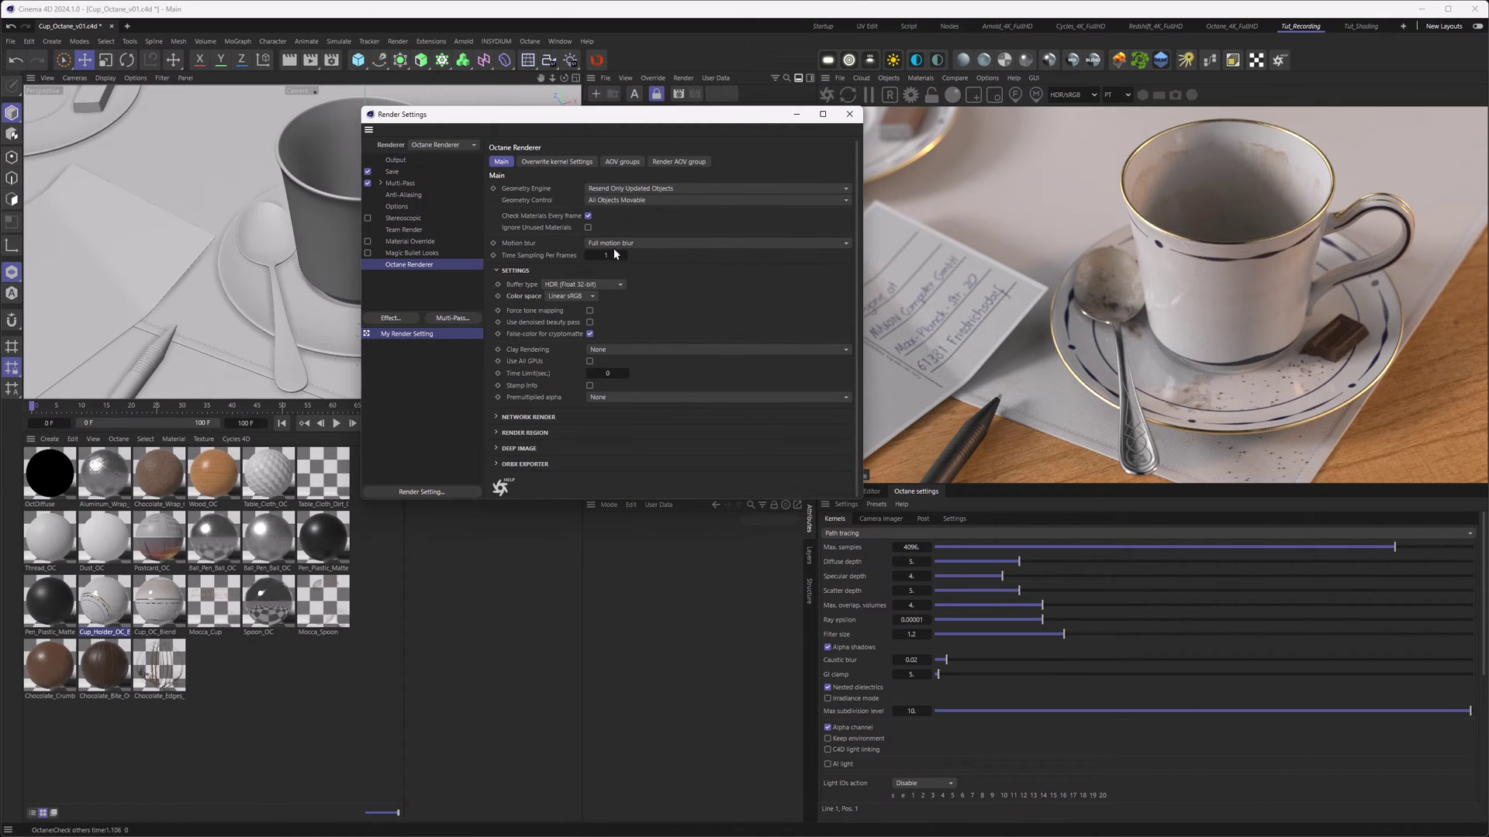
left_click(689, 159)
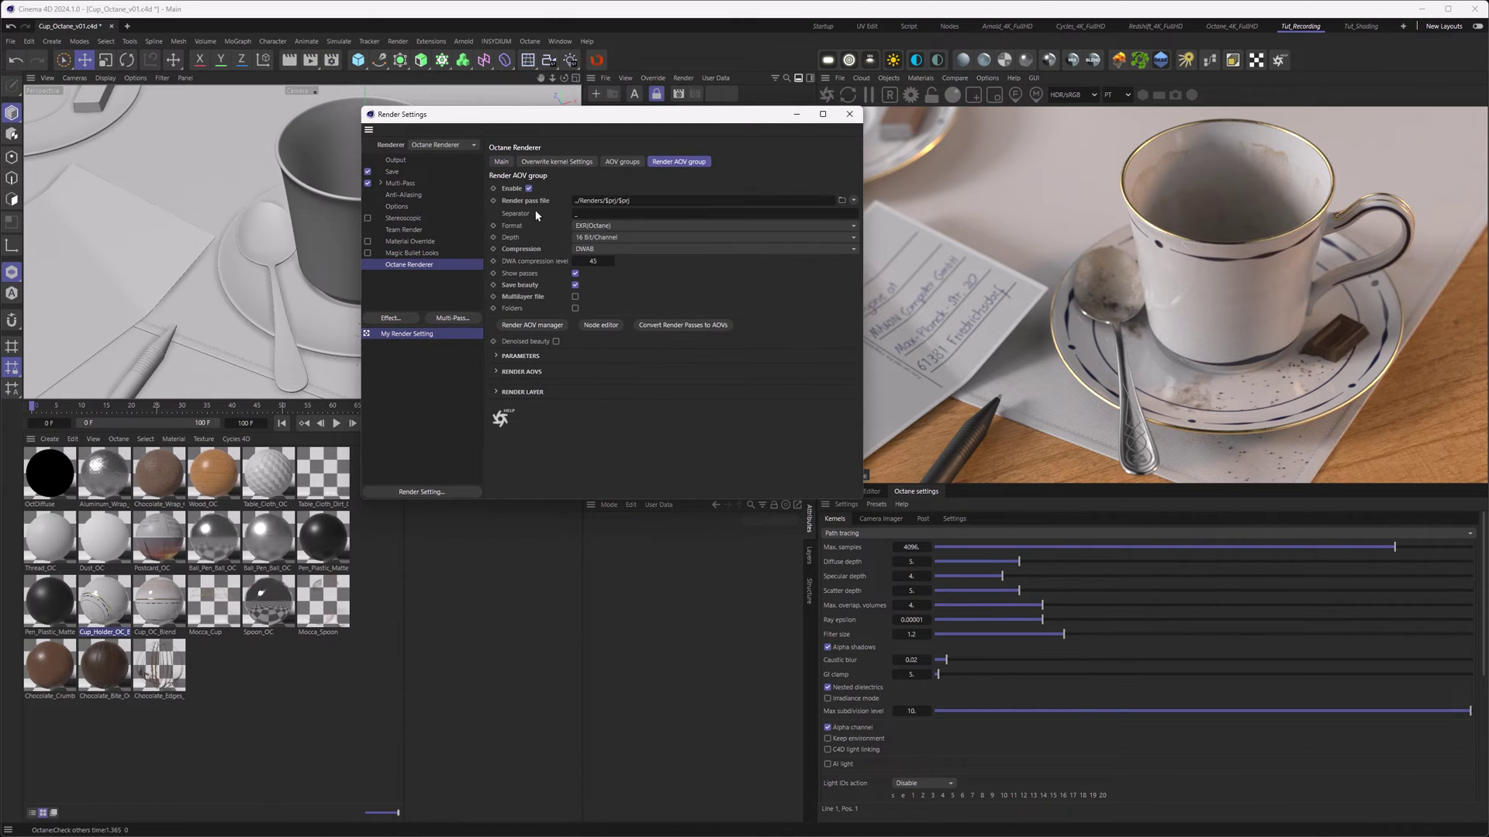
left_click(386, 172)
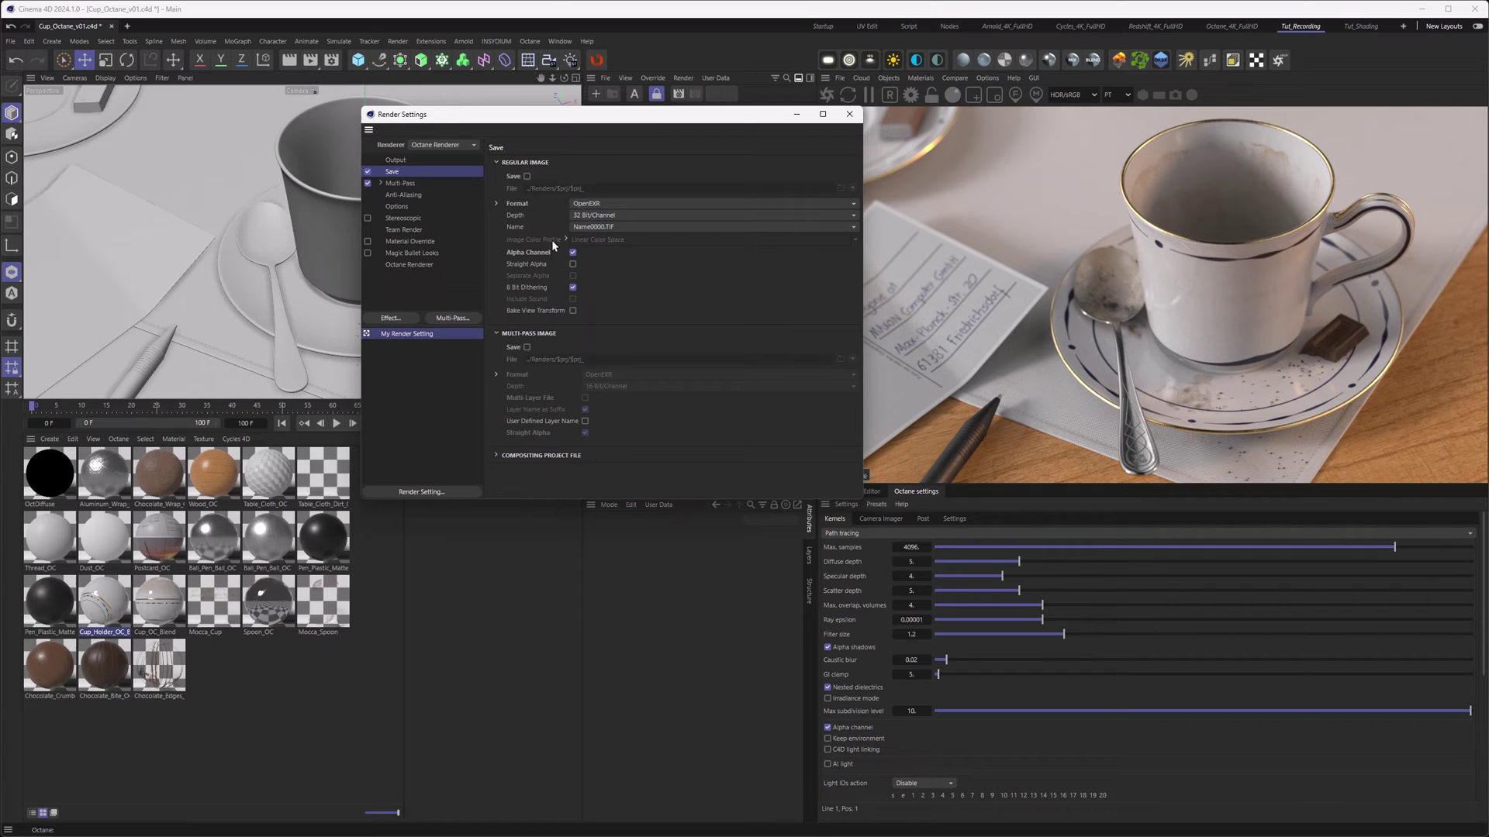
left_click(410, 265)
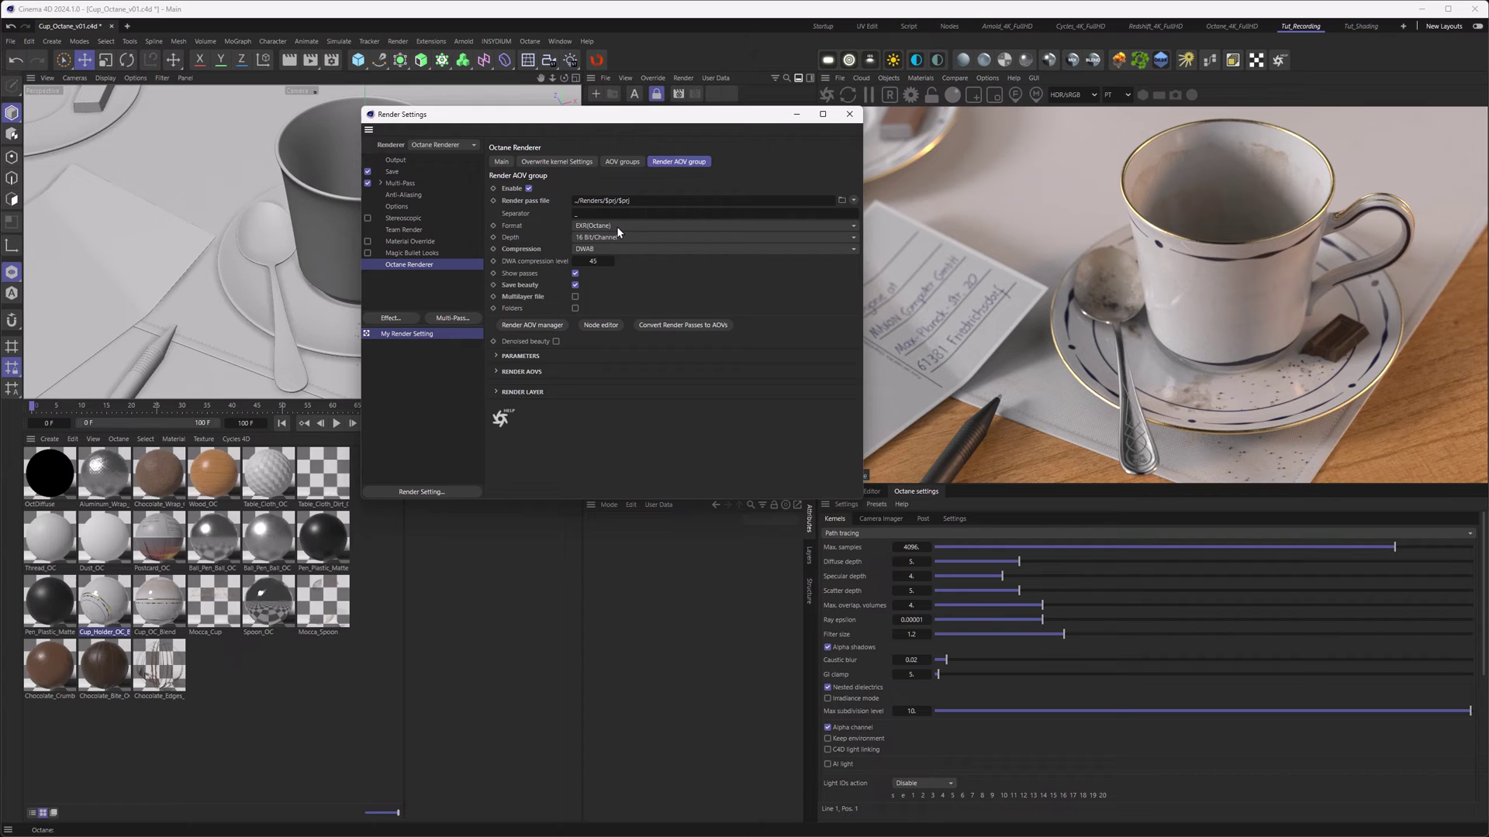
left_click(392, 171)
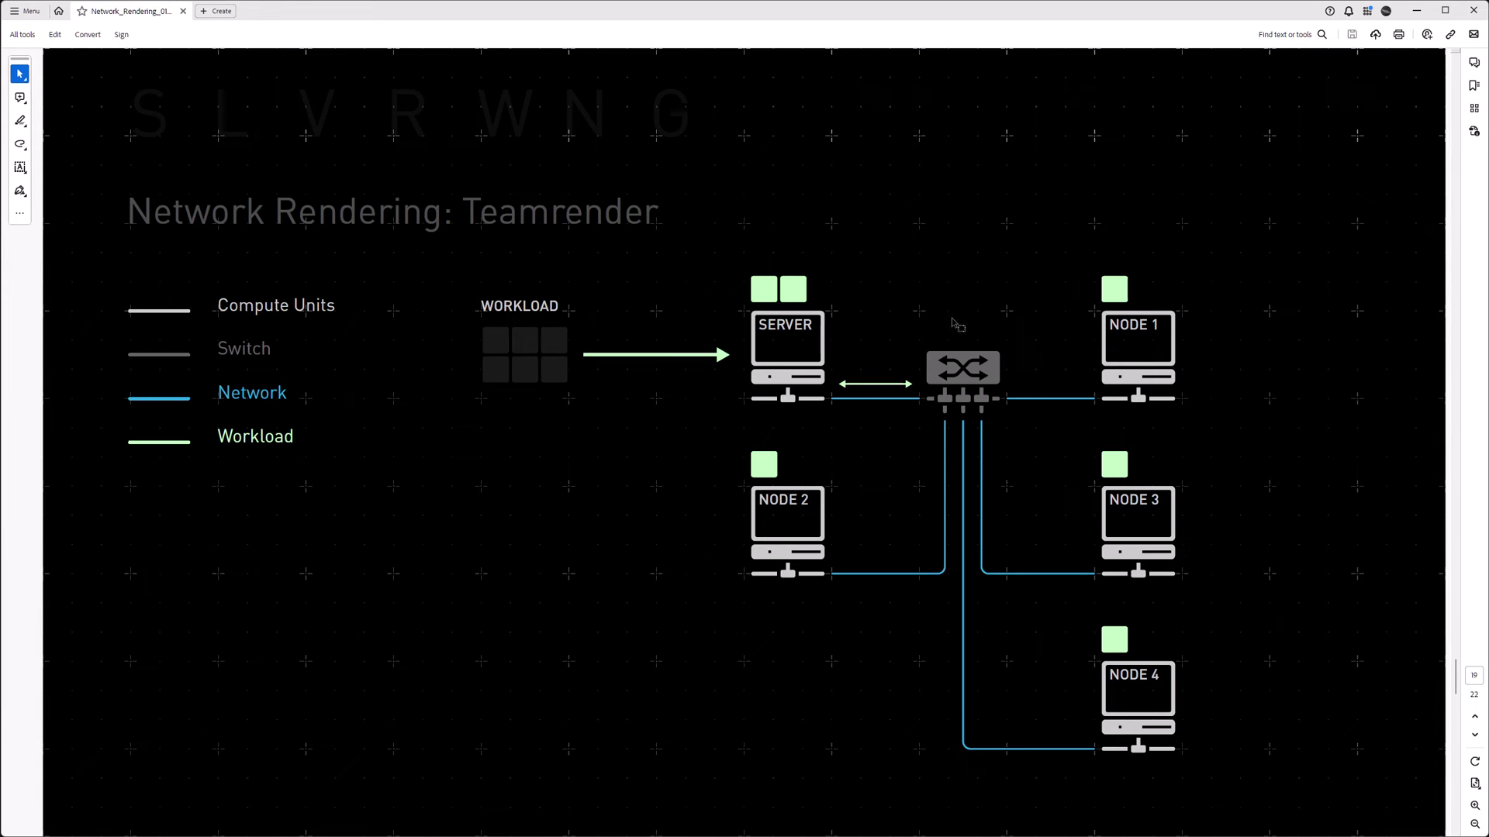
- Scroll the PDF down to the slide showing a shared folder at the server
scroll(801, 343, "down", 1)
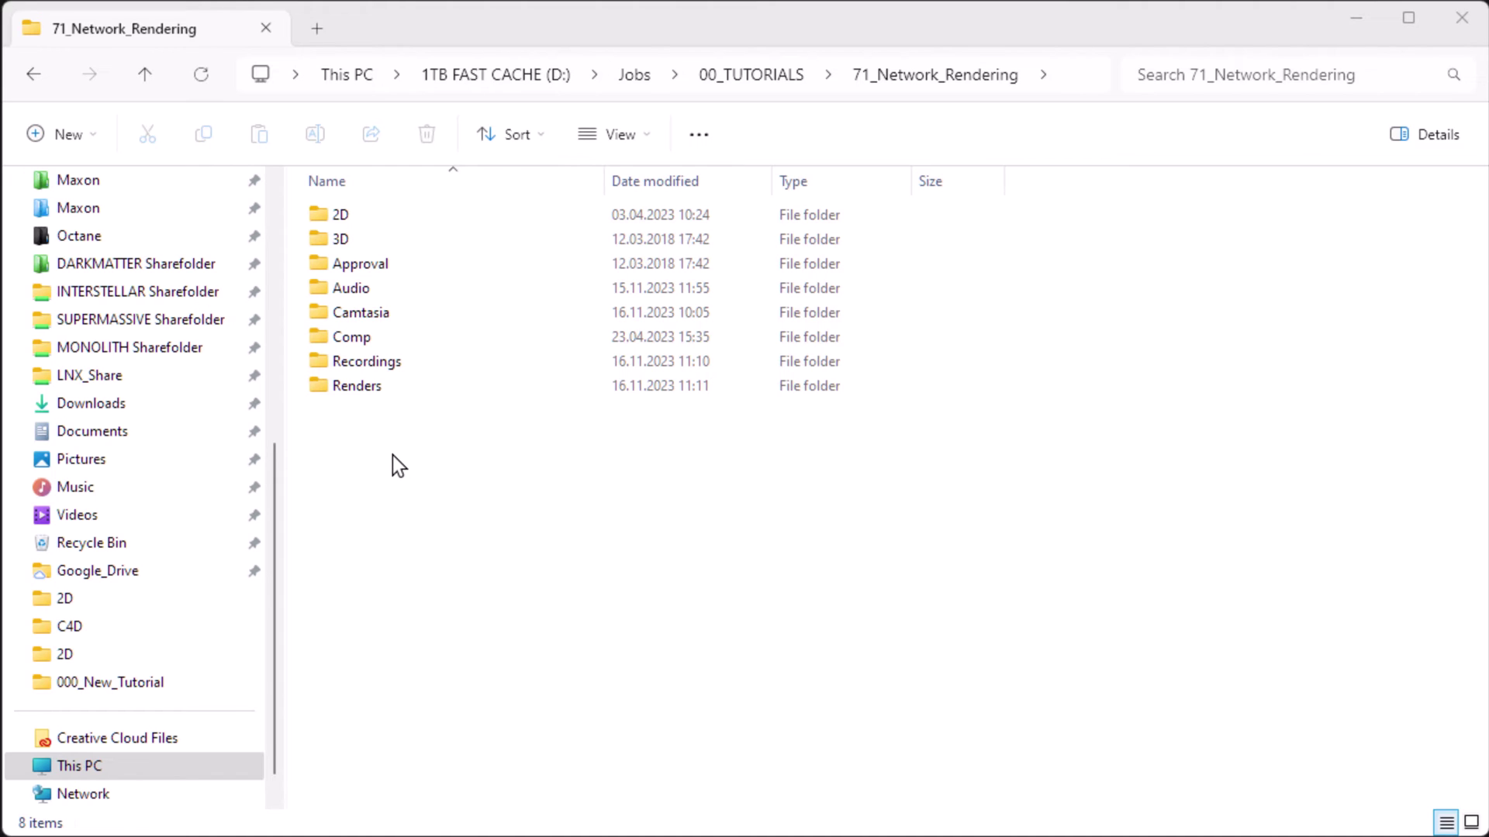
- Create a new folder named Octane_Net inside the Renders folder
double_click(362, 386)
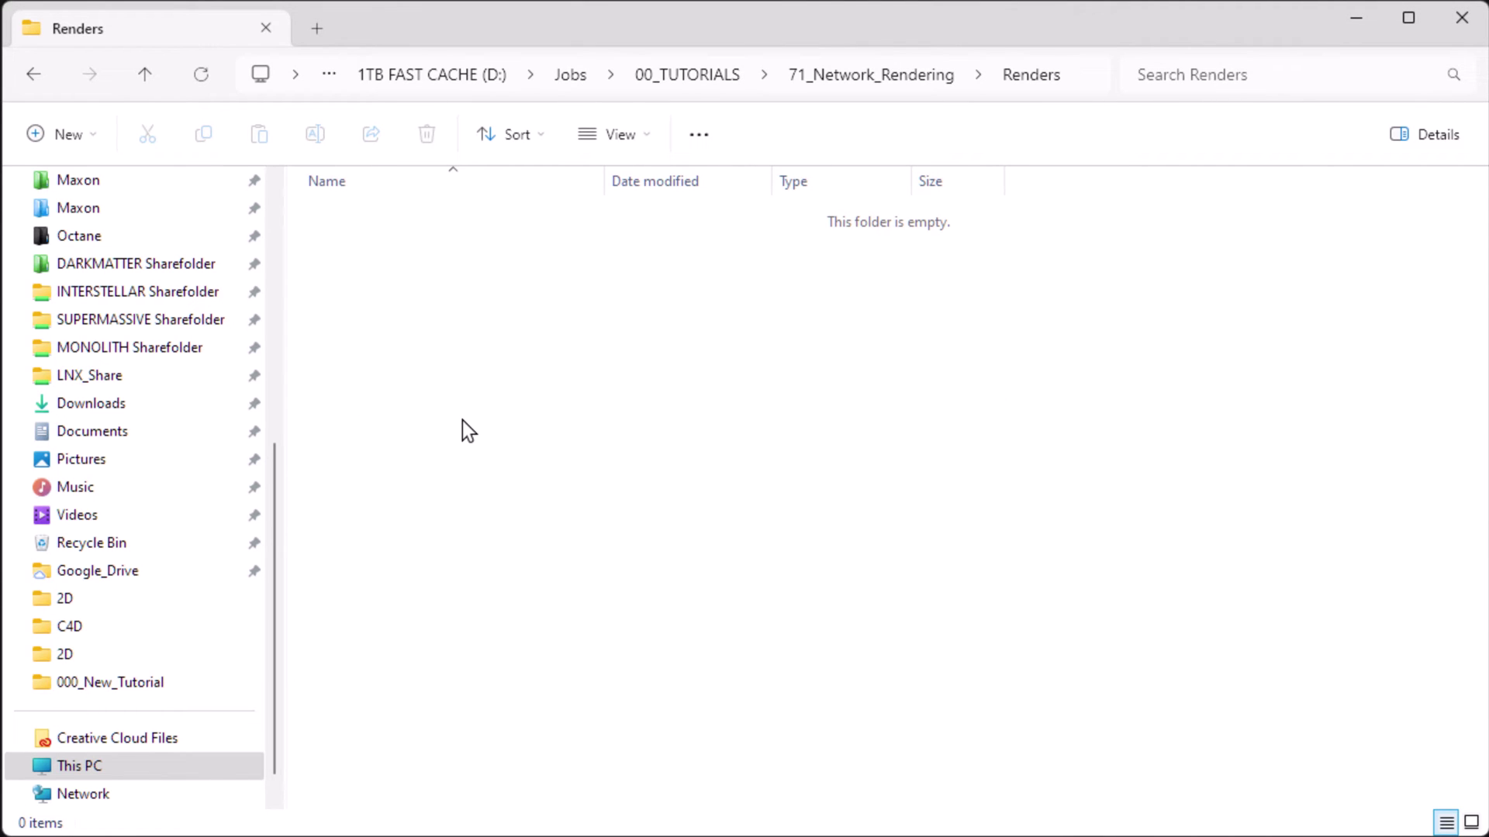
right_click(466, 301)
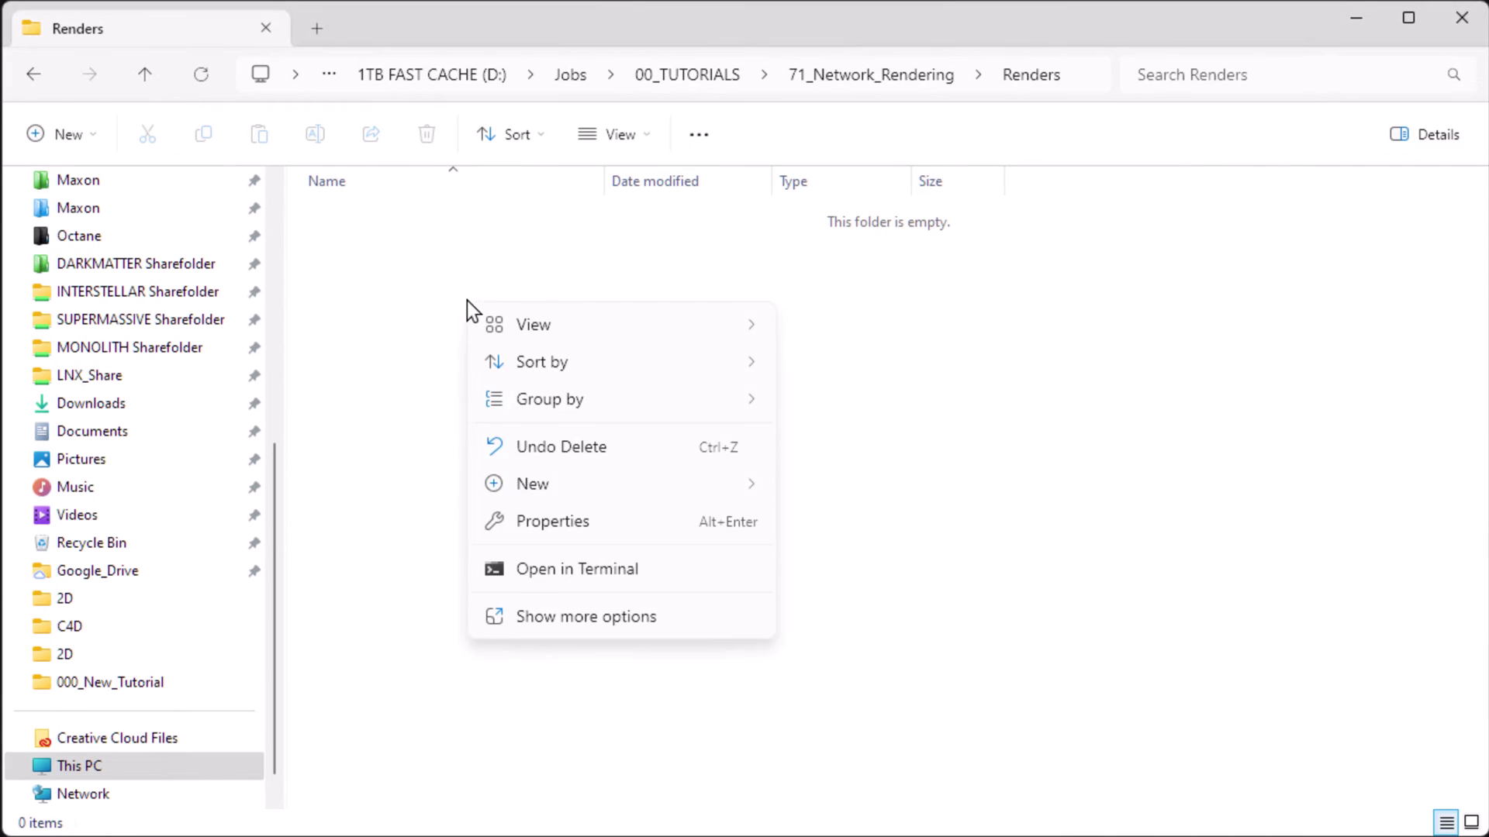
mouse_move(529, 485)
left_click(906, 496)
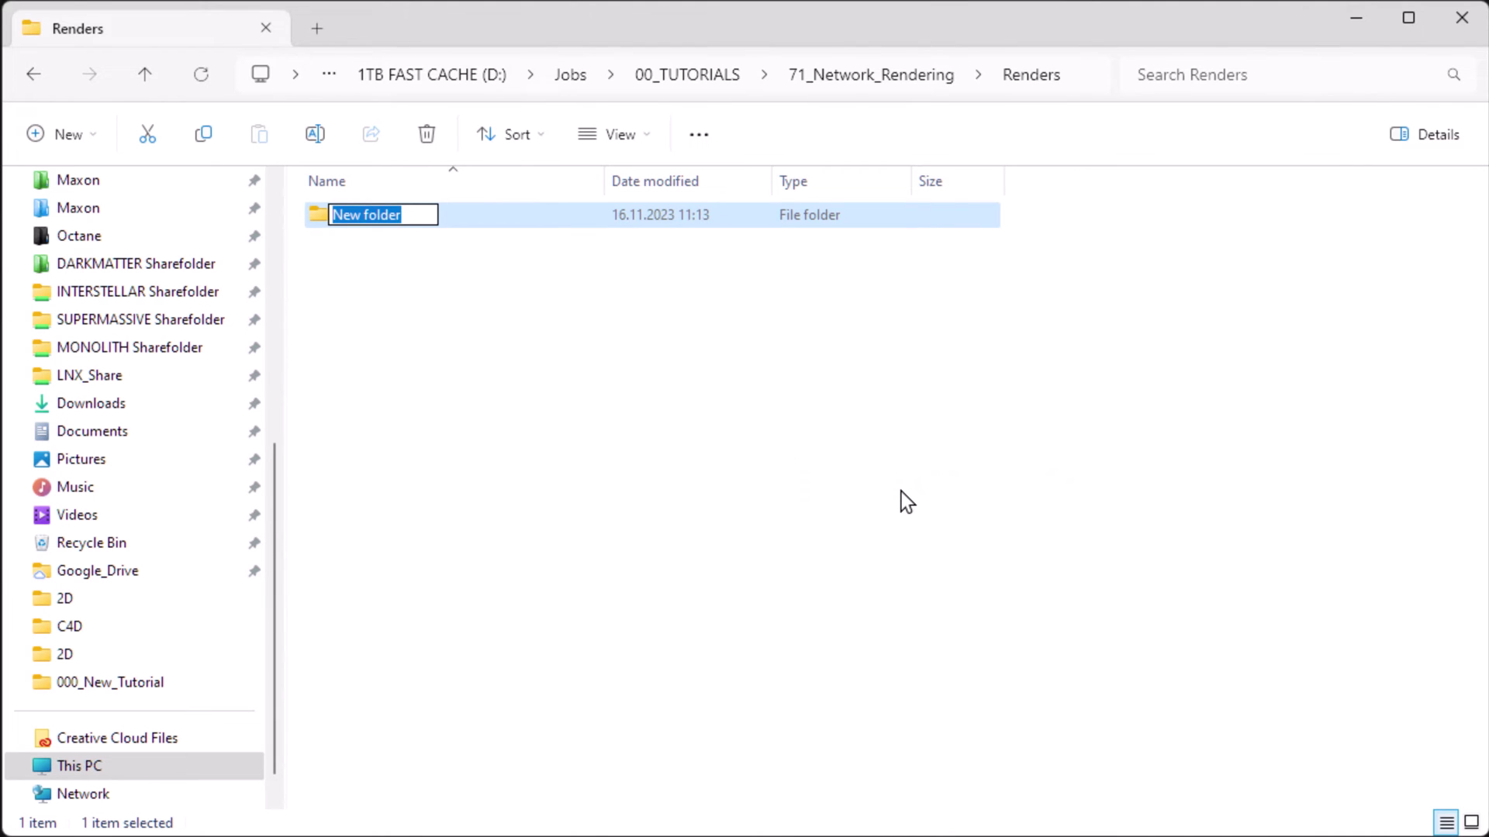
type("Octane")
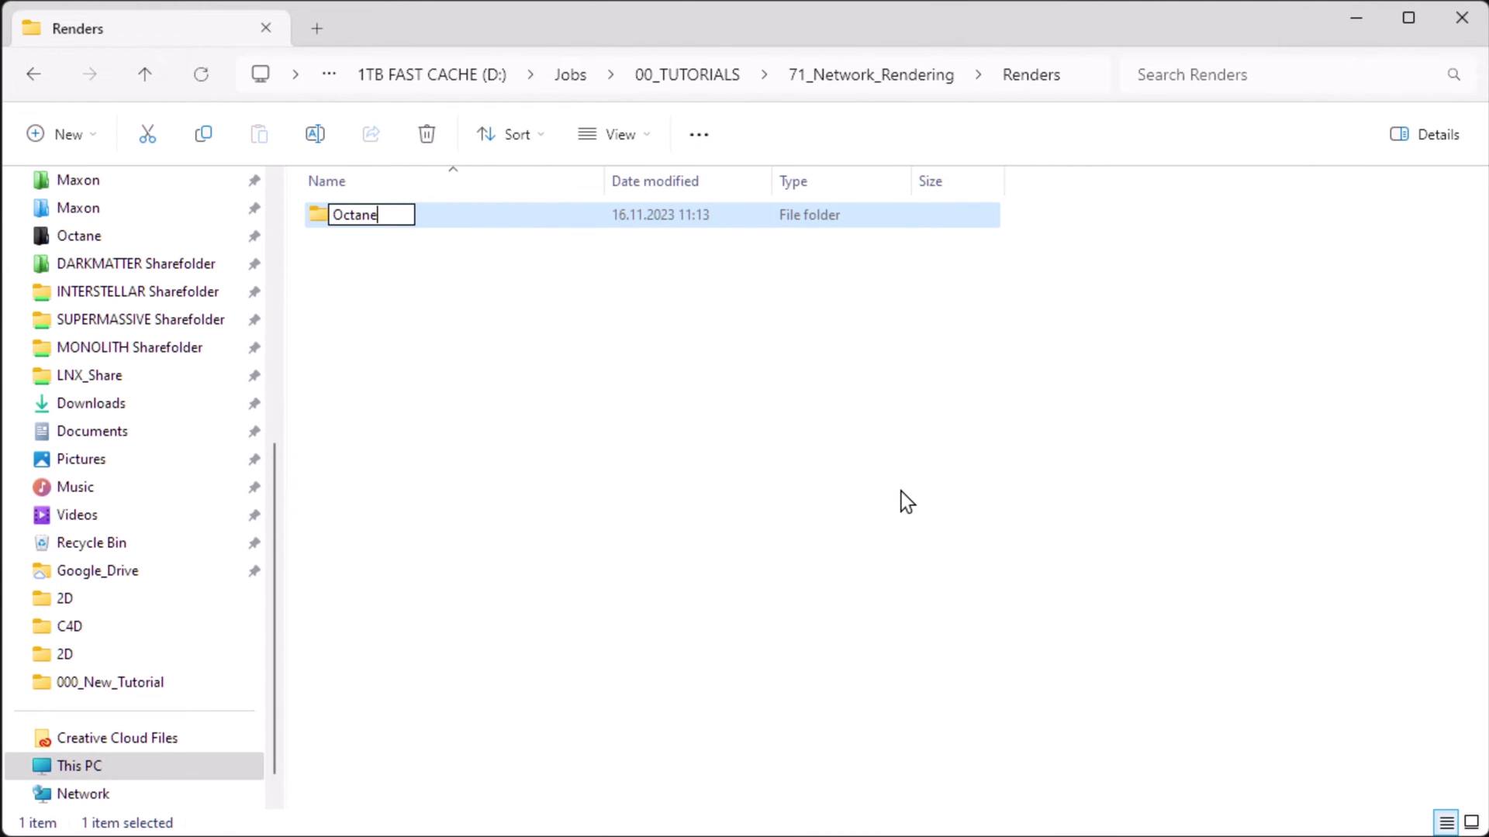
type("_Net")
key("Return")
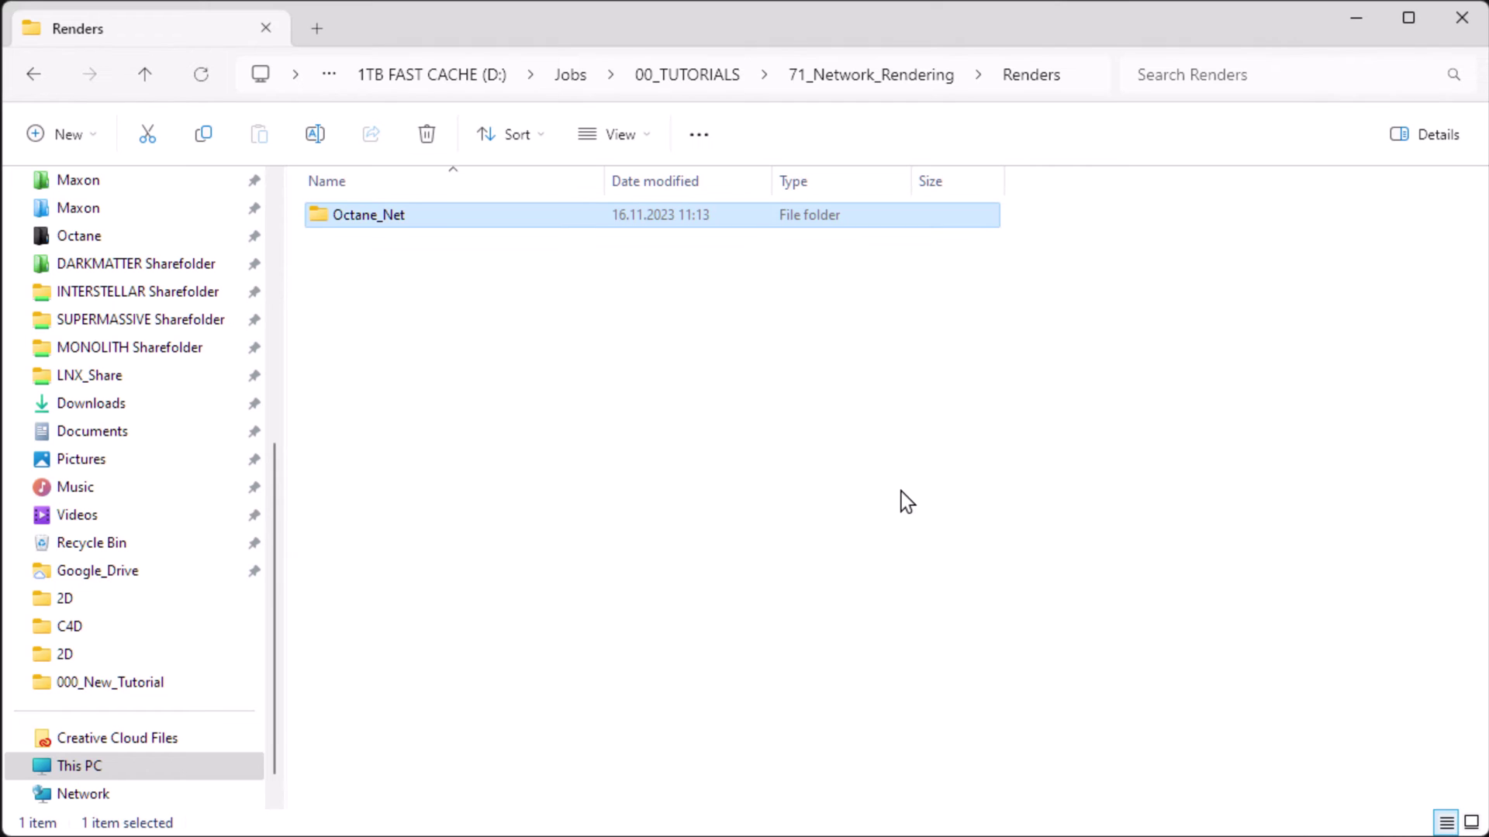
- Turn on Advanced Sharing for the Octane_Net folder from its Properties
right_click(385, 220)
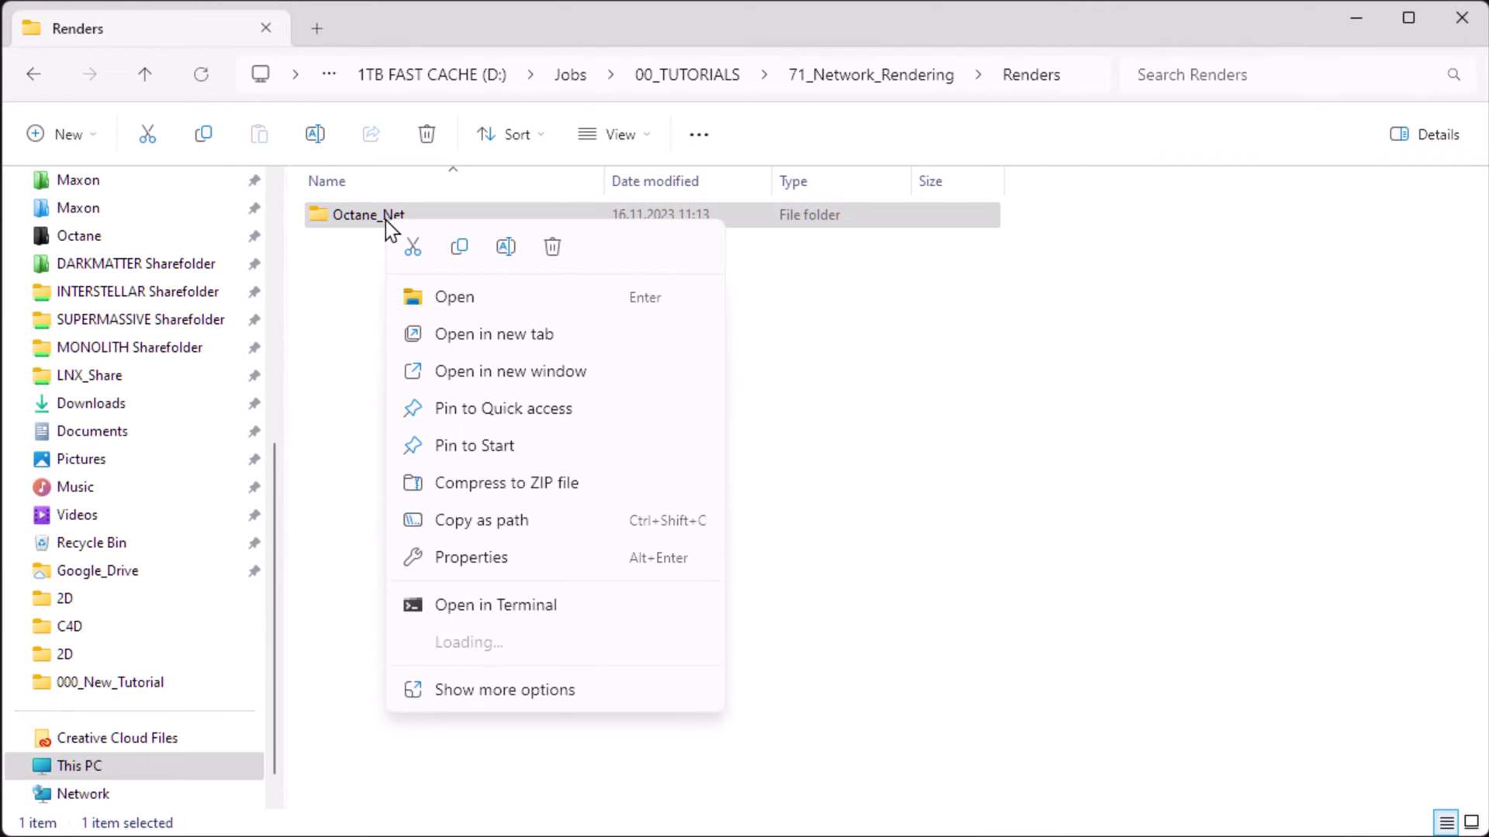
left_click(487, 556)
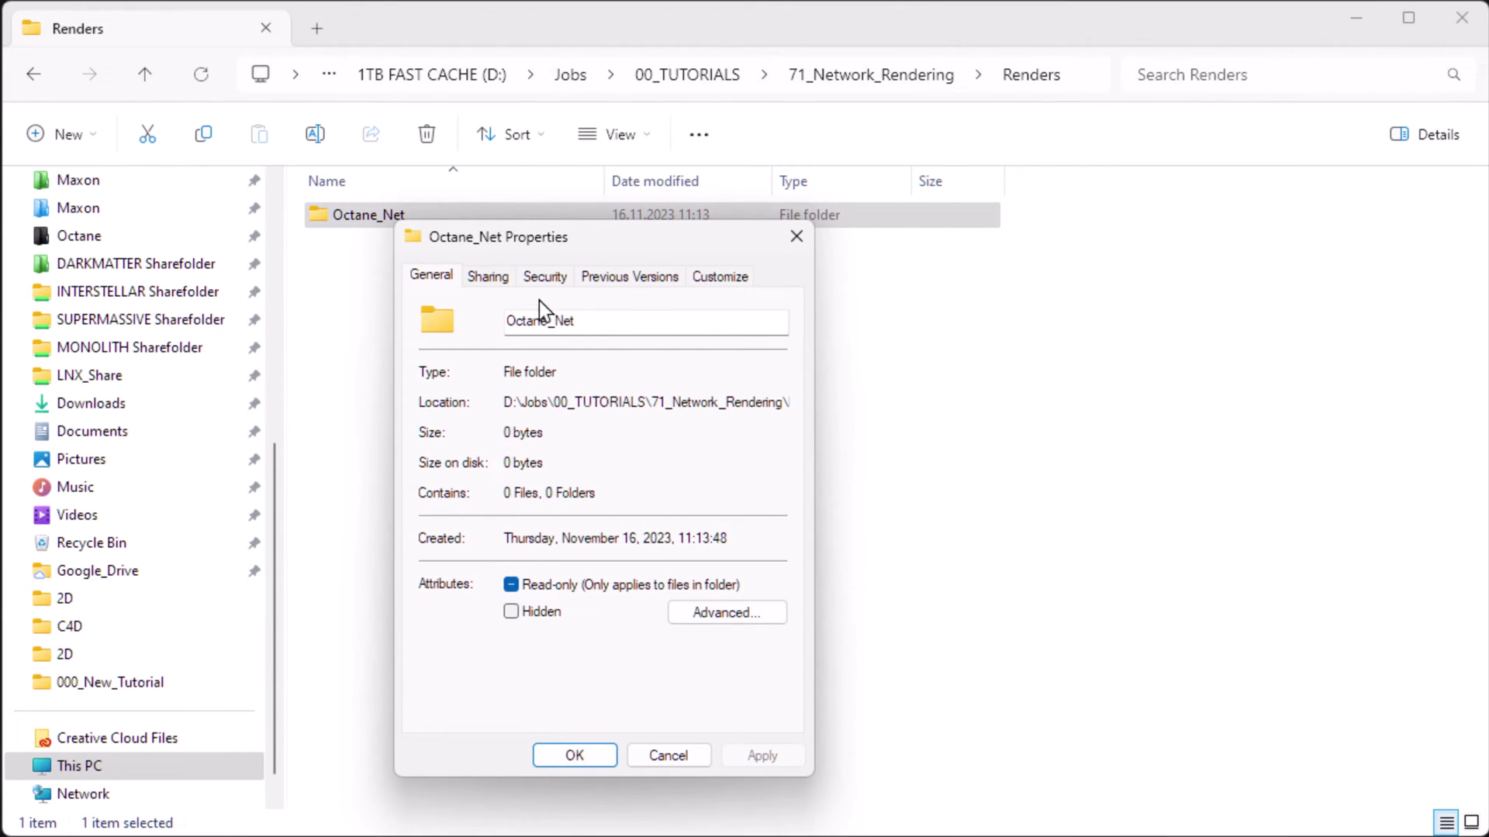
left_click(487, 277)
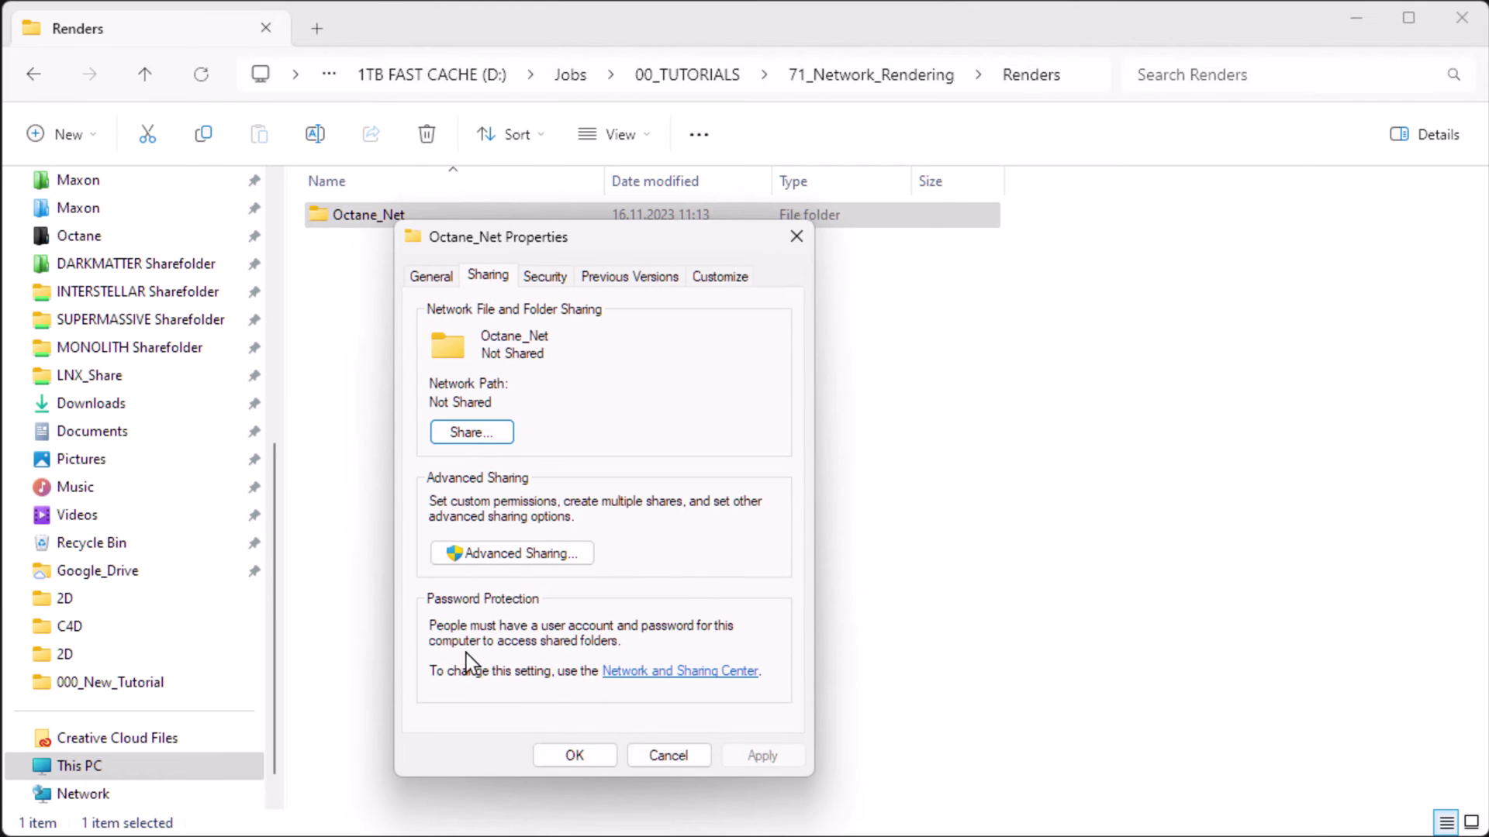
left_click(490, 552)
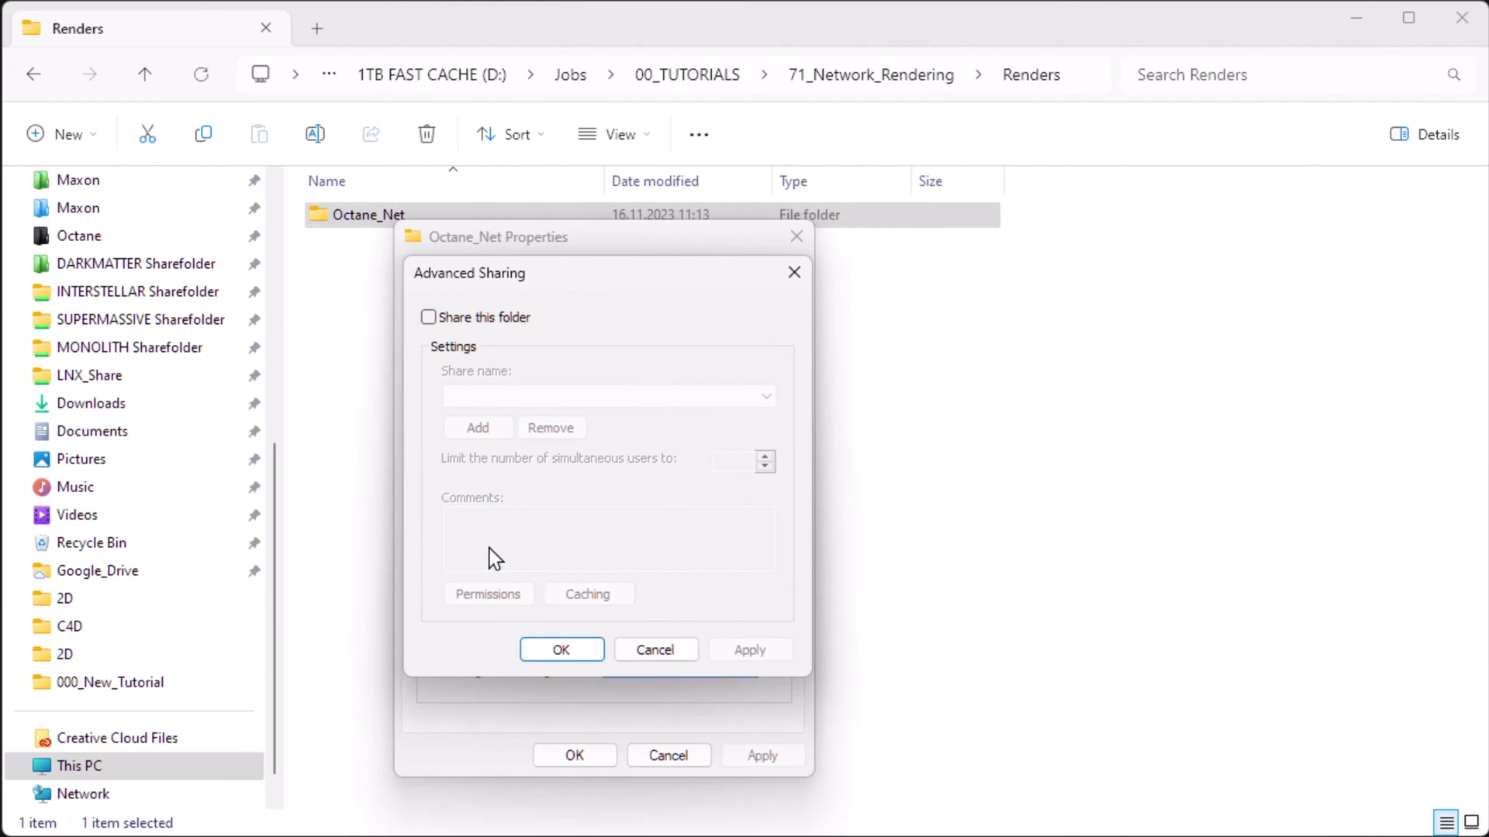
left_click(439, 318)
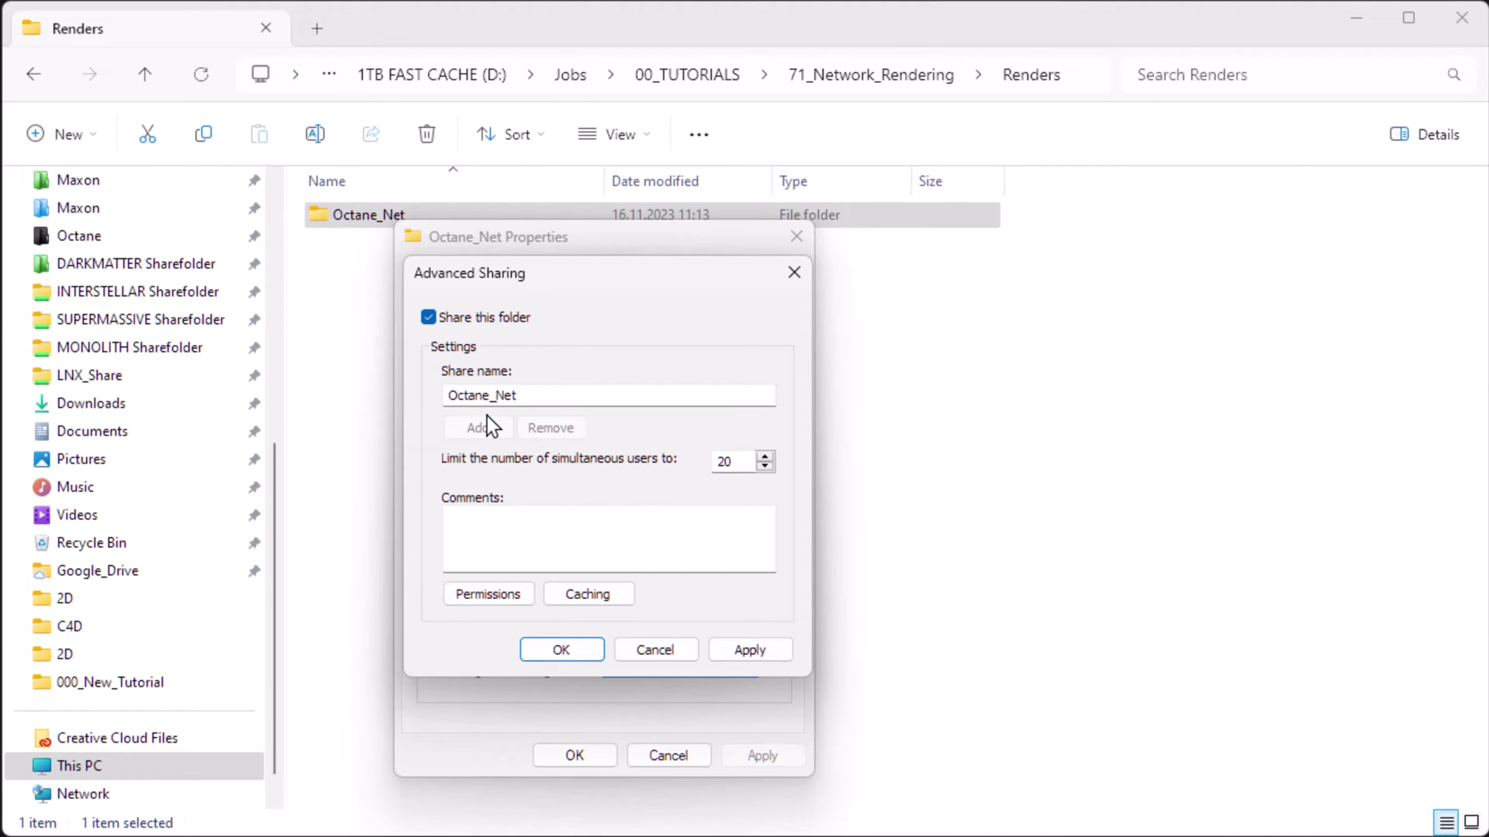
- Give Everyone Full Control share permissions on Octane_Net and apply all sharing dialogs
left_click(492, 594)
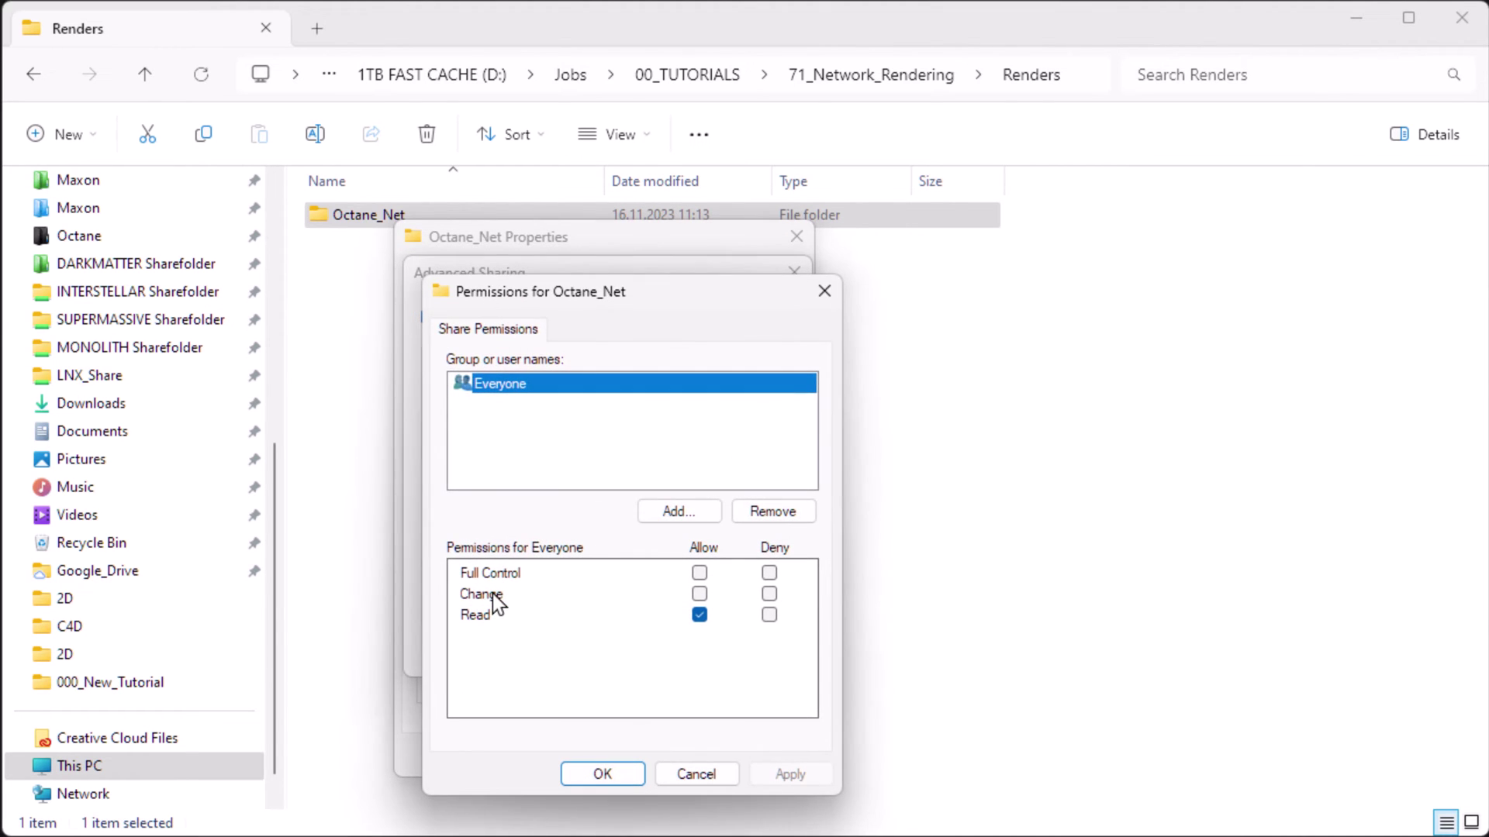
left_click(700, 573)
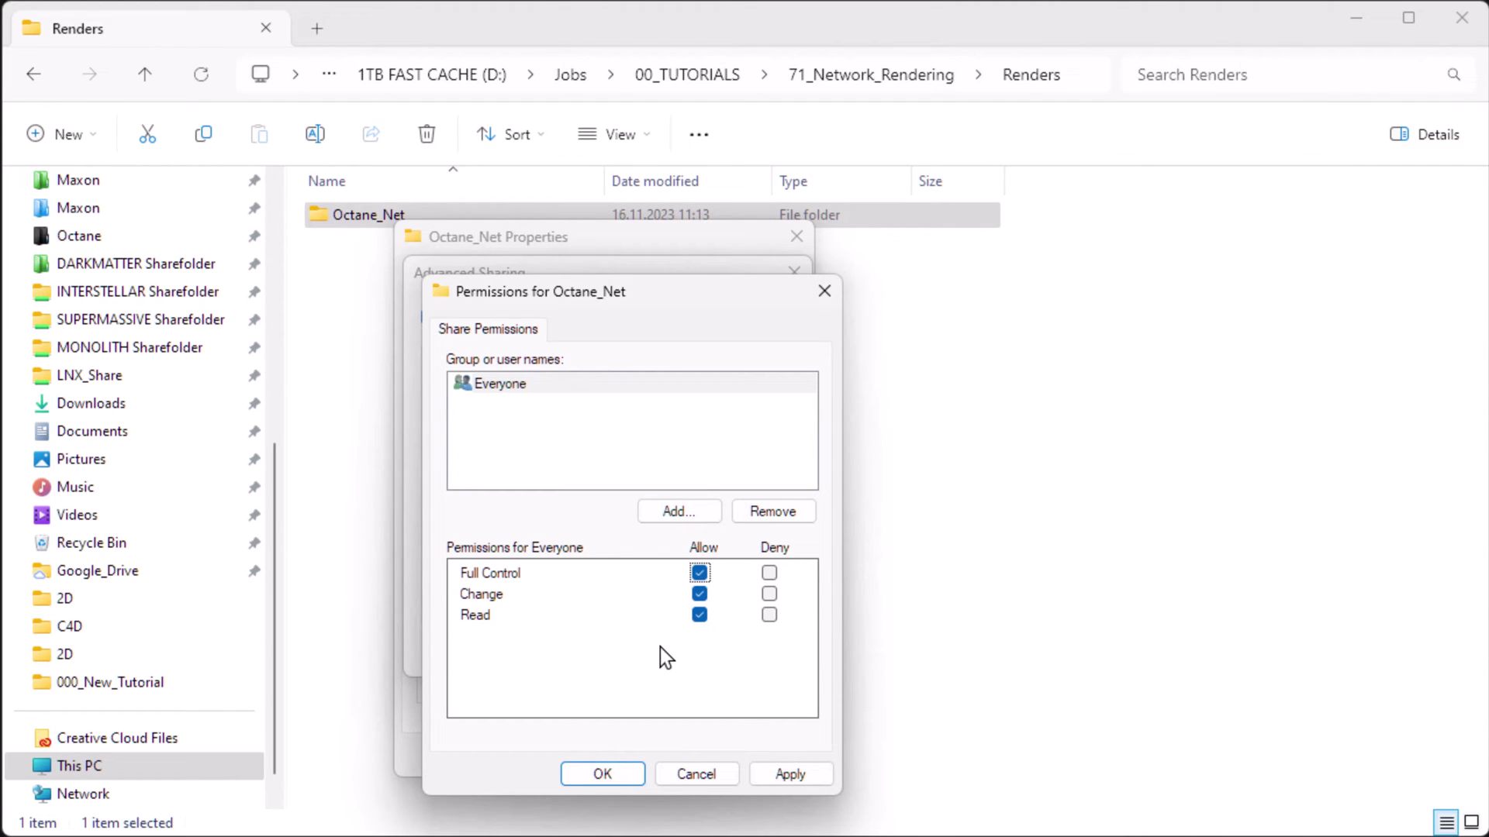
left_click(789, 780)
left_click(580, 771)
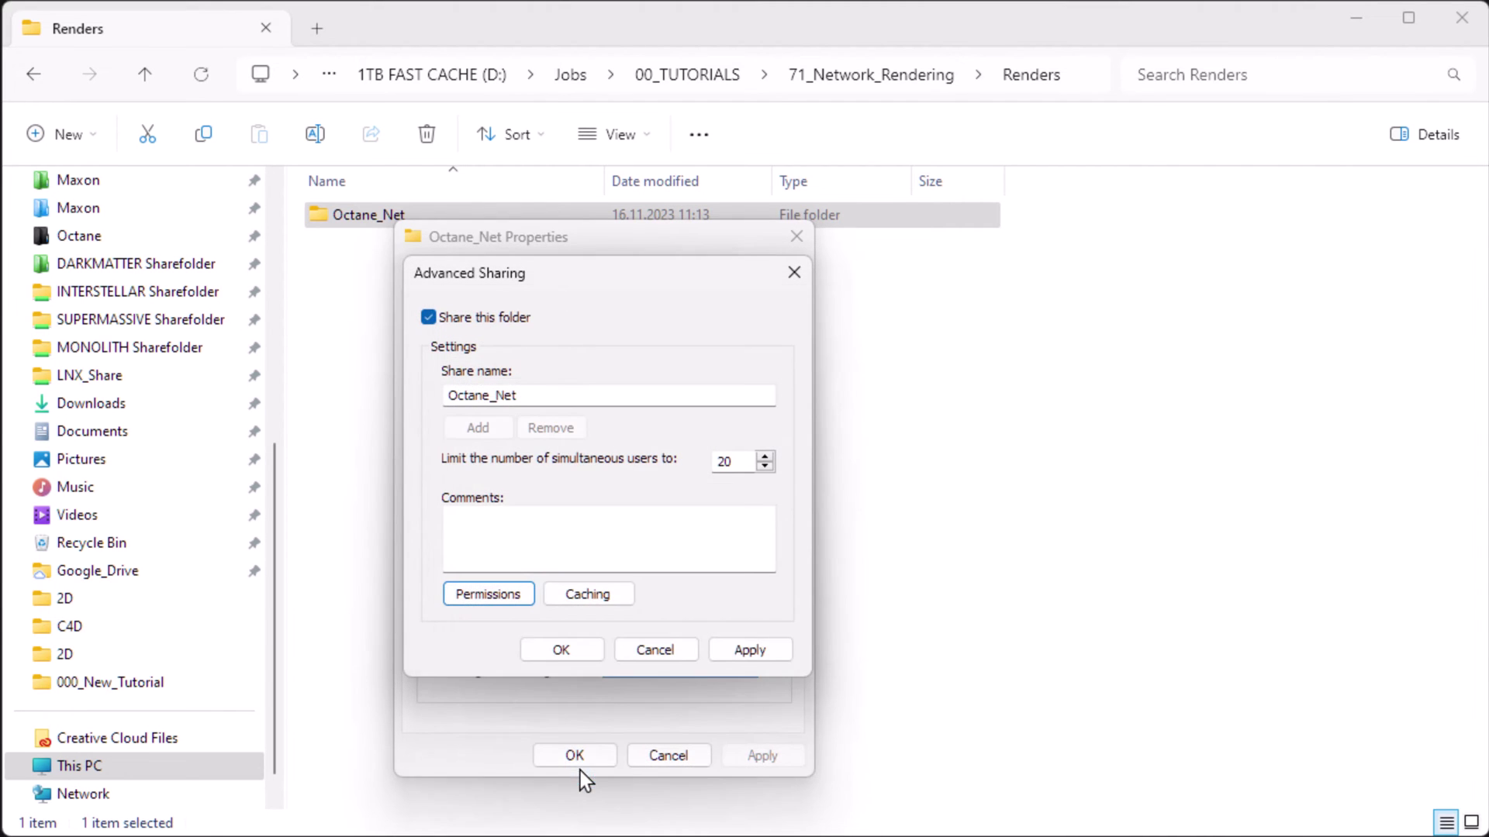
left_click(721, 651)
left_click(559, 651)
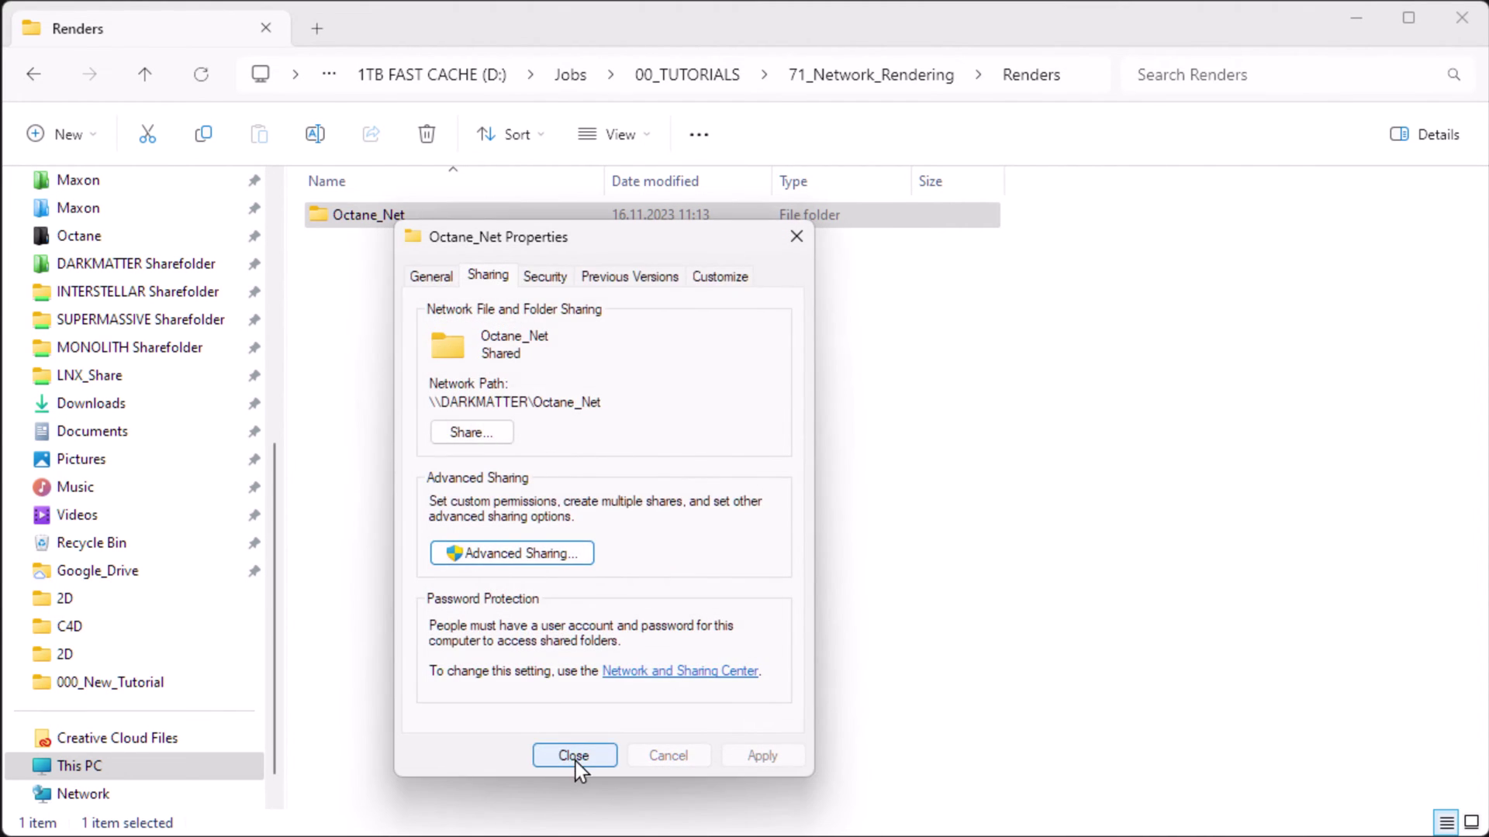
left_click(576, 756)
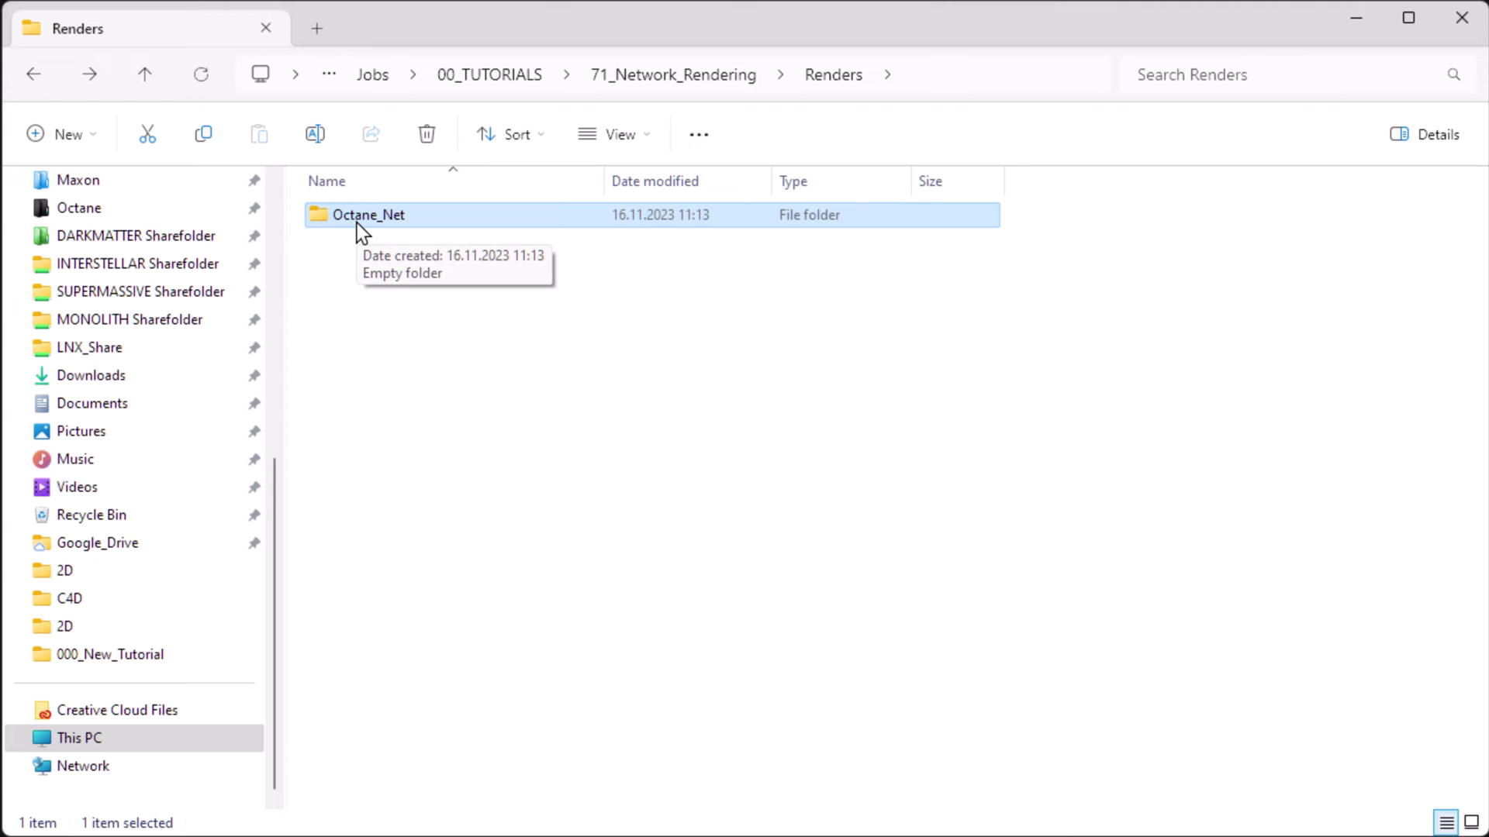
- Browse to \\darkmatter, open the shared Octane_Net folder, and select its network path
left_click(907, 74)
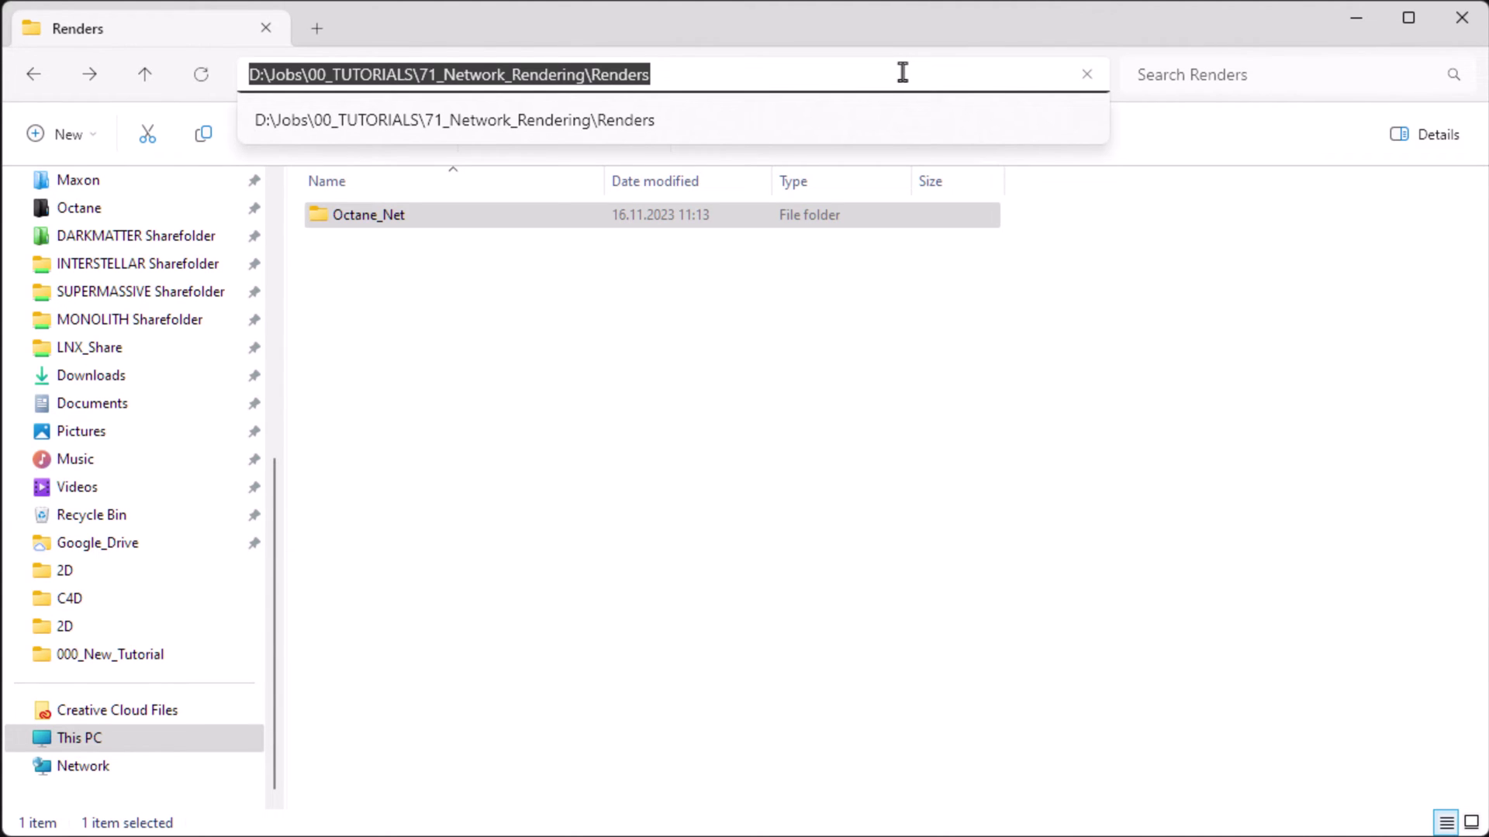
type("\\\\darkmatter")
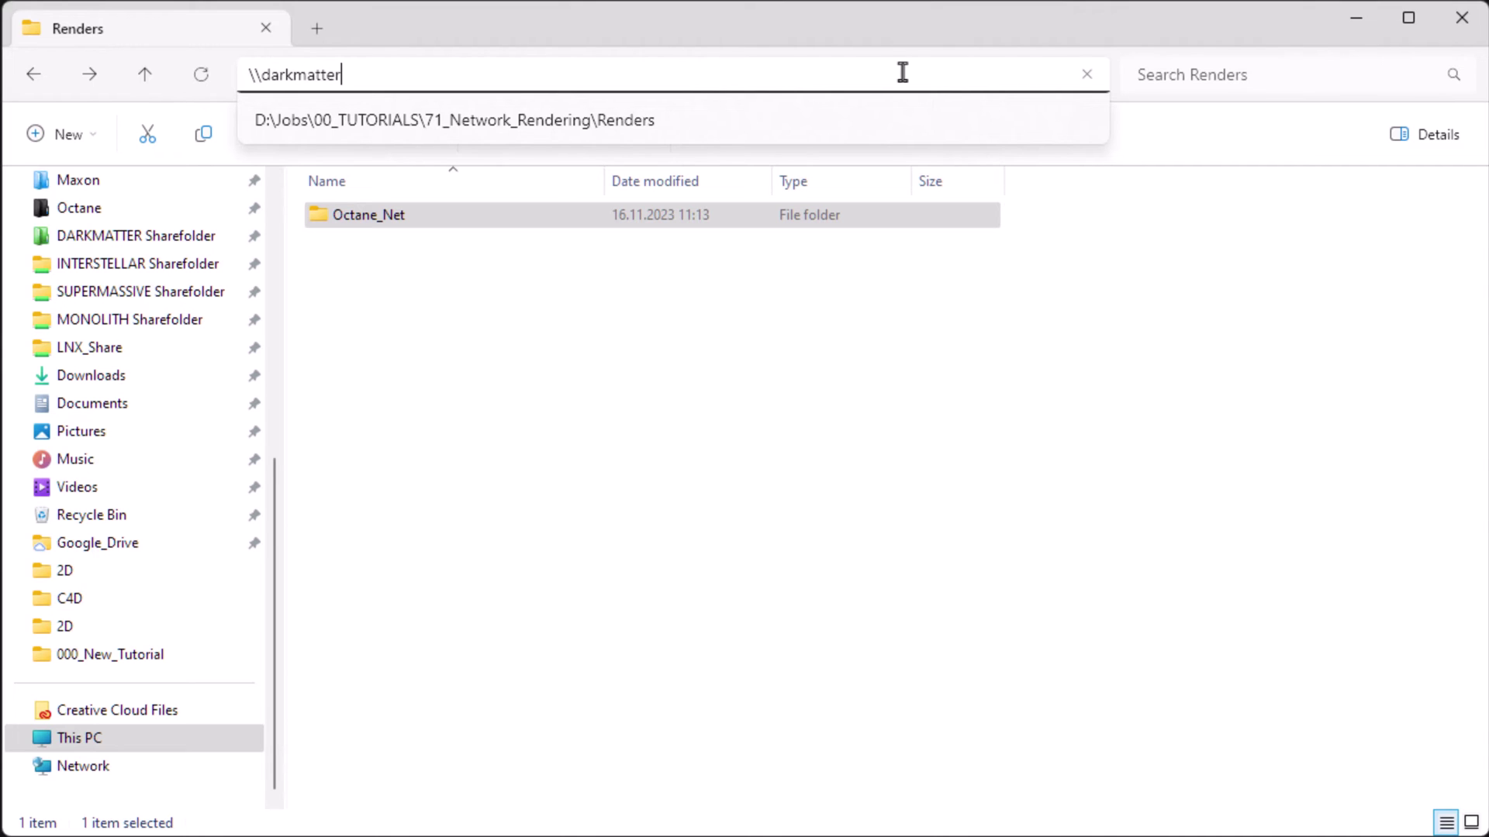
key("Return")
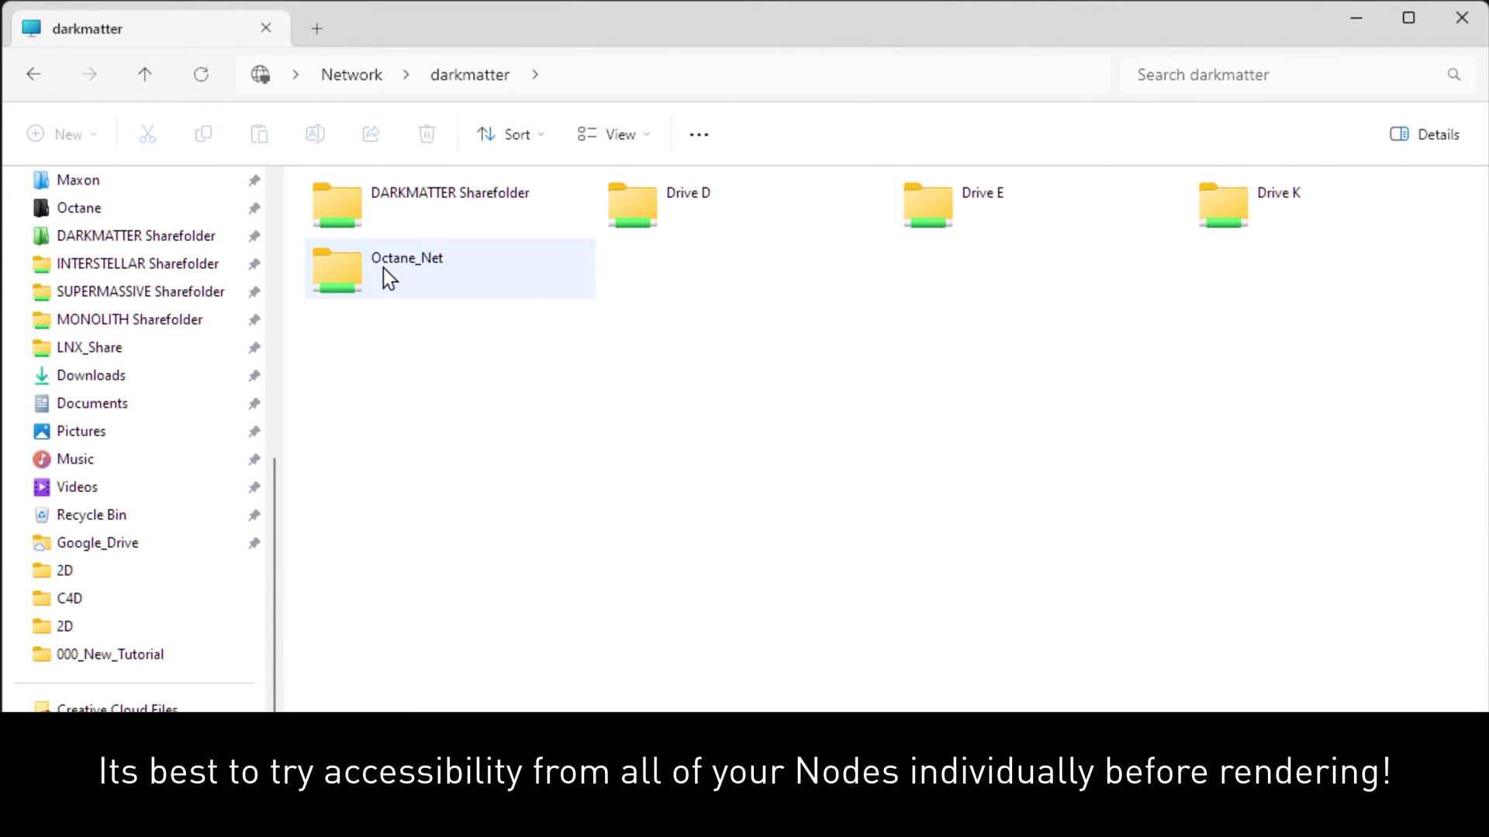
double_click(360, 276)
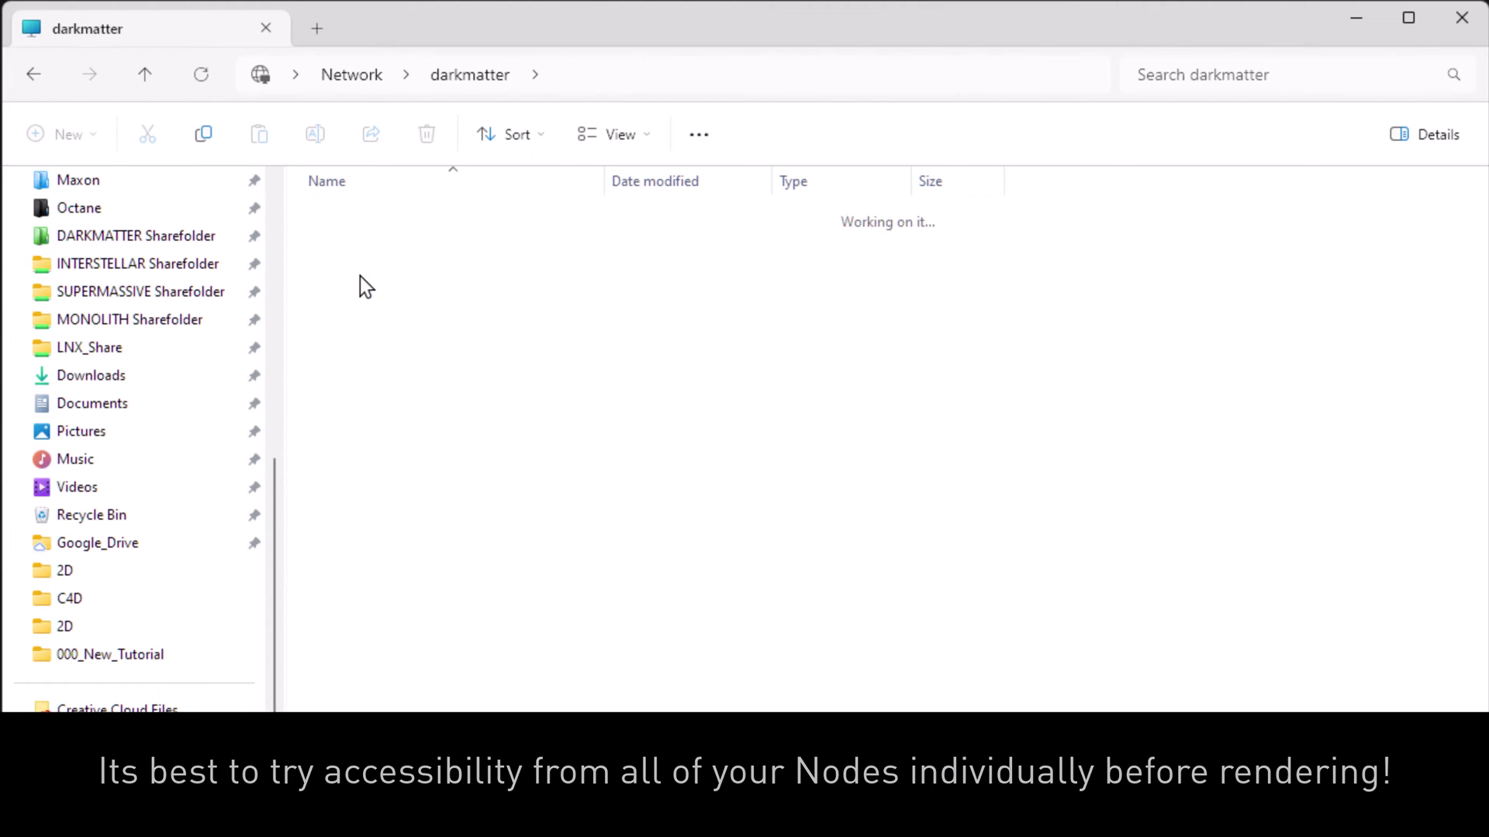
left_click(784, 78)
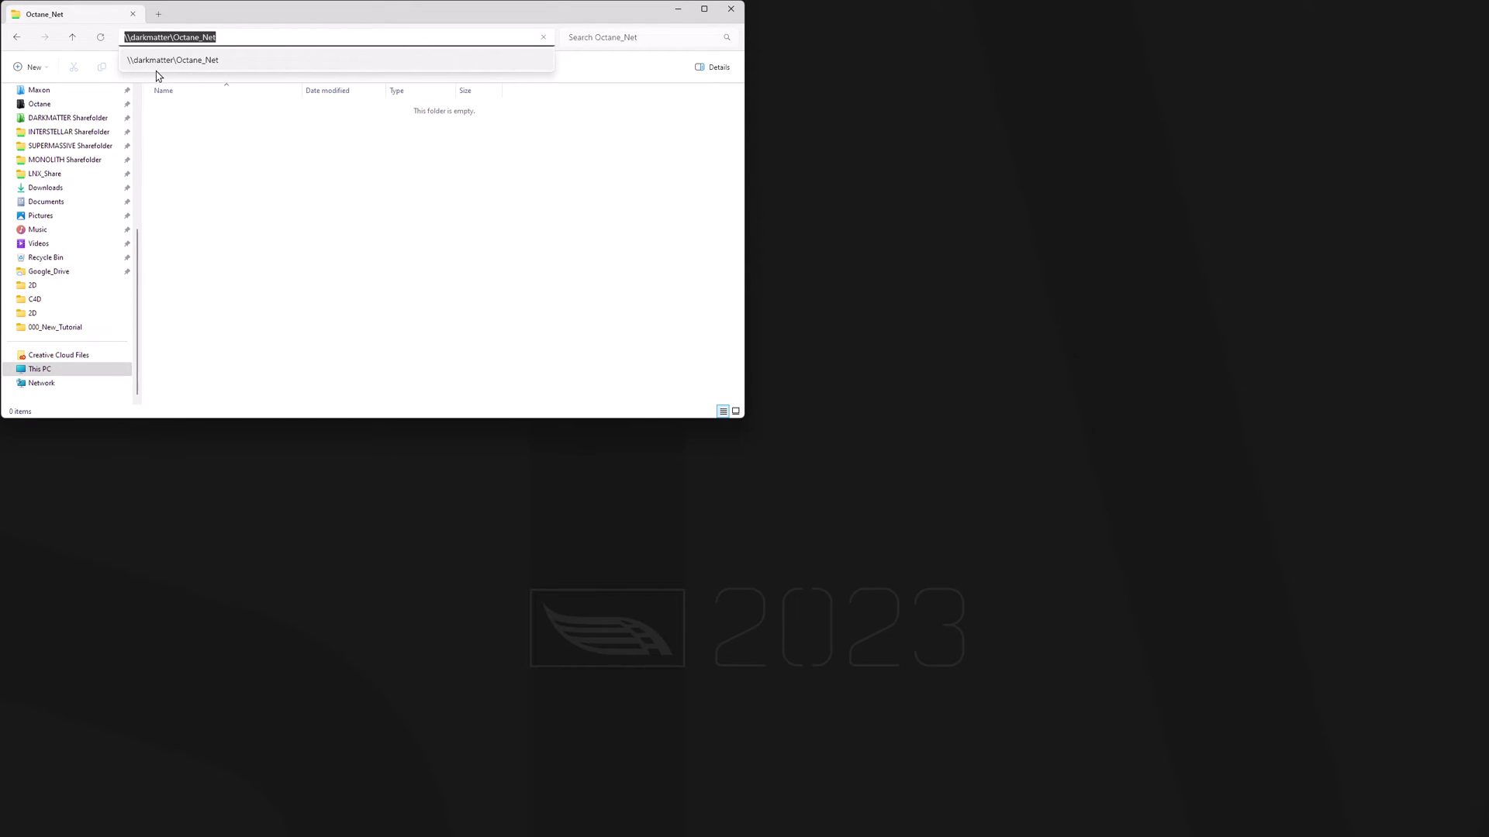
- Paste \\darkmatter\Octane_Net\$prj\$prj as the Octane Render AOV group's render pass file
left_click(678, 9)
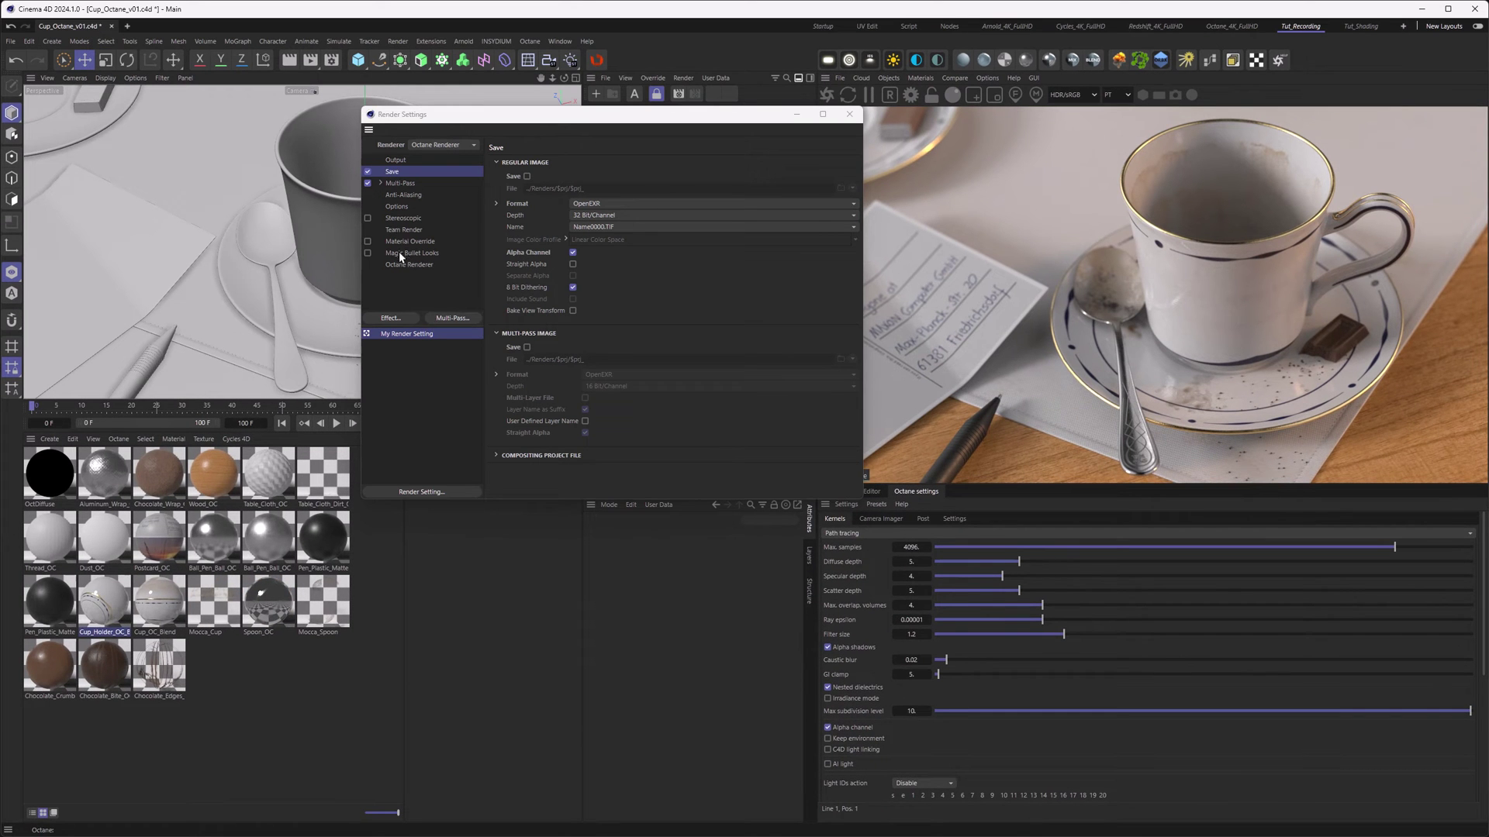
left_click(401, 264)
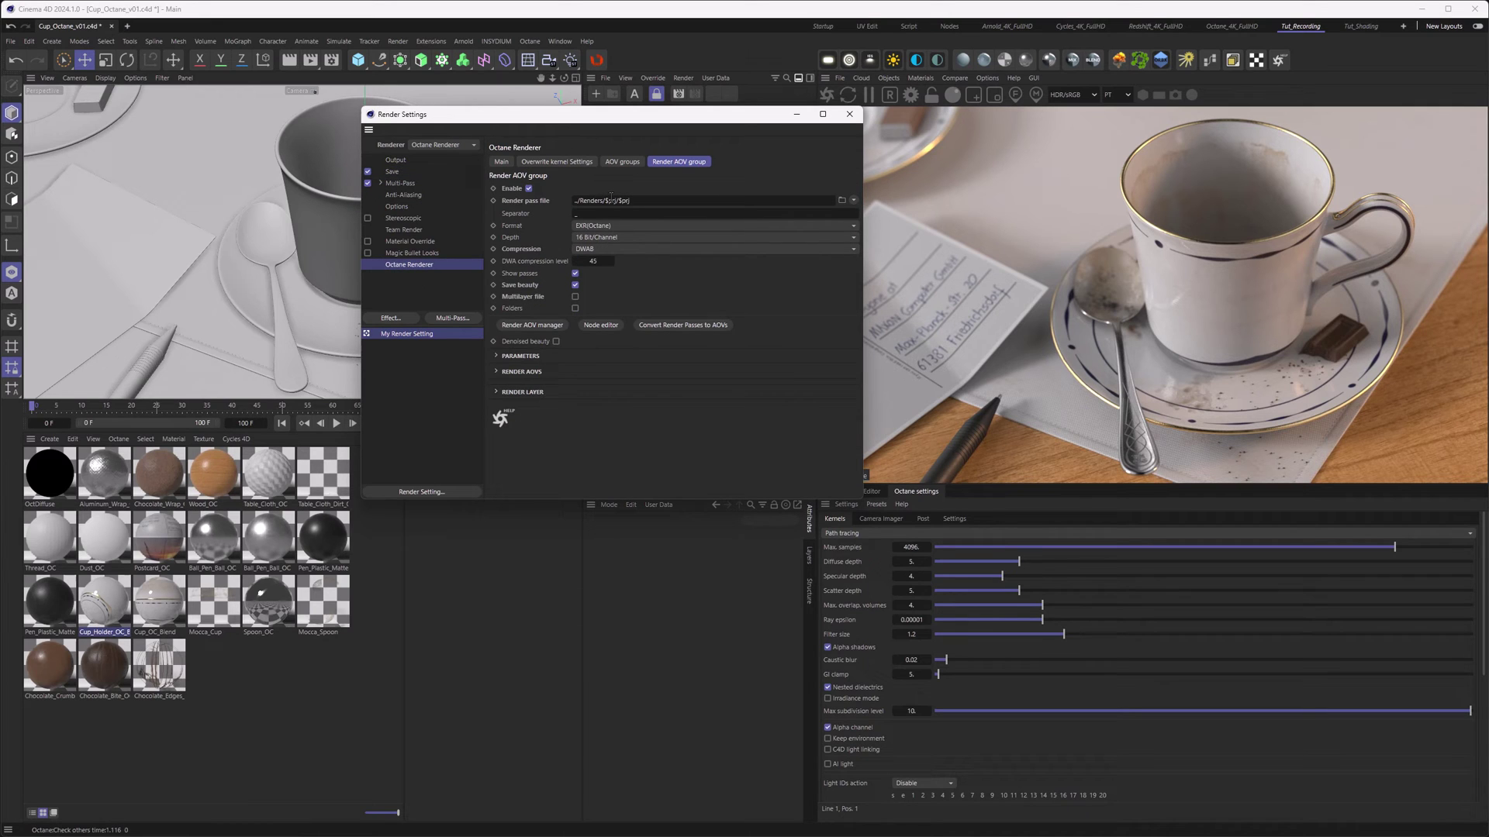
type("\\\\darkmatter\\Octane_Net\\$prj\\$prj")
left_click(637, 214)
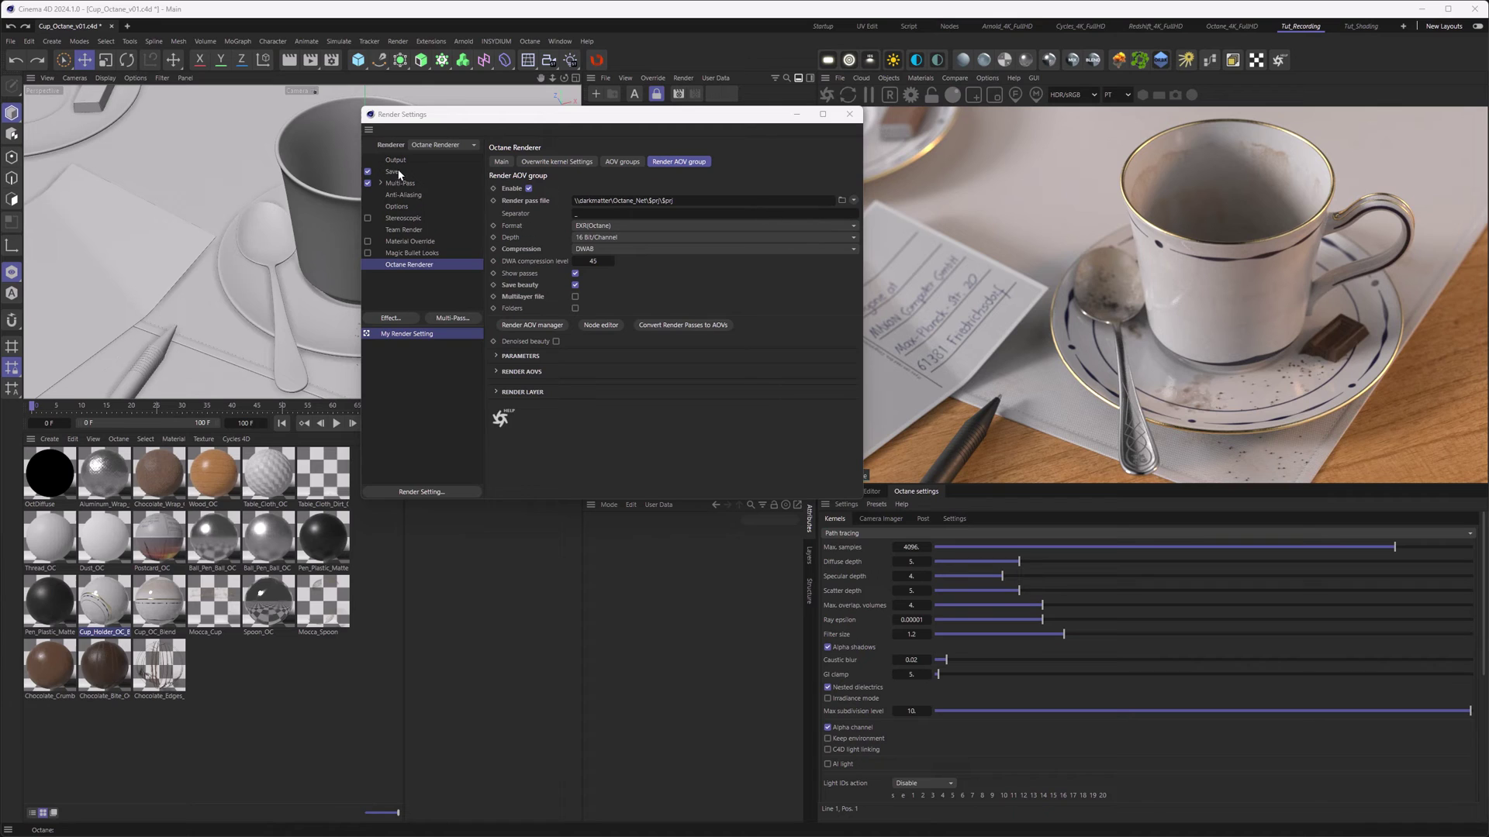
left_click(430, 171)
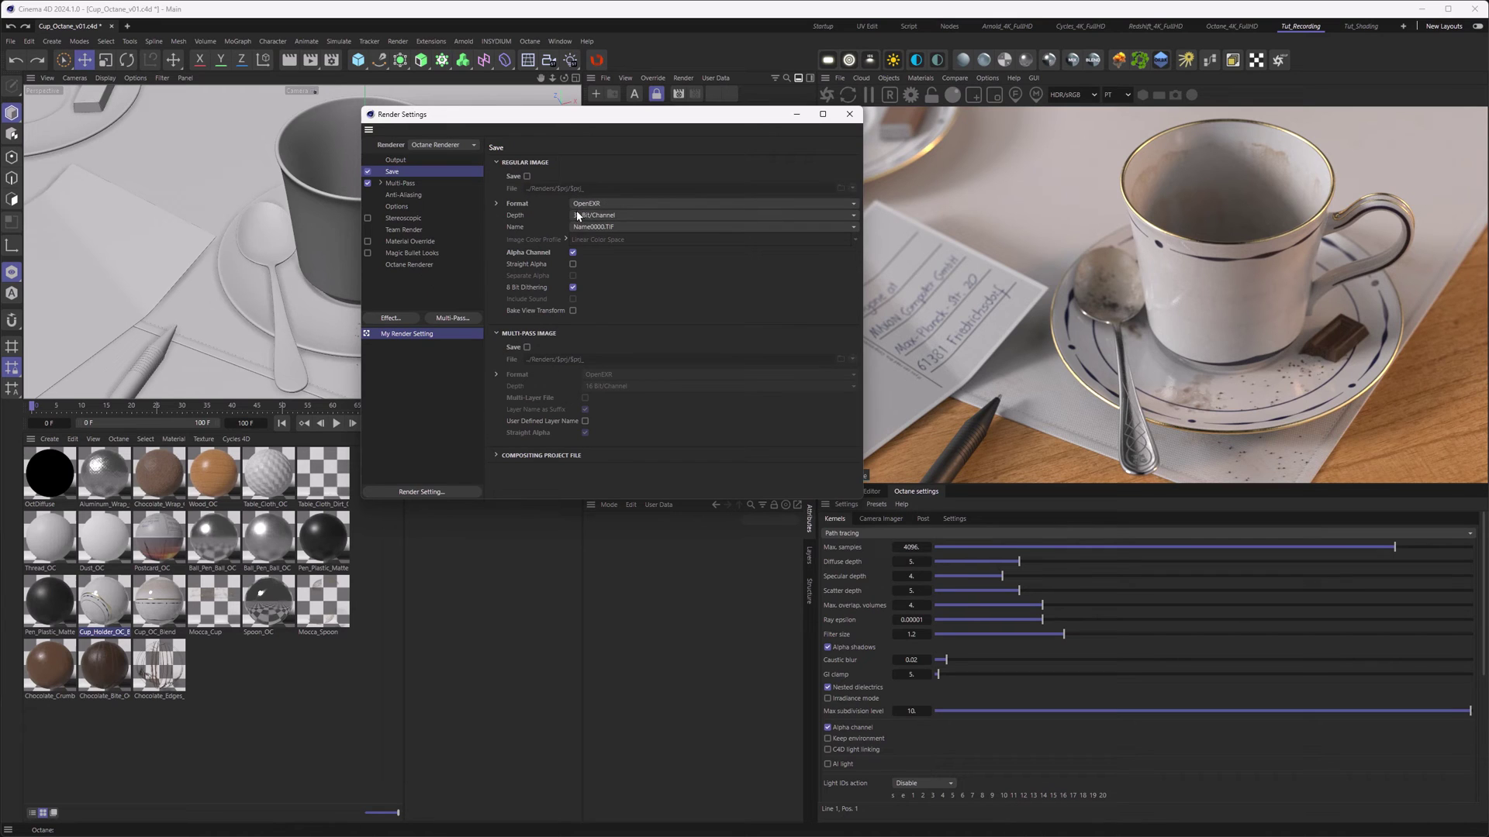
- Set the Save page's regular and multi-pass image formats to JPG, leaving multi-pass saving off
left_click(394, 264)
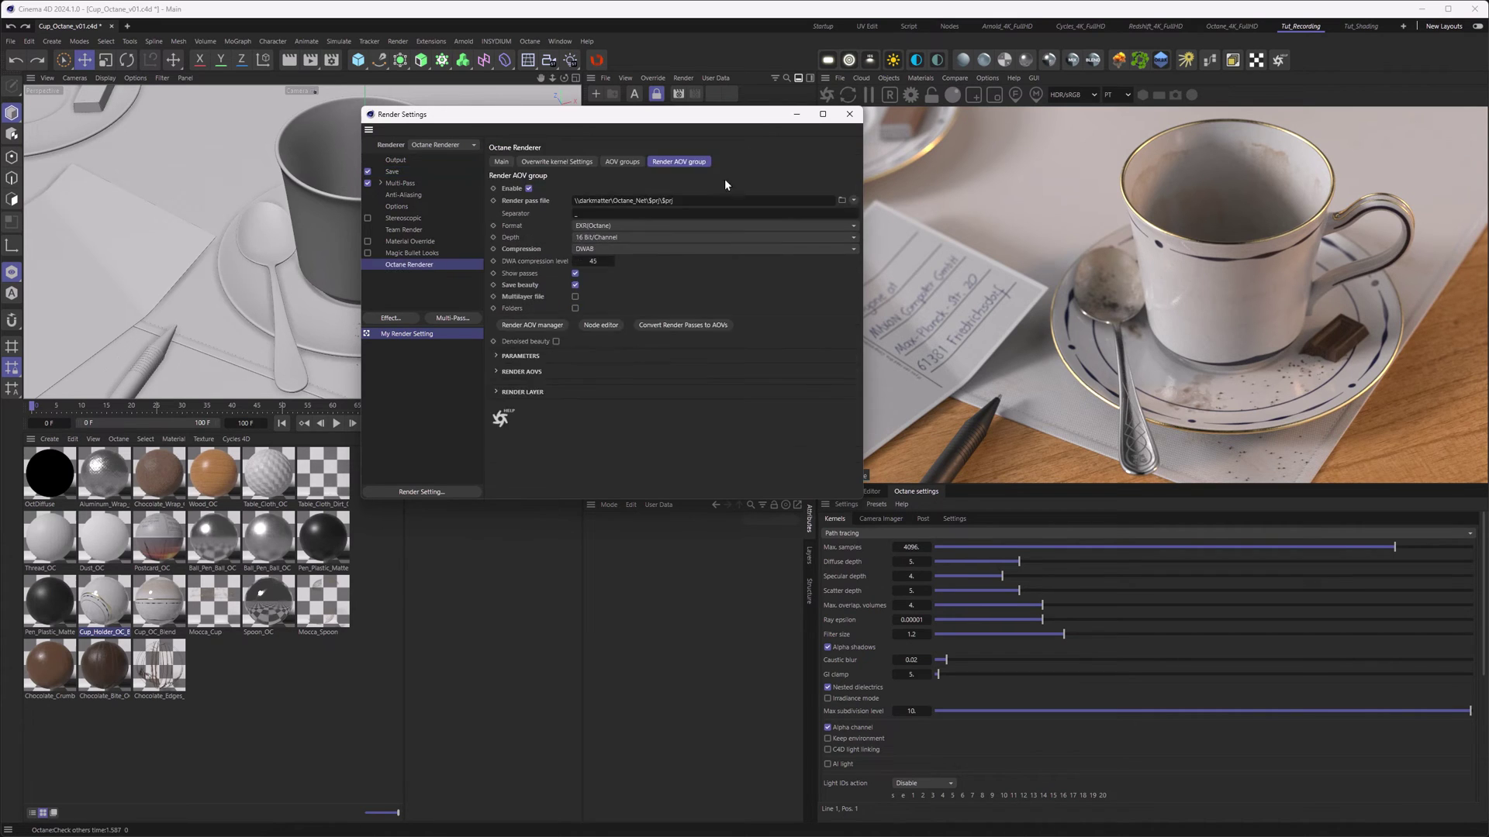
left_click(394, 171)
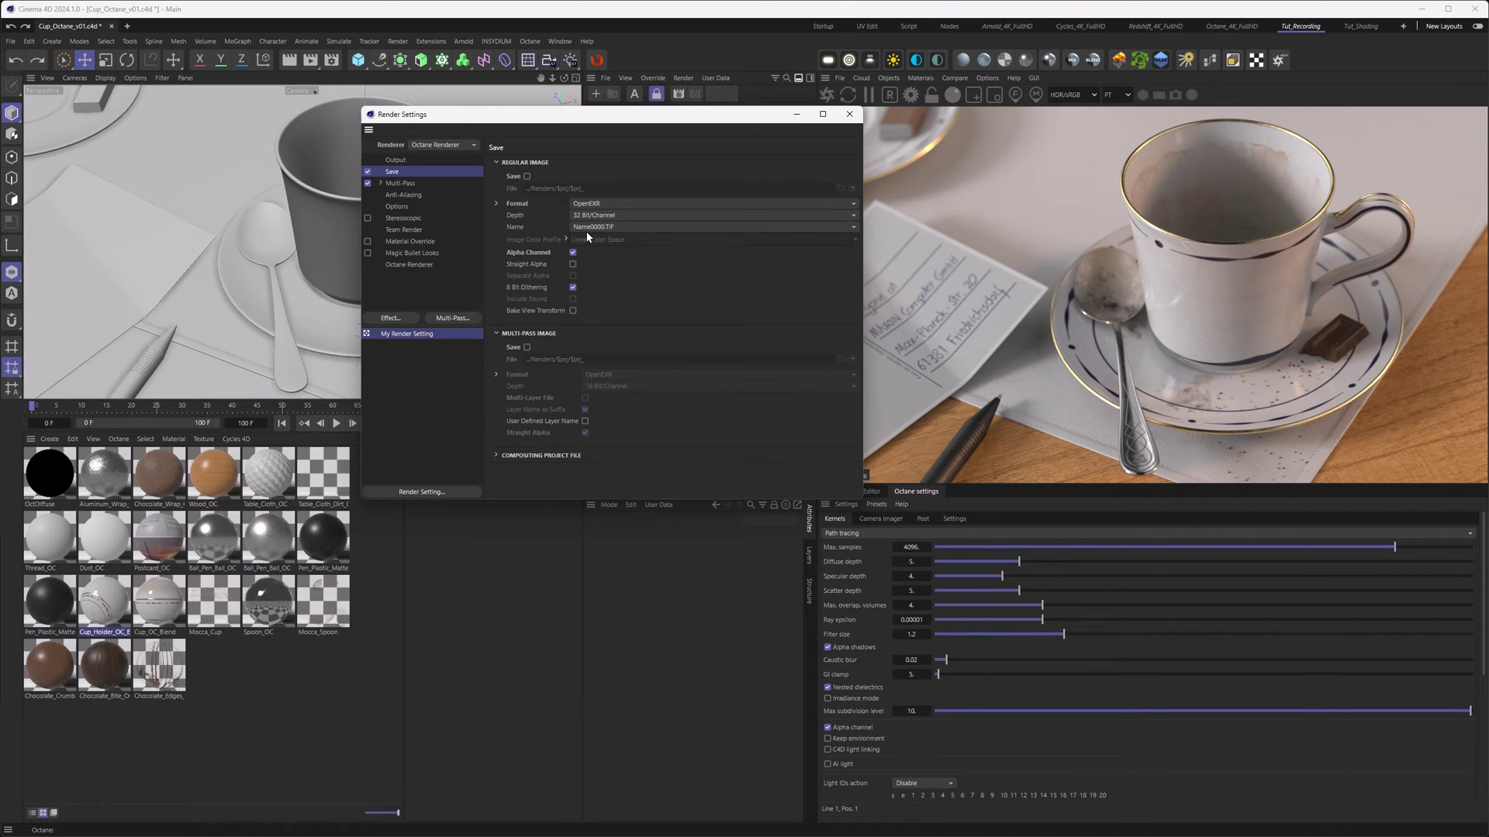
left_click(587, 204)
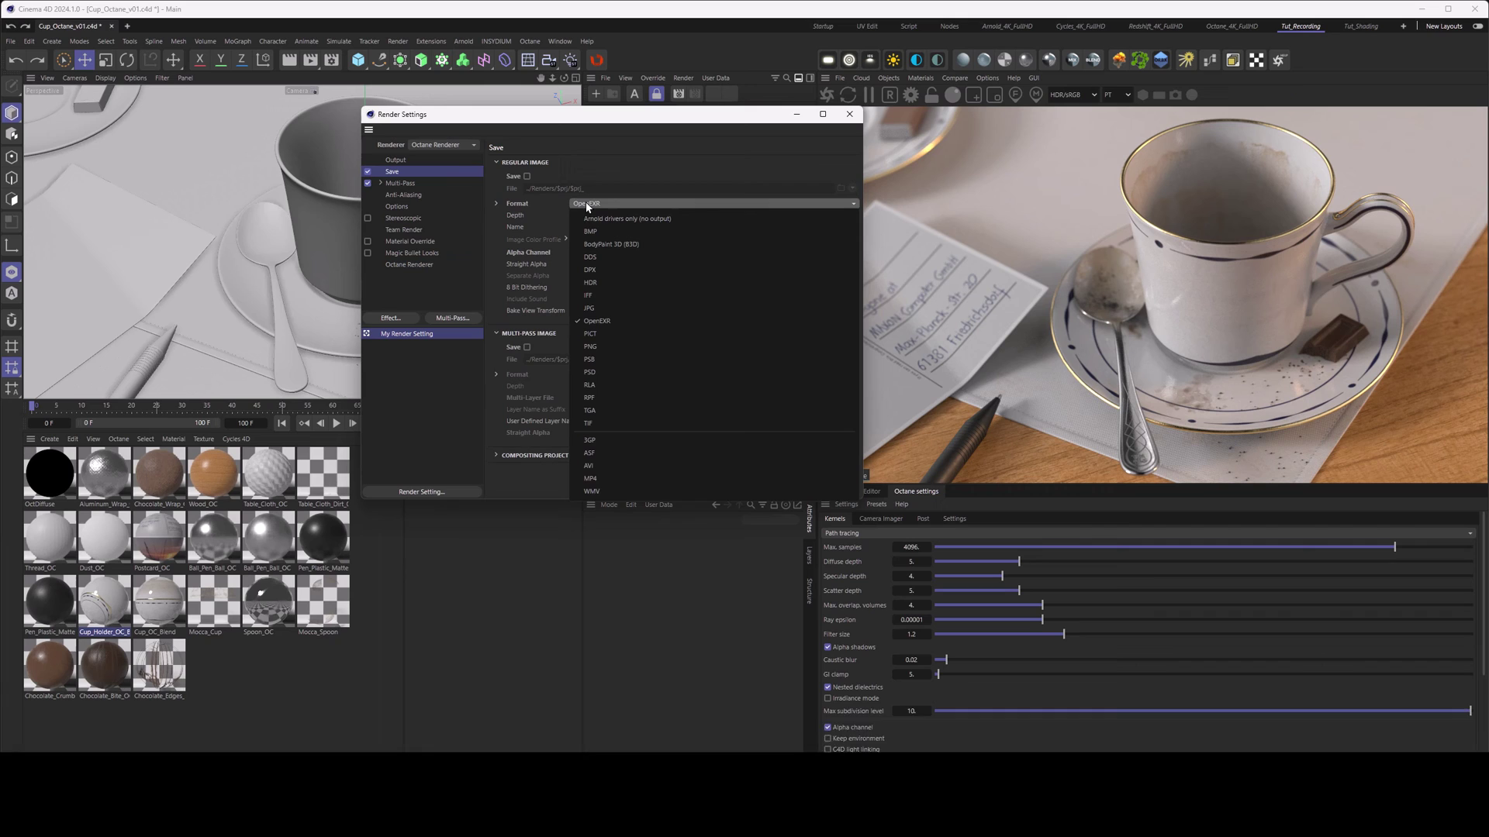
left_click(602, 302)
left_click(526, 347)
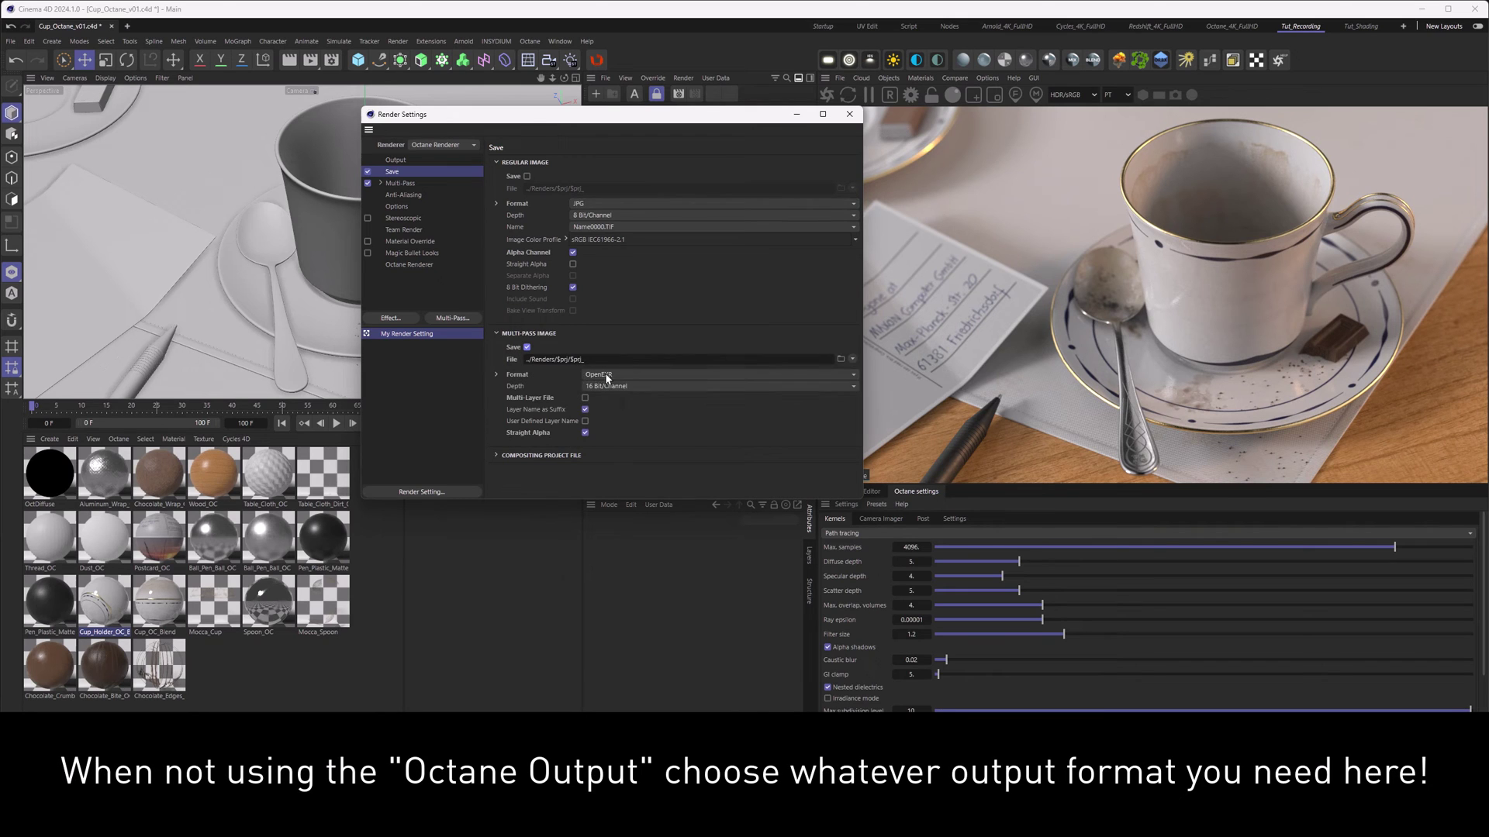
left_click(605, 374)
left_click(604, 474)
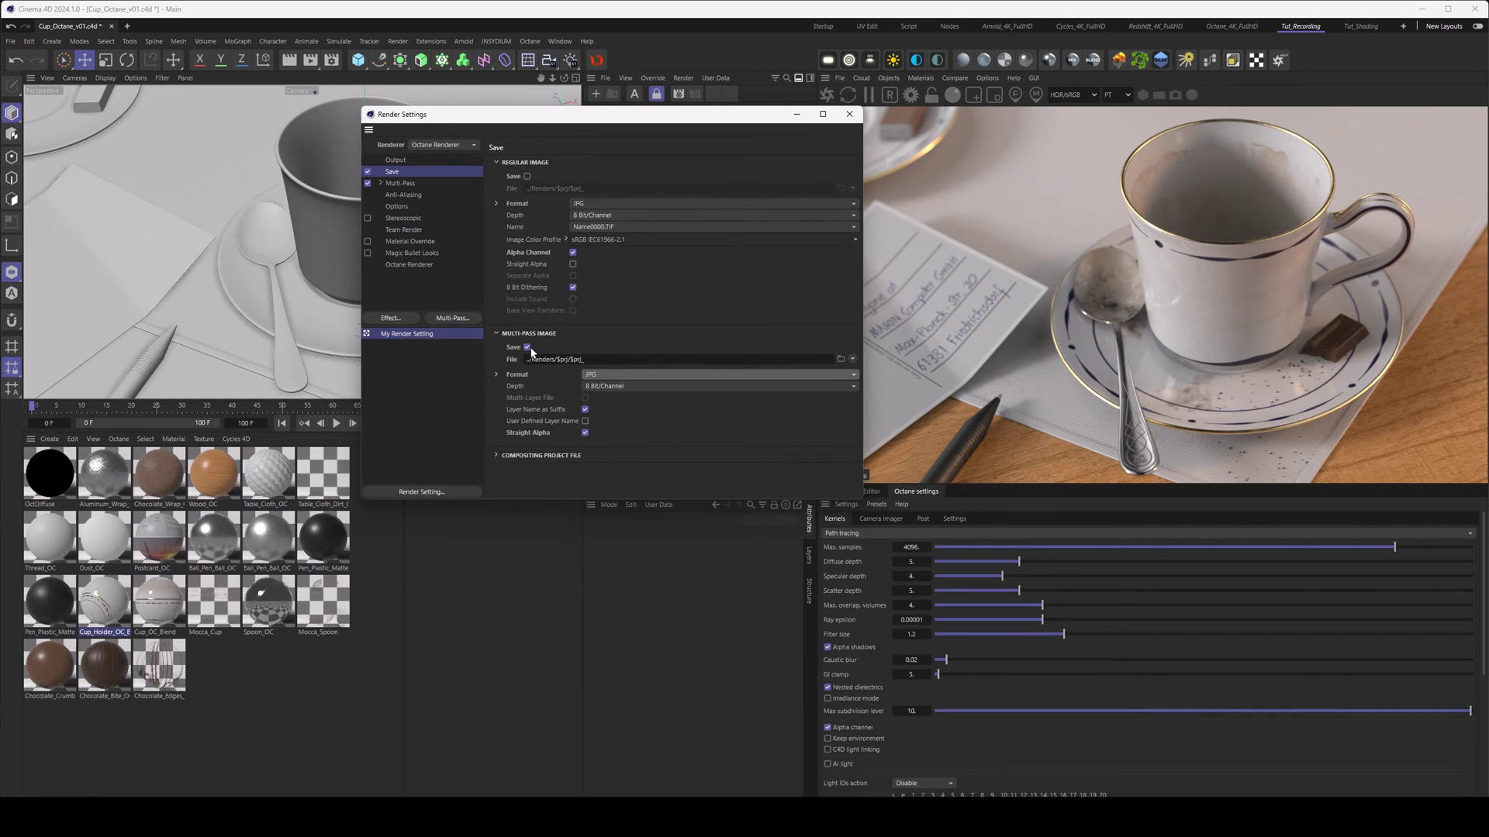
left_click(527, 347)
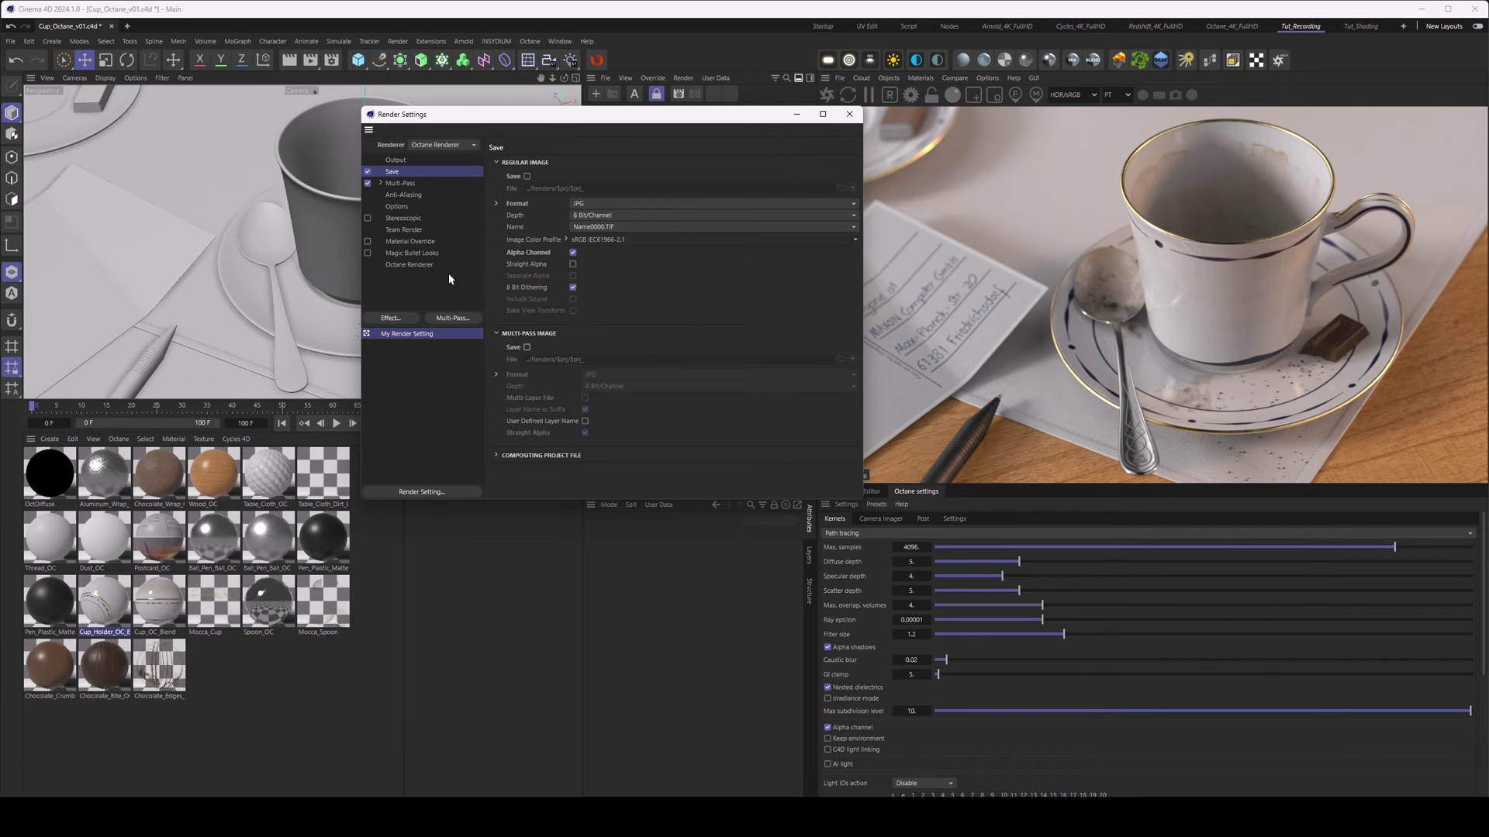
left_click(428, 264)
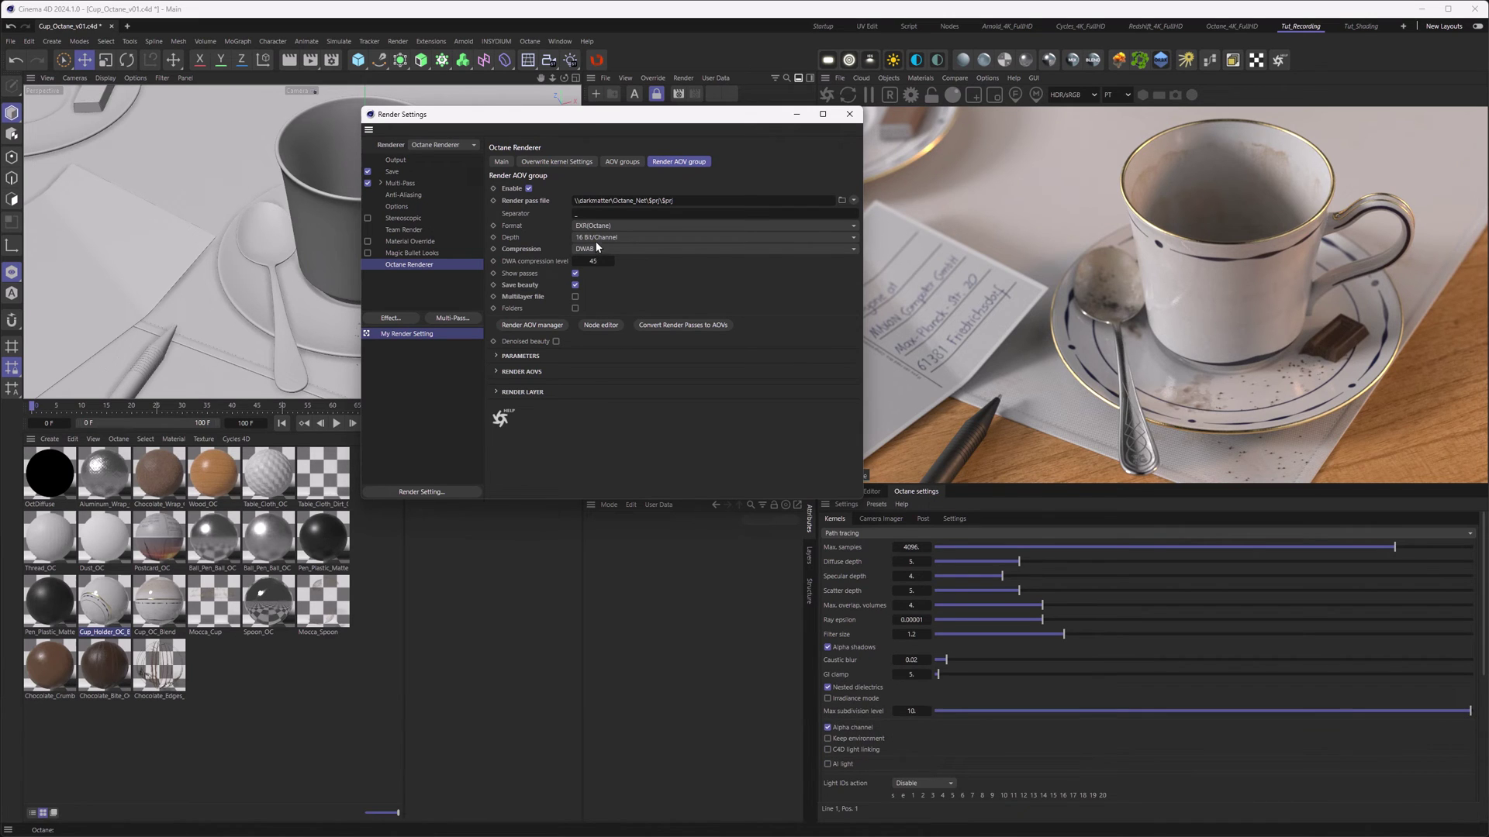
- Keep Octane's colour space at Linear sRGB, then review the Save and 1920×1080 Output settings
left_click(497, 162)
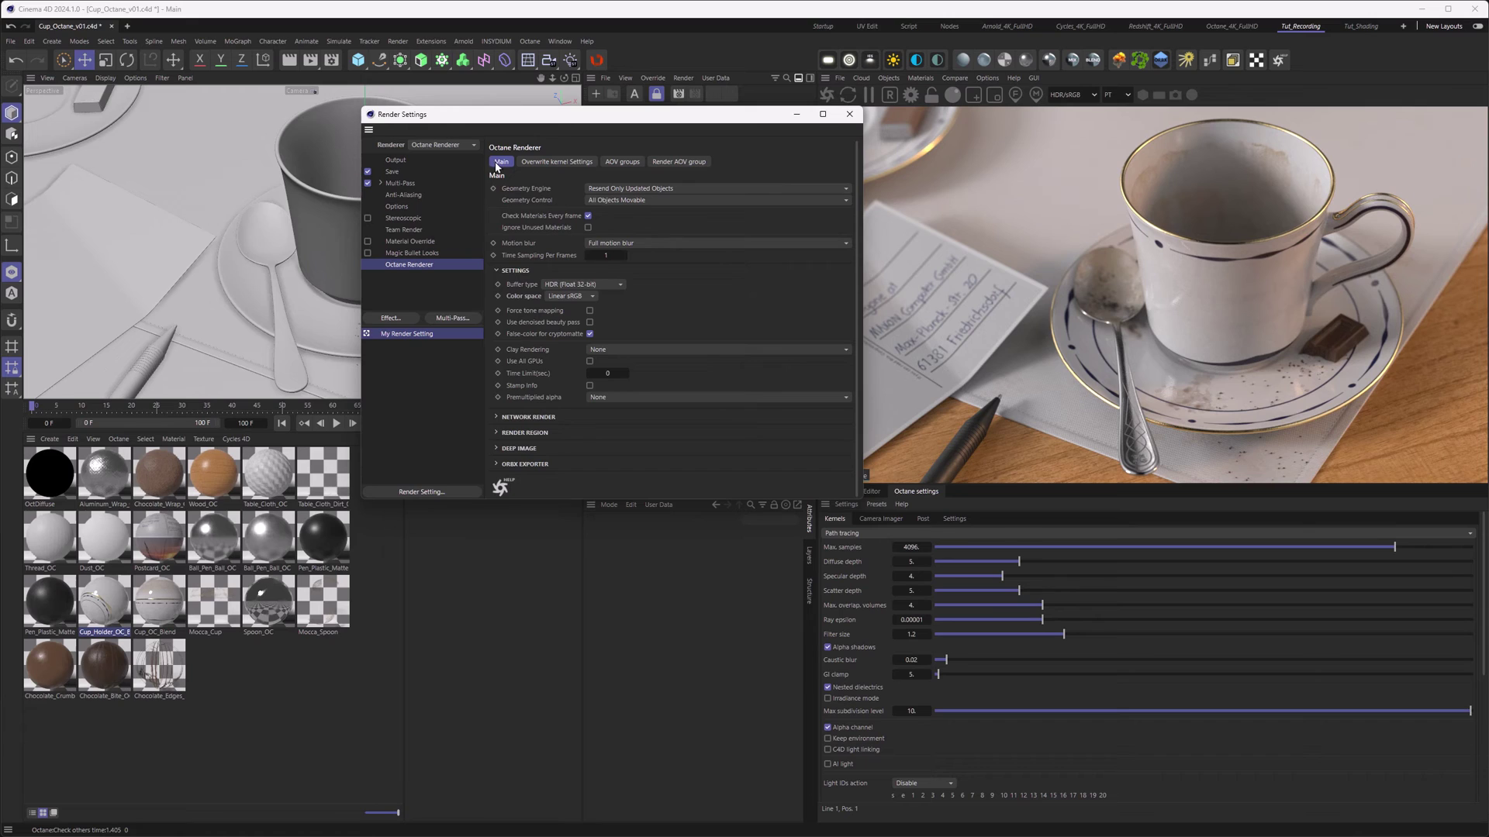
left_click(557, 296)
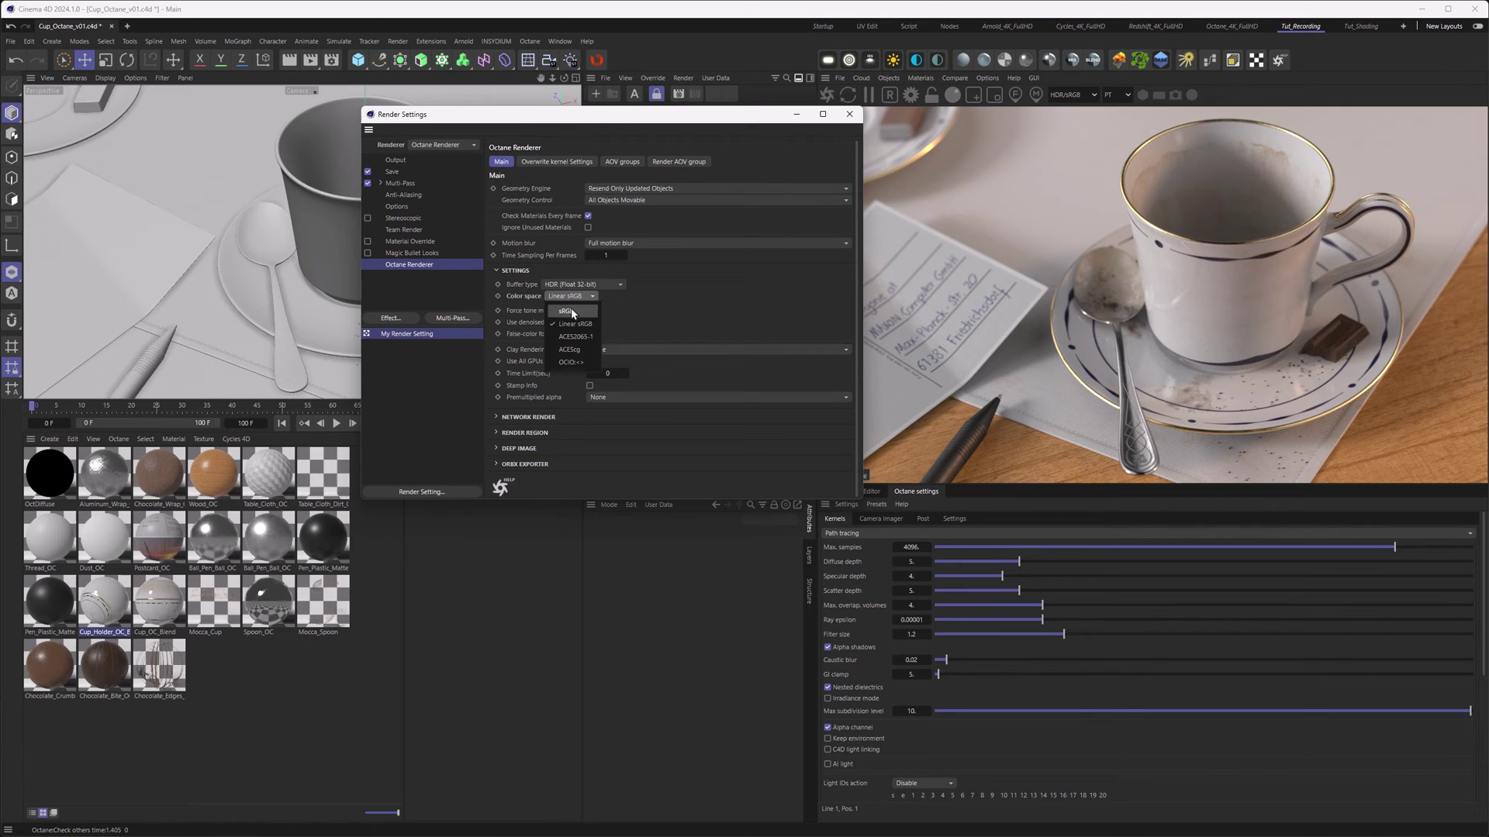
left_click(776, 317)
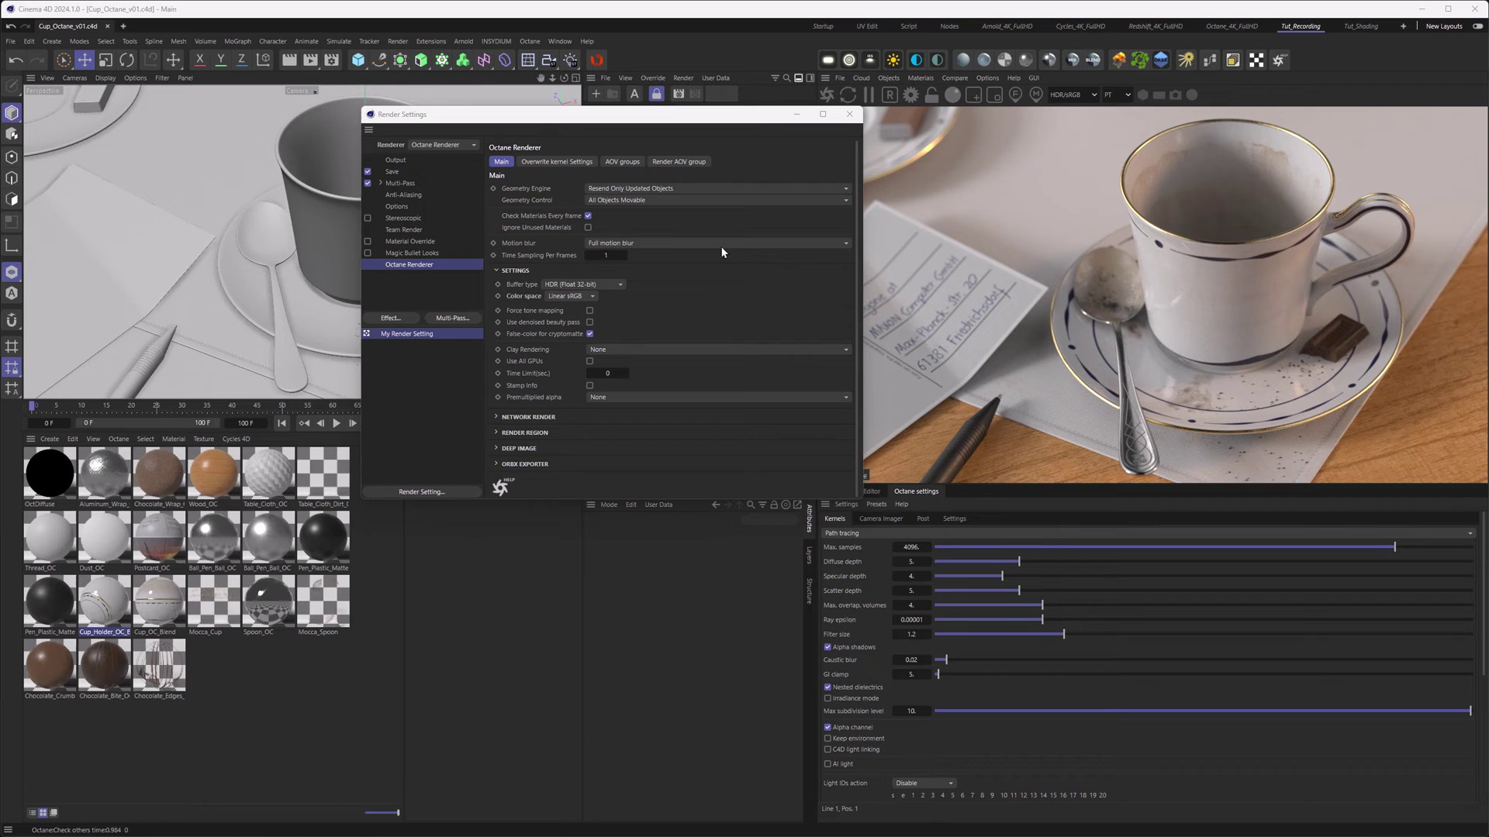
left_click(678, 161)
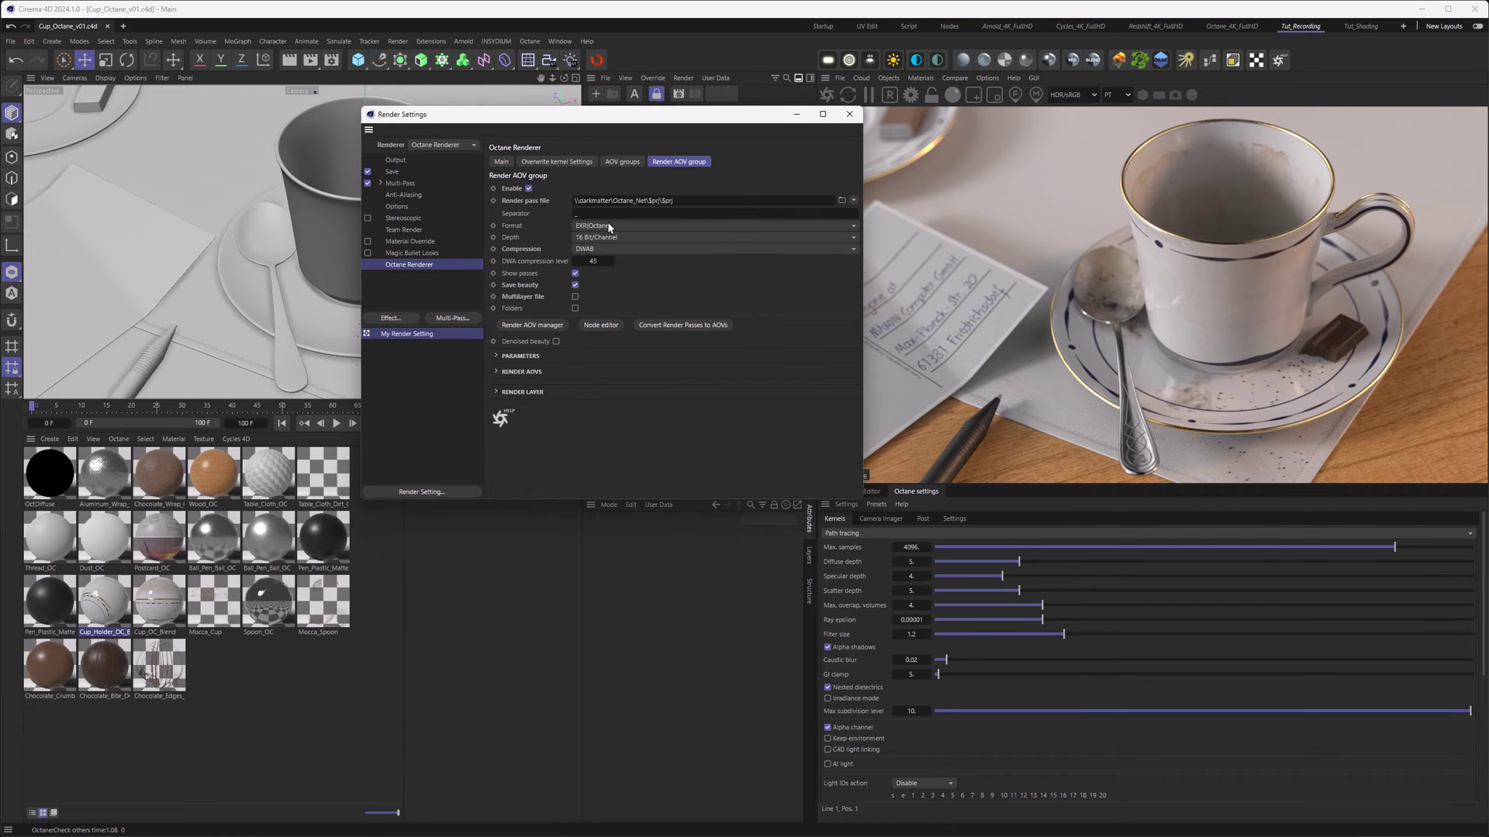
left_click(393, 171)
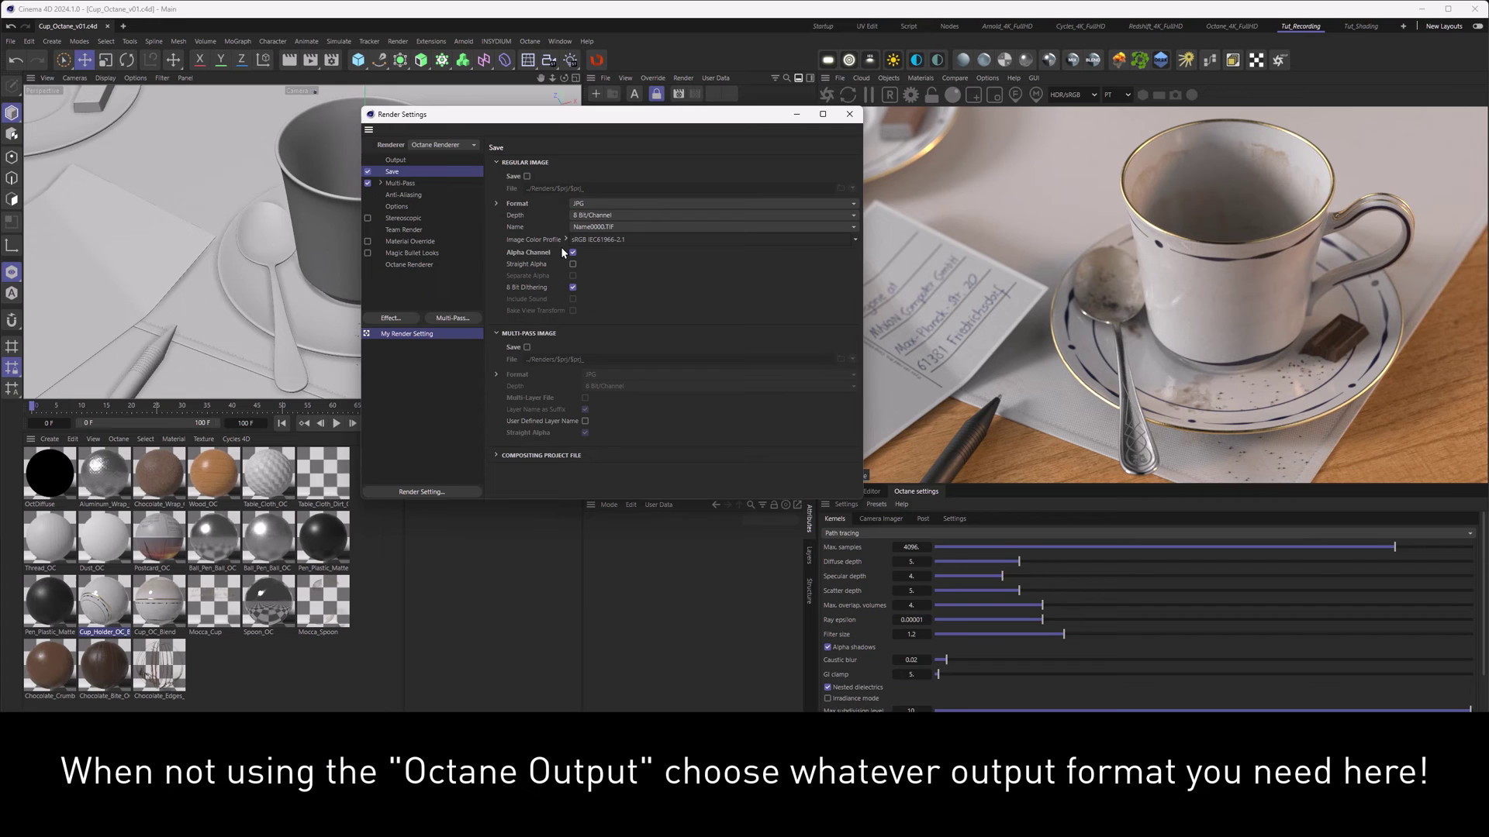
left_click(403, 159)
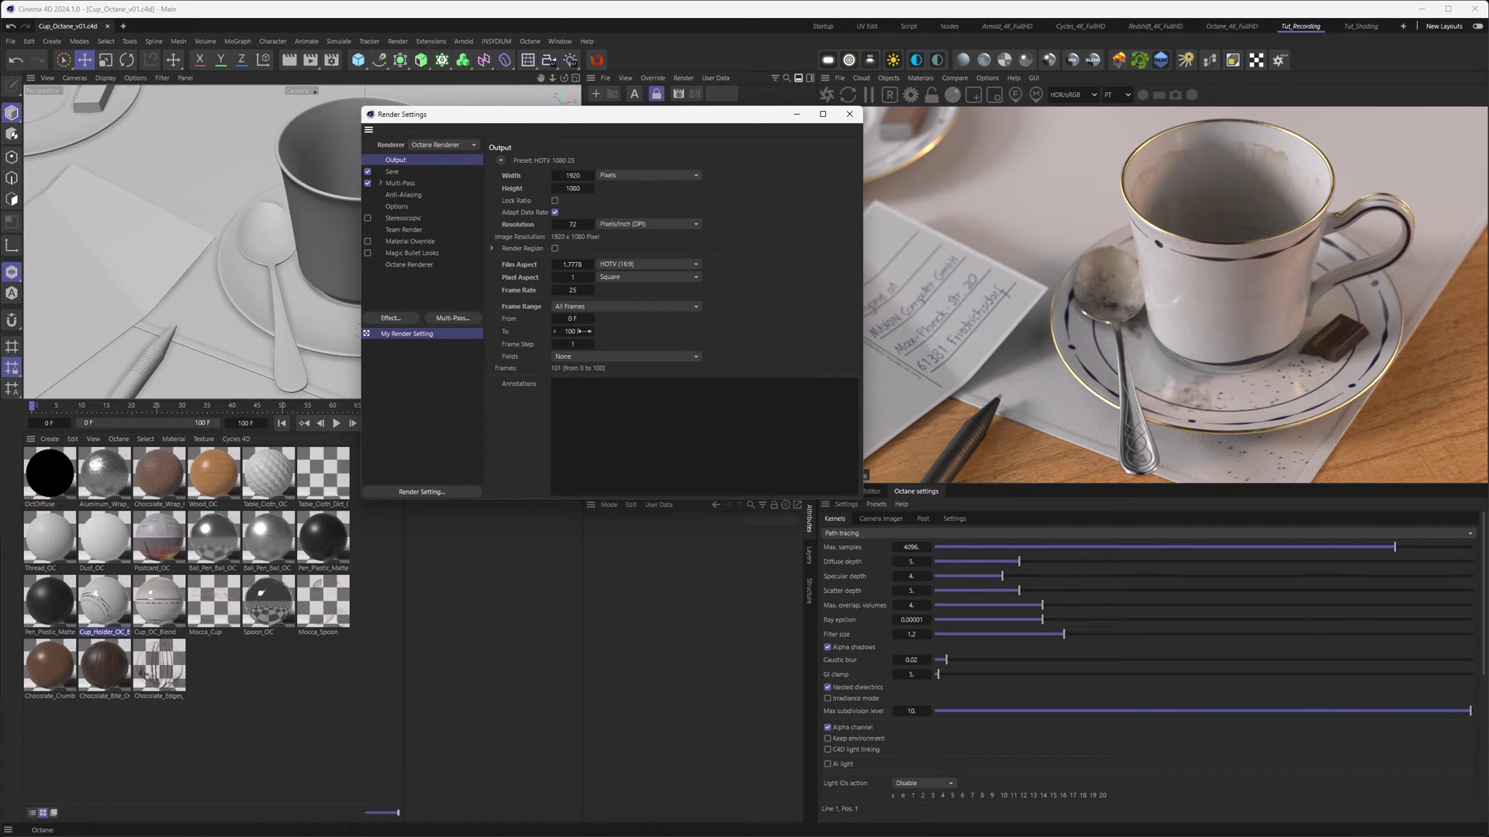
- Save the Cinema 4D project with all its assets as Octane_Cup_Render
left_click(12, 42)
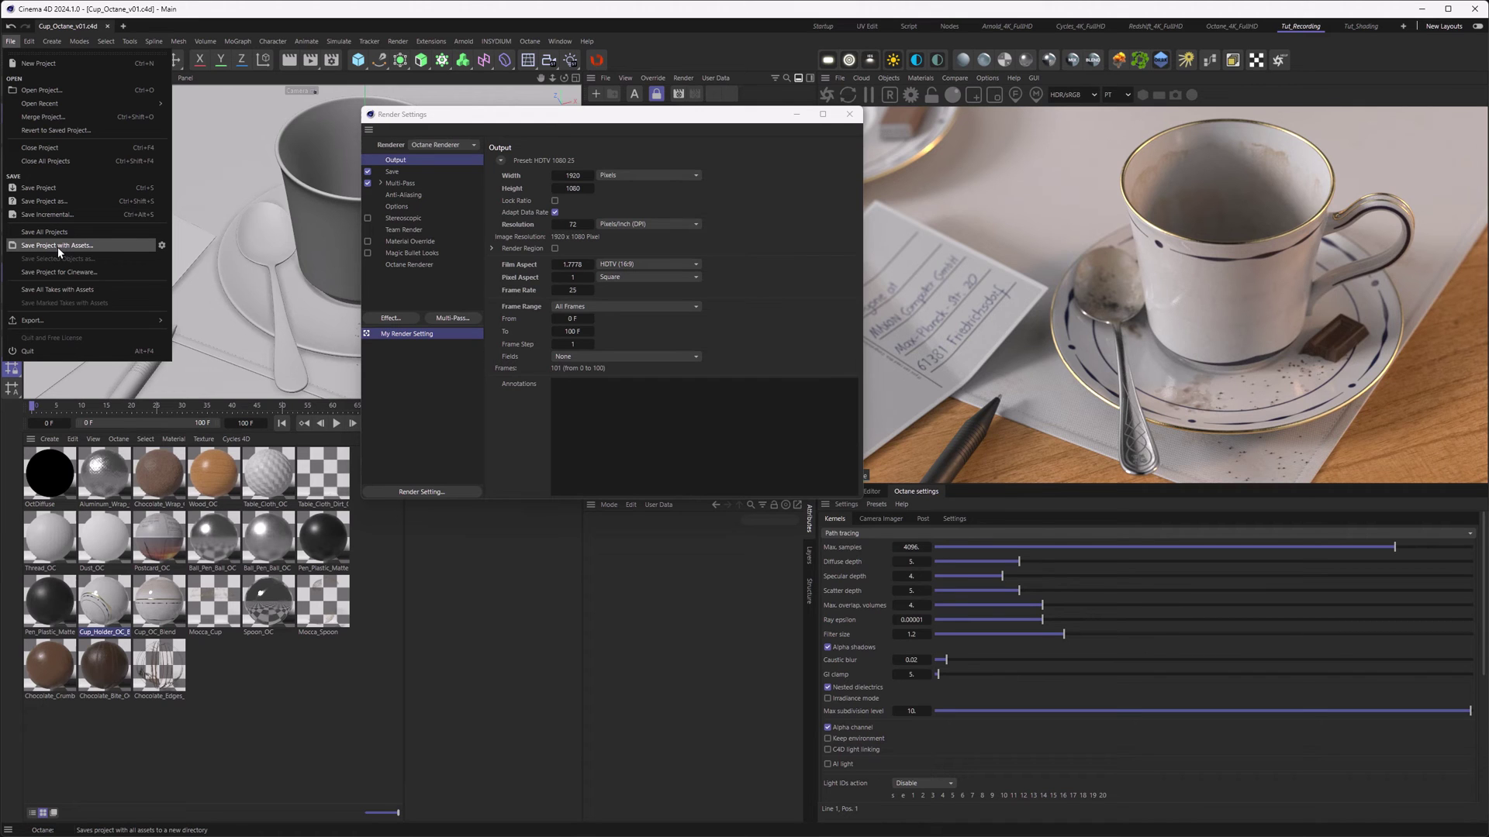
left_click(57, 247)
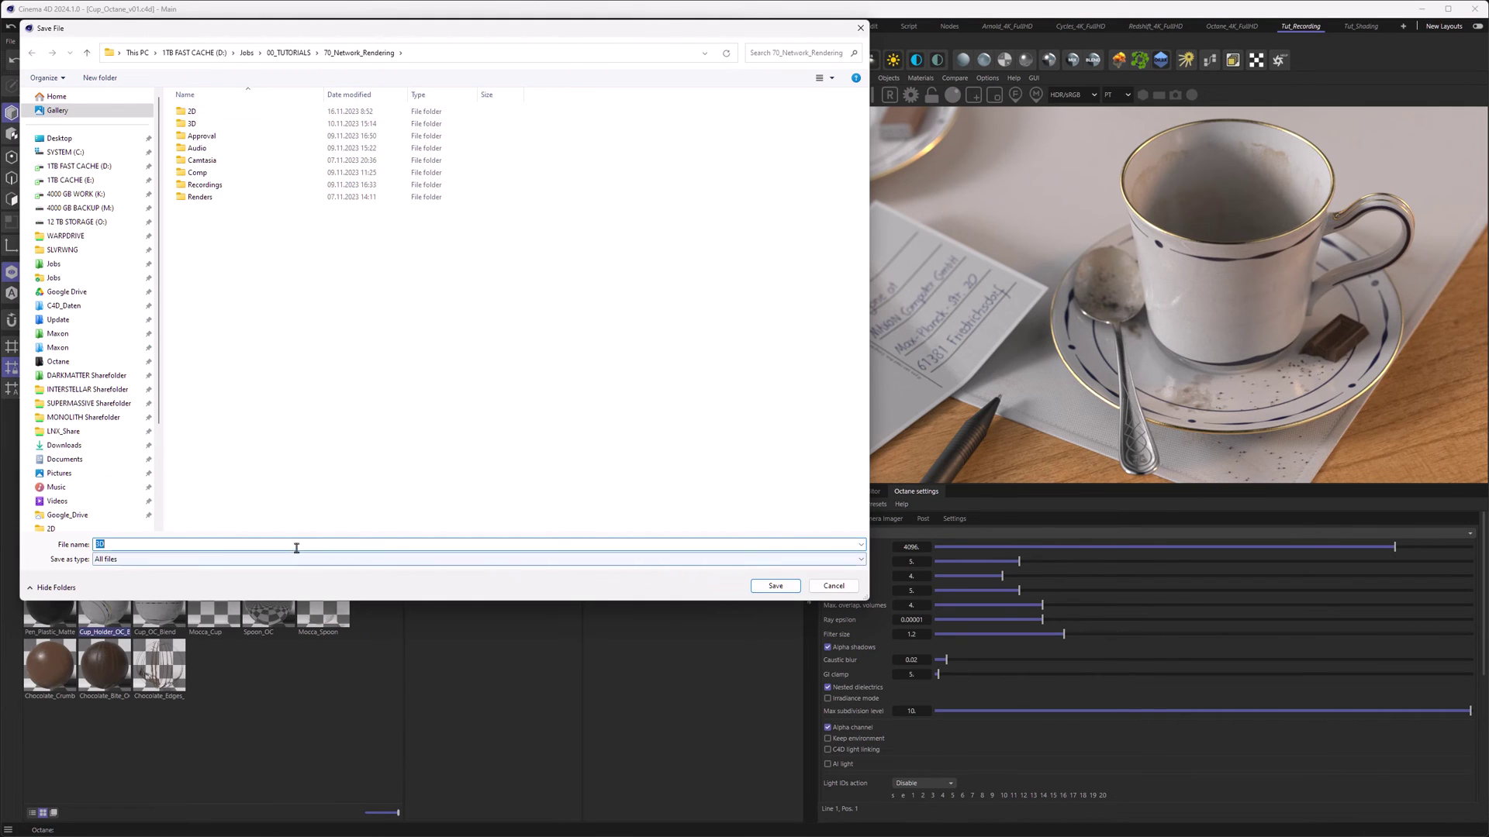
type("Octane_Cup_Render")
left_click(753, 586)
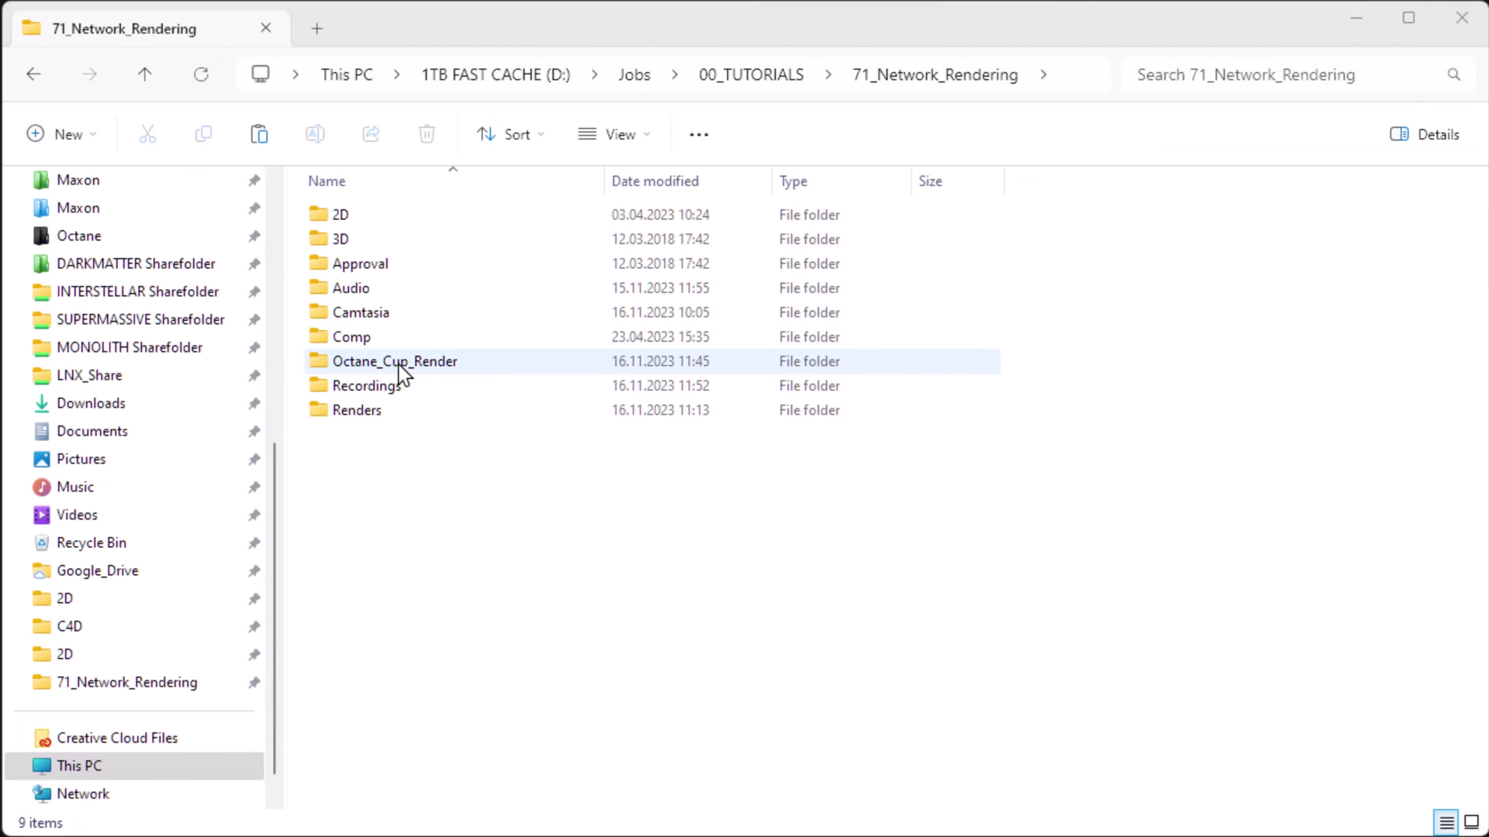
double_click(385, 360)
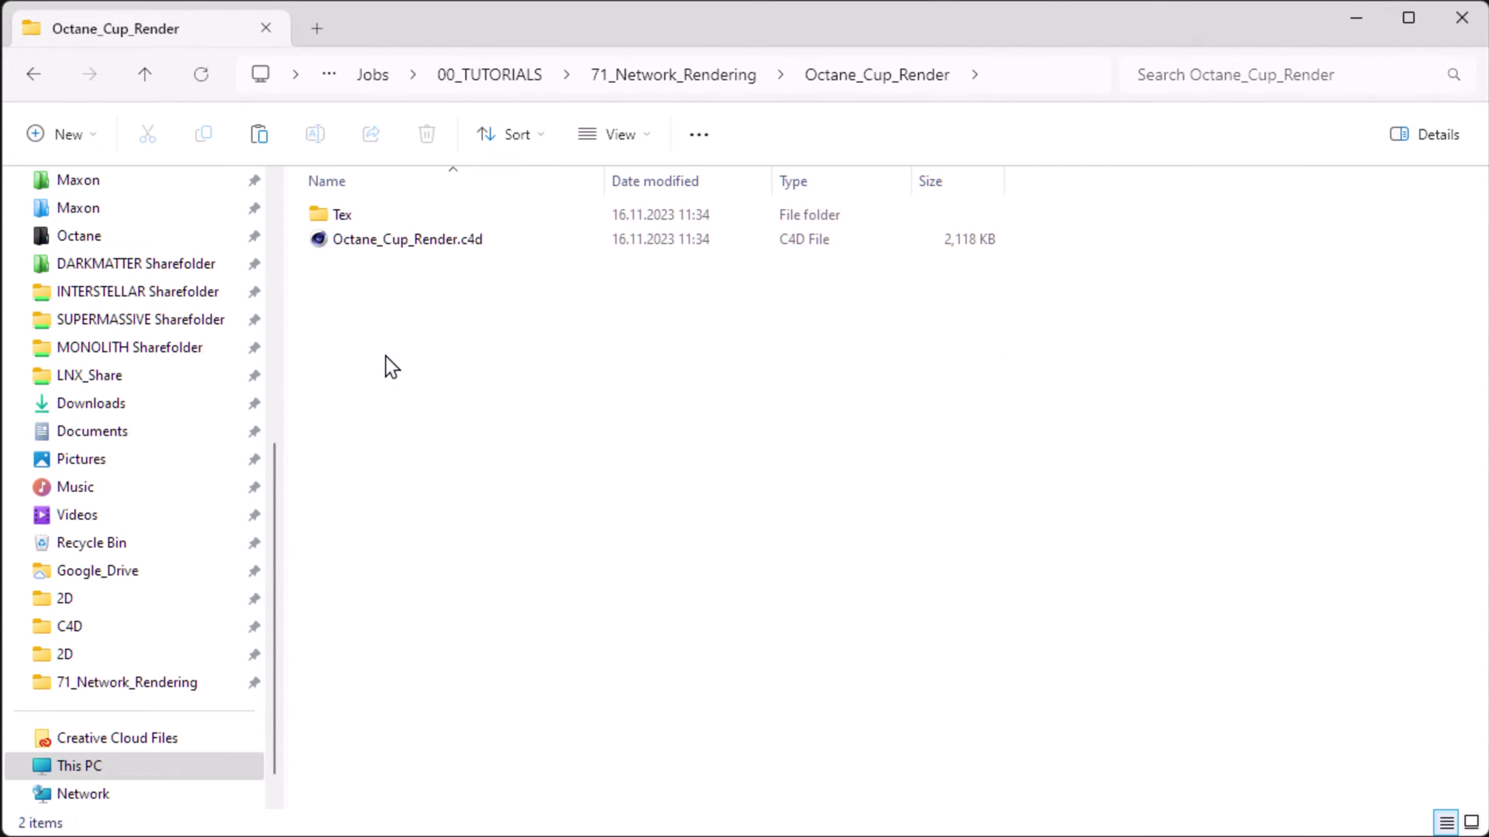
left_click(383, 241)
left_click(351, 217)
double_click(350, 218)
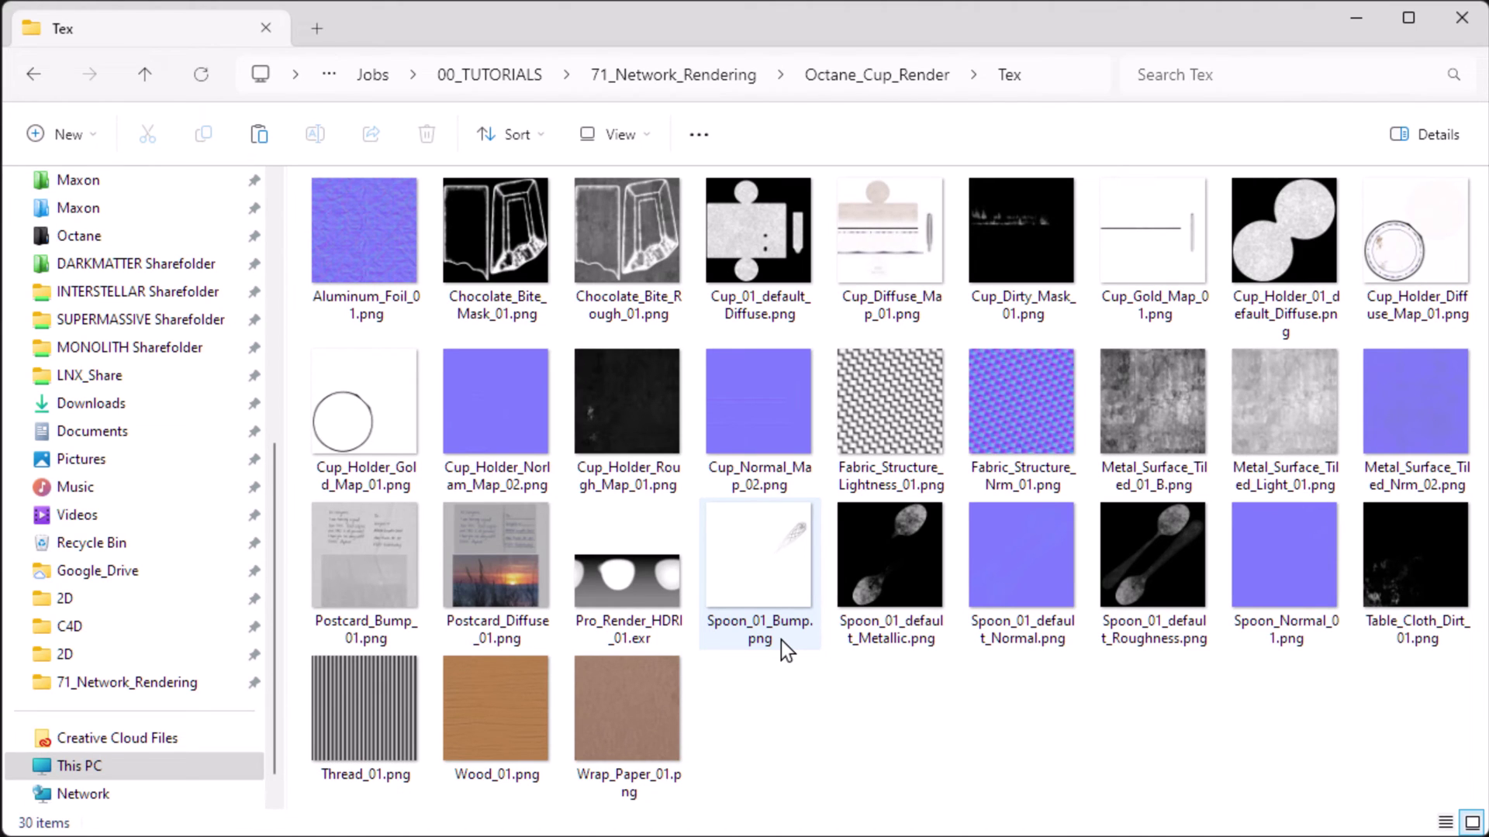
left_click(705, 78)
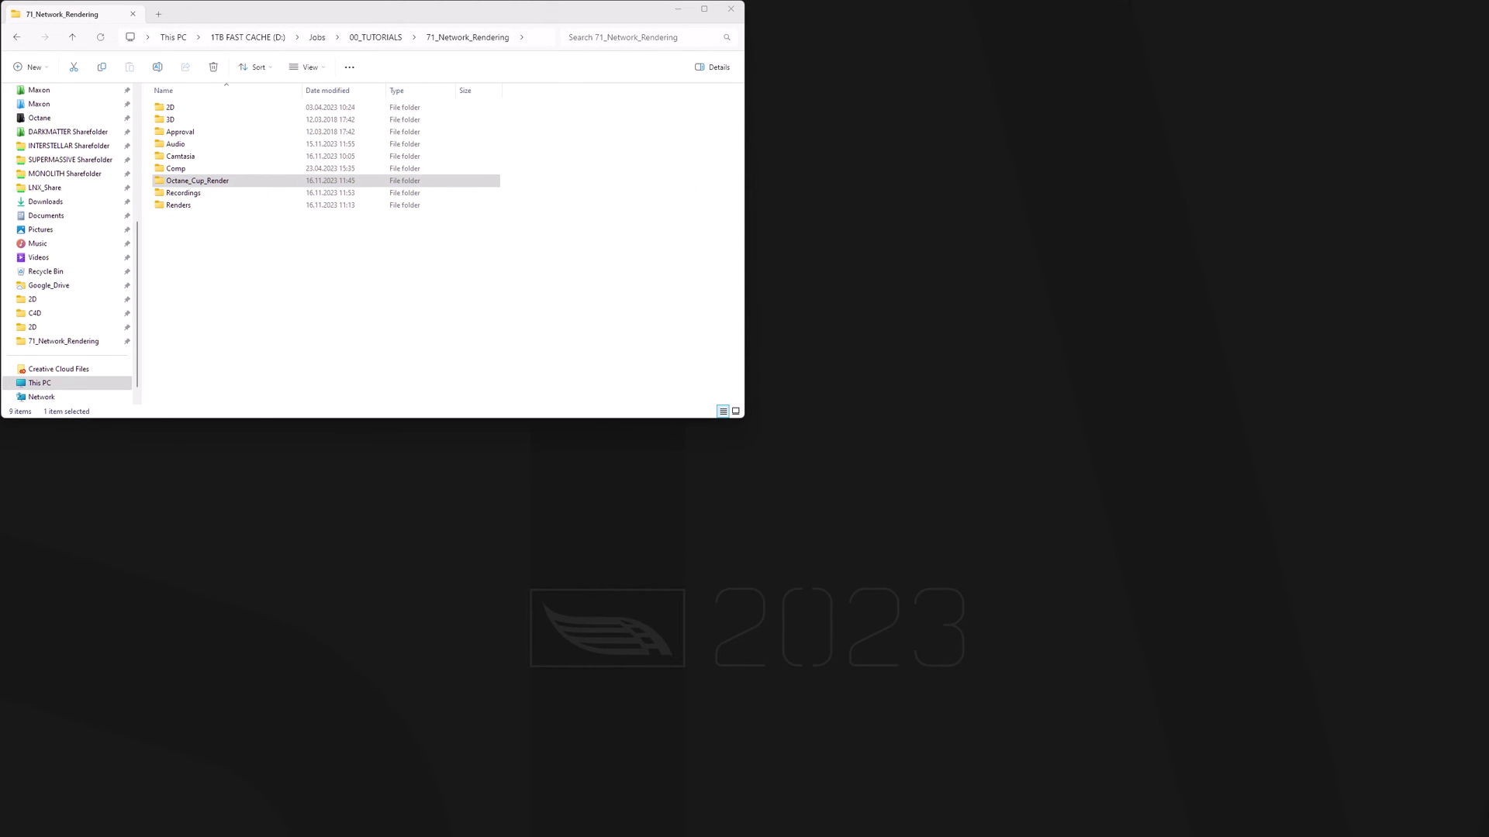
- Open the Team Render Server's preferences folder from its Preferences page
key("alt+Tab")
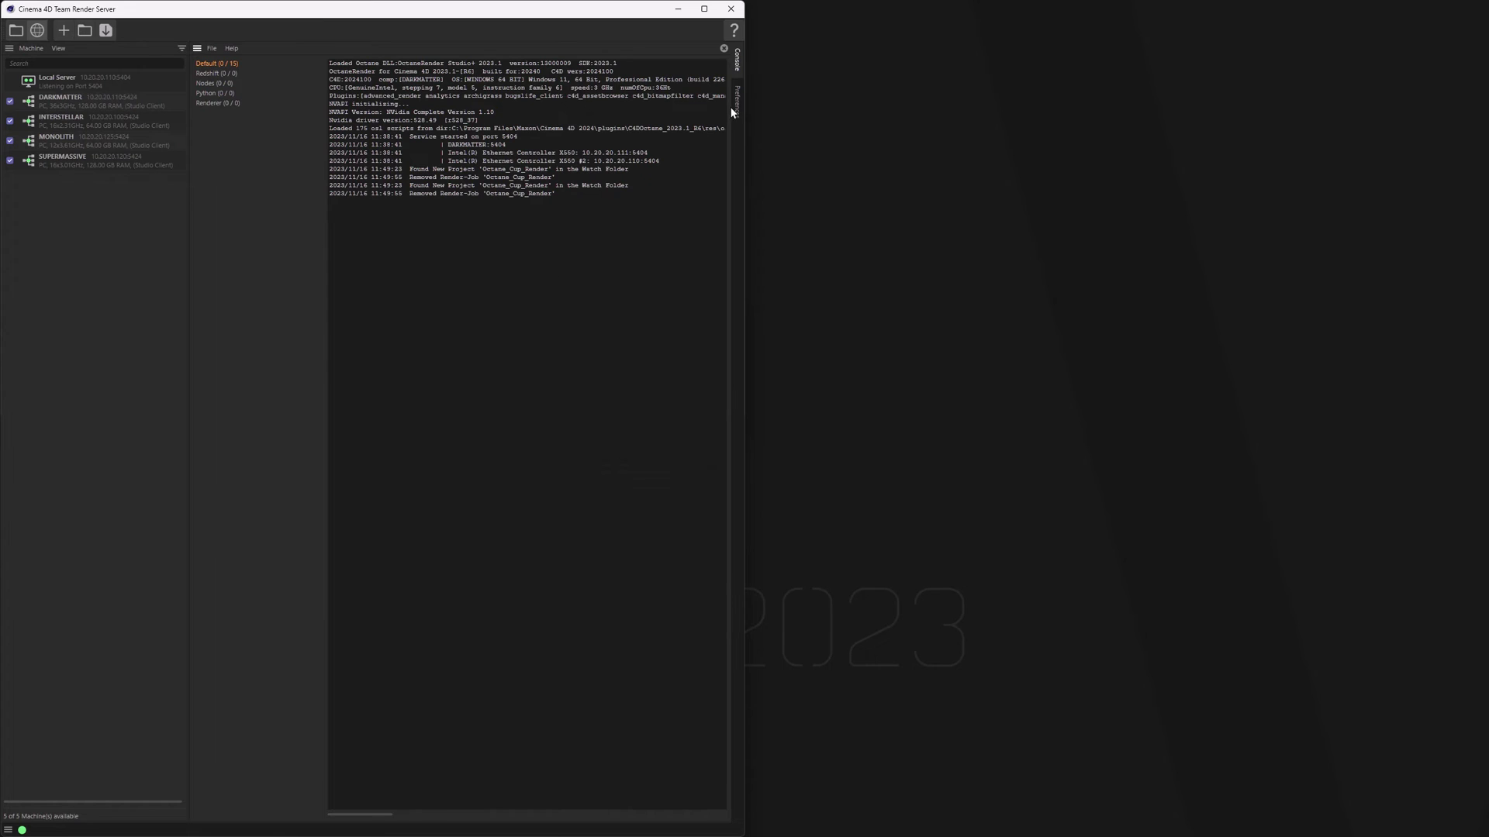
left_click(736, 109)
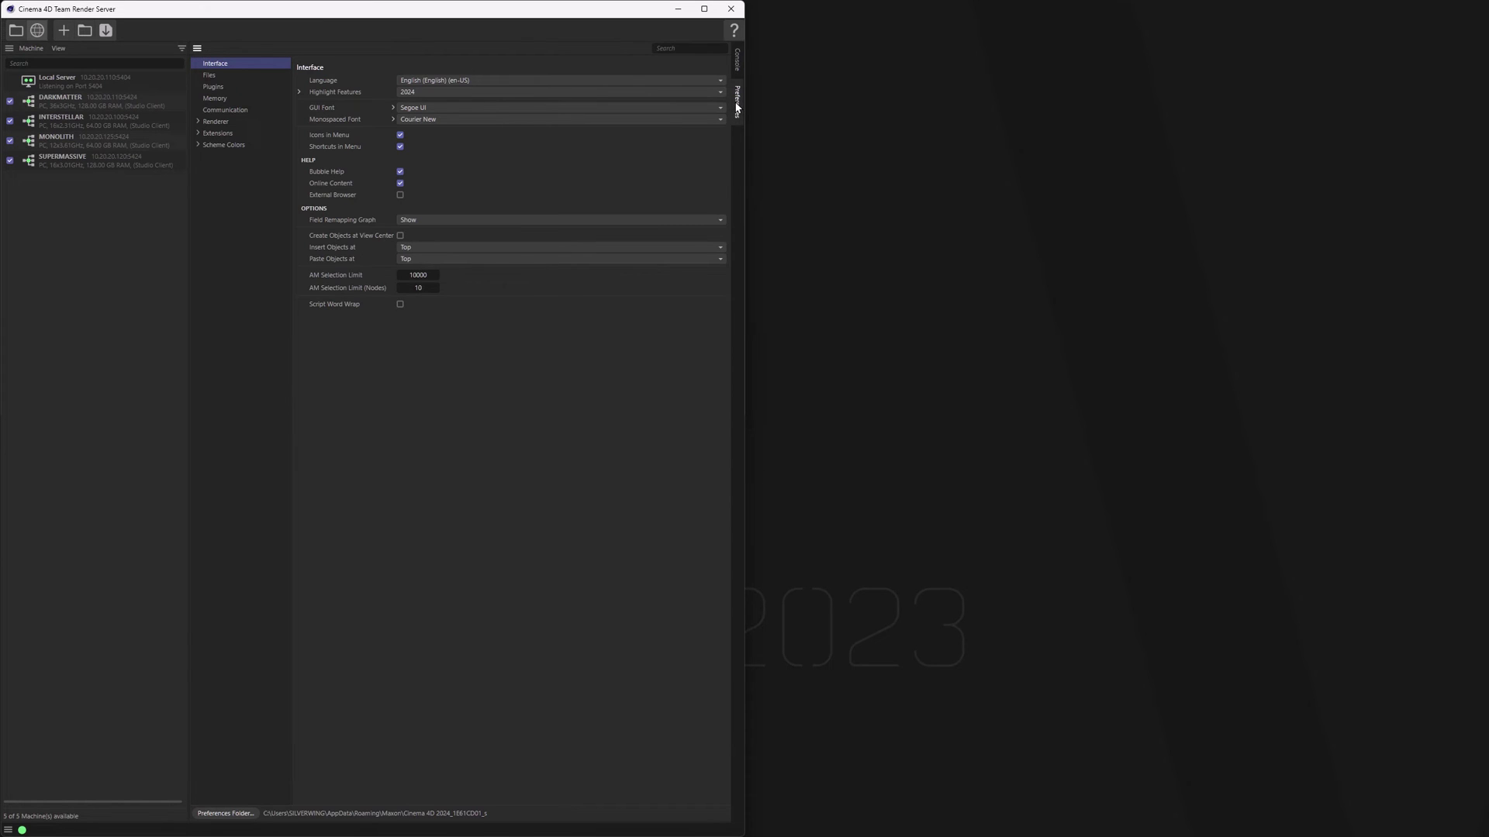
left_click(238, 814)
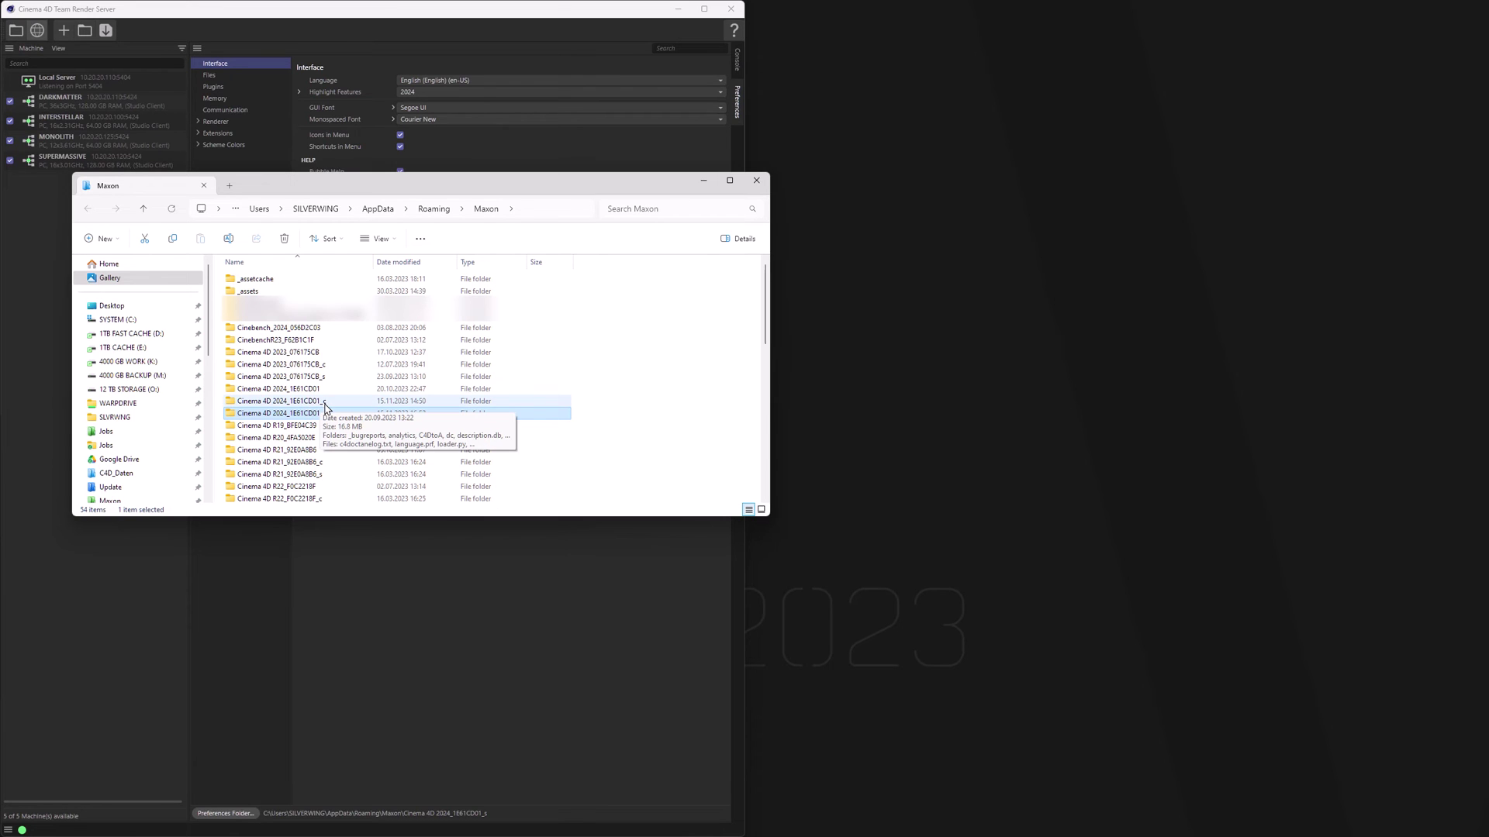
- Paste the Octane_Cup_Render folder into Cinema 4D 2024_1E61CD01_s\teamrender_server\users\admin
double_click(308, 415)
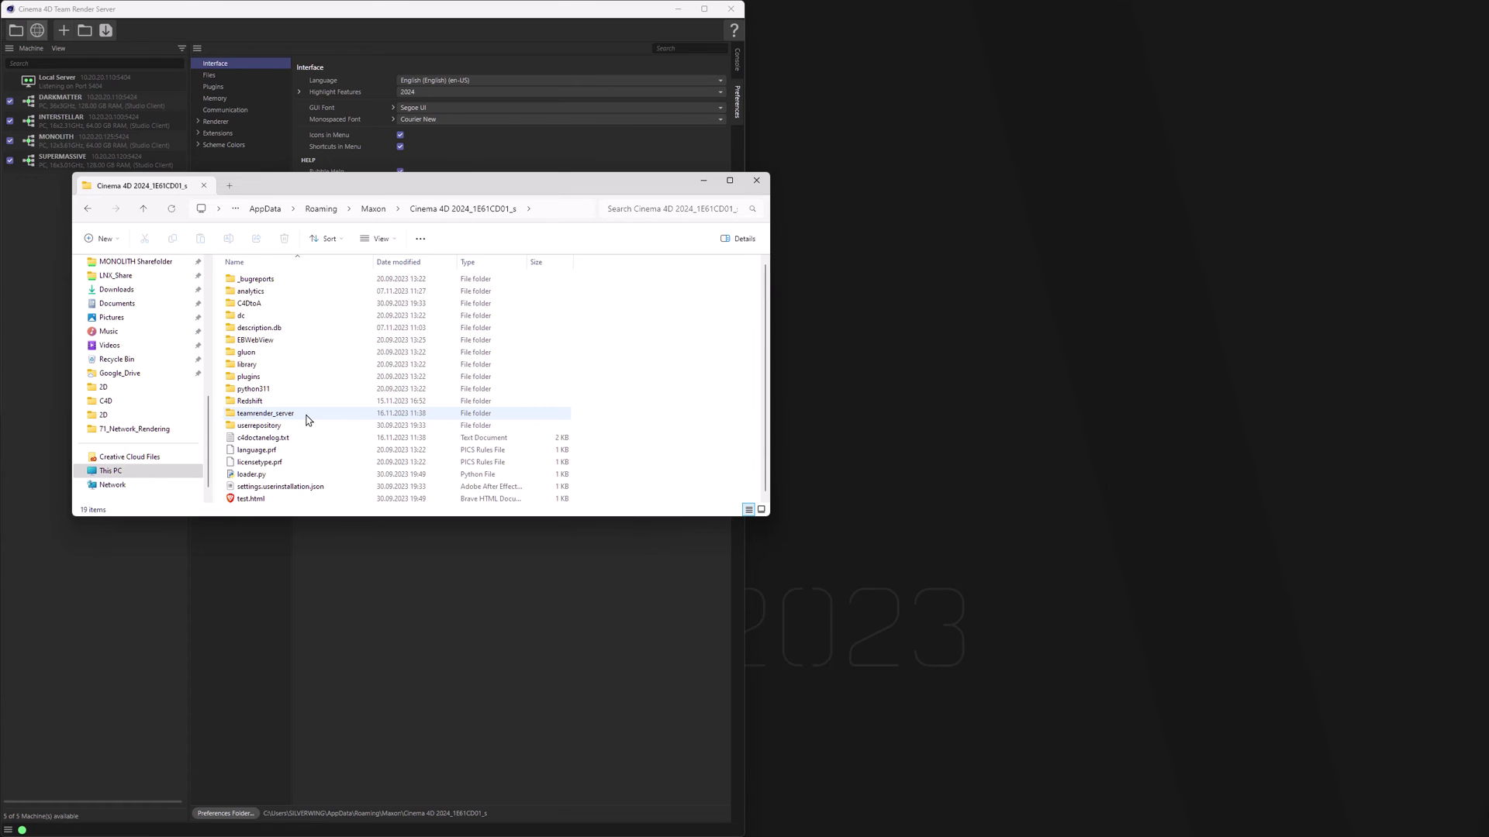
double_click(308, 415)
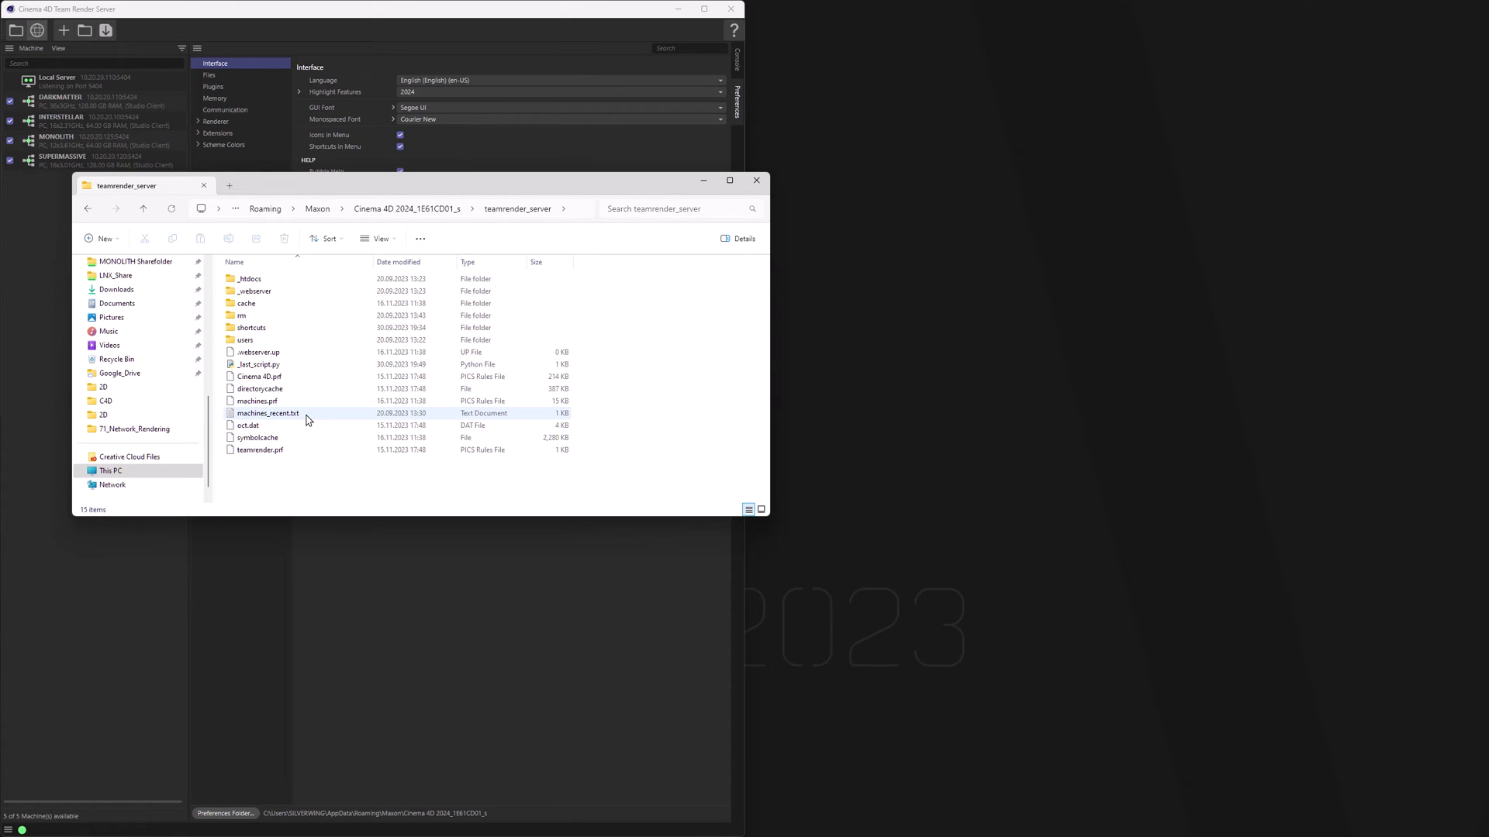
double_click(242, 341)
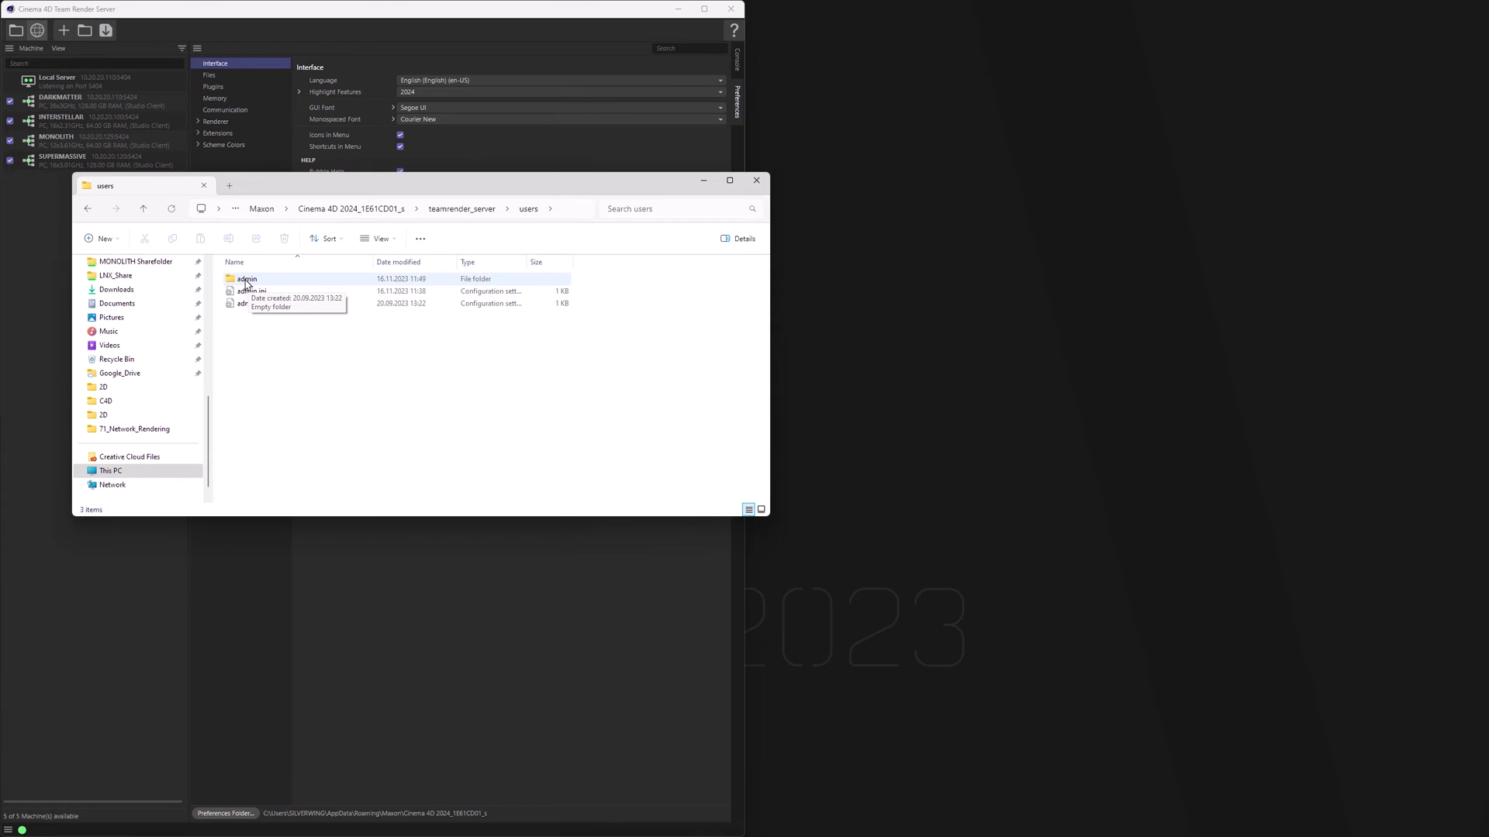
double_click(247, 280)
left_click_drag(258, 305, 281, 341)
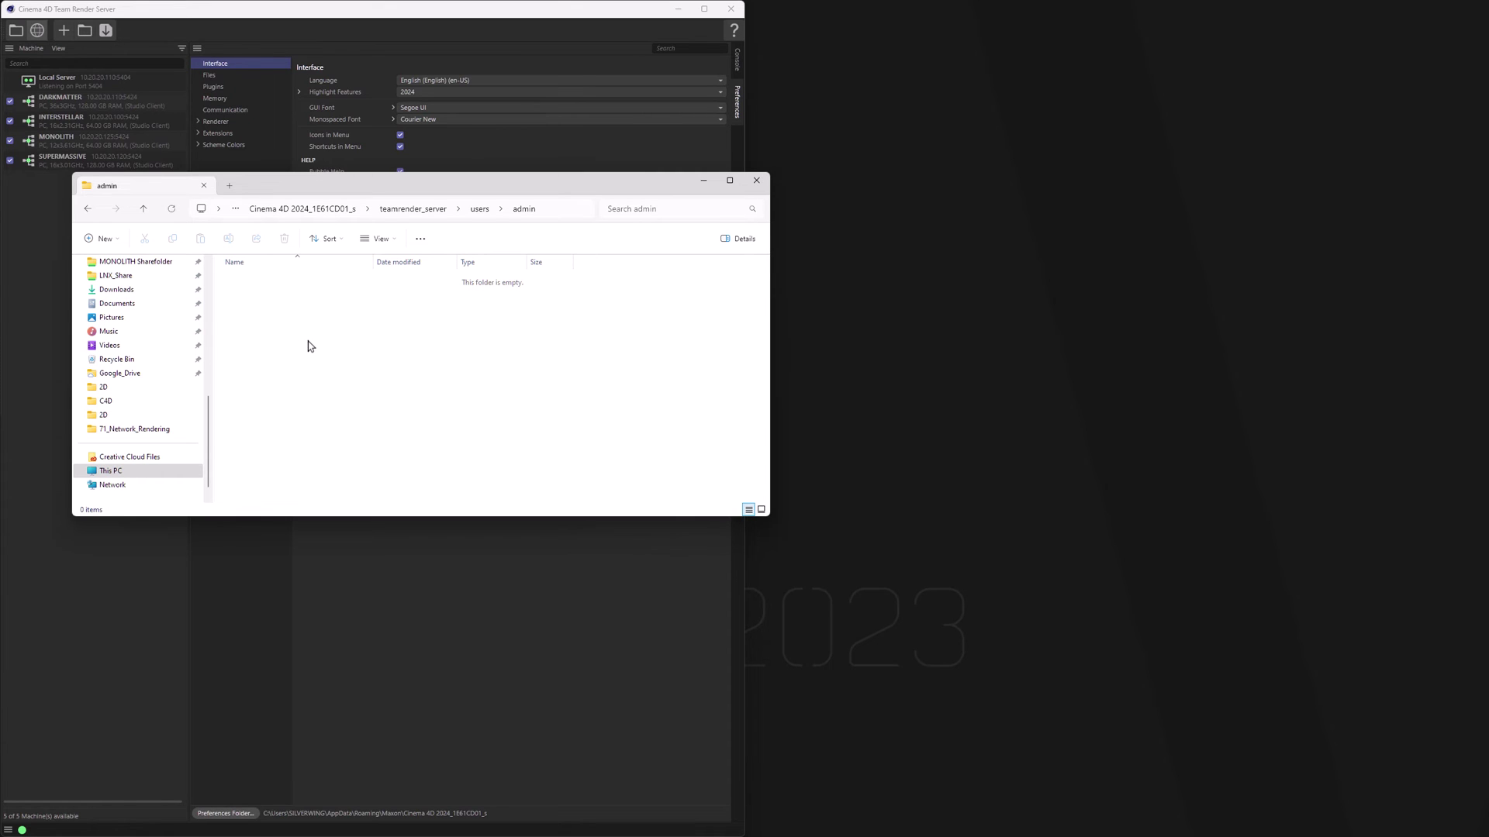
key("ctrl+v")
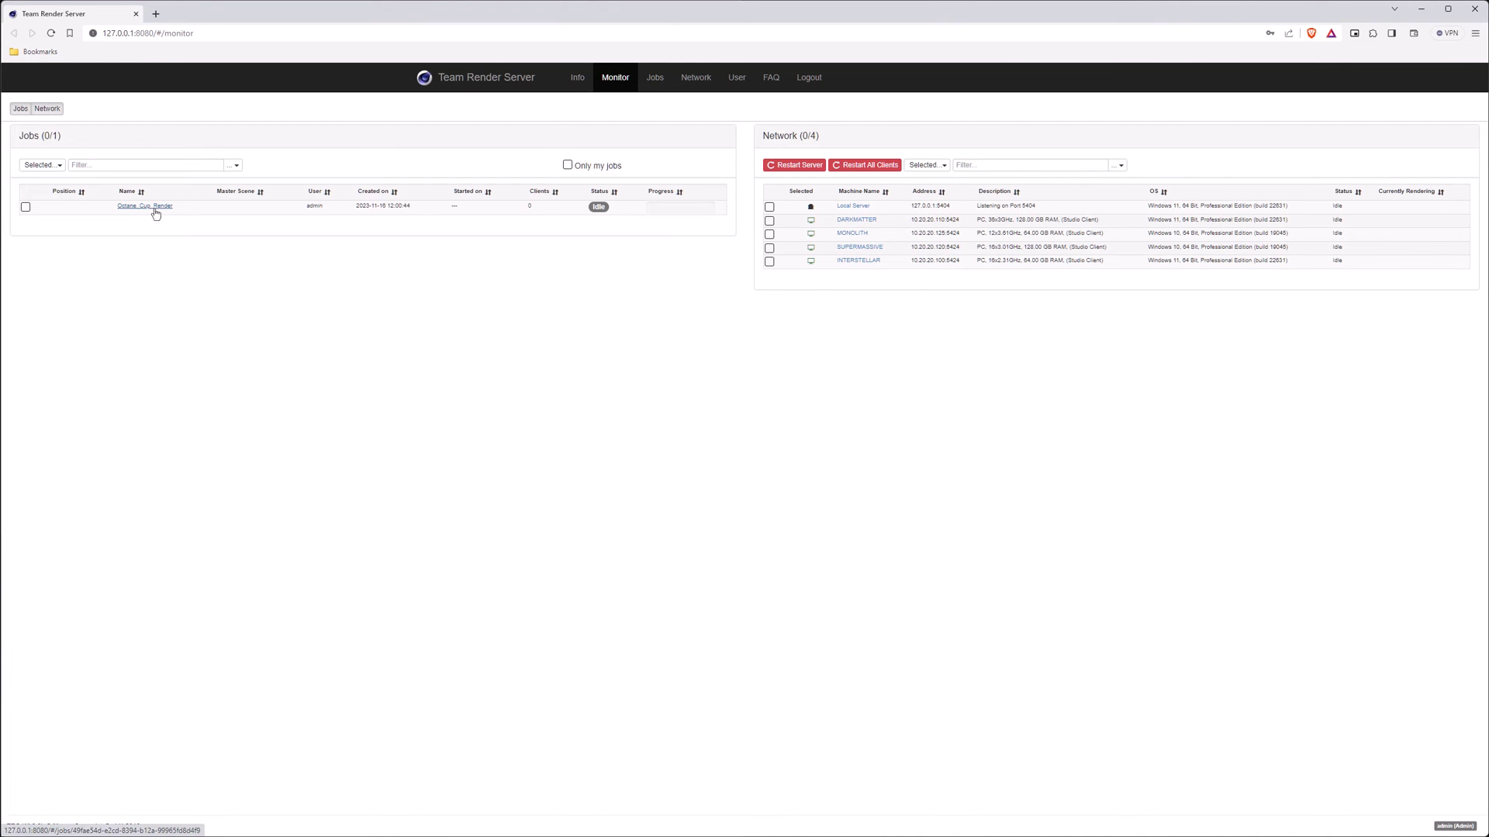
- Review the Octane_Cup_Render job's assets in the Jobs list and start rendering it
left_click(653, 81)
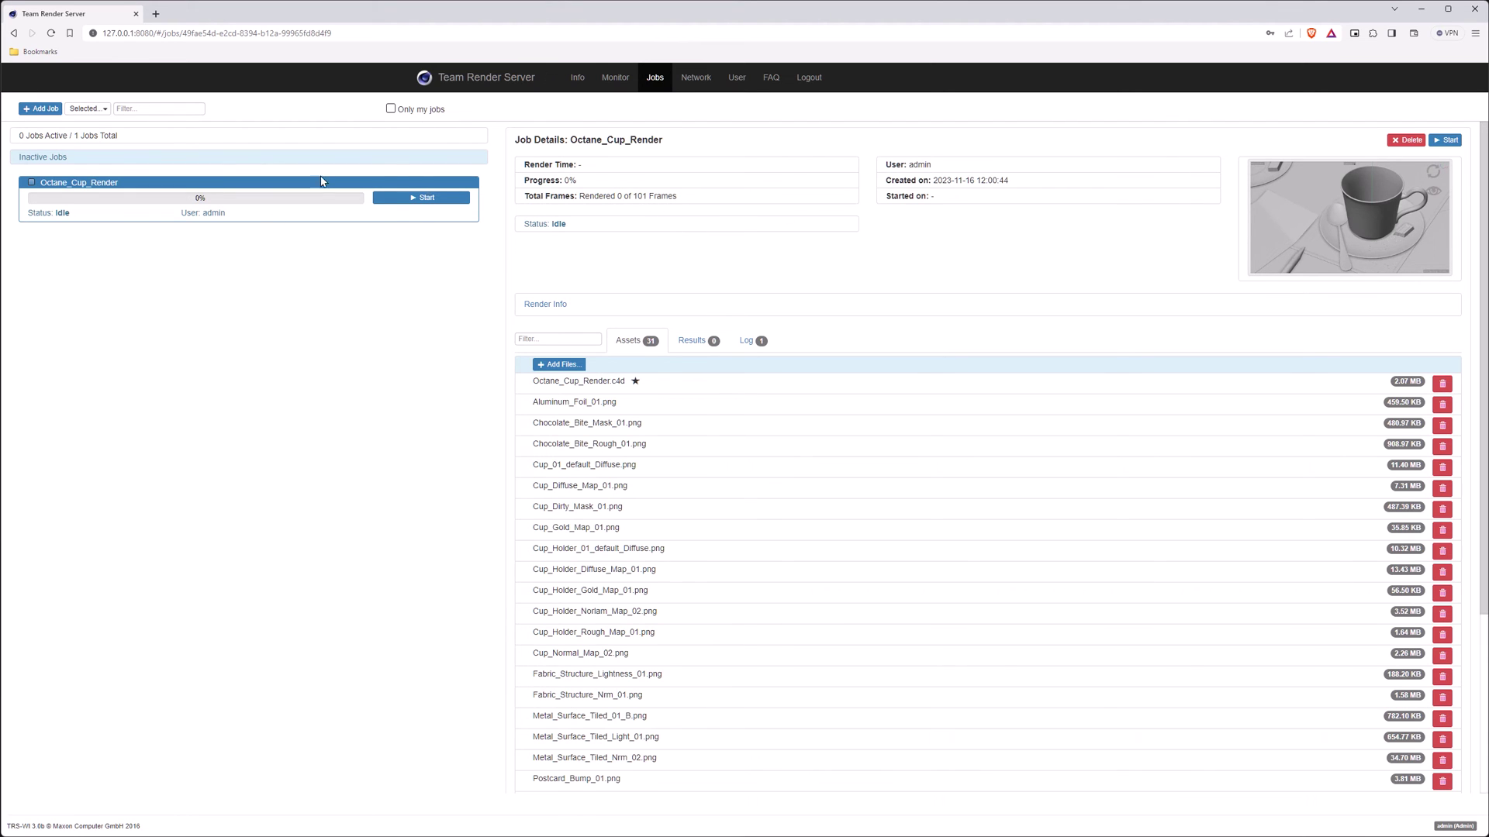
scroll(686, 575, "down", 3)
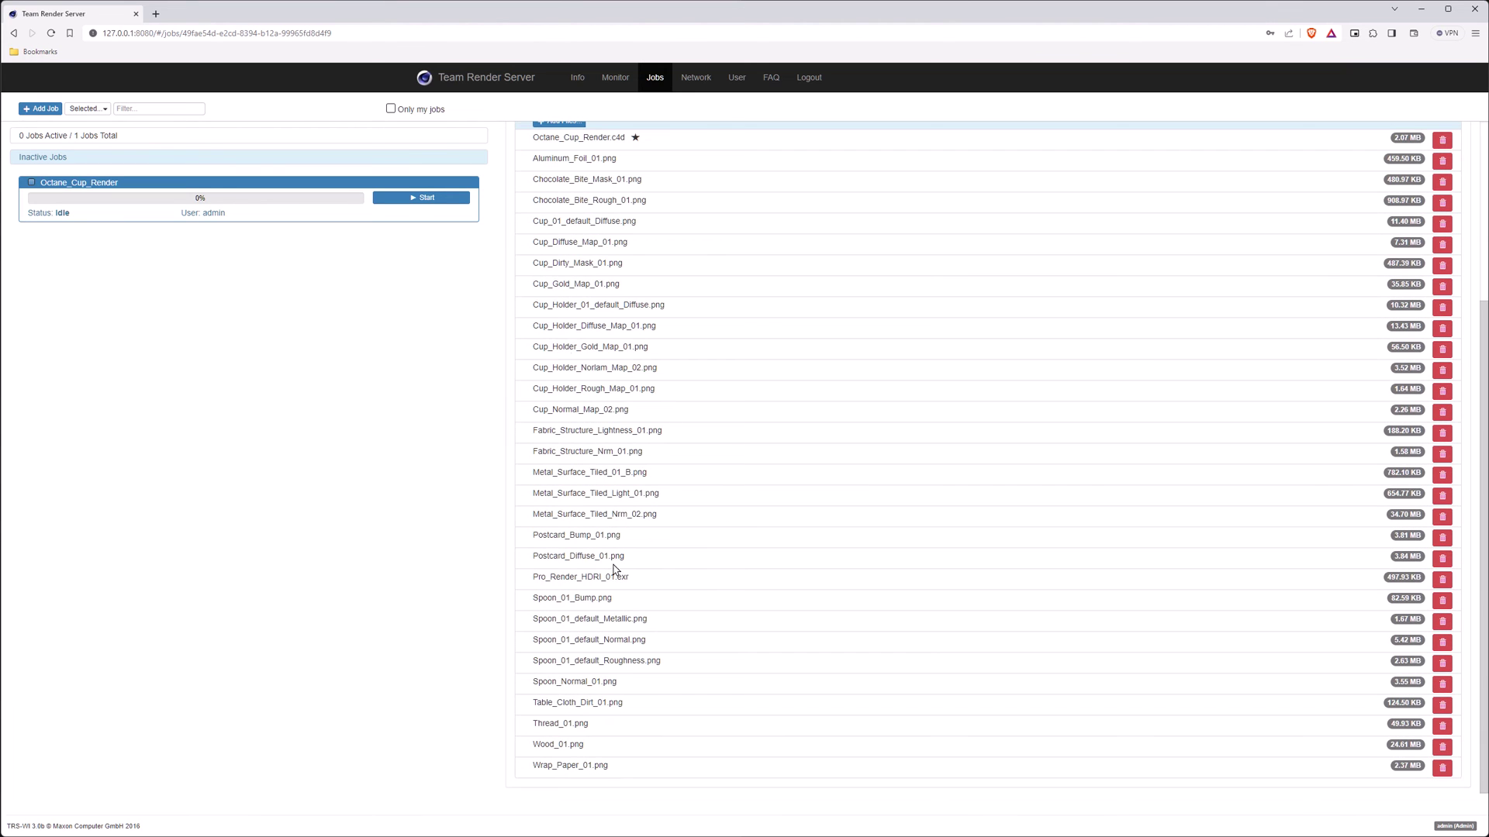
scroll(731, 561, "up", 3)
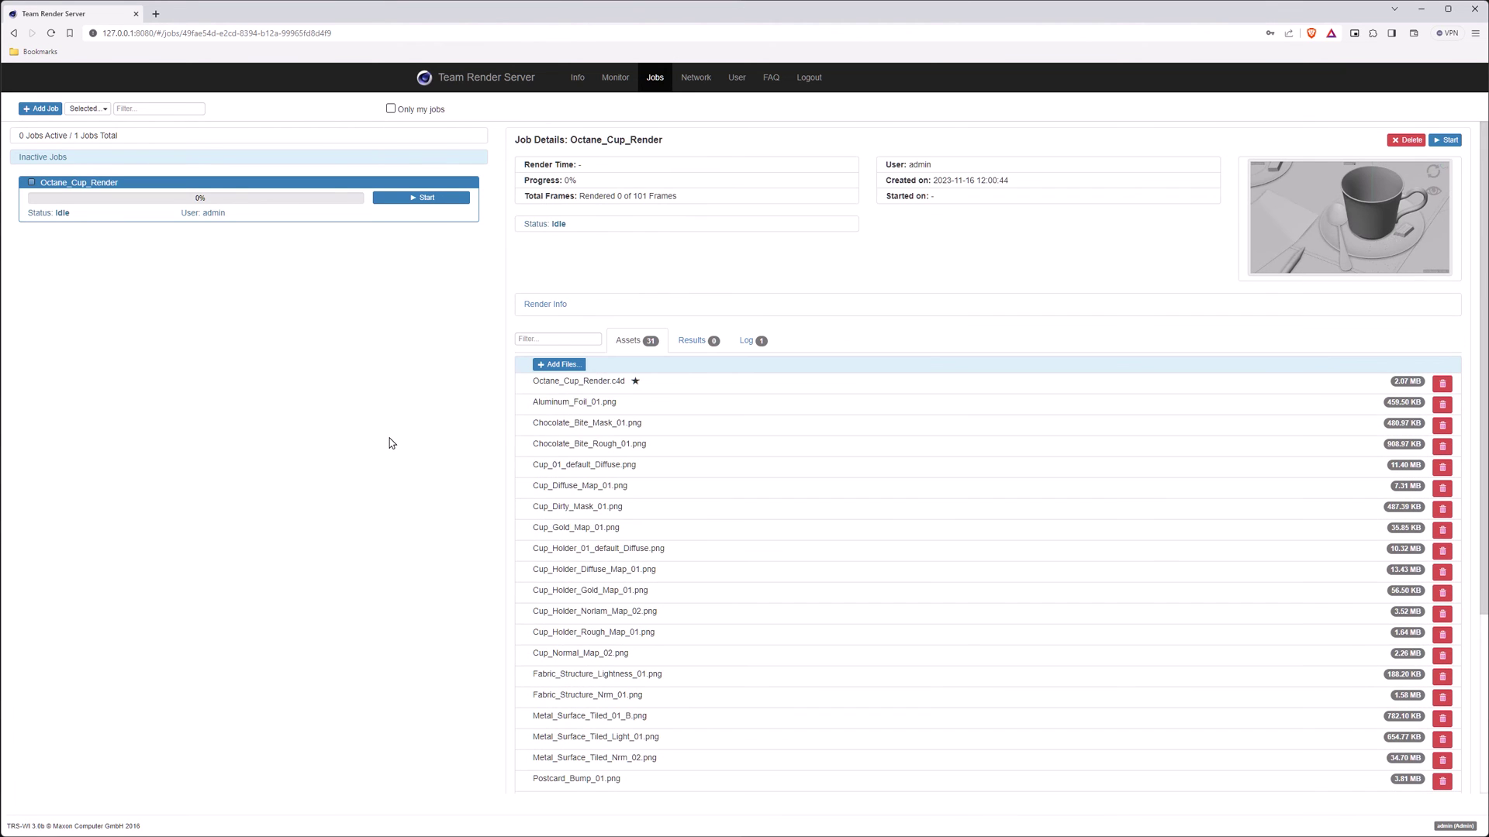
left_click(420, 199)
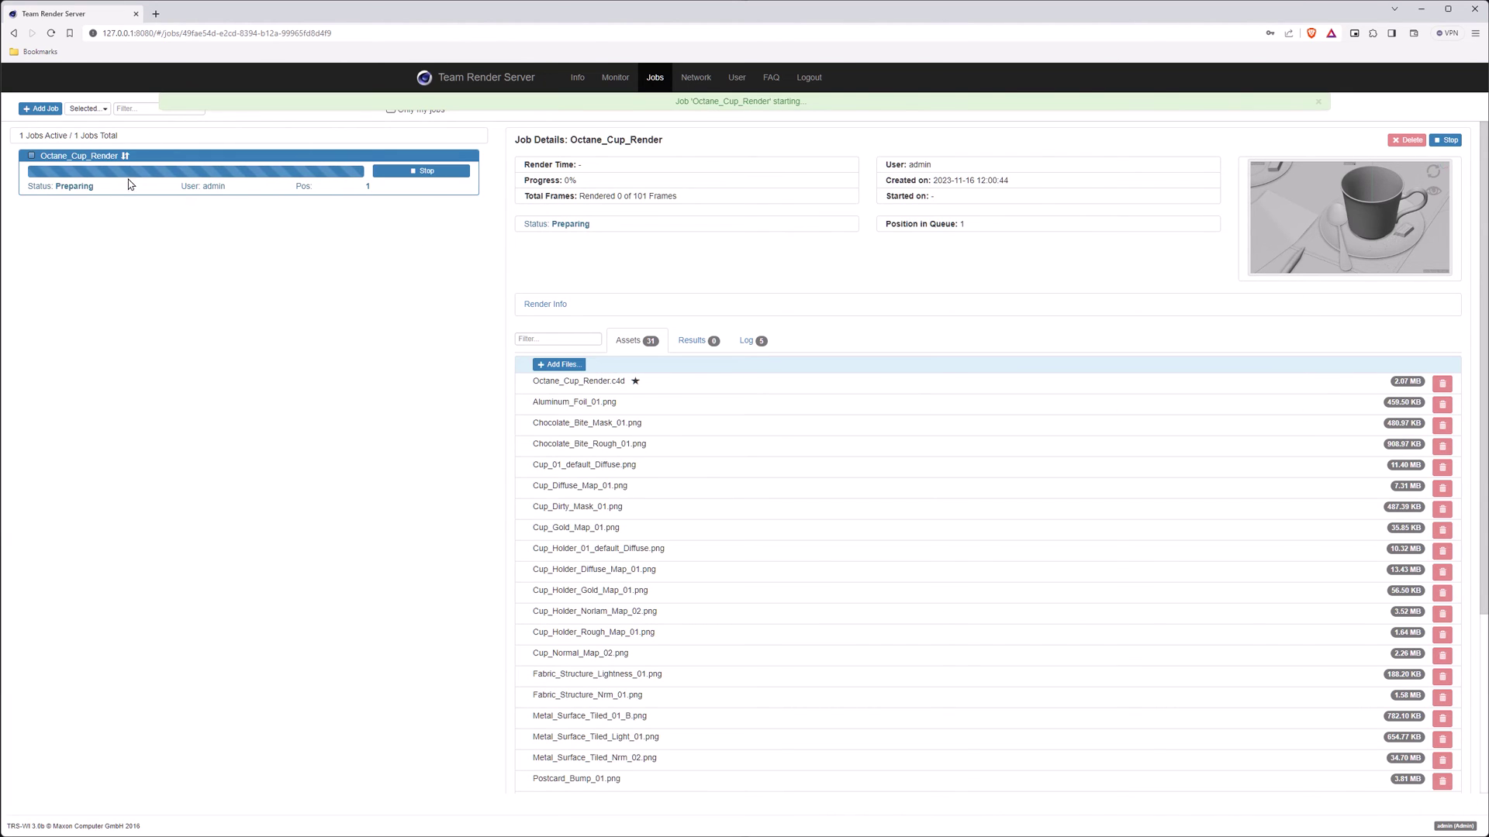
left_click(696, 79)
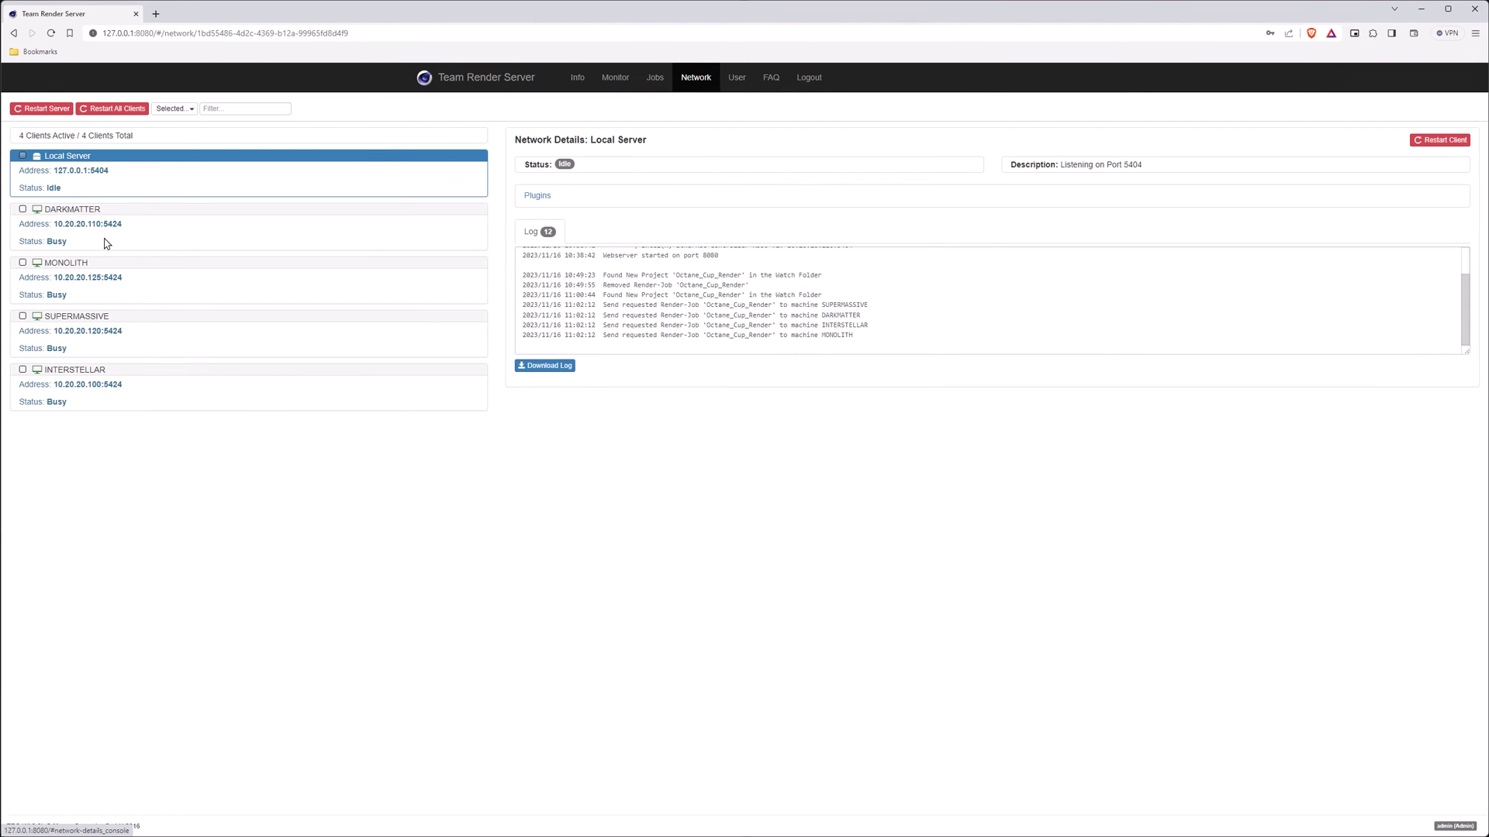
- Confirm the DARKMATTER client is Busy with assets downloaded, then minimize the browser
left_click(309, 216)
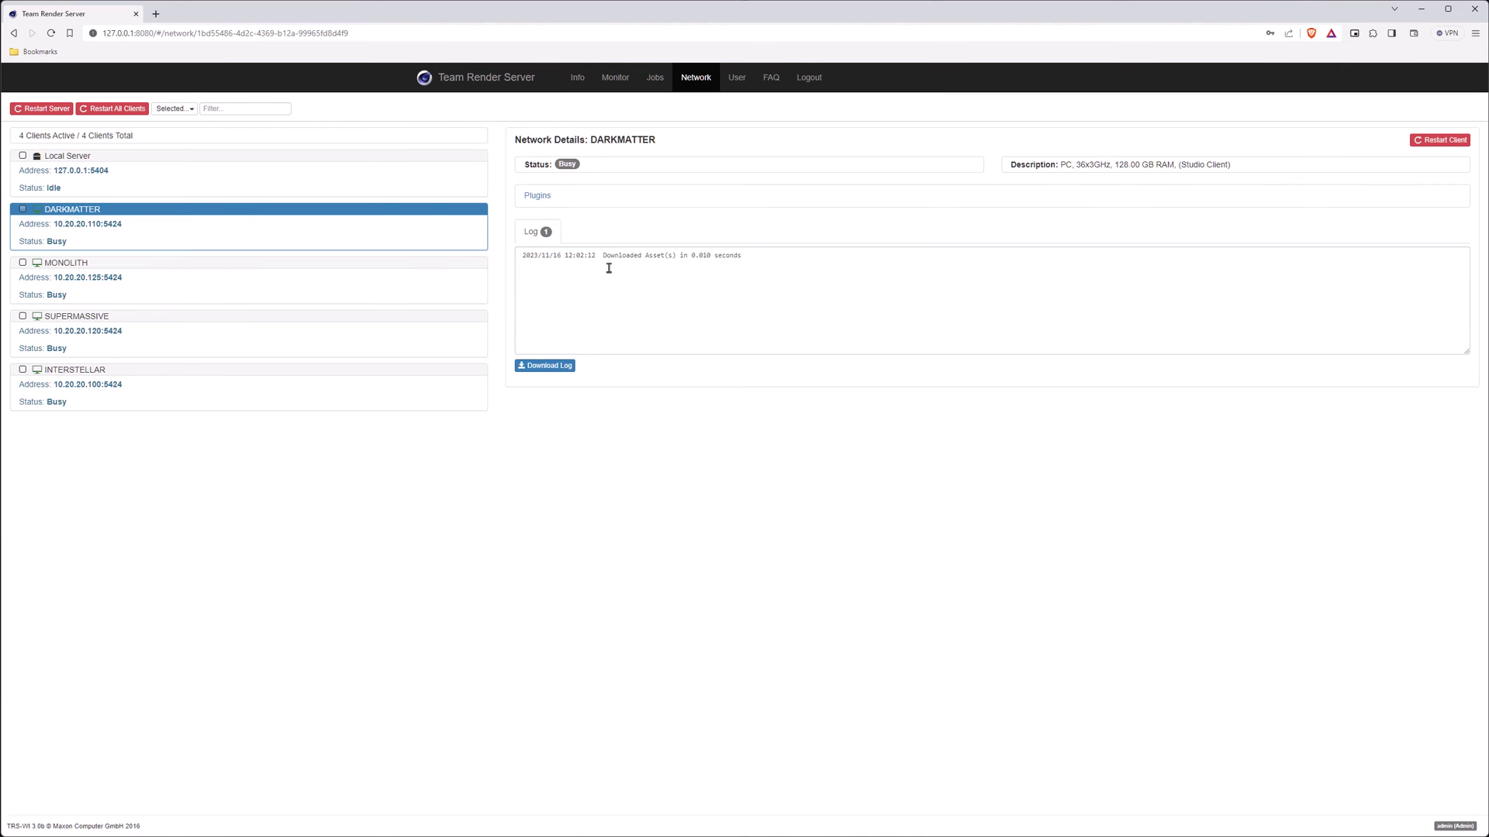
left_click(1420, 8)
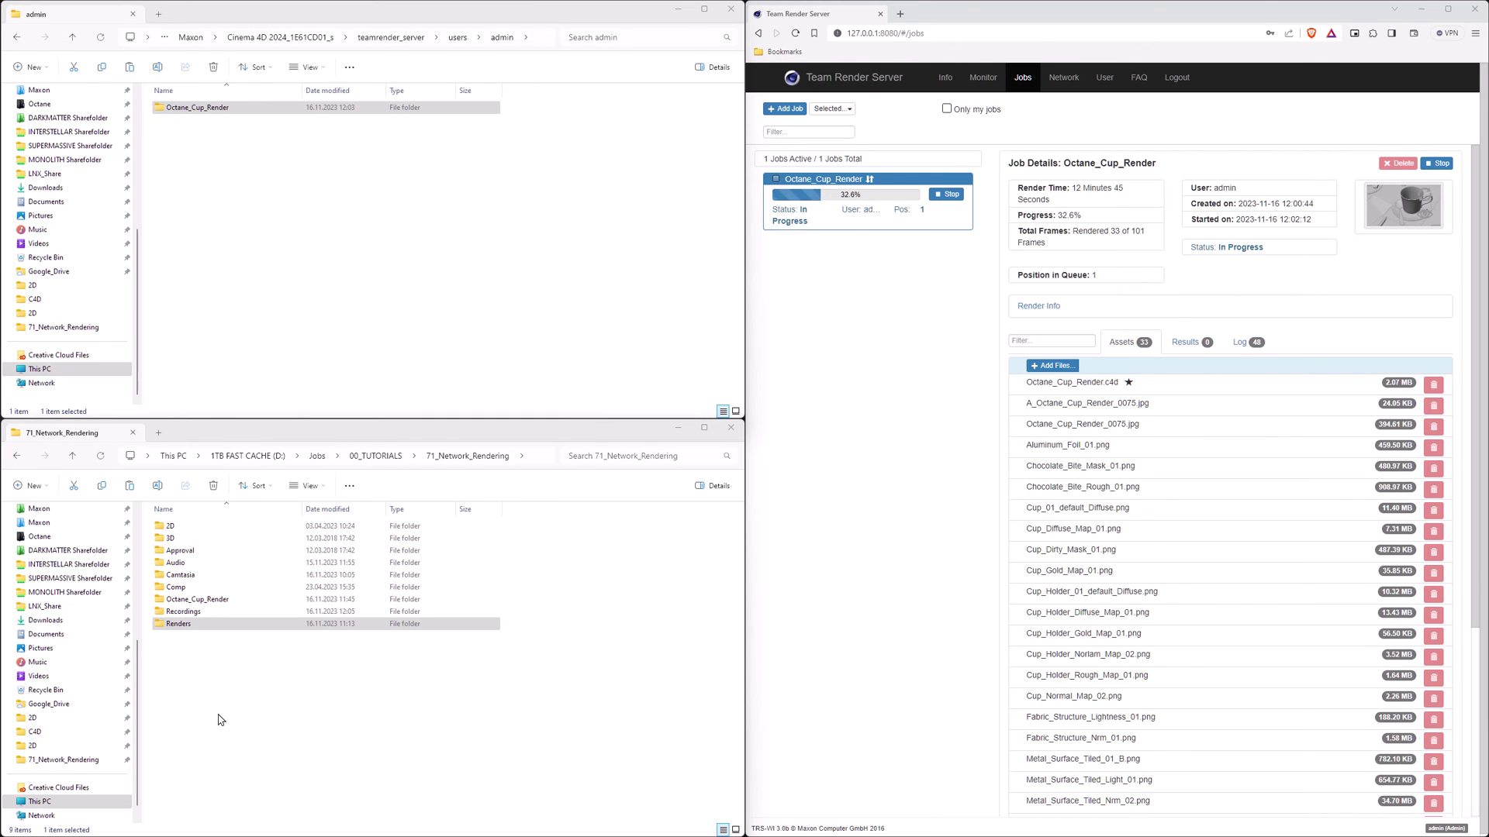
- Browse Renders\Octane_Net\Octane_Cup_Render to view the 34 rendered EXR frames
left_click(175, 626)
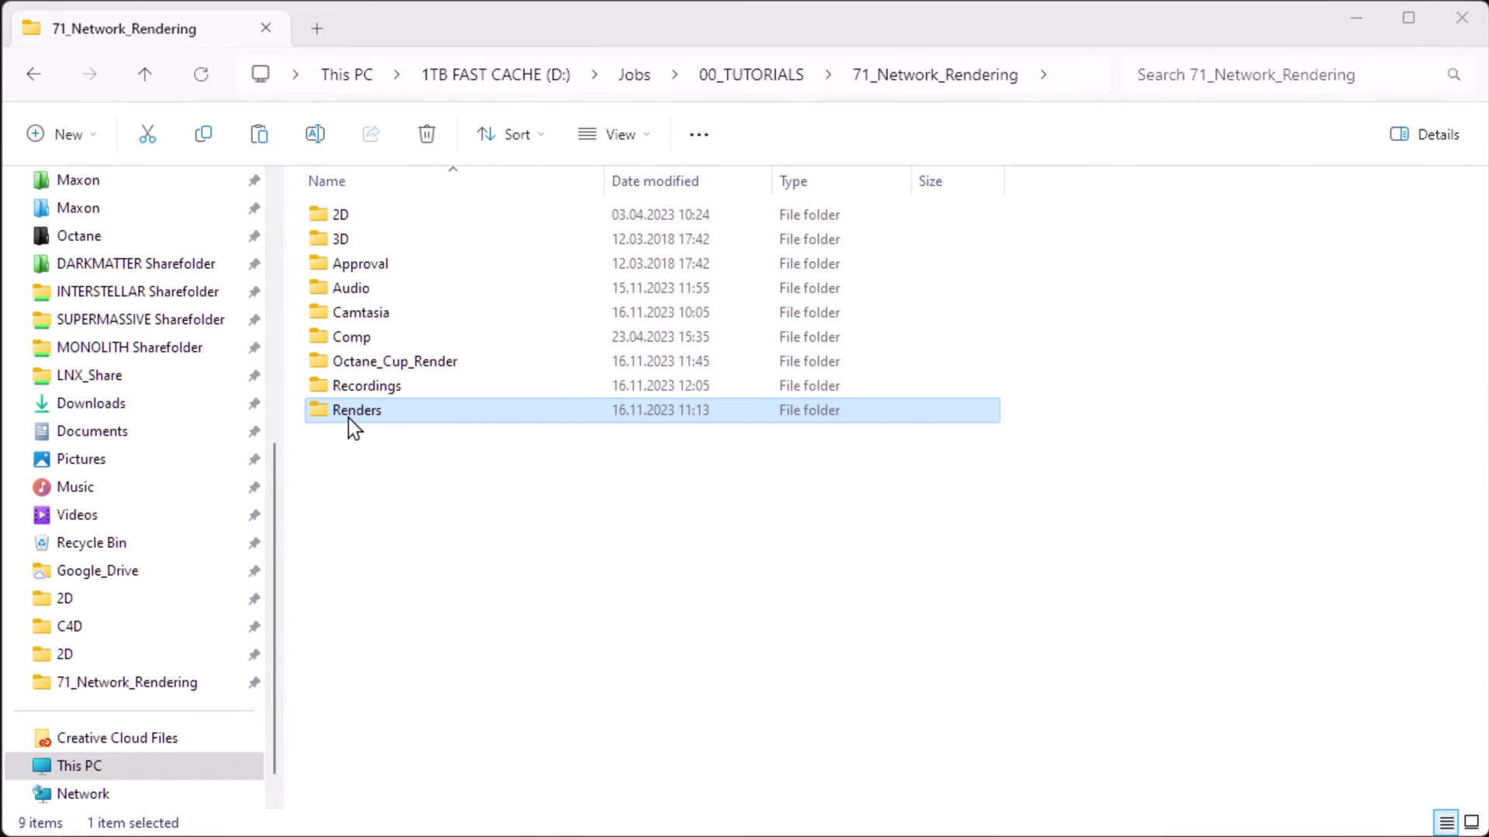
double_click(348, 417)
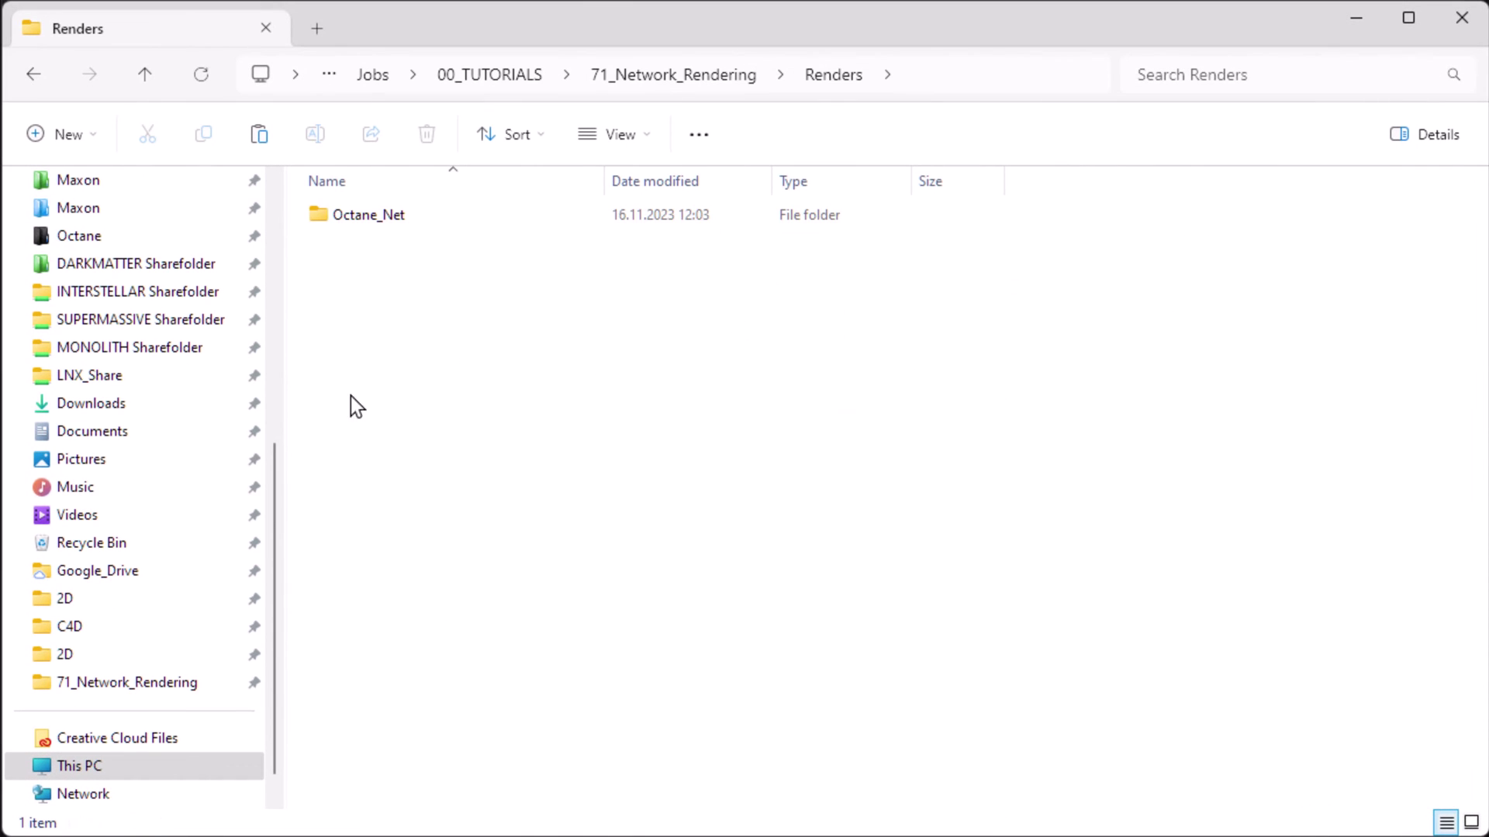
double_click(362, 216)
double_click(361, 215)
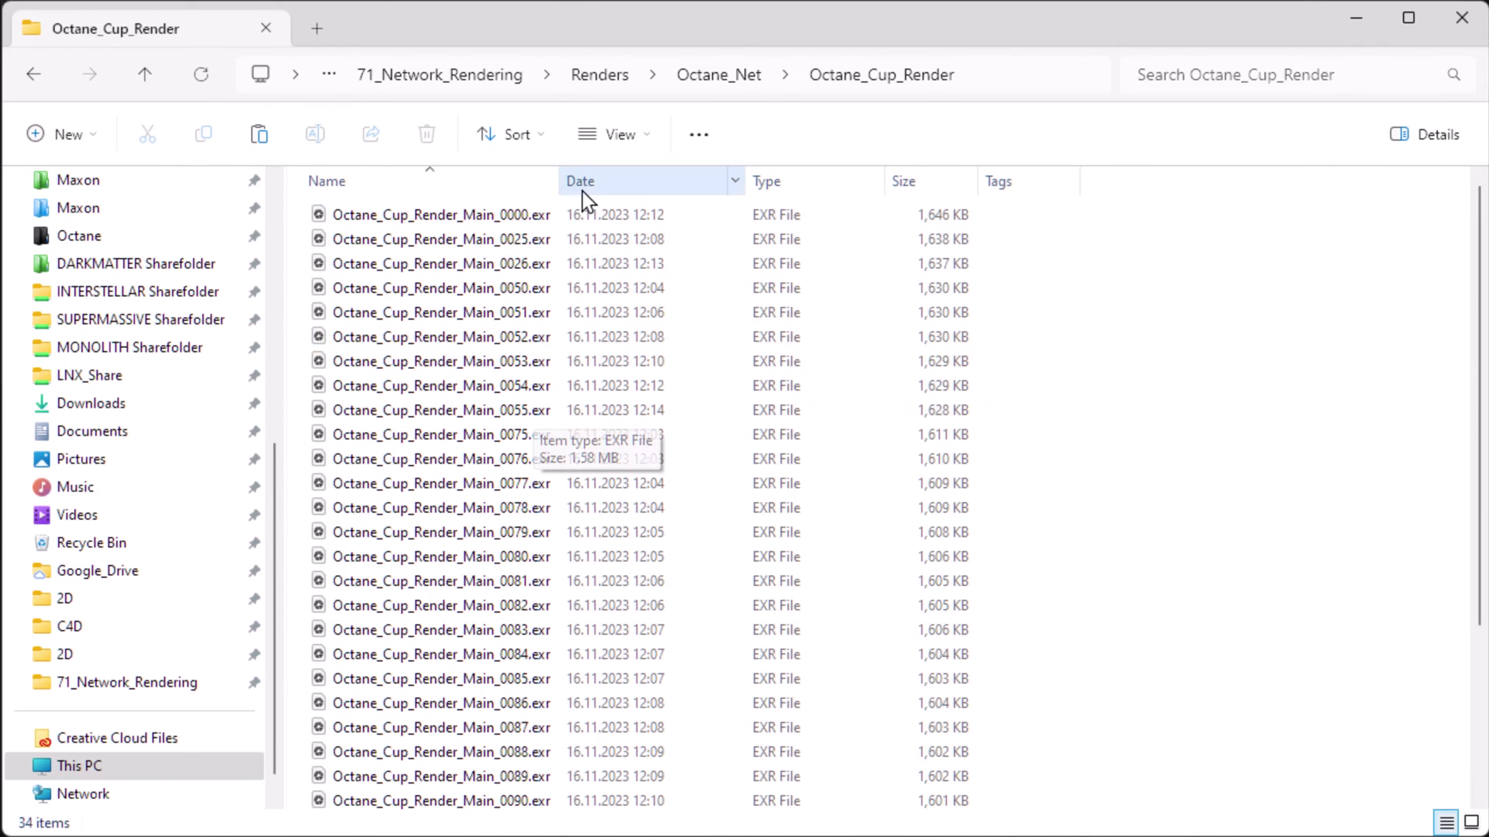
scroll(441, 341, "down", 3)
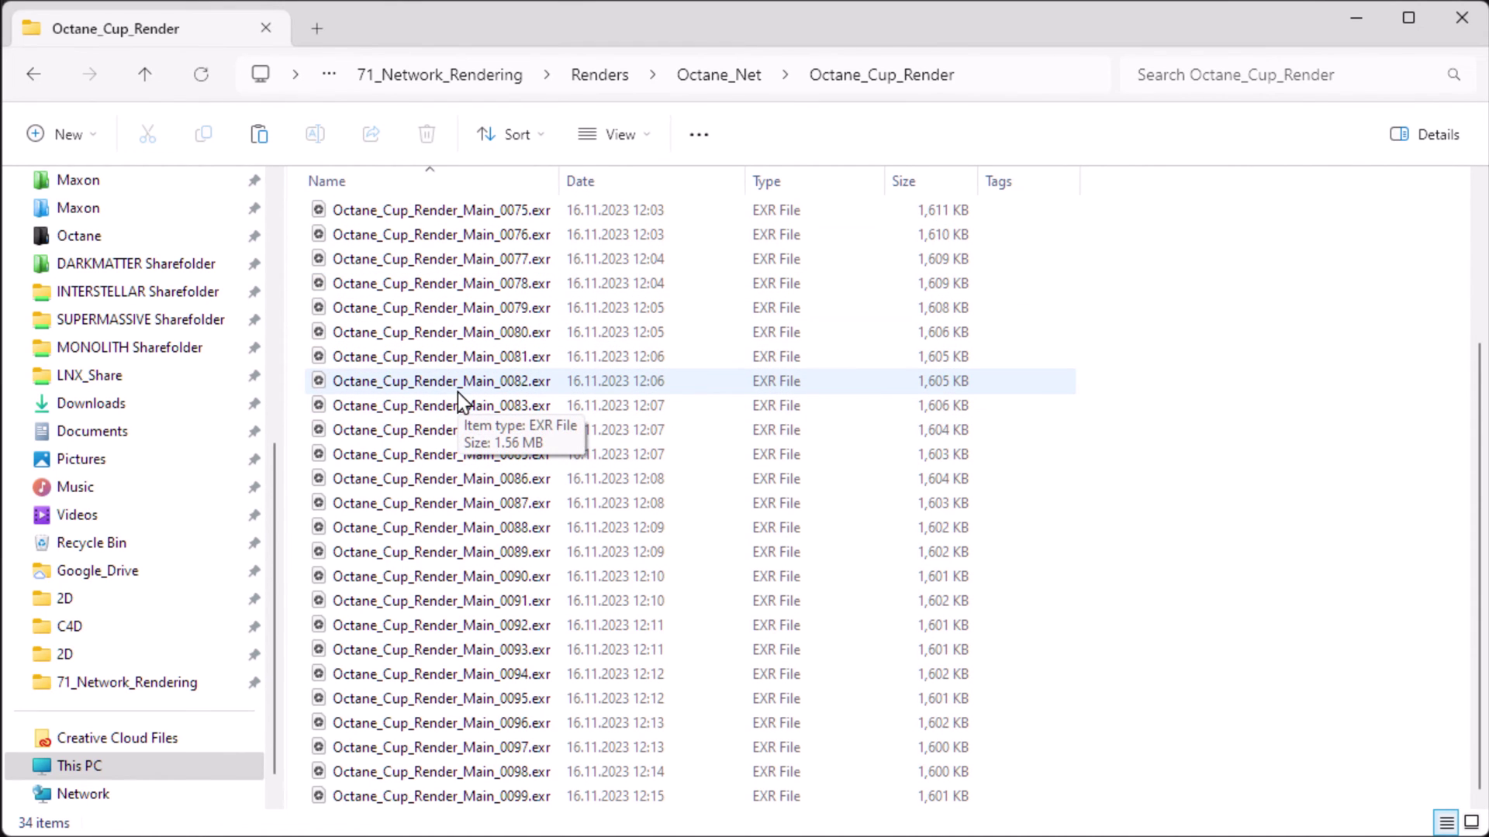
scroll(469, 395, "up", 3)
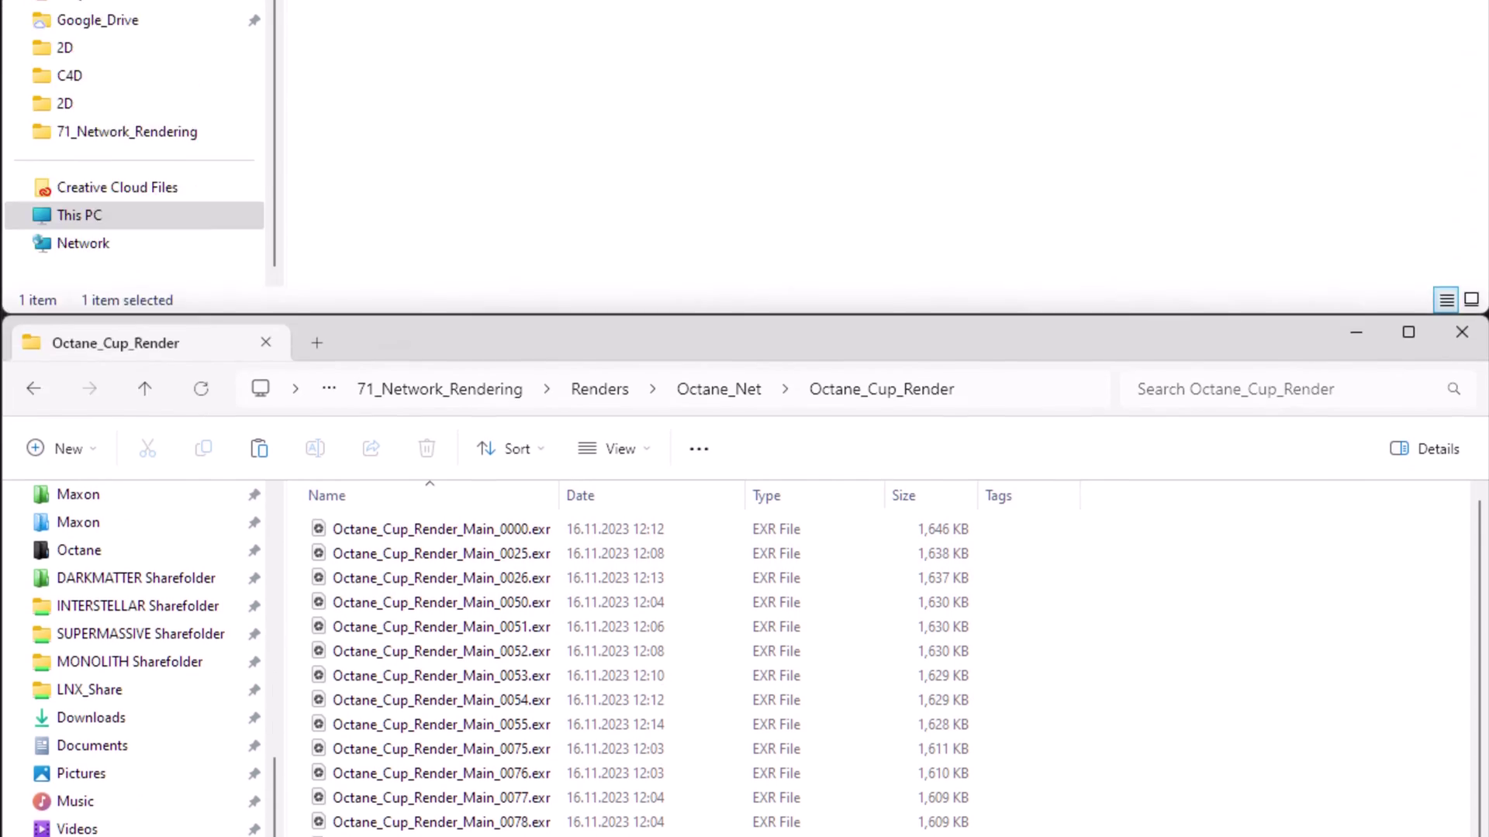
- Inspect the server job folder's Octane_Cup_Render.c4d, Tex folder, job.ini and job.log files
double_click(402, 217)
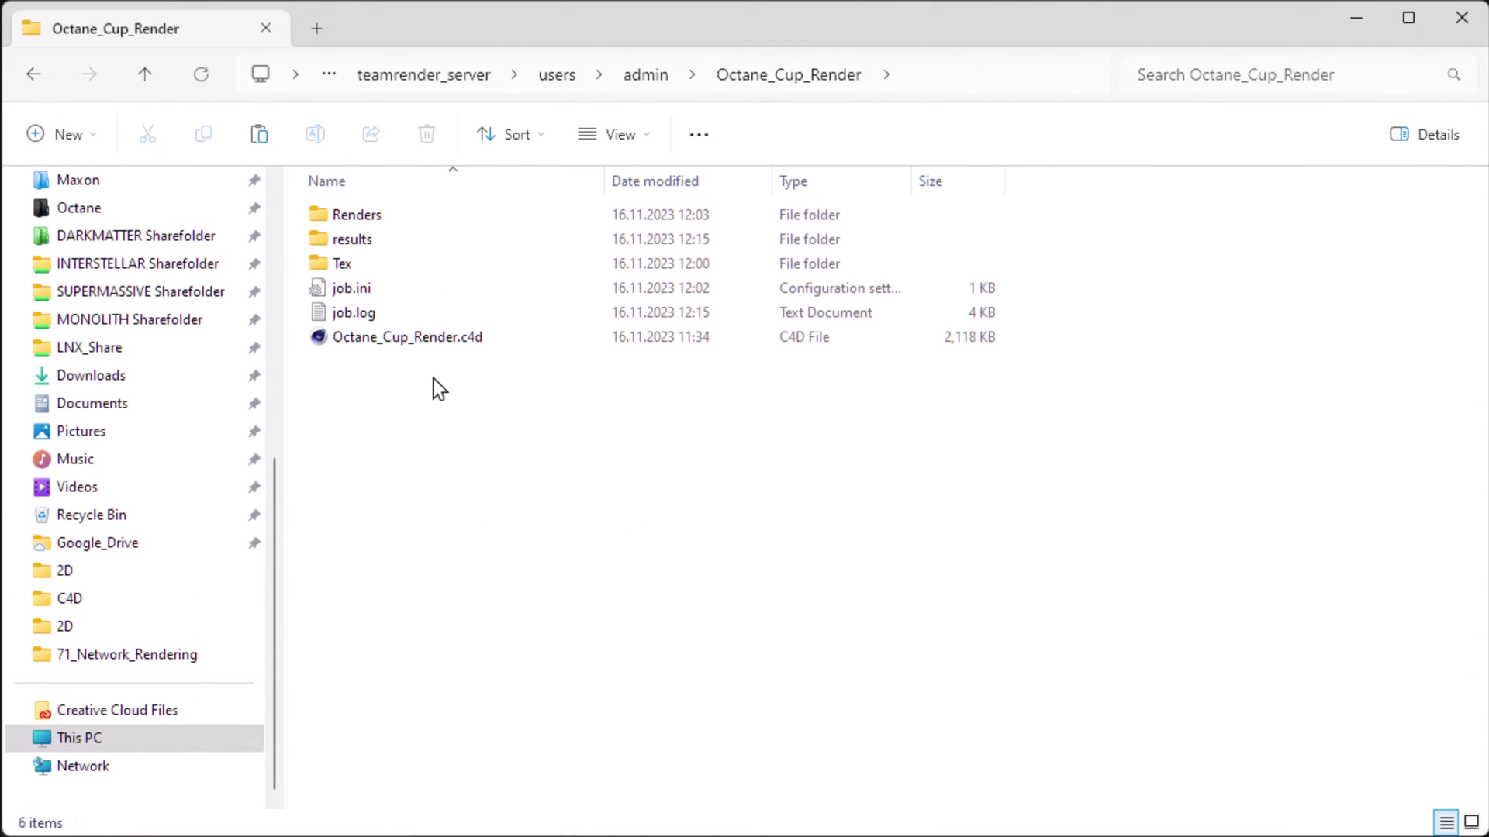
left_click(402, 337)
left_click(365, 264, "ctrl")
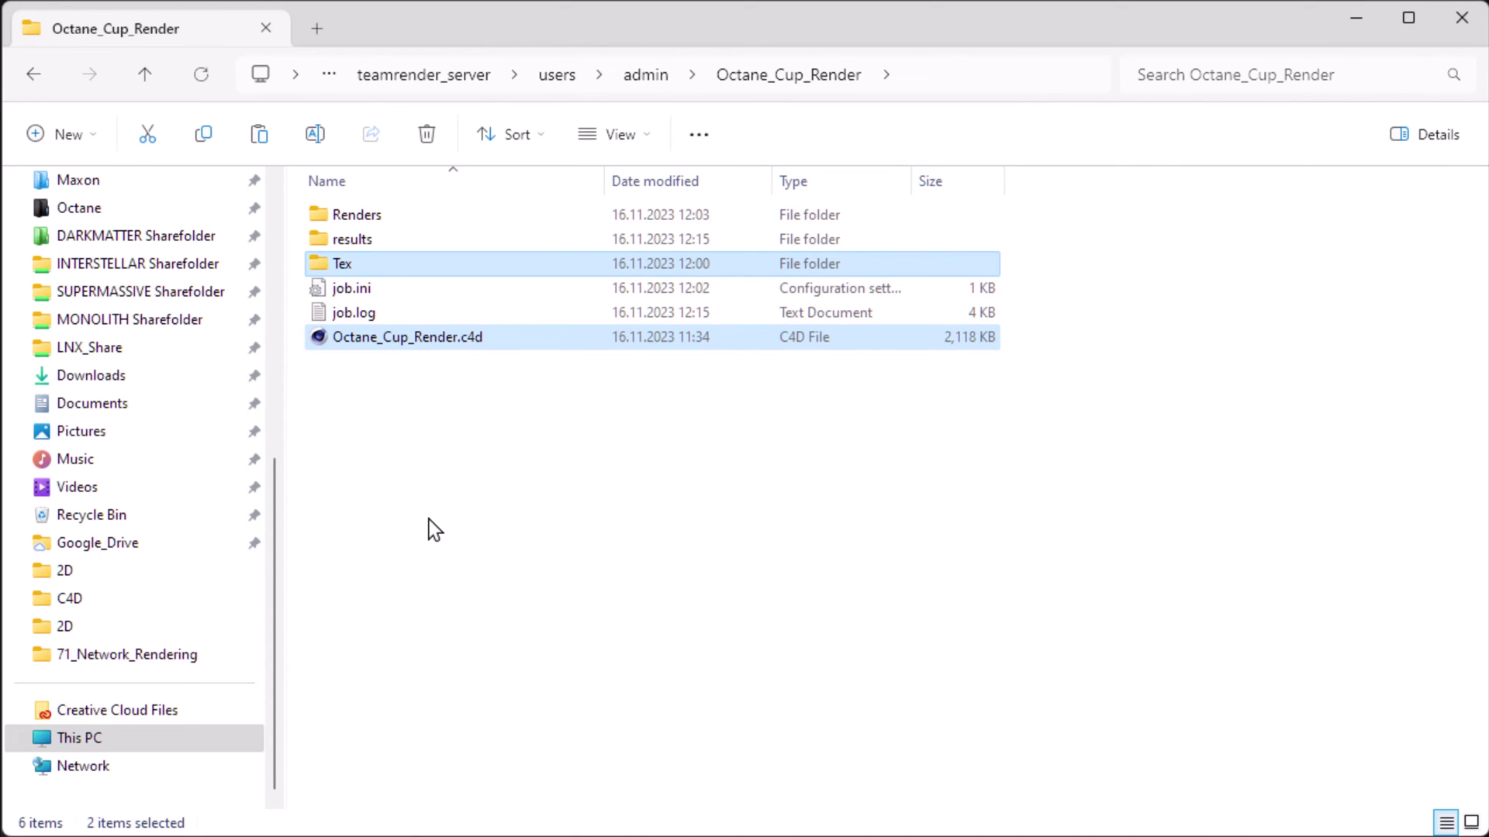
left_click(427, 520)
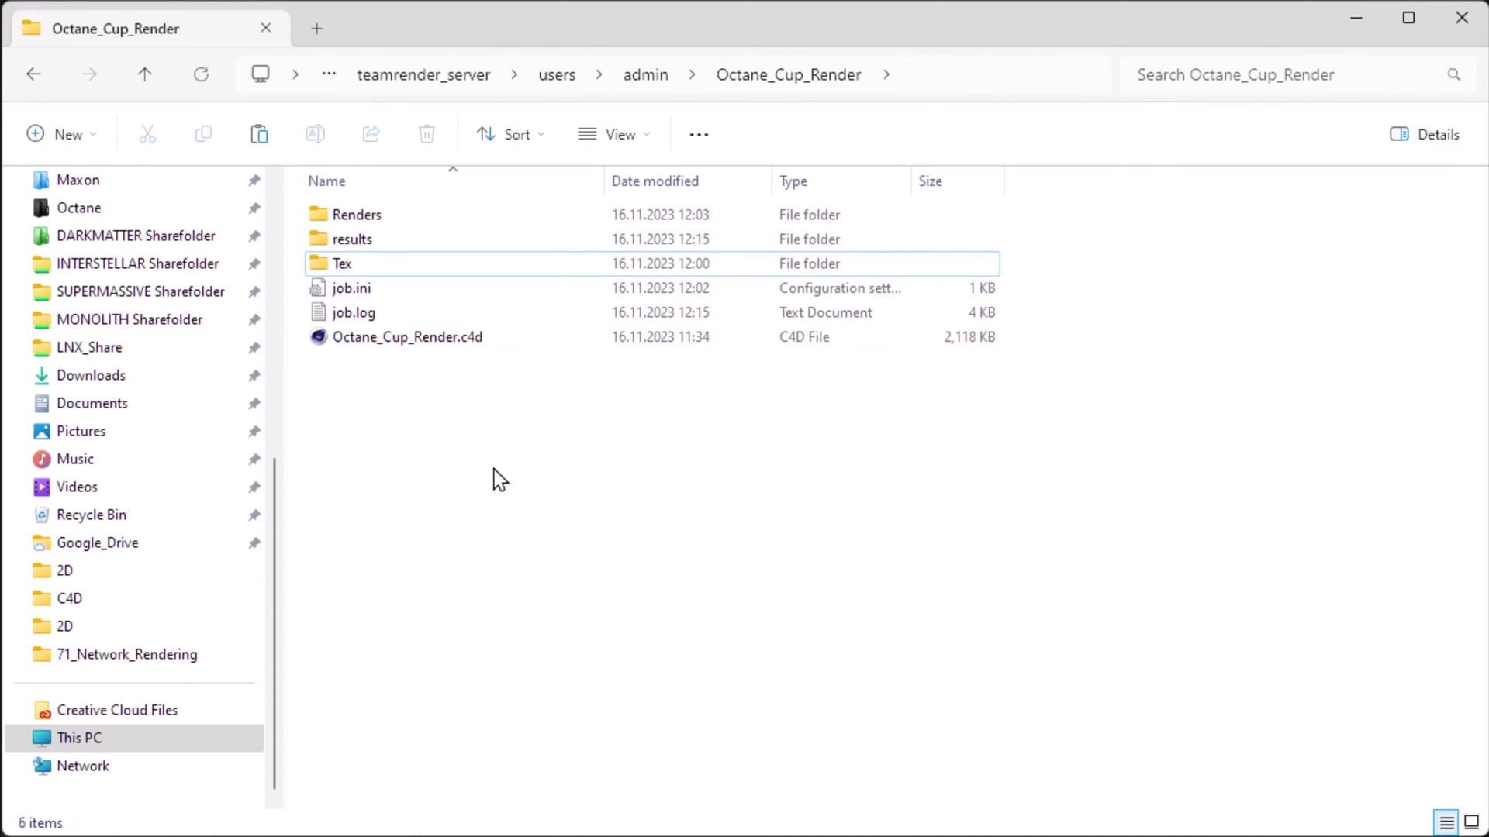
left_click(343, 290)
left_click(347, 314)
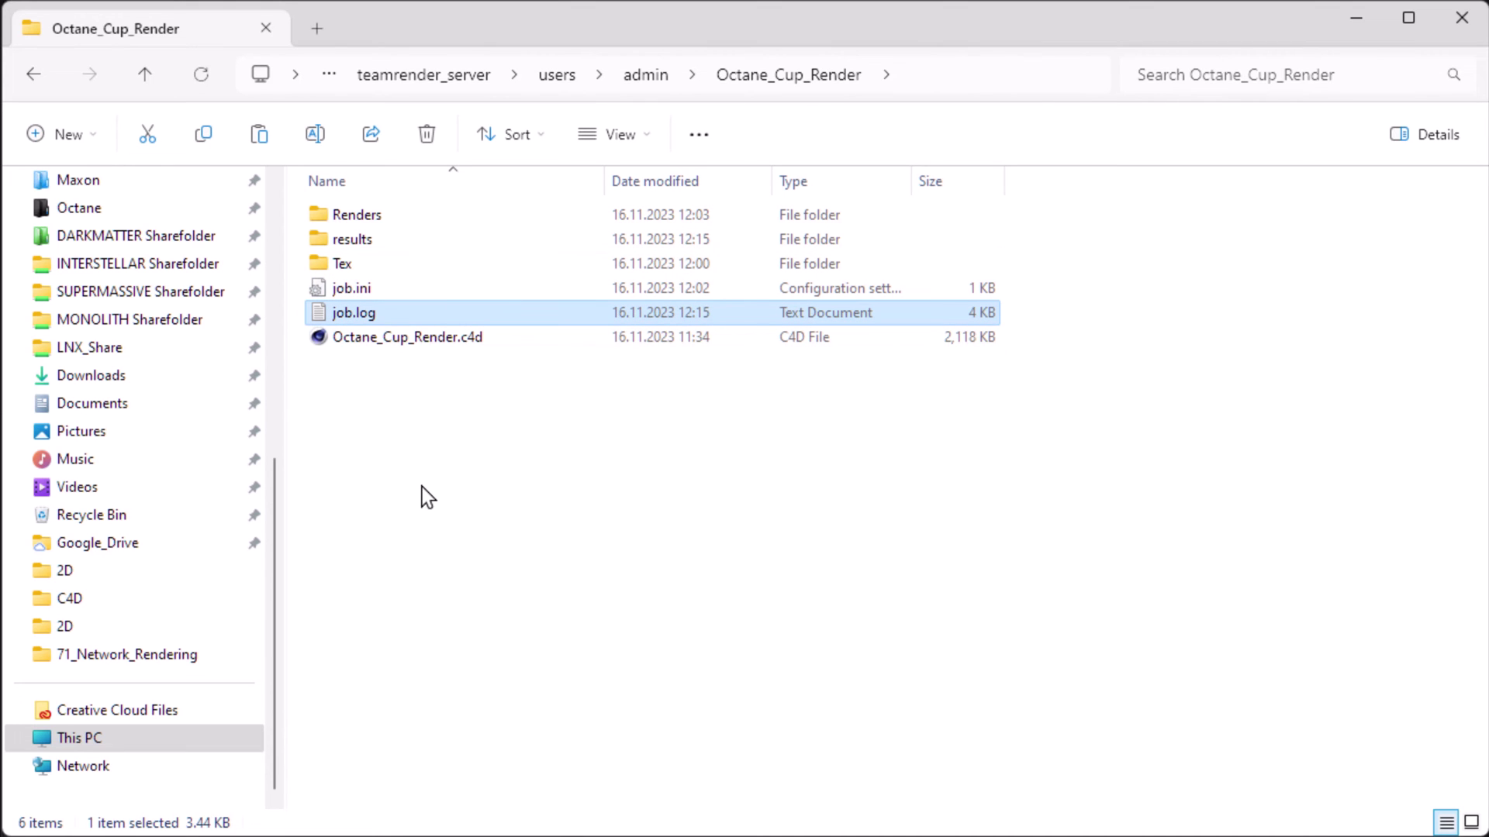
- Browse Renders\Octane_Cup_Render's JPG previews and open Octane_Cup_Render_0000.jpg
double_click(371, 221)
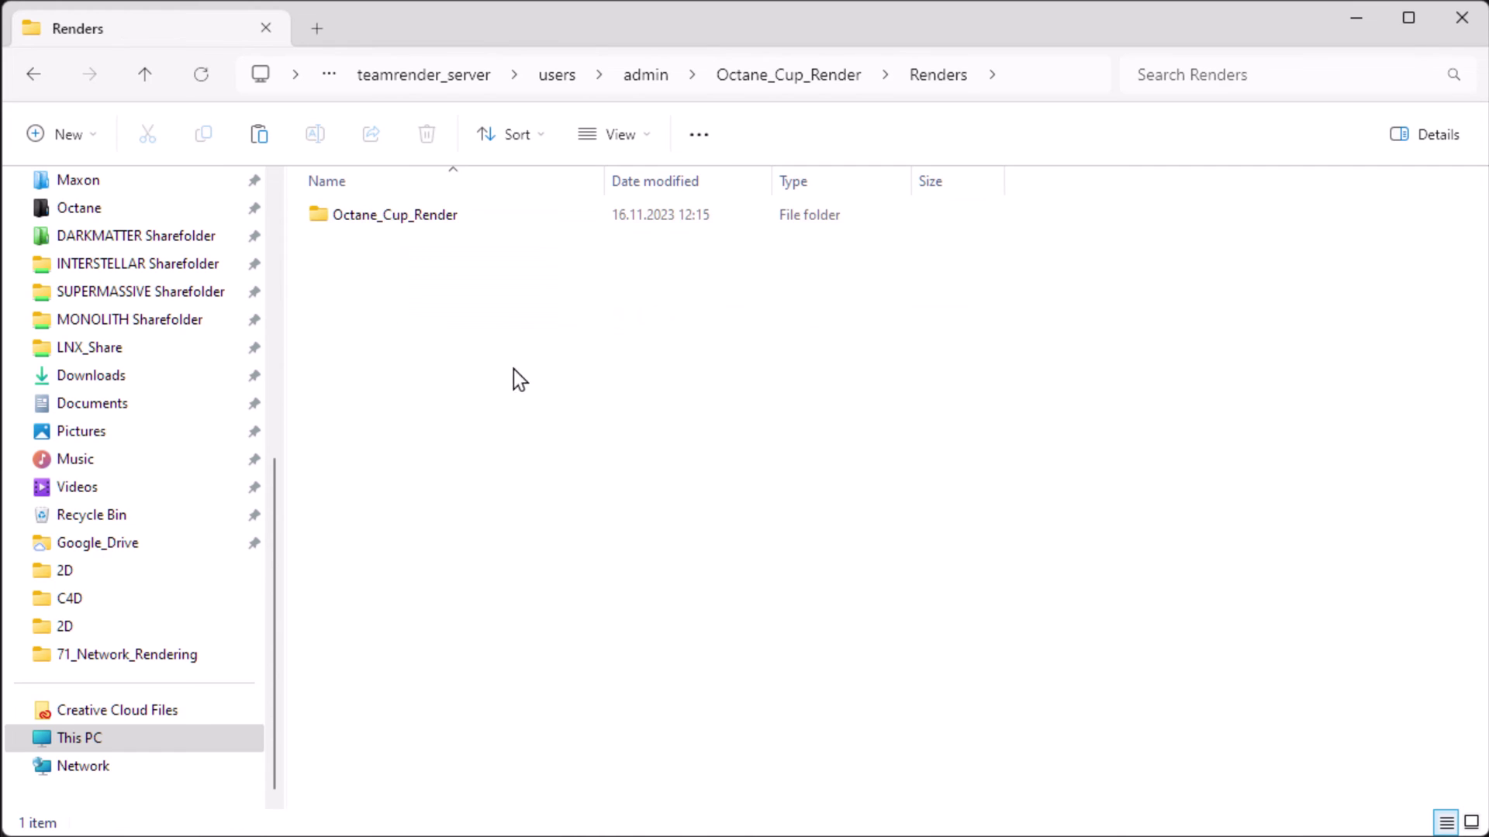
left_click(418, 225)
double_click(418, 225)
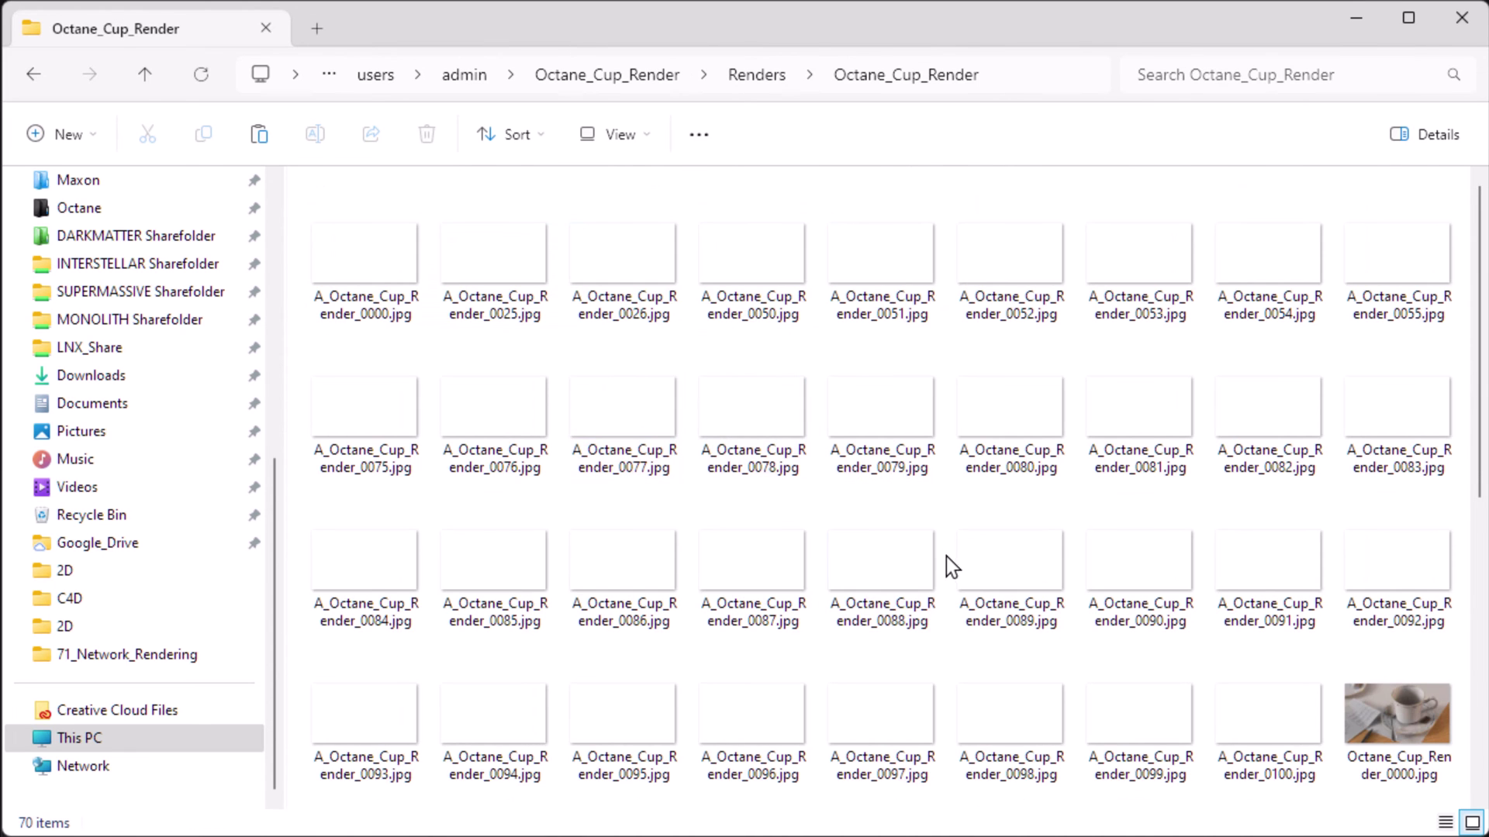
scroll(946, 556, "down", 5)
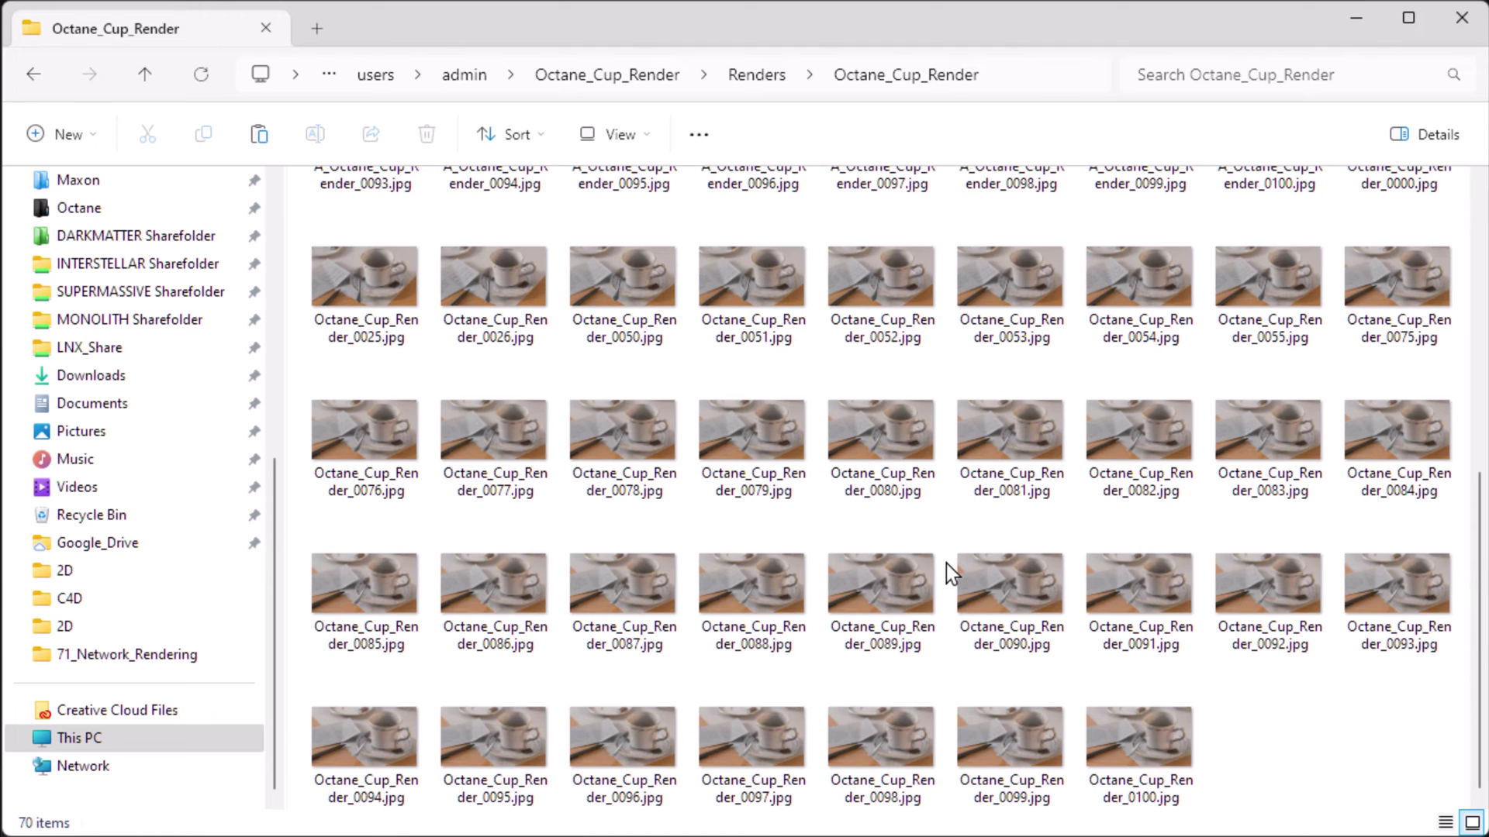
scroll(946, 564, "up", 5)
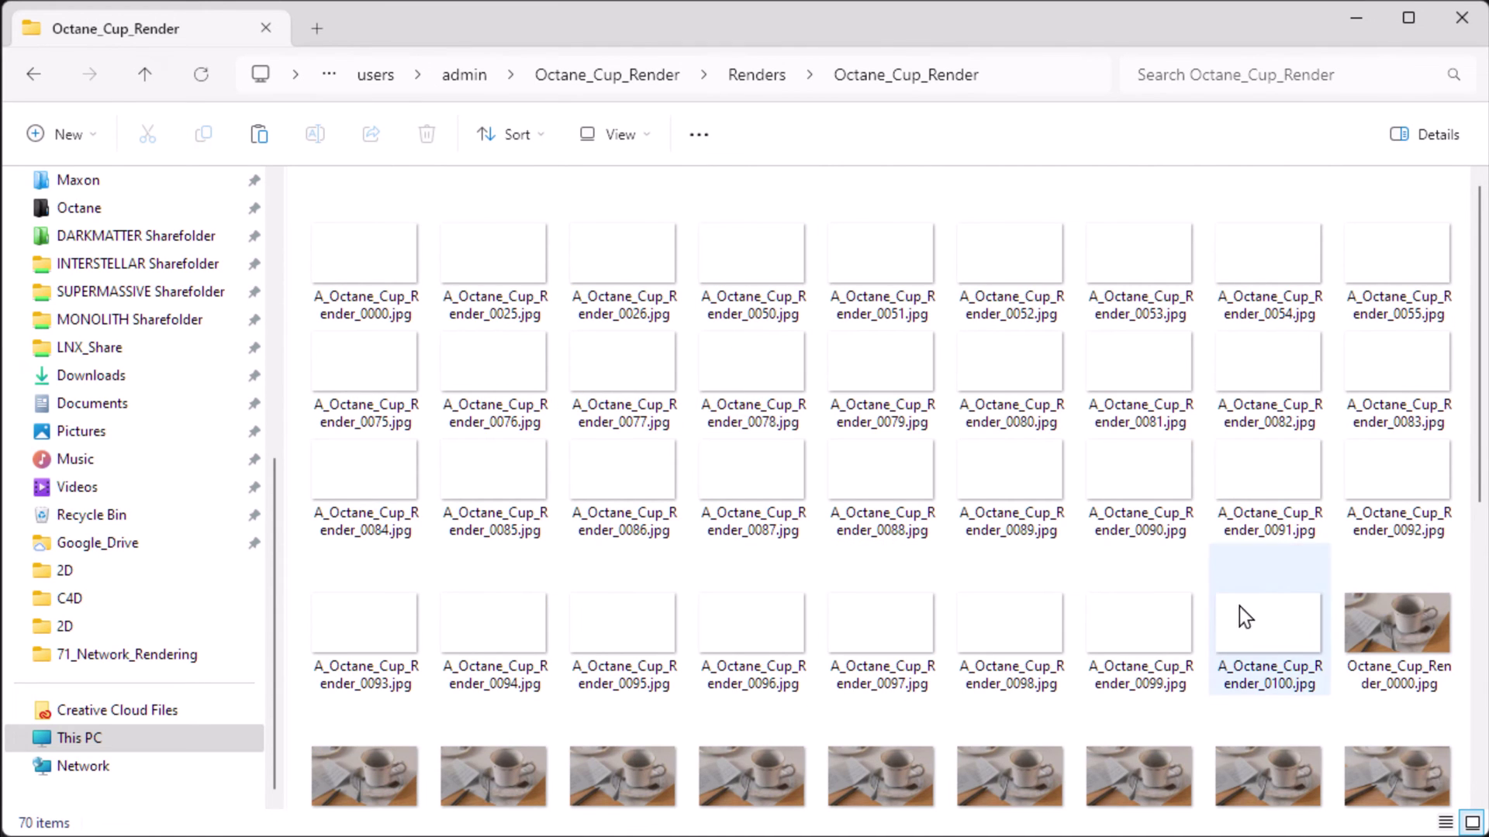
mouse_move(990, 508)
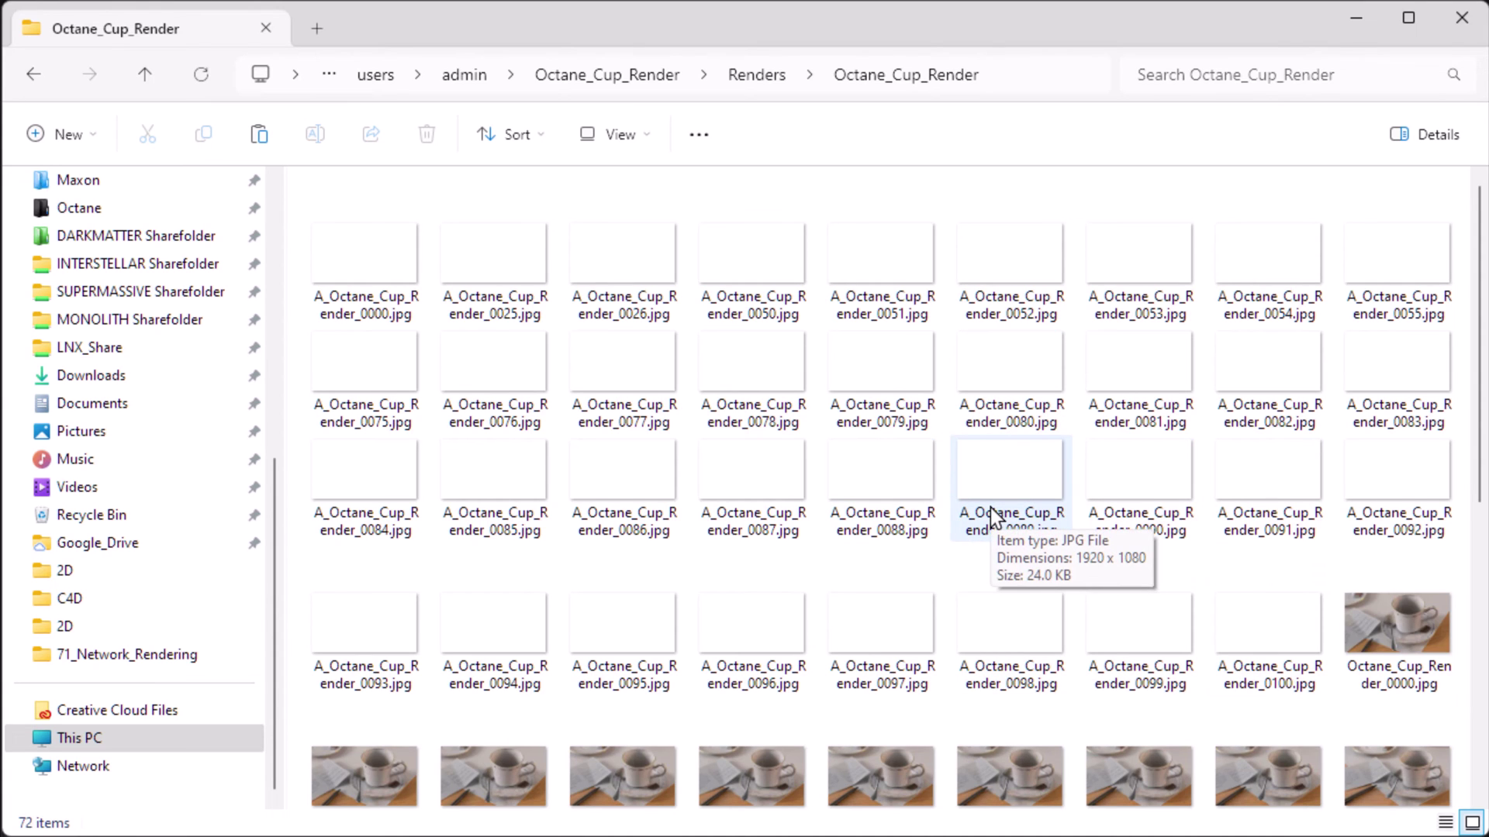
scroll(807, 547, "down", 3)
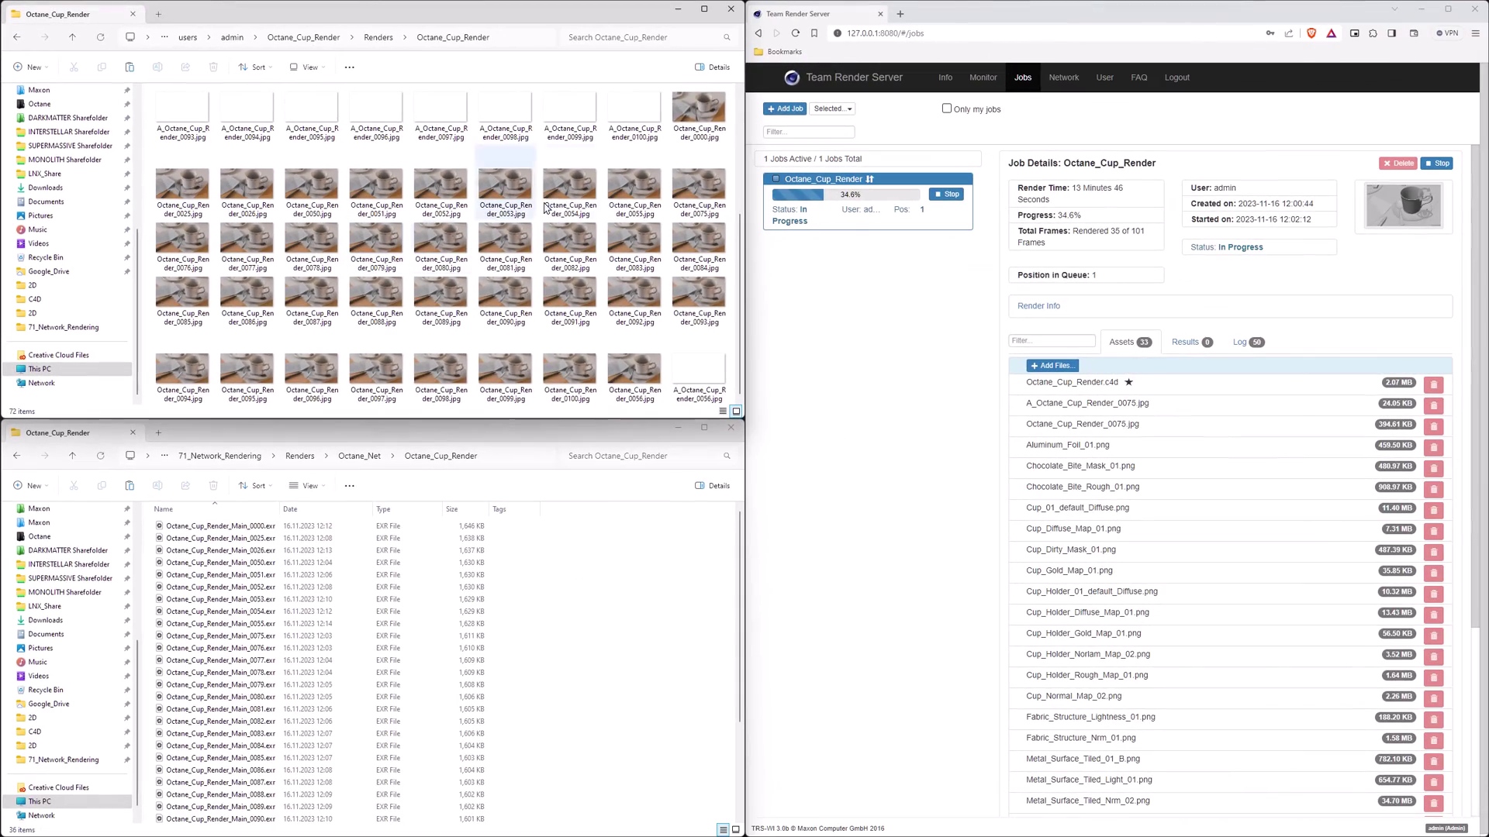
double_click(603, 189)
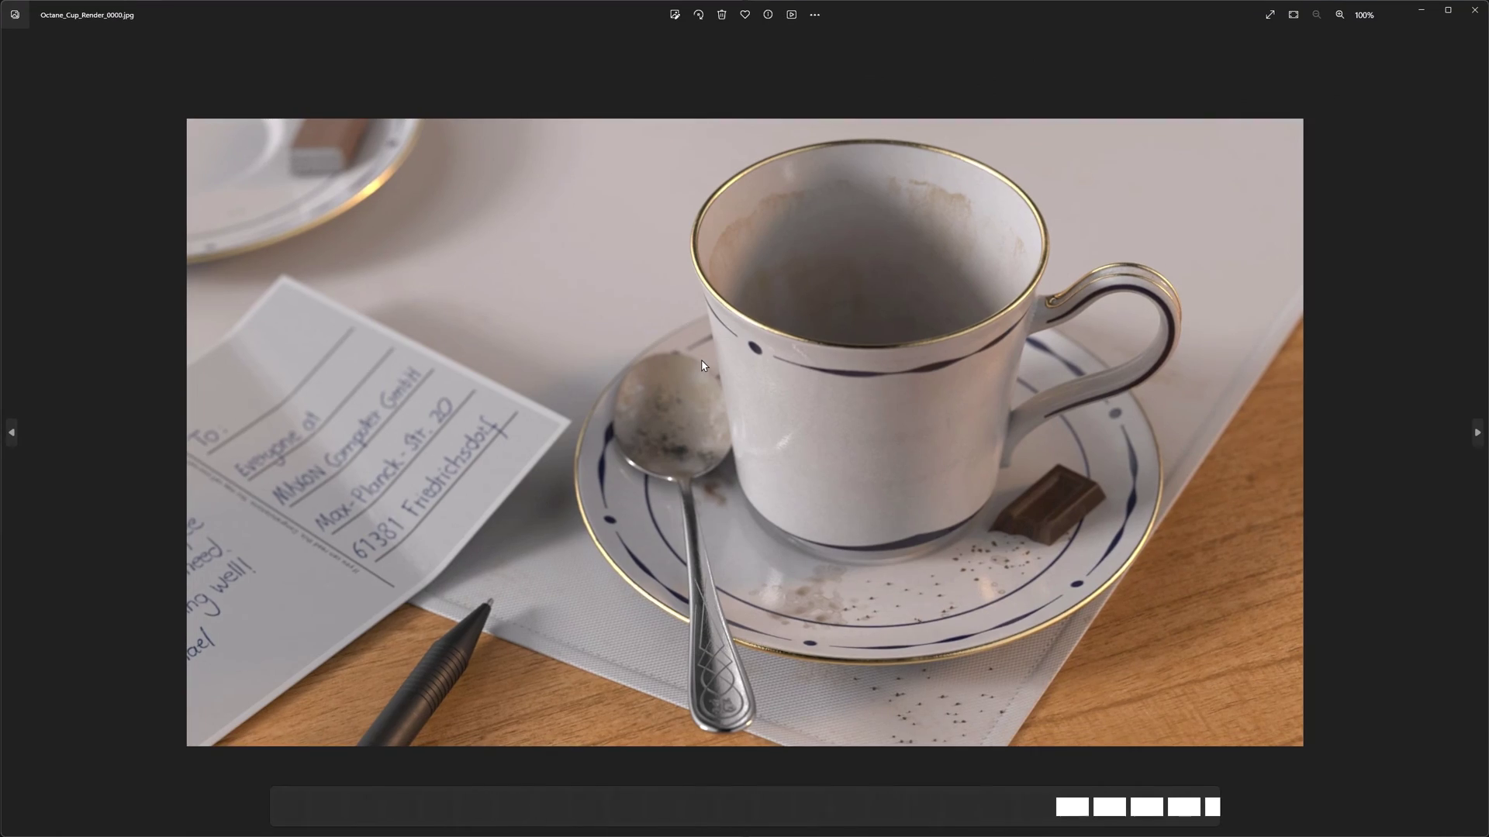
- Scroll through the rendered cup frames in the Photos viewer
scroll(702, 366, "down", 2)
scroll(702, 366, "down", 6)
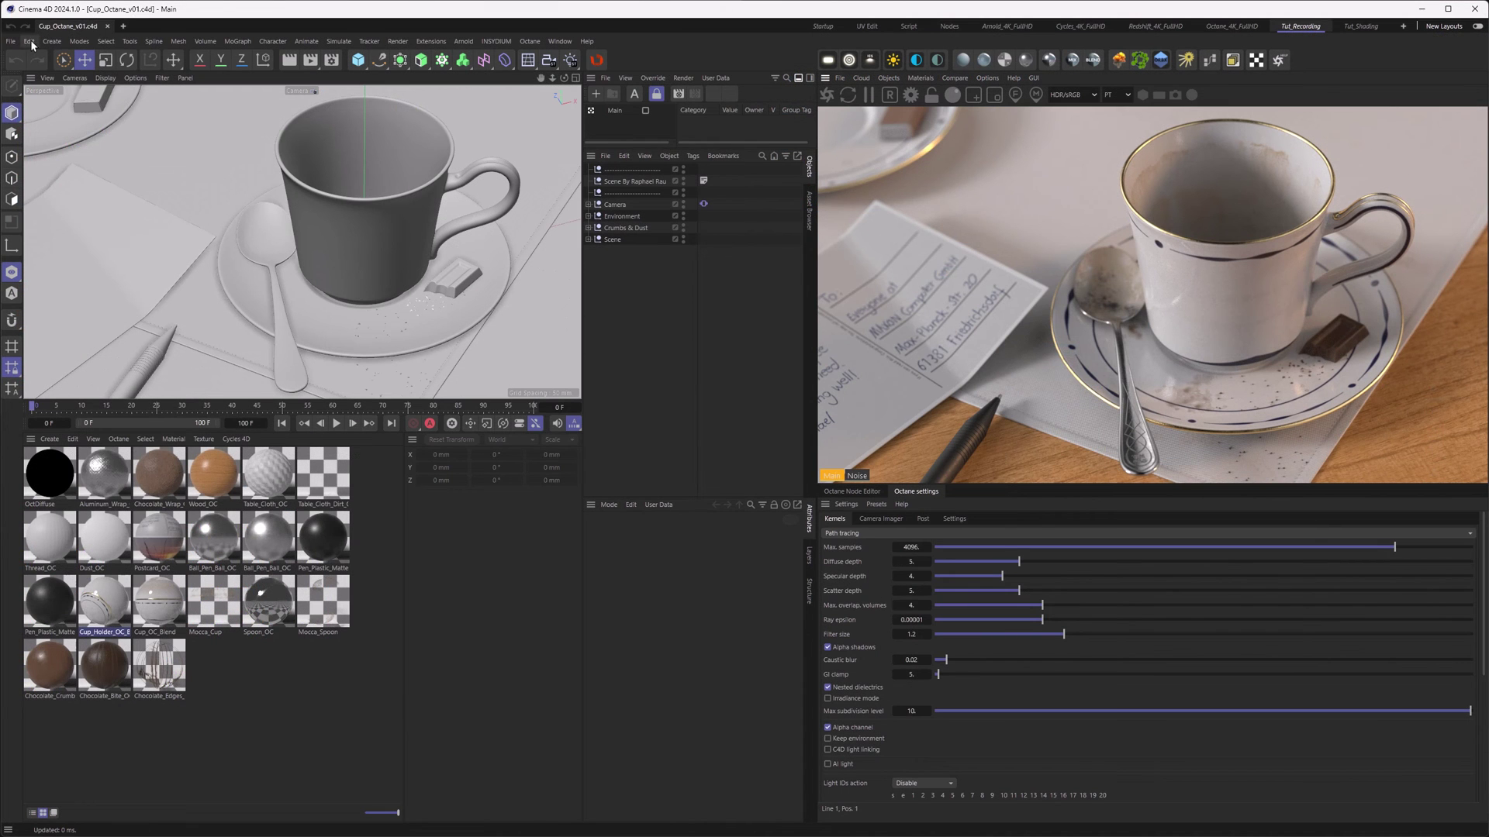
left_click(29, 41)
left_click(57, 236)
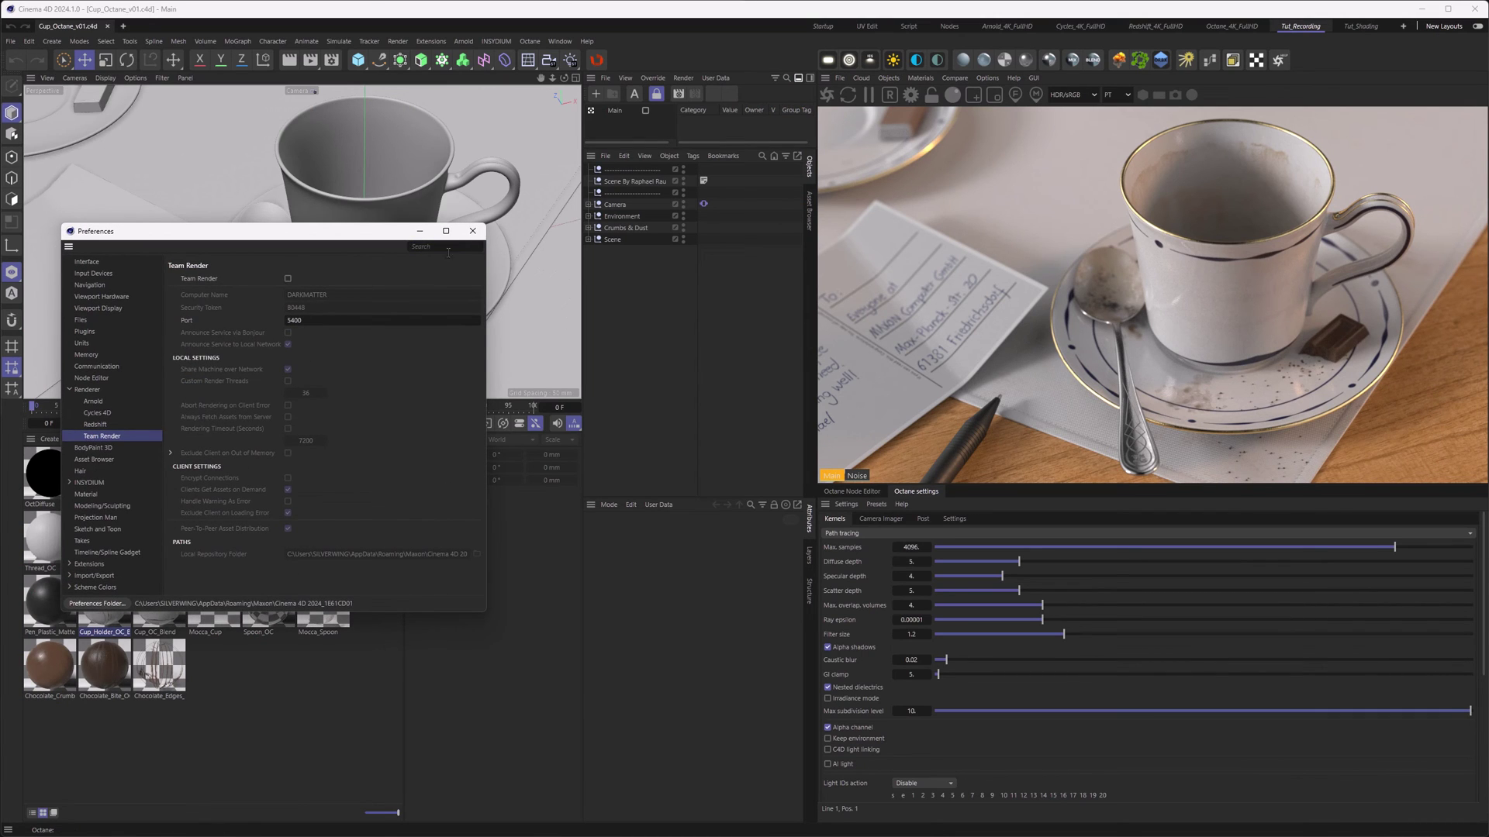
left_click(472, 231)
left_click(312, 64)
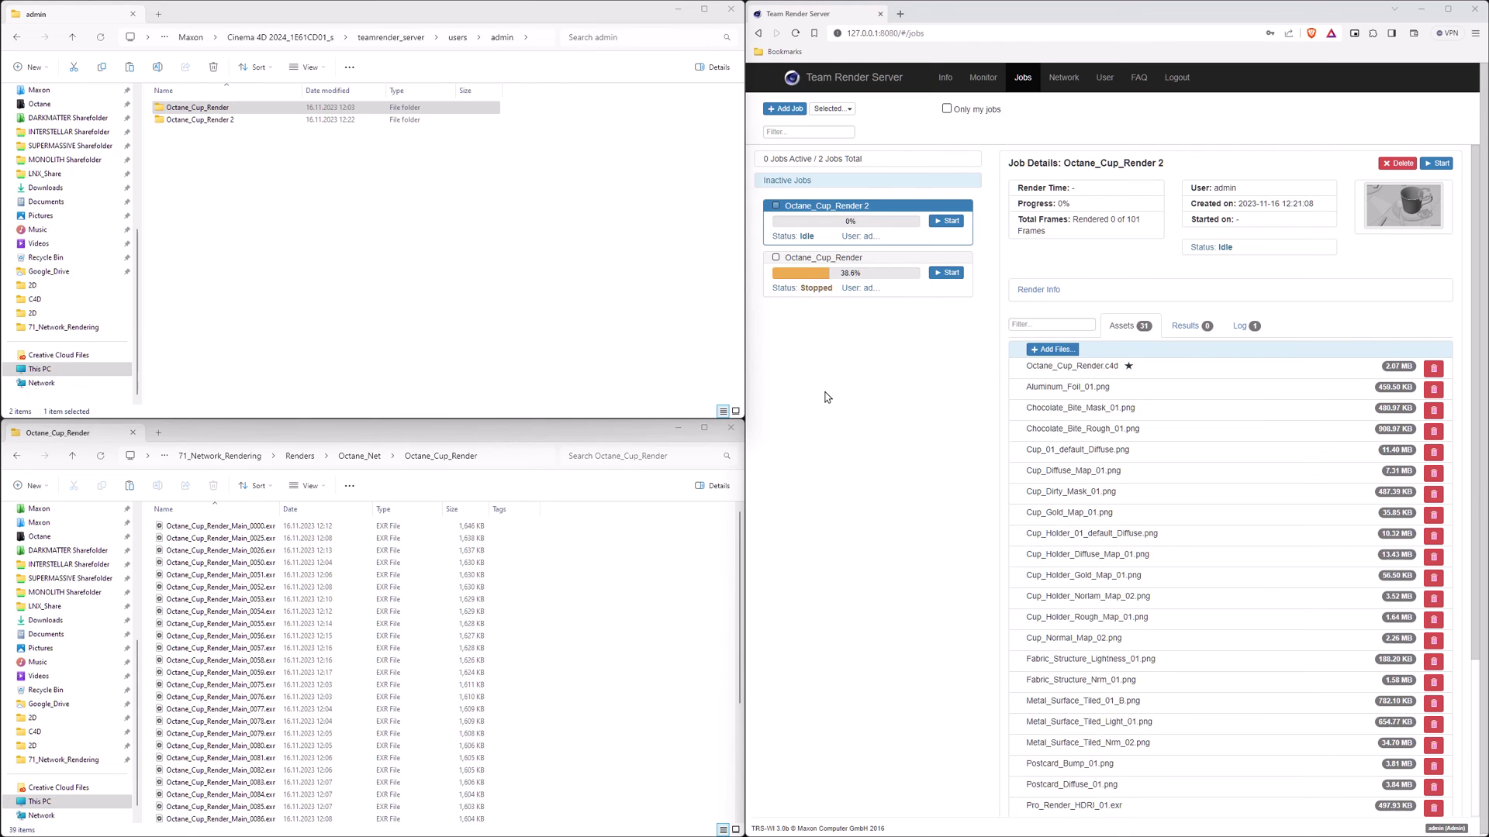
double_click(196, 108)
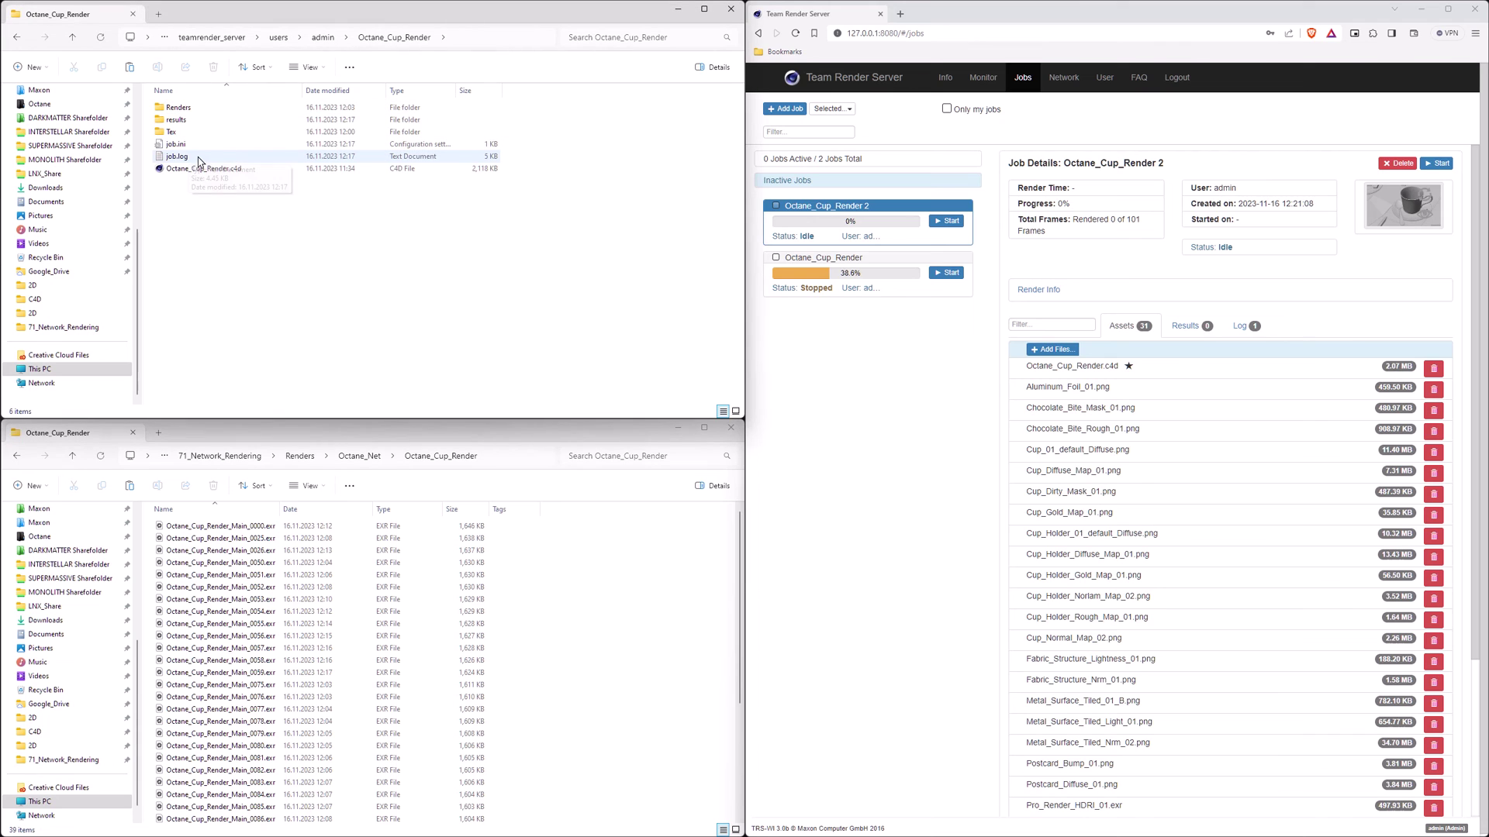
left_click(194, 158)
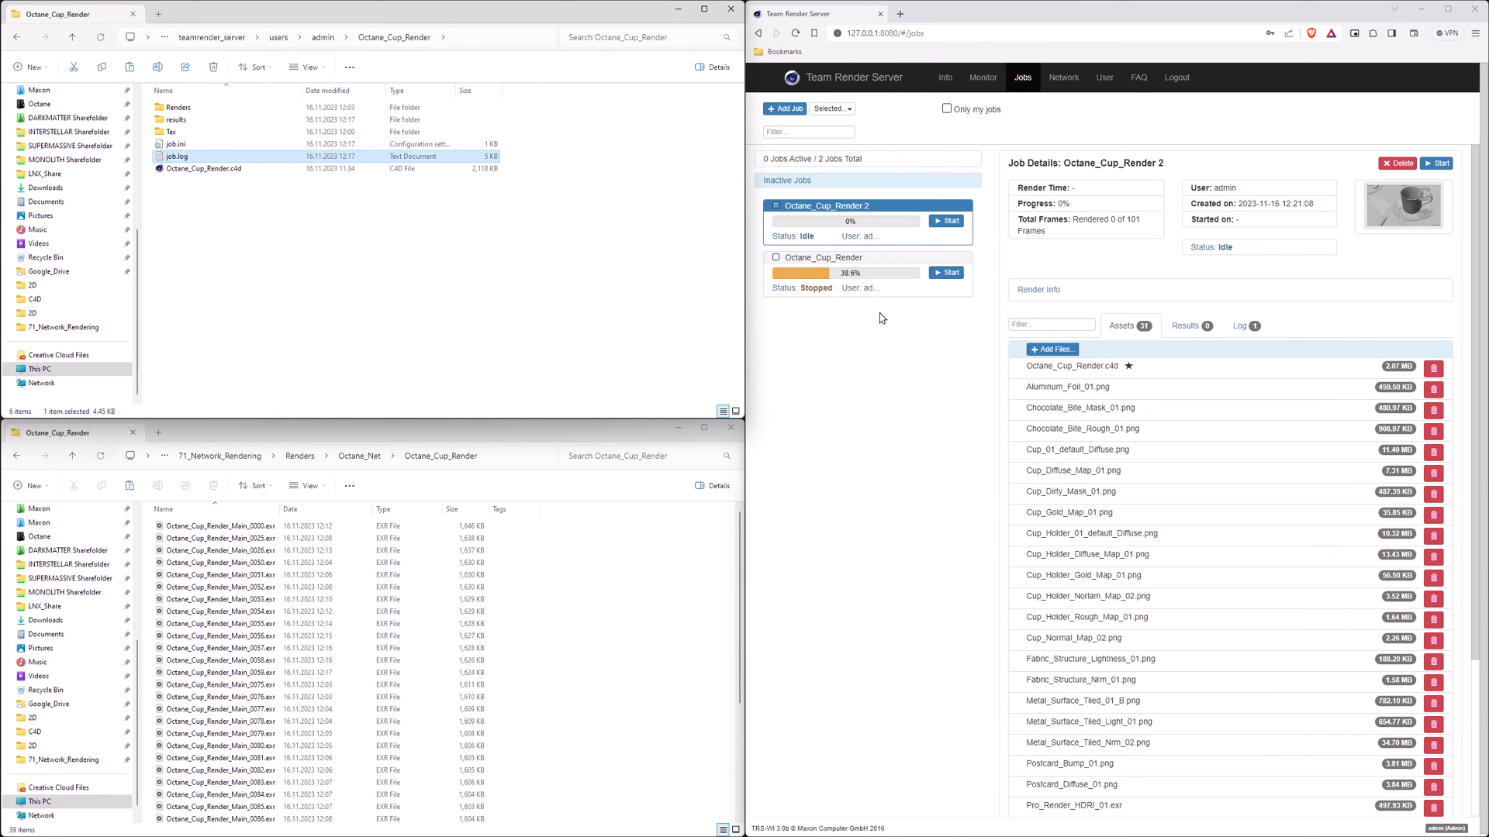
left_click(177, 144, "ctrl")
left_click(177, 120, "ctrl")
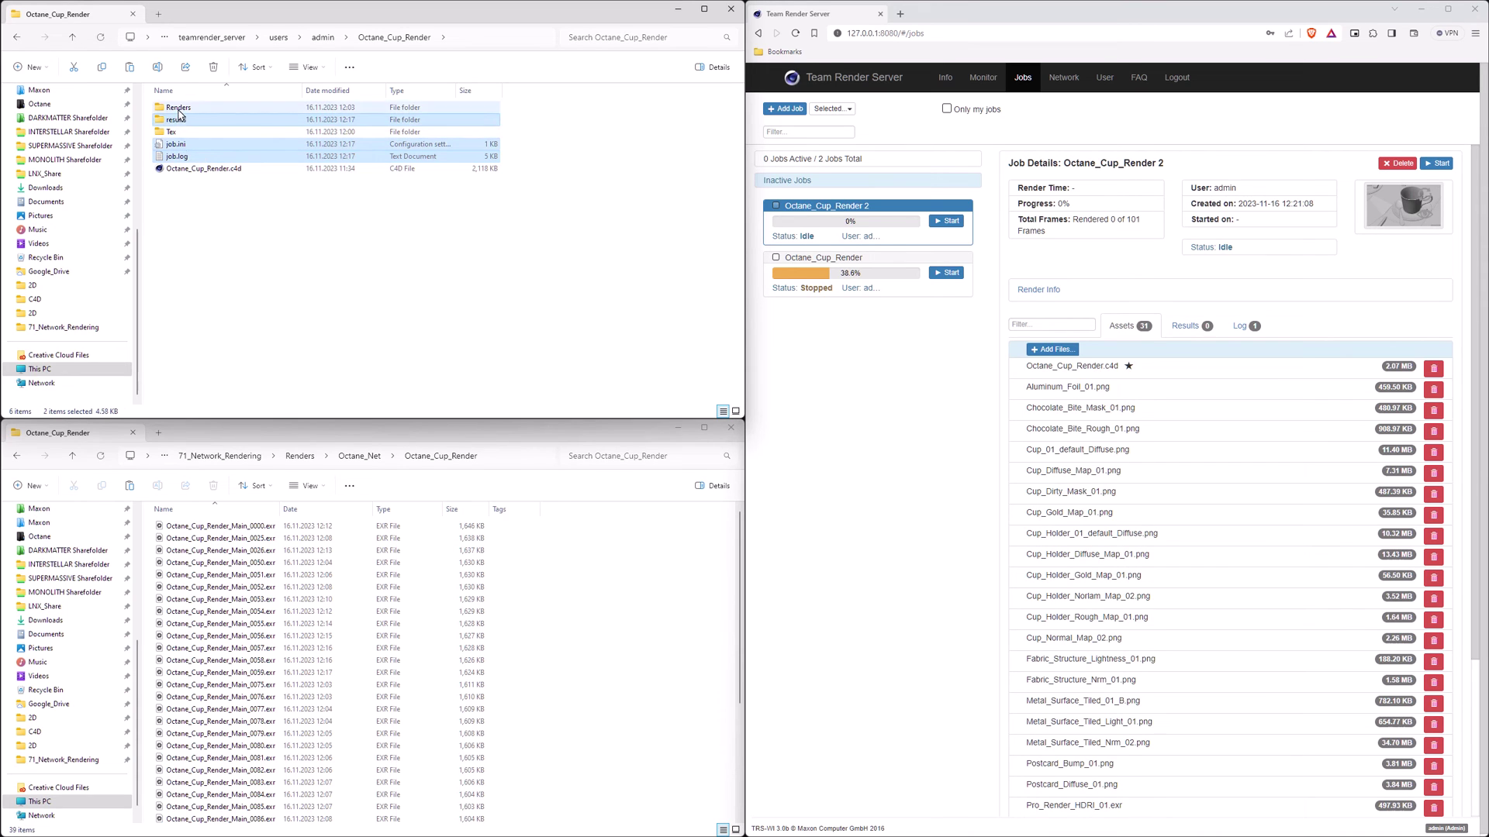
left_click(178, 108, "ctrl")
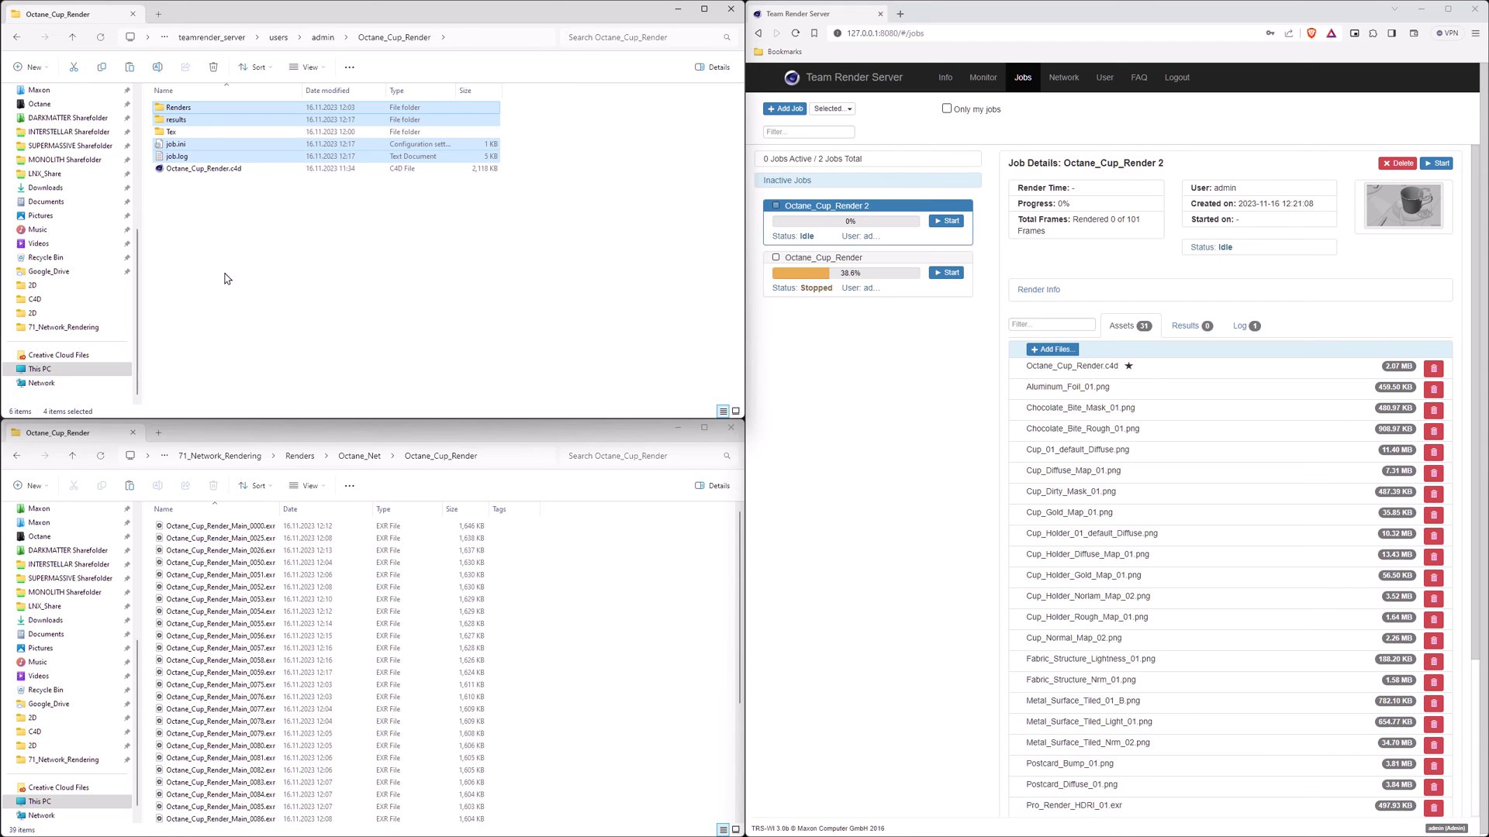
left_click(227, 279)
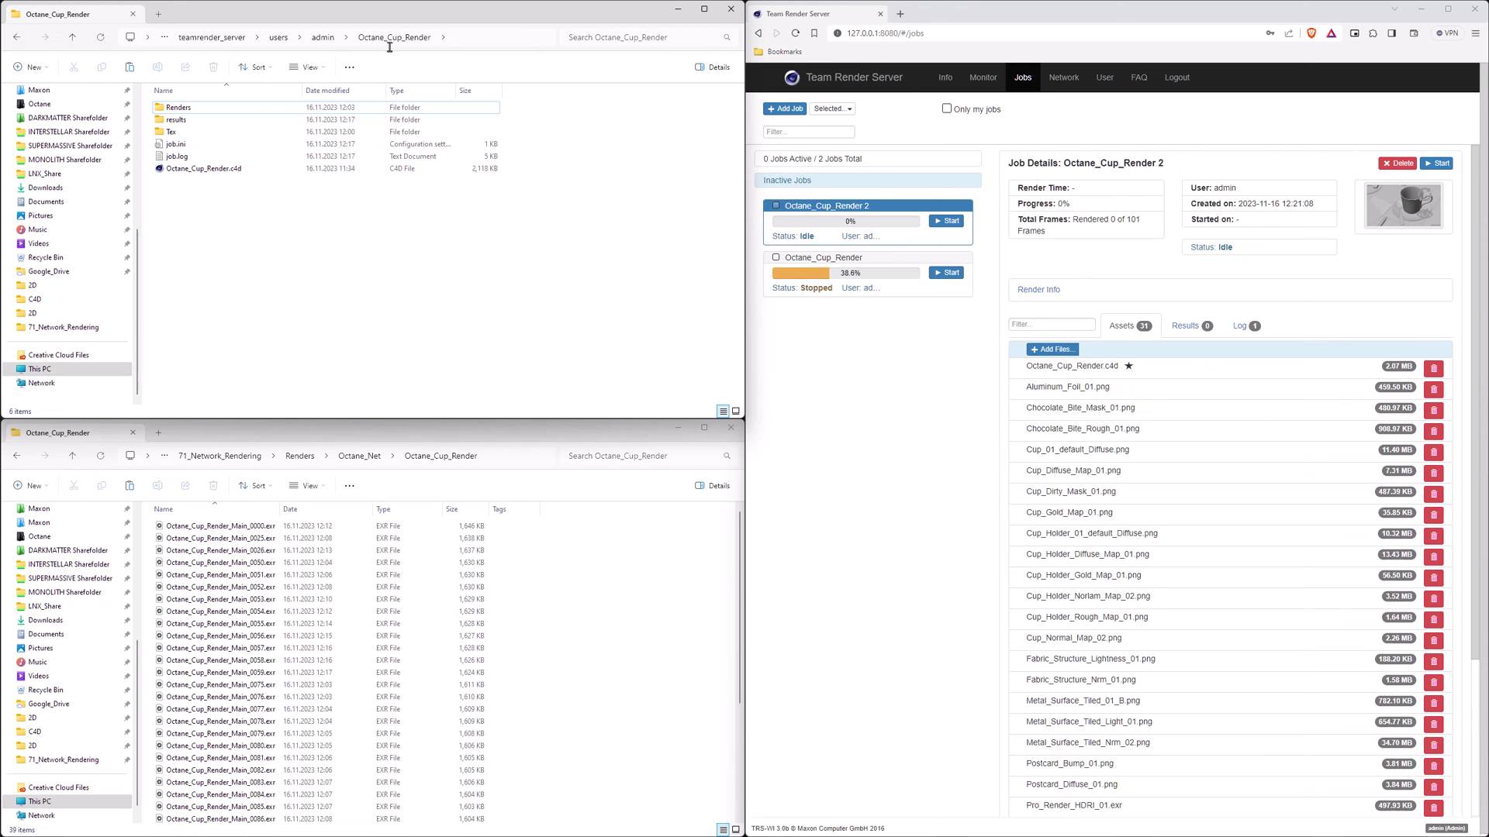
left_click(322, 38)
left_click(208, 121)
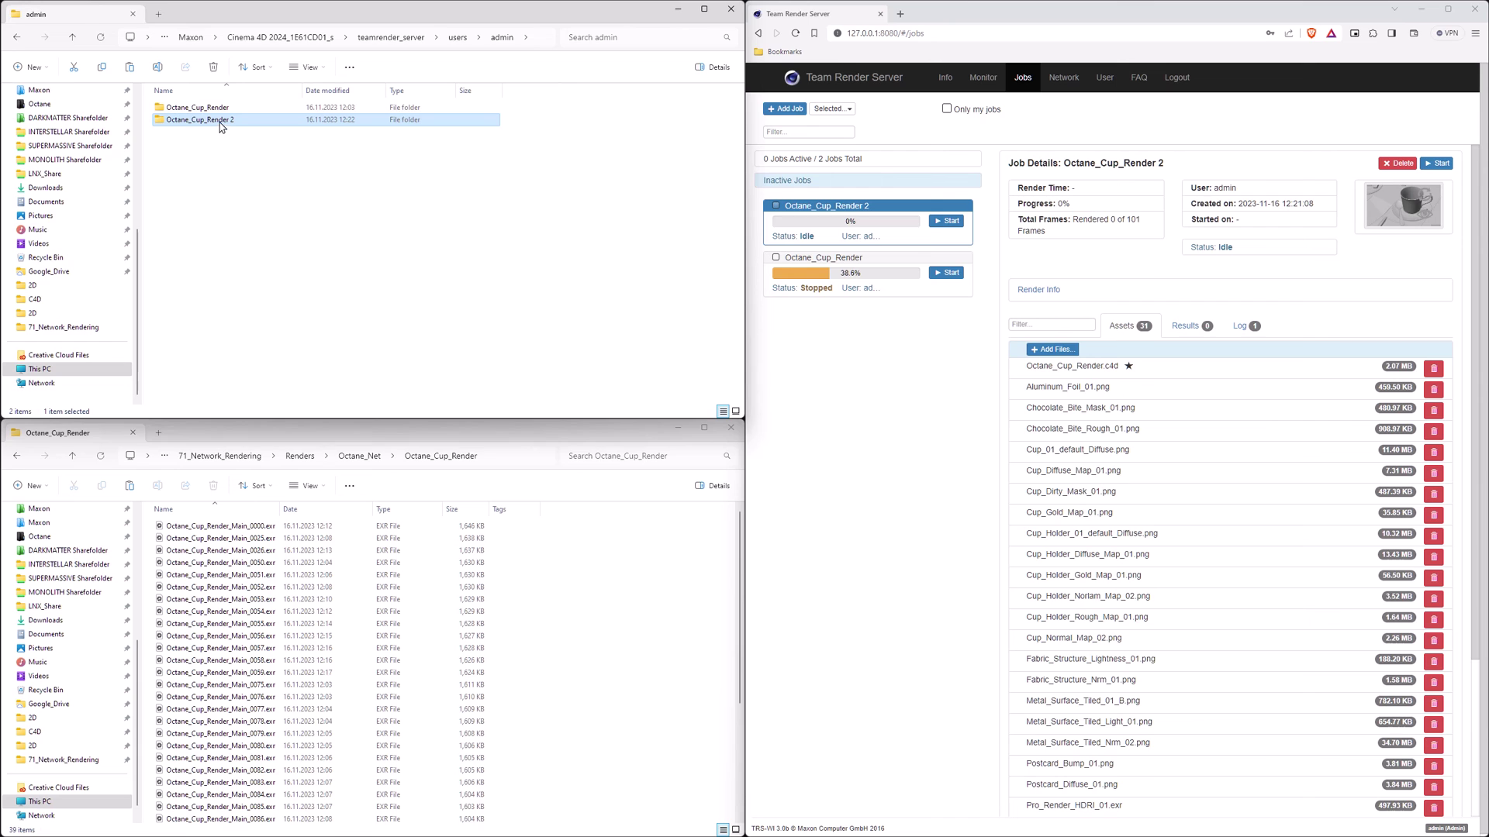
double_click(220, 121)
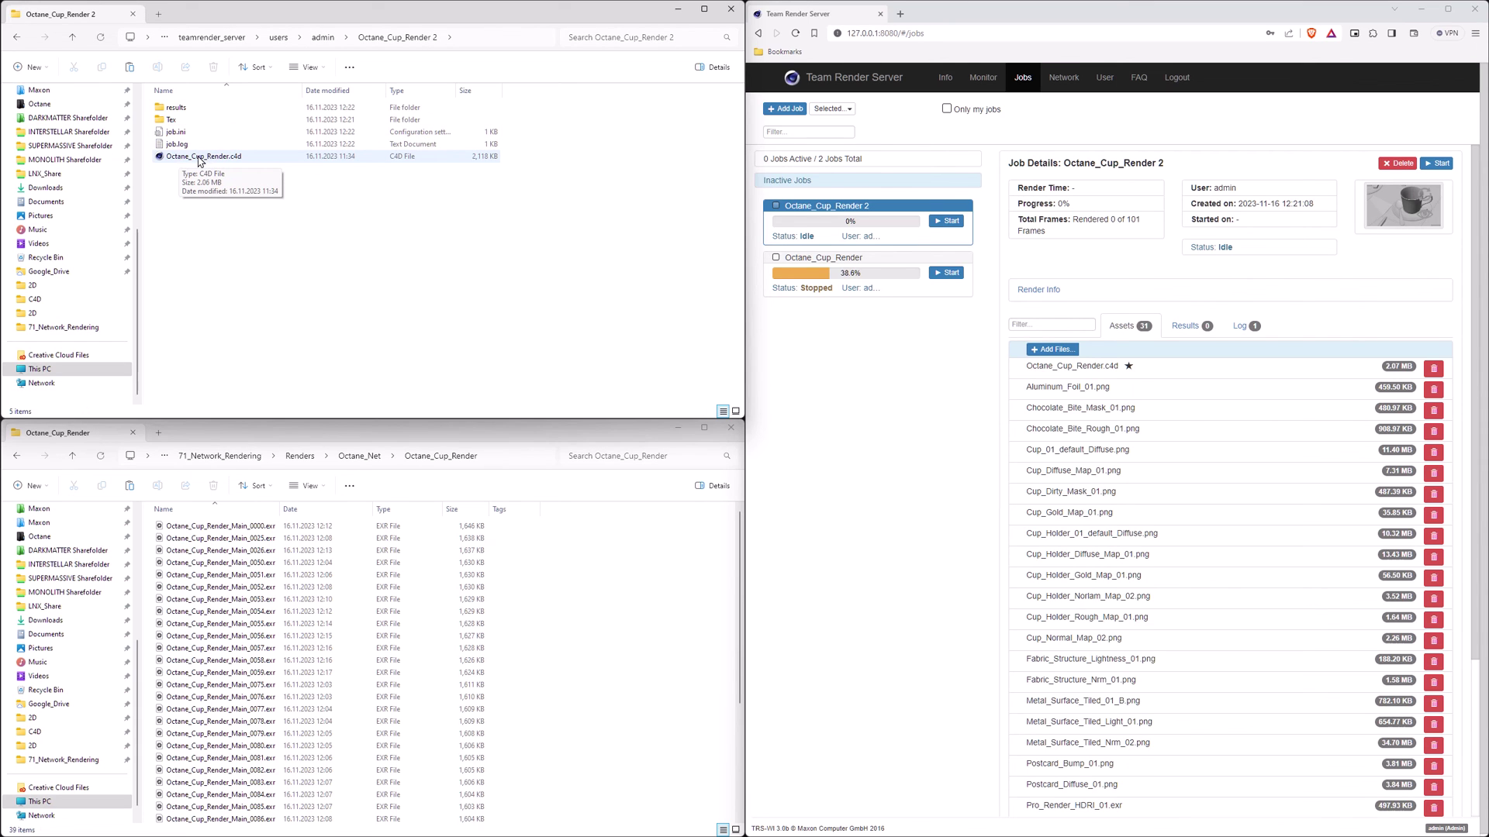
left_click(322, 37)
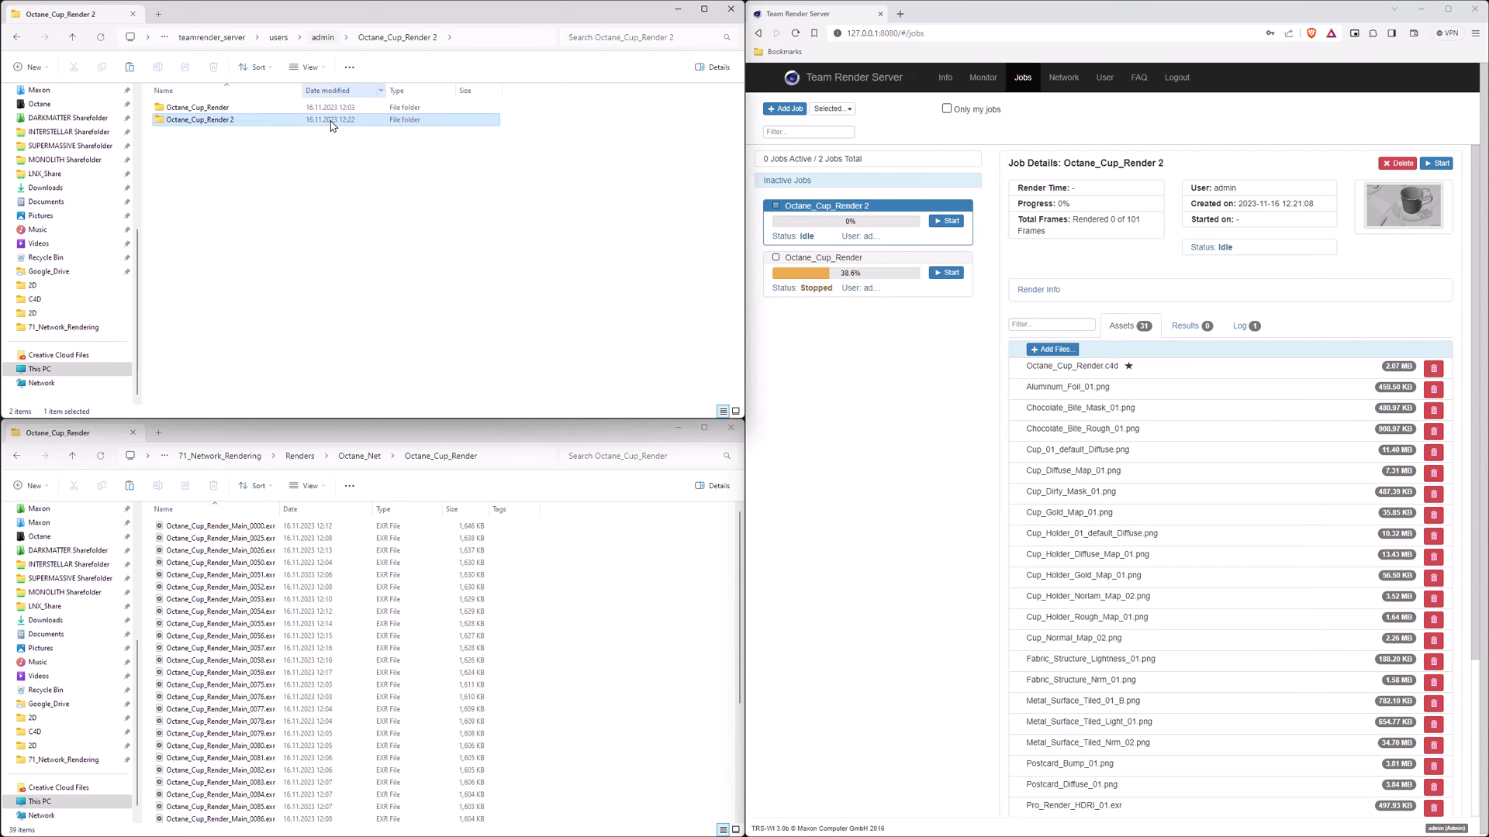